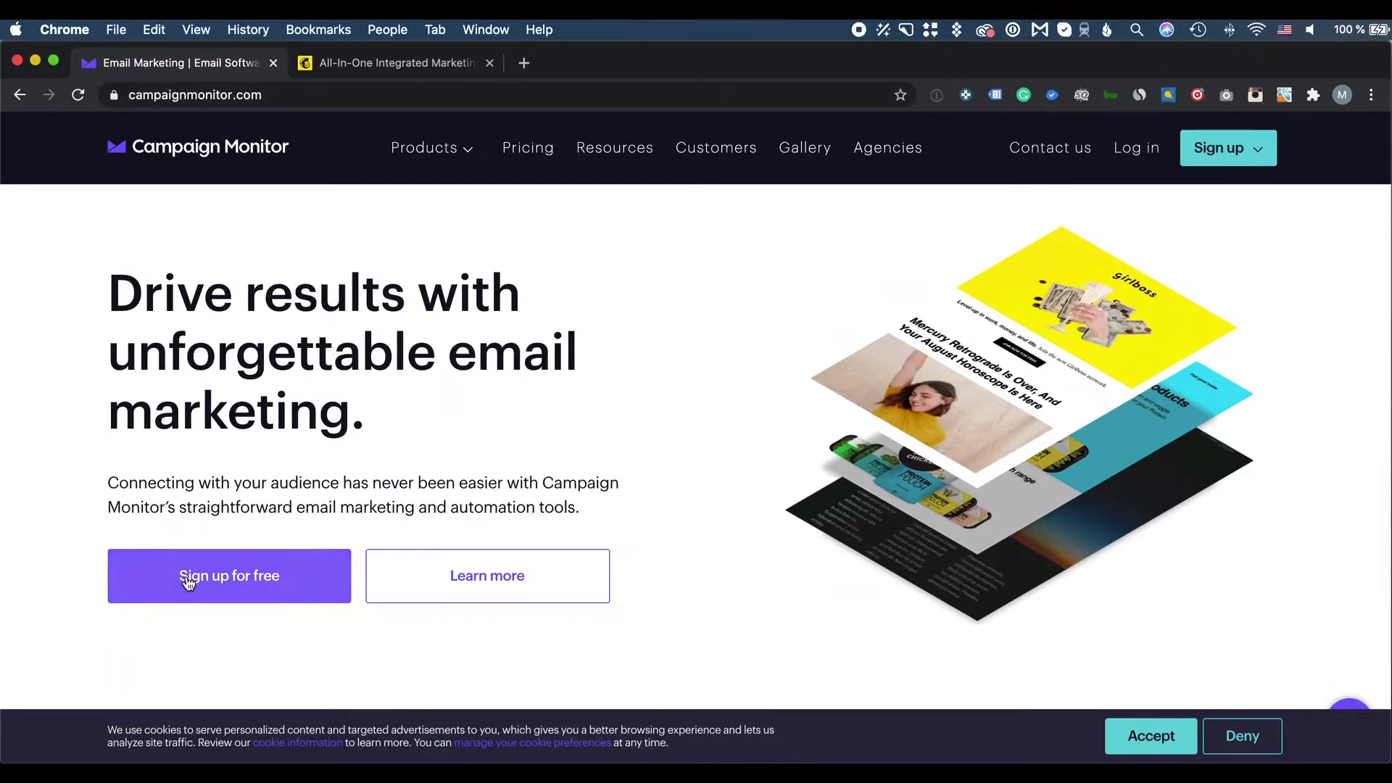
# Start a free sign-up, then browse the Sent campaigns list, topped by SMC Week 32
pyautogui.click(301, 597)
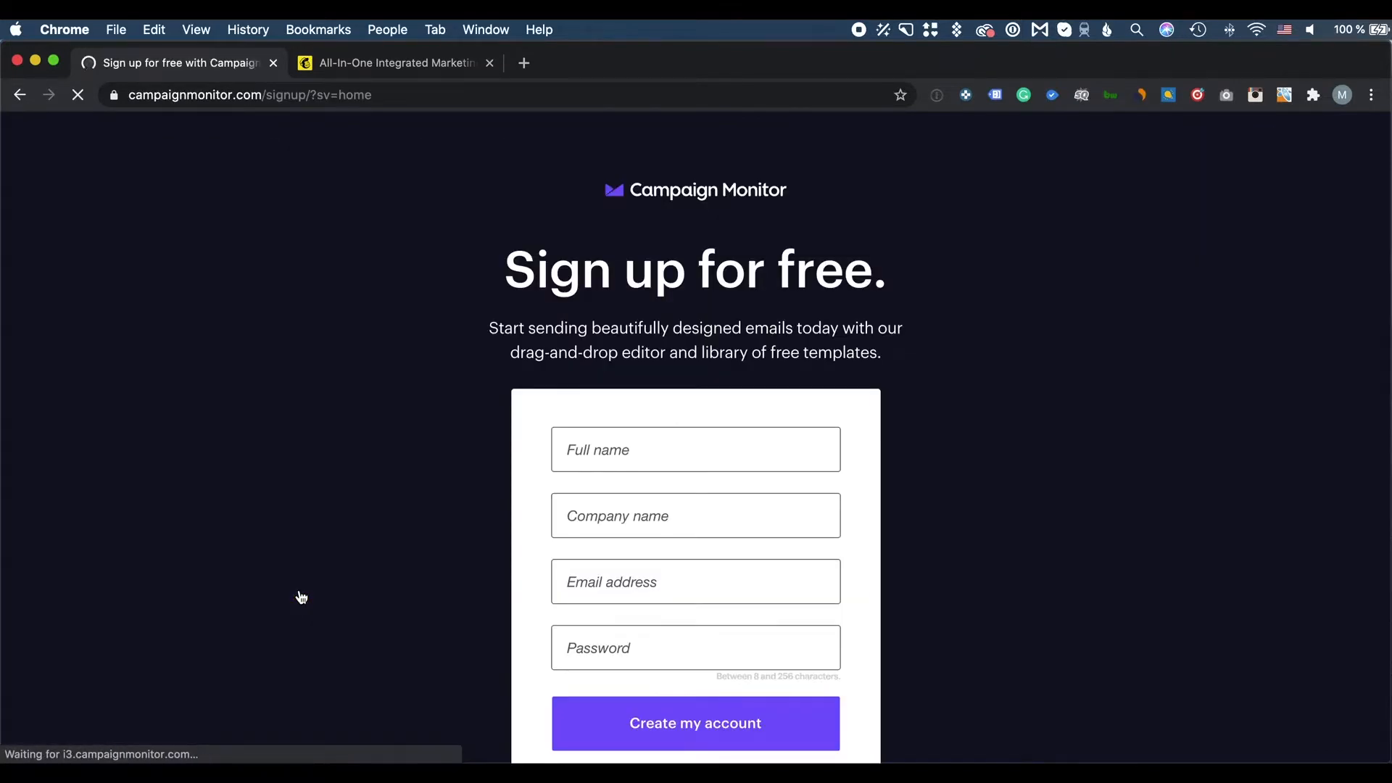
pyautogui.scroll(-2, 310, 570)
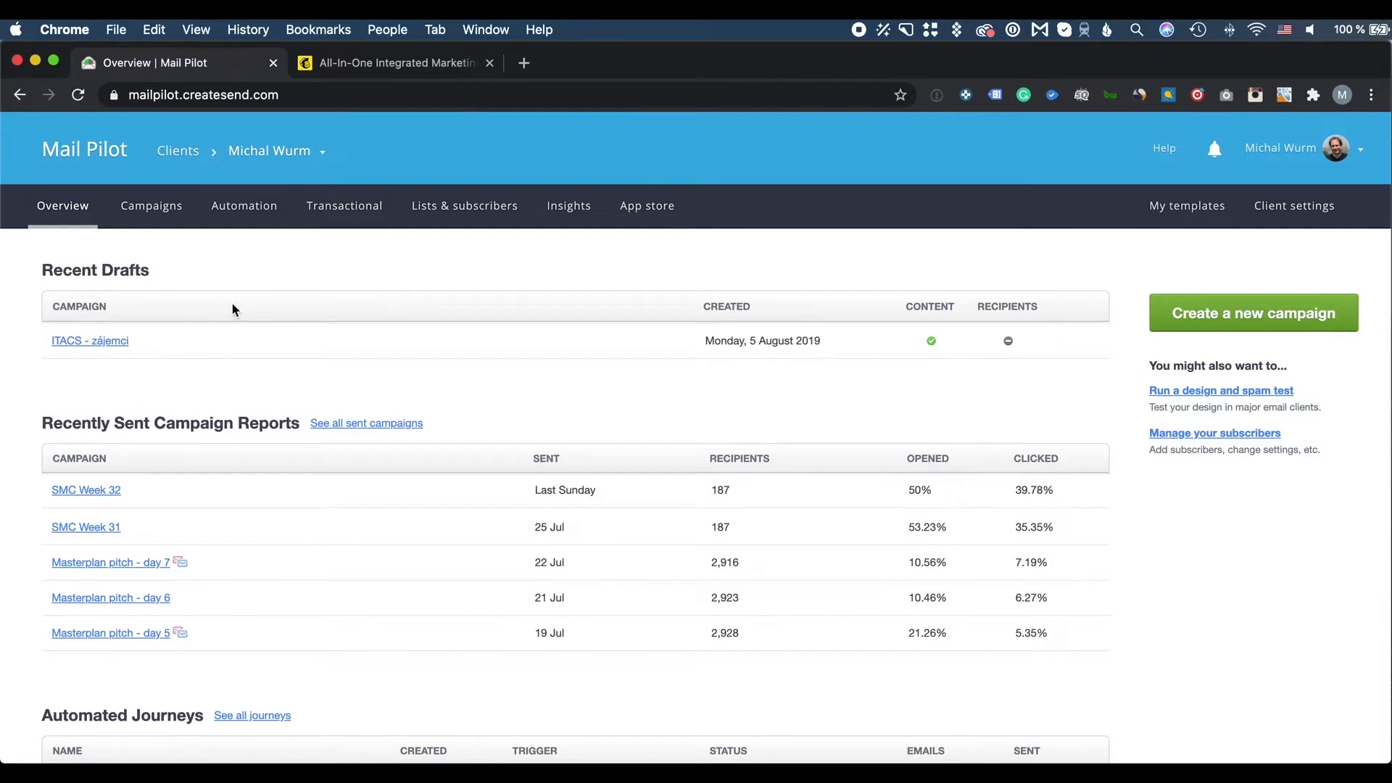
pyautogui.scroll(-3, 142, 551)
pyautogui.click(354, 338)
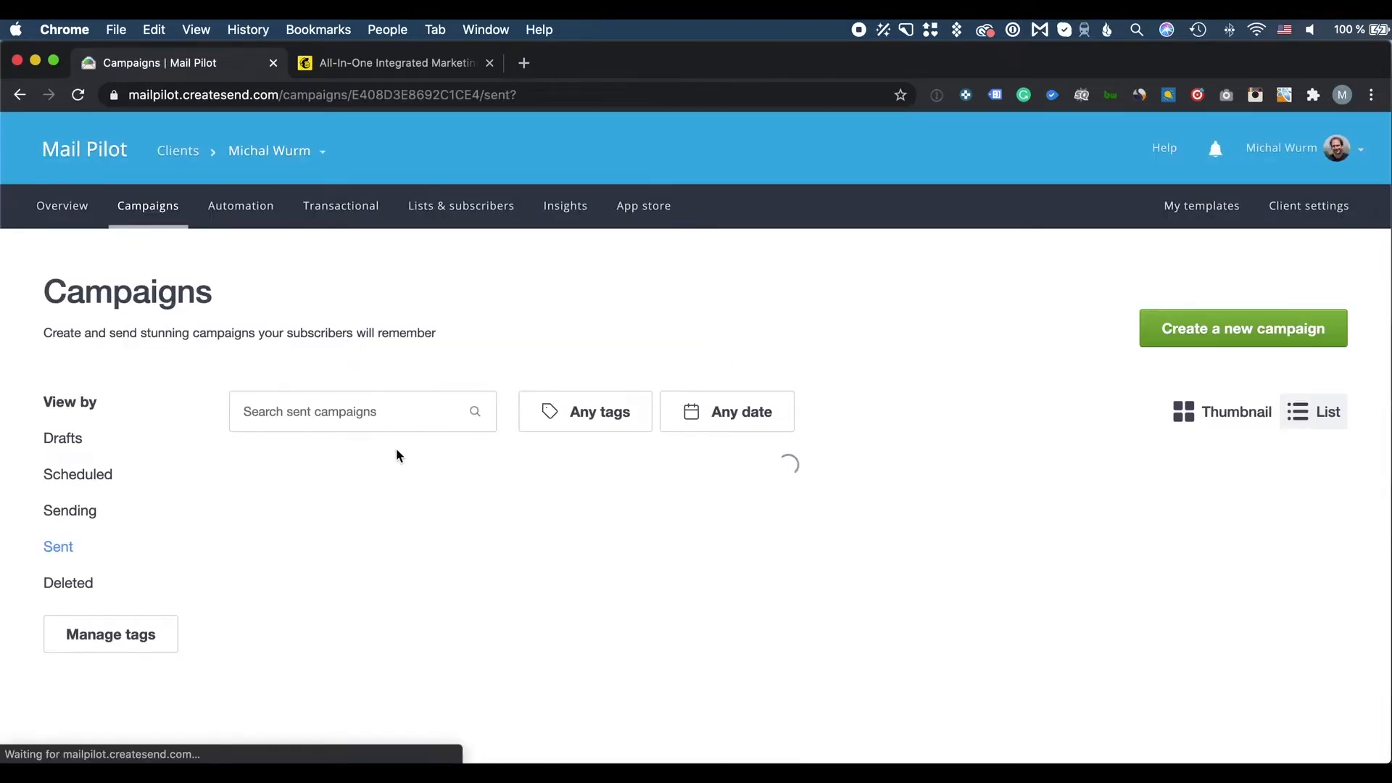
pyautogui.scroll(-3, 965, 364)
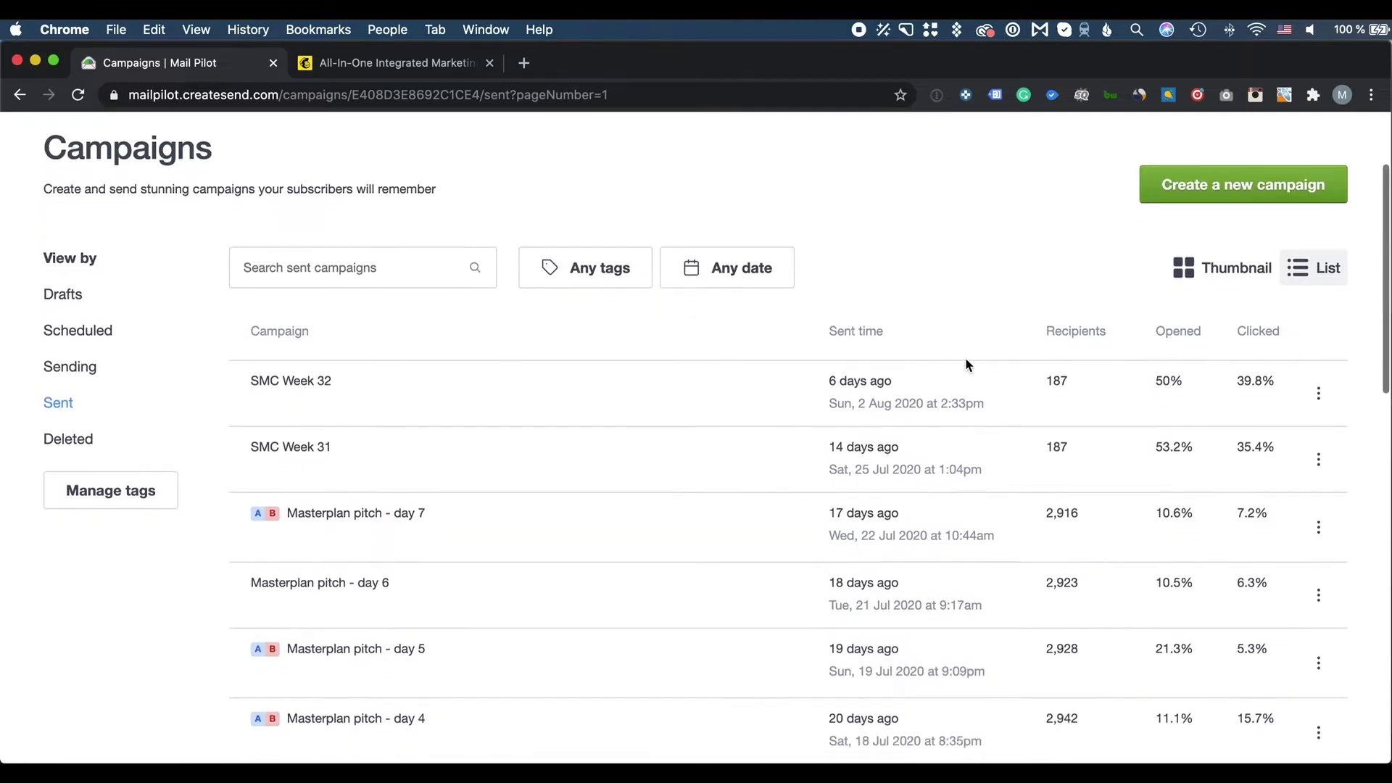
pyautogui.scroll(-1, 964, 358)
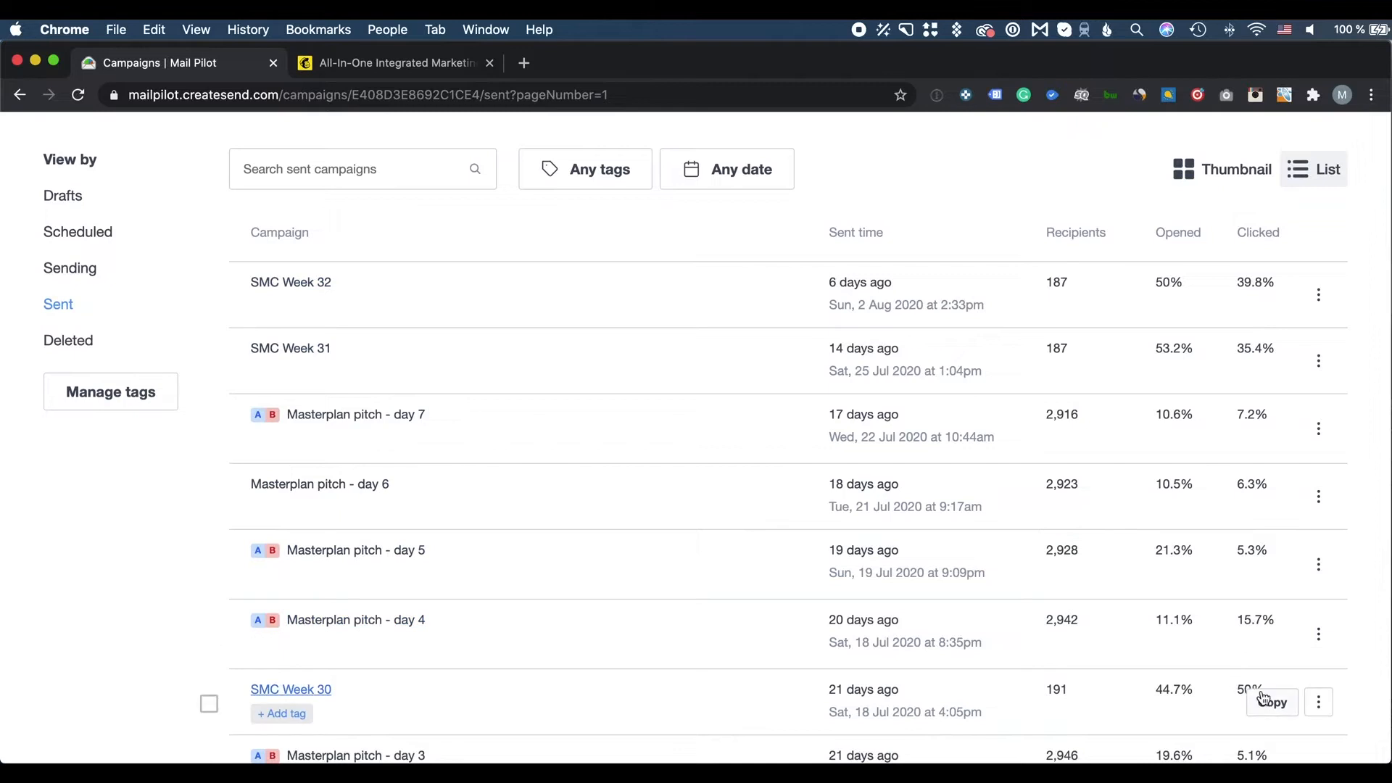
pyautogui.scroll(4, 767, 516)
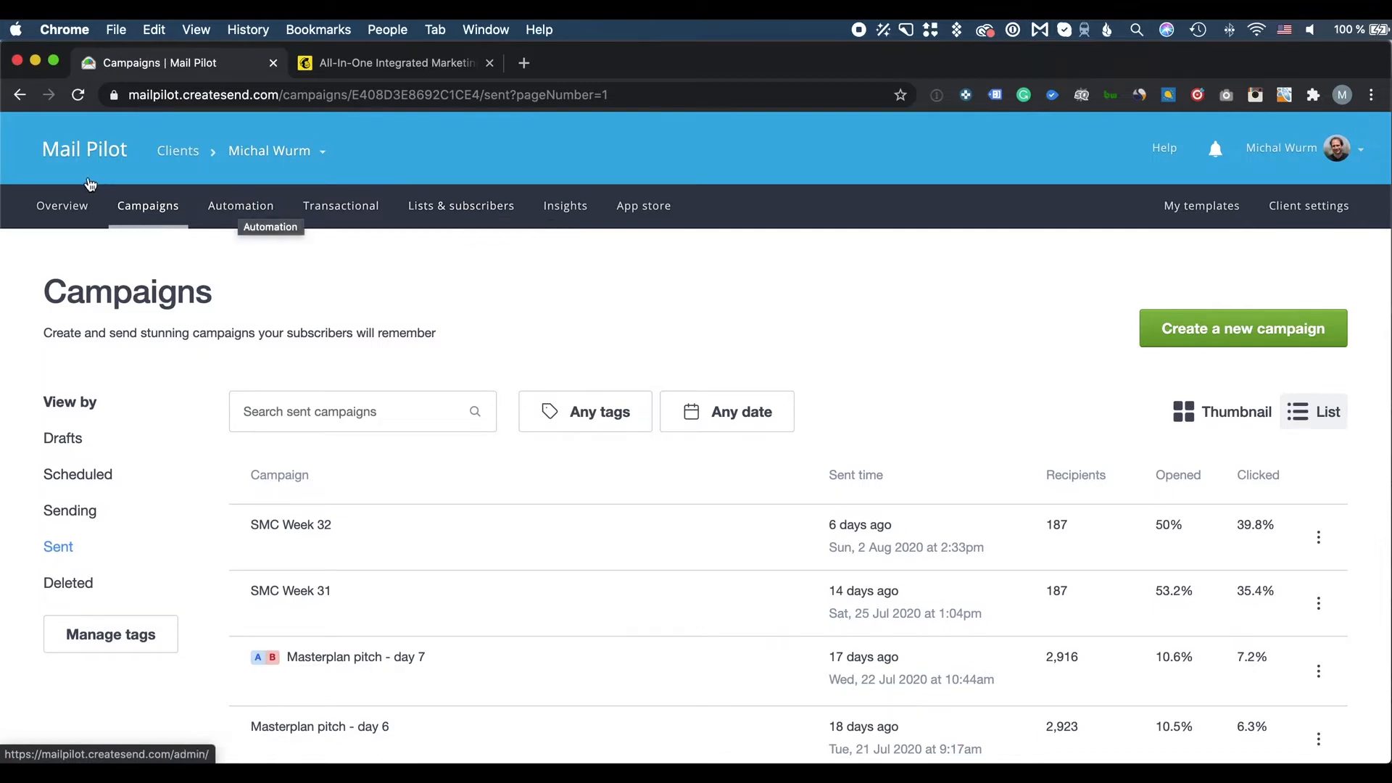
# Add the client 'Launchpad test account' and open its empty Lists & subscribers page
pyautogui.click(190, 154)
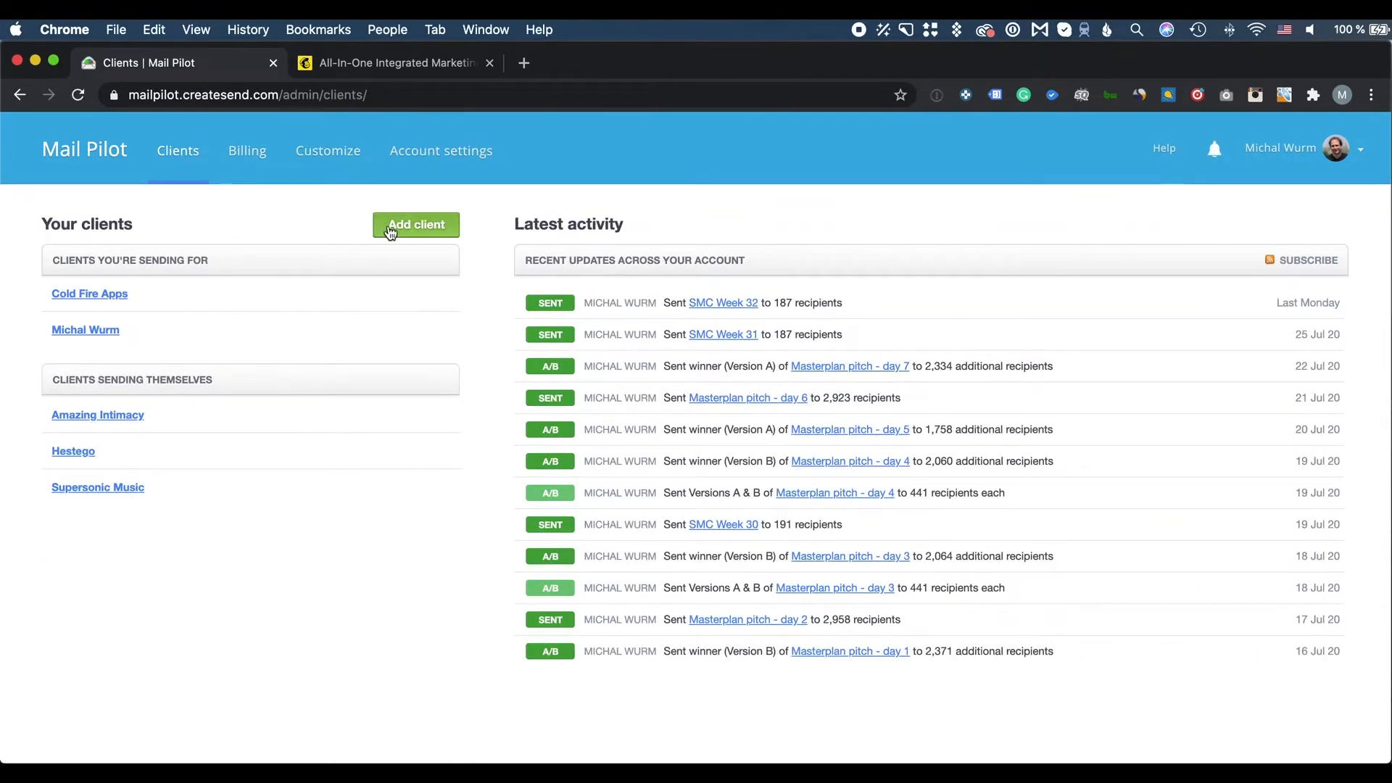
pyautogui.click(425, 227)
pyautogui.write('Launchpad test')
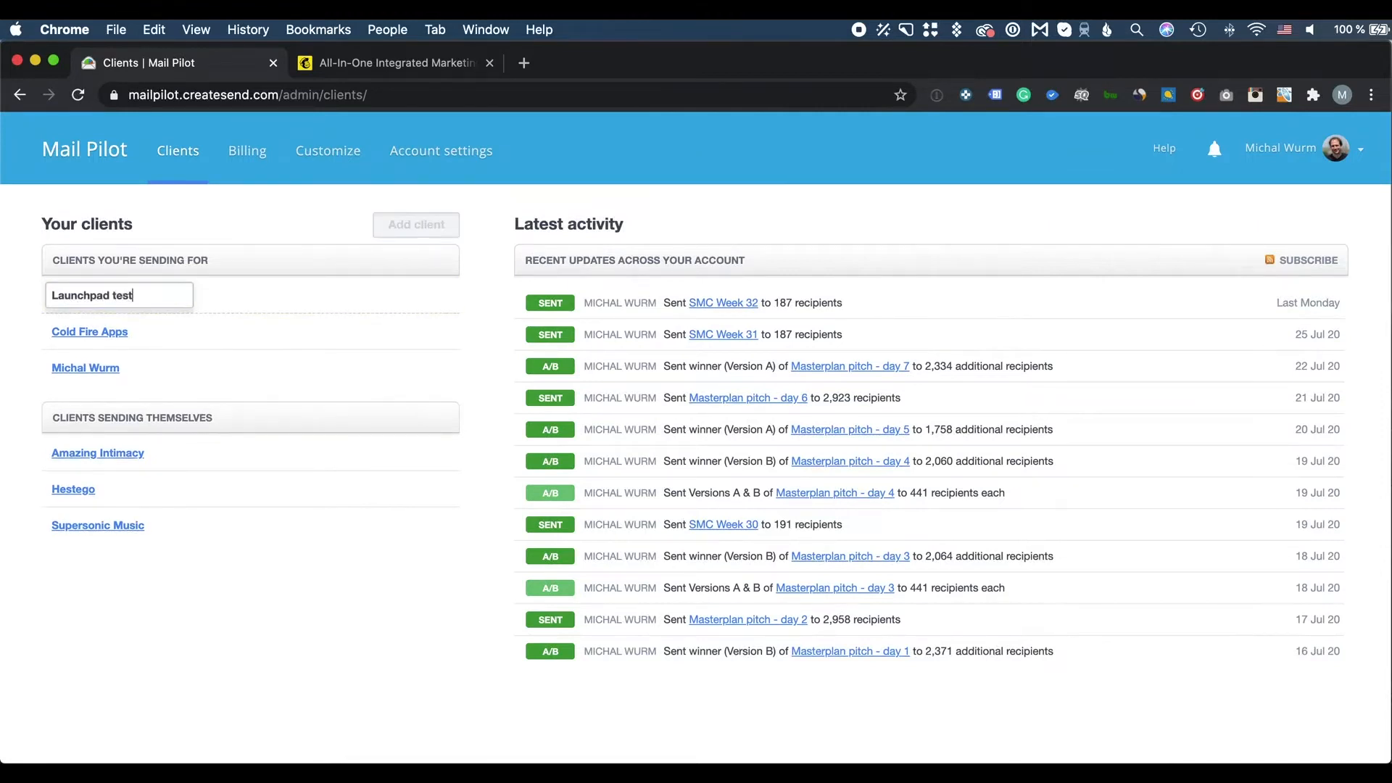
pyautogui.write(' account')
pyautogui.press('Return')
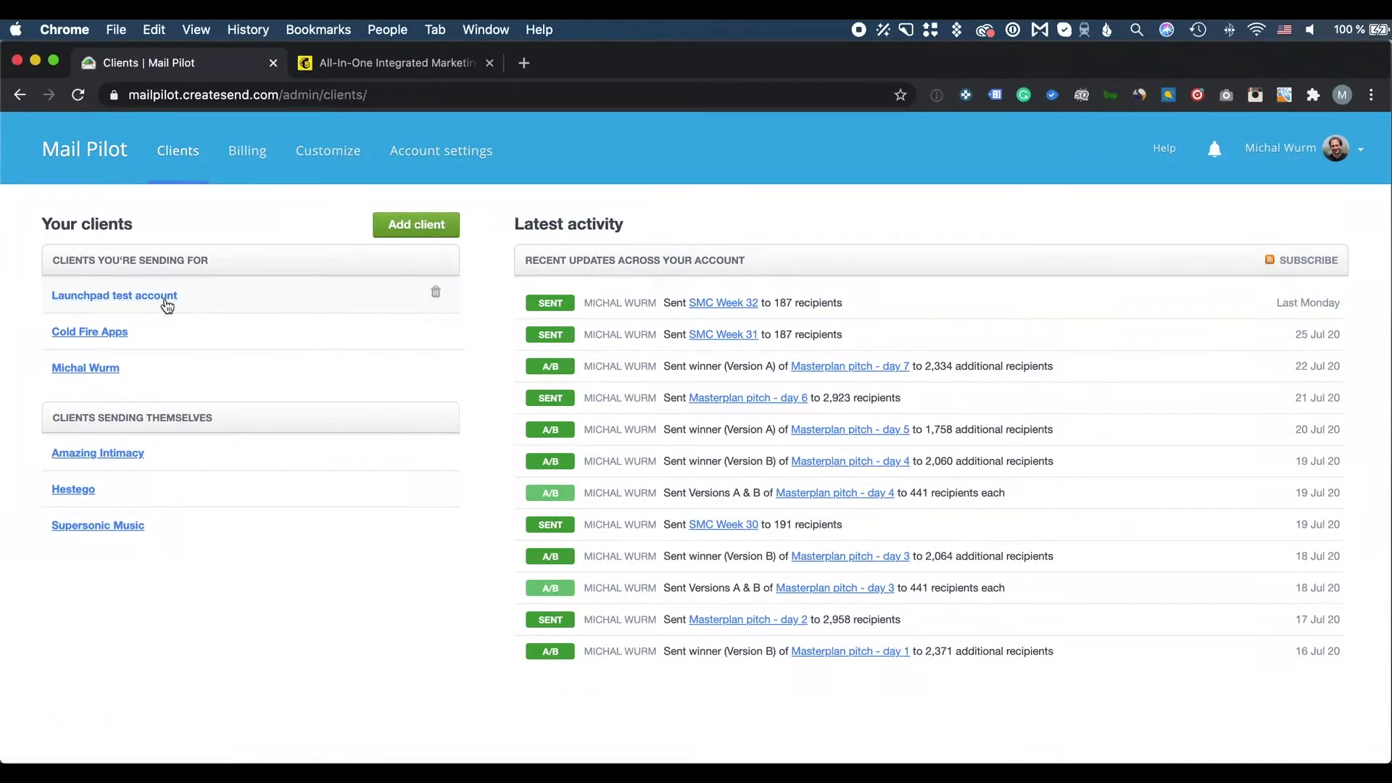
pyautogui.click(166, 299)
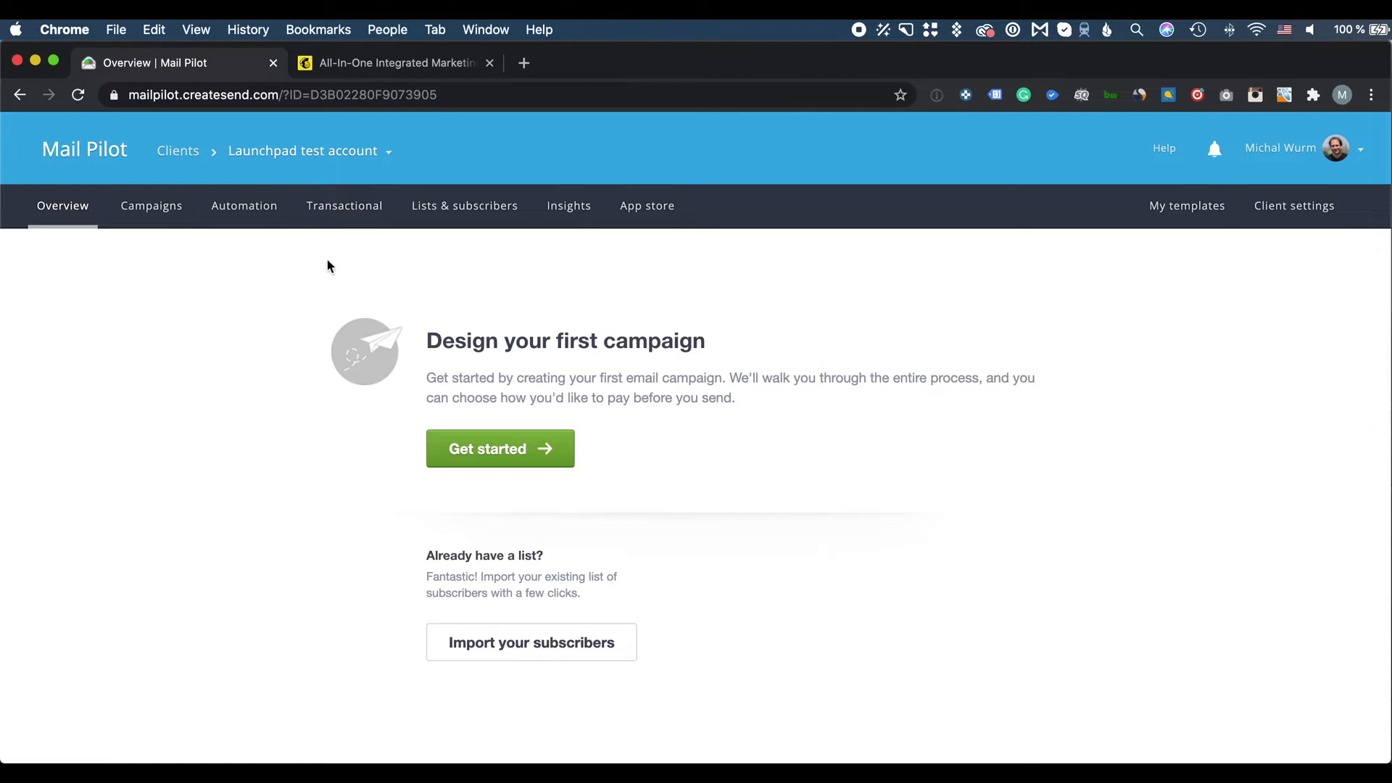
pyautogui.click(435, 210)
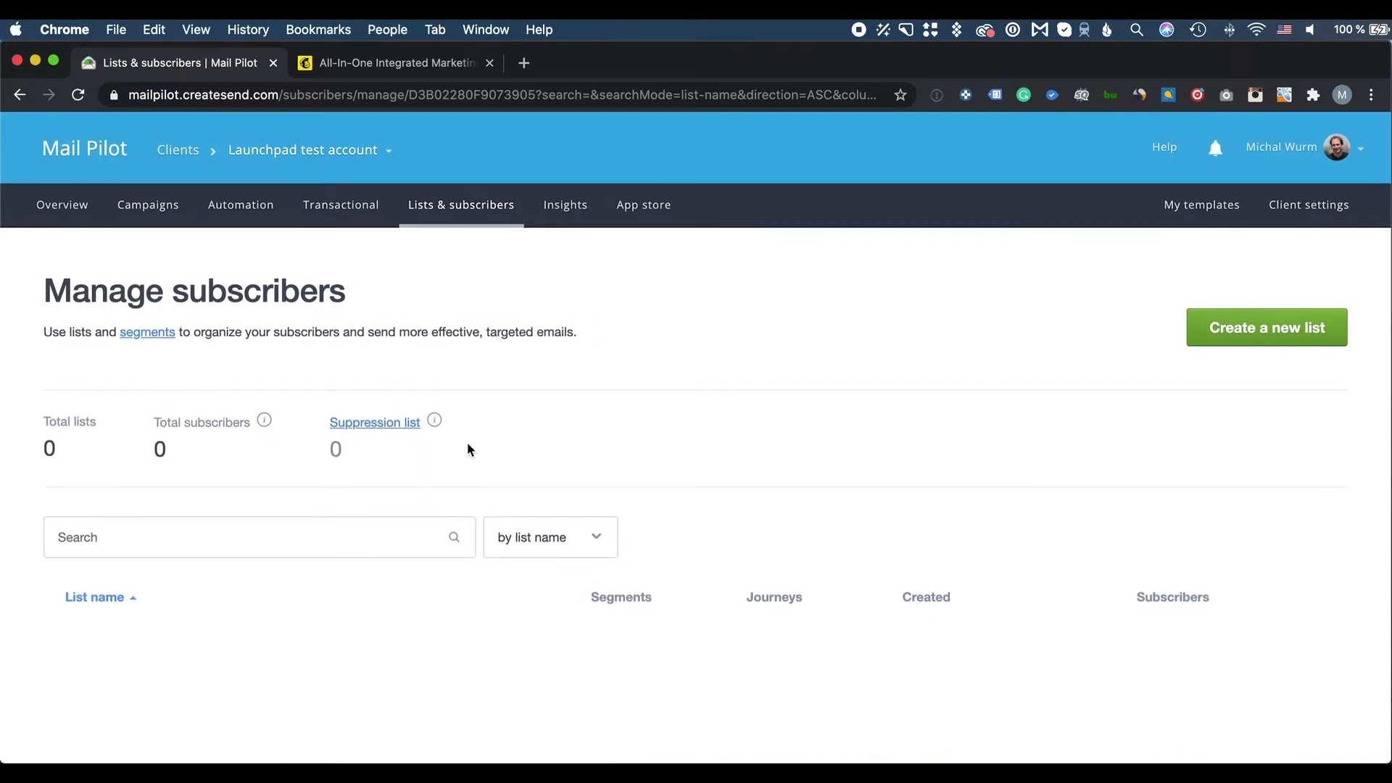
# Create the 'Prospective clients' list and save its type as Single opt-in
pyautogui.click(1253, 331)
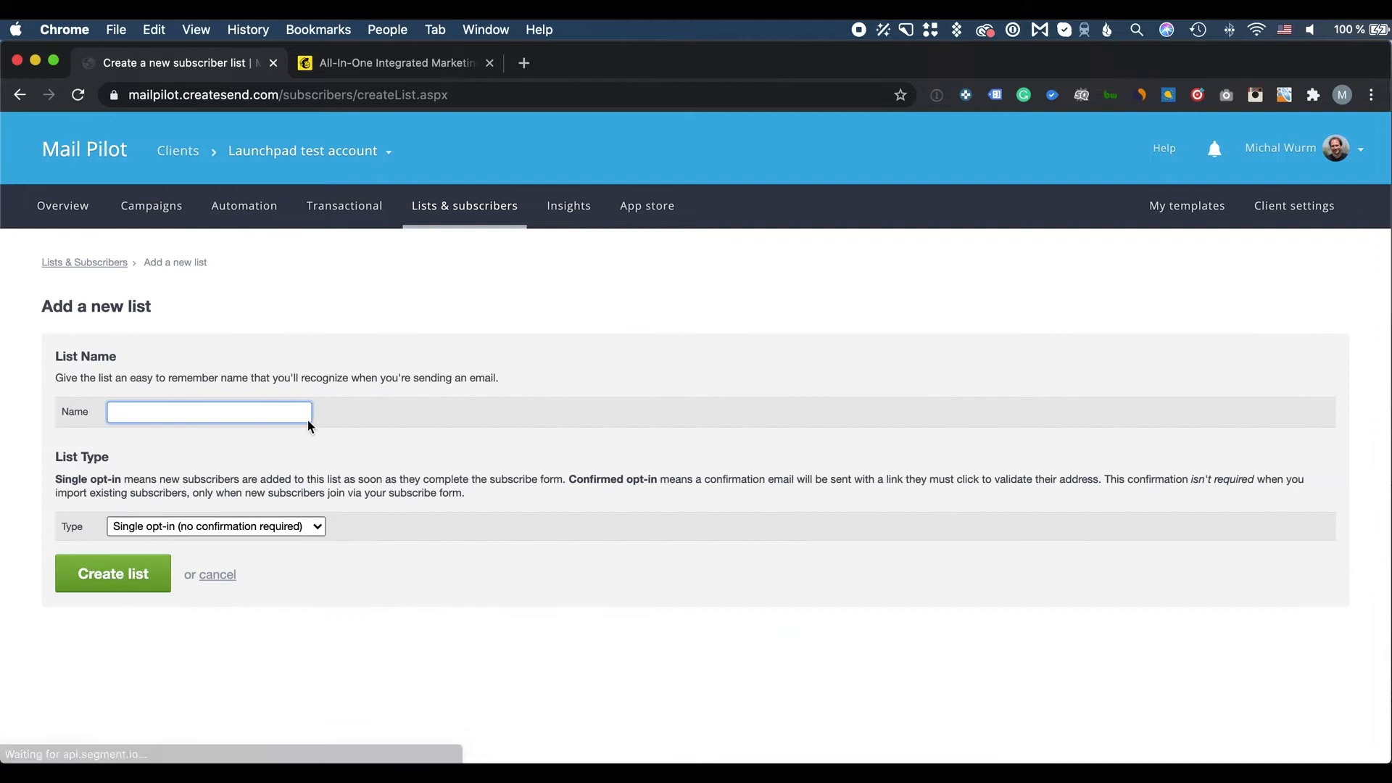
pyautogui.write('Prospect')
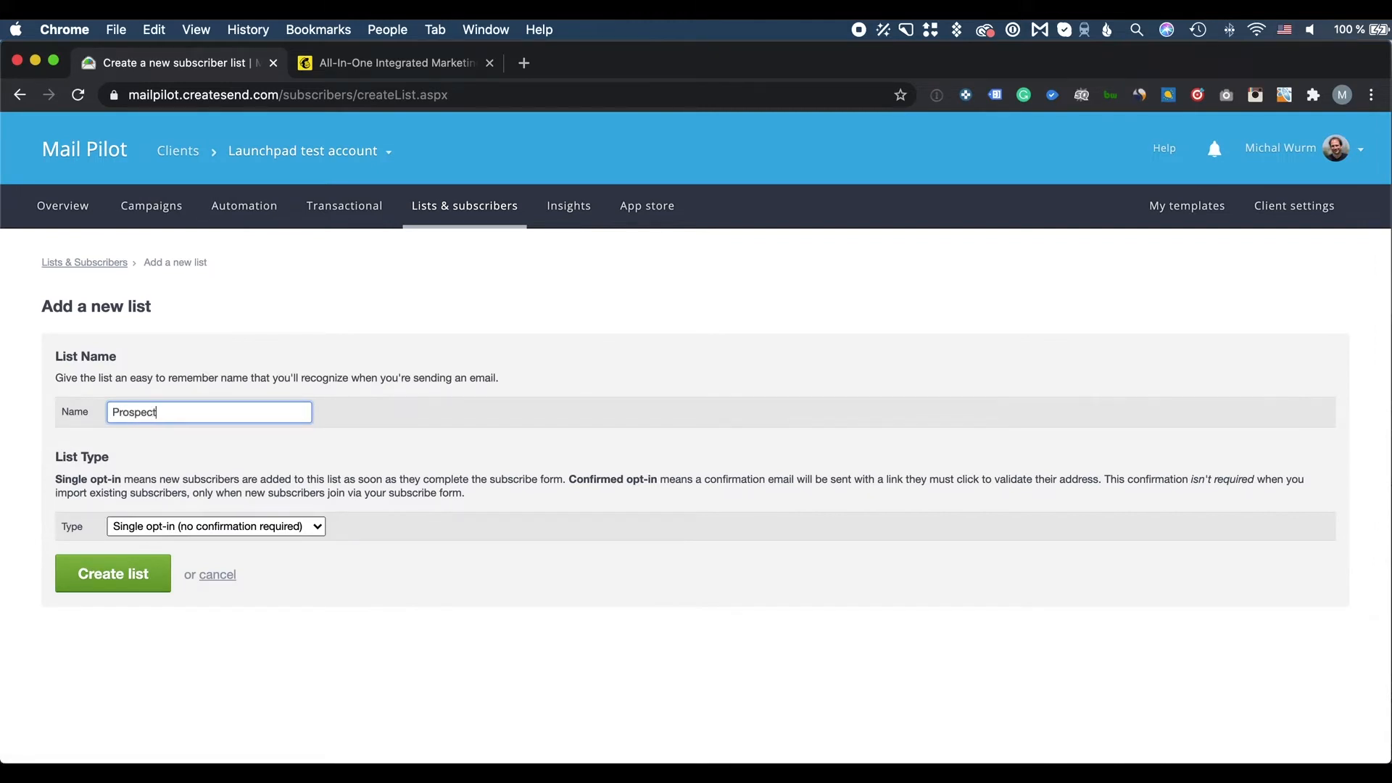
pyautogui.write('ive clients')
pyautogui.press('Return')
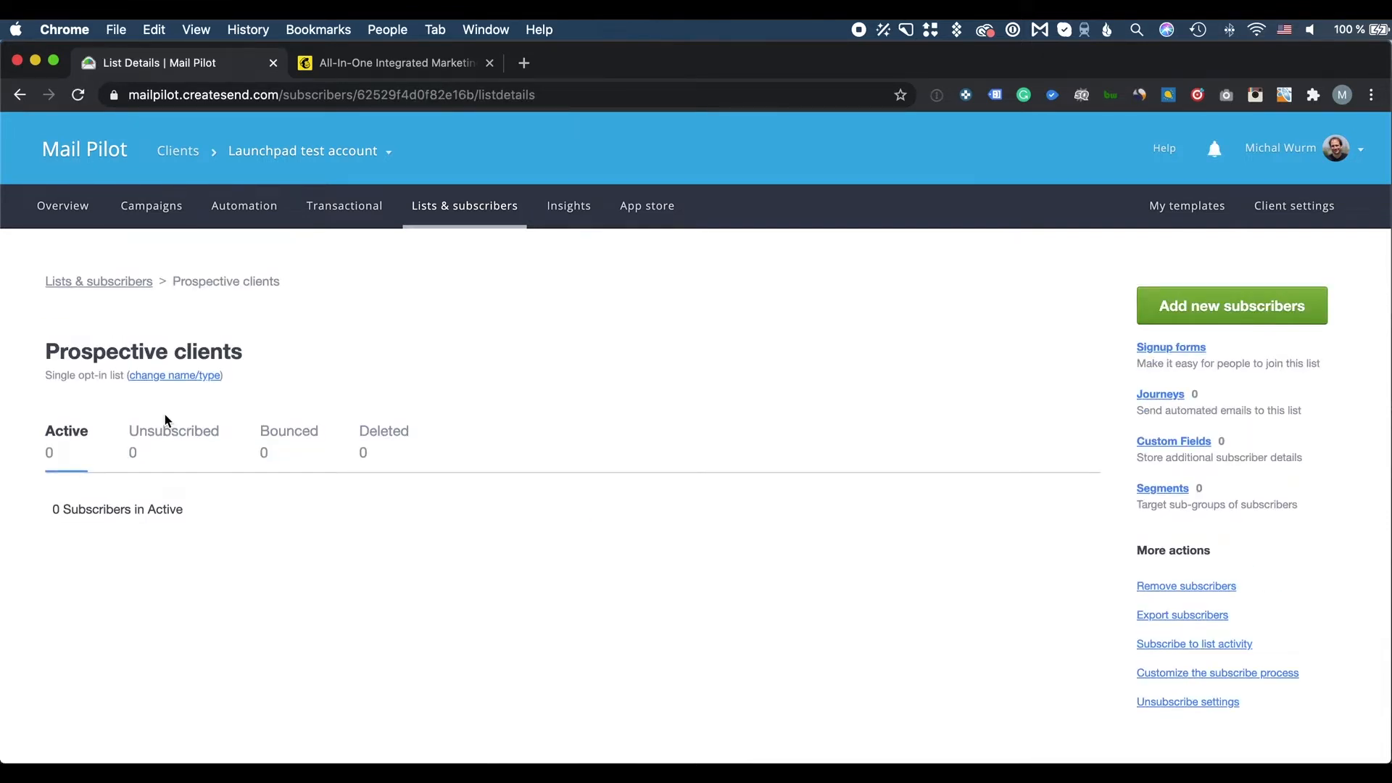
pyautogui.click(192, 375)
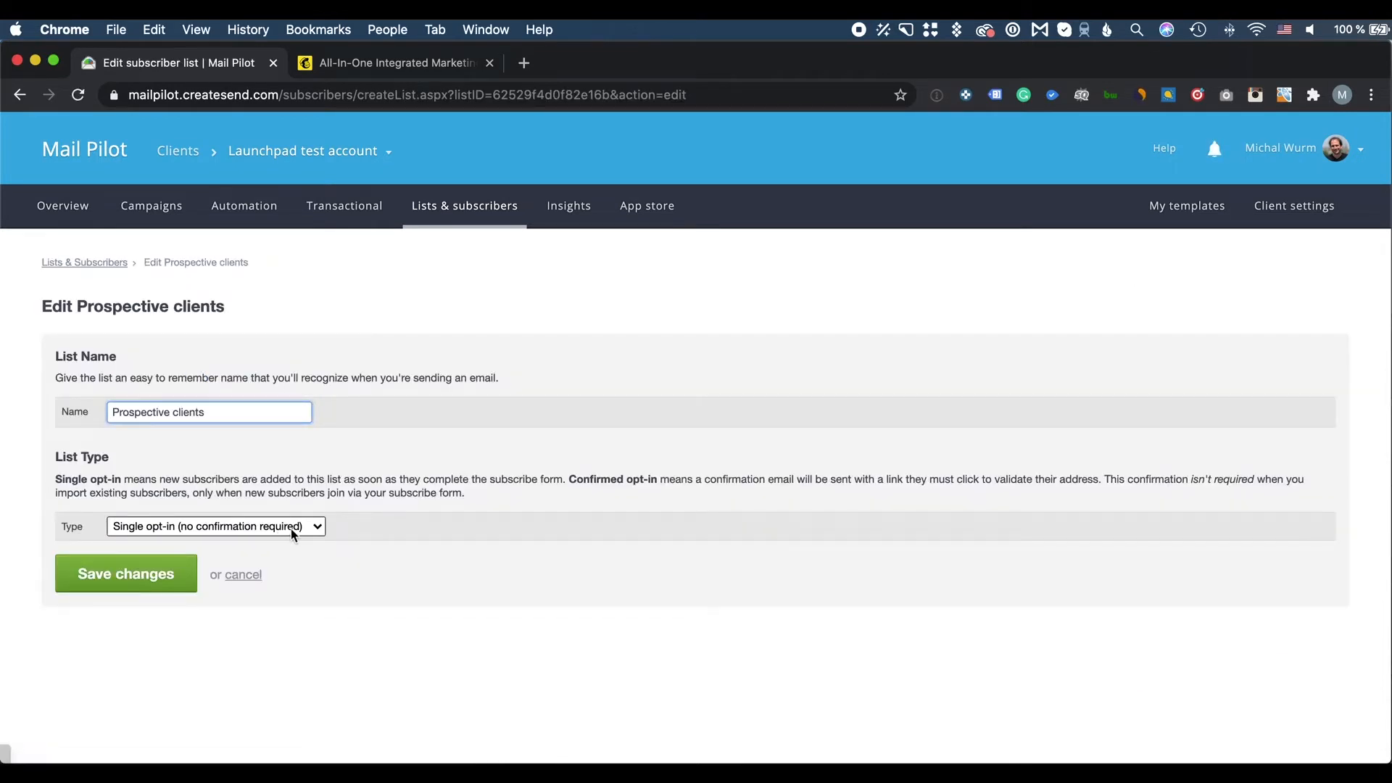
pyautogui.click(312, 527)
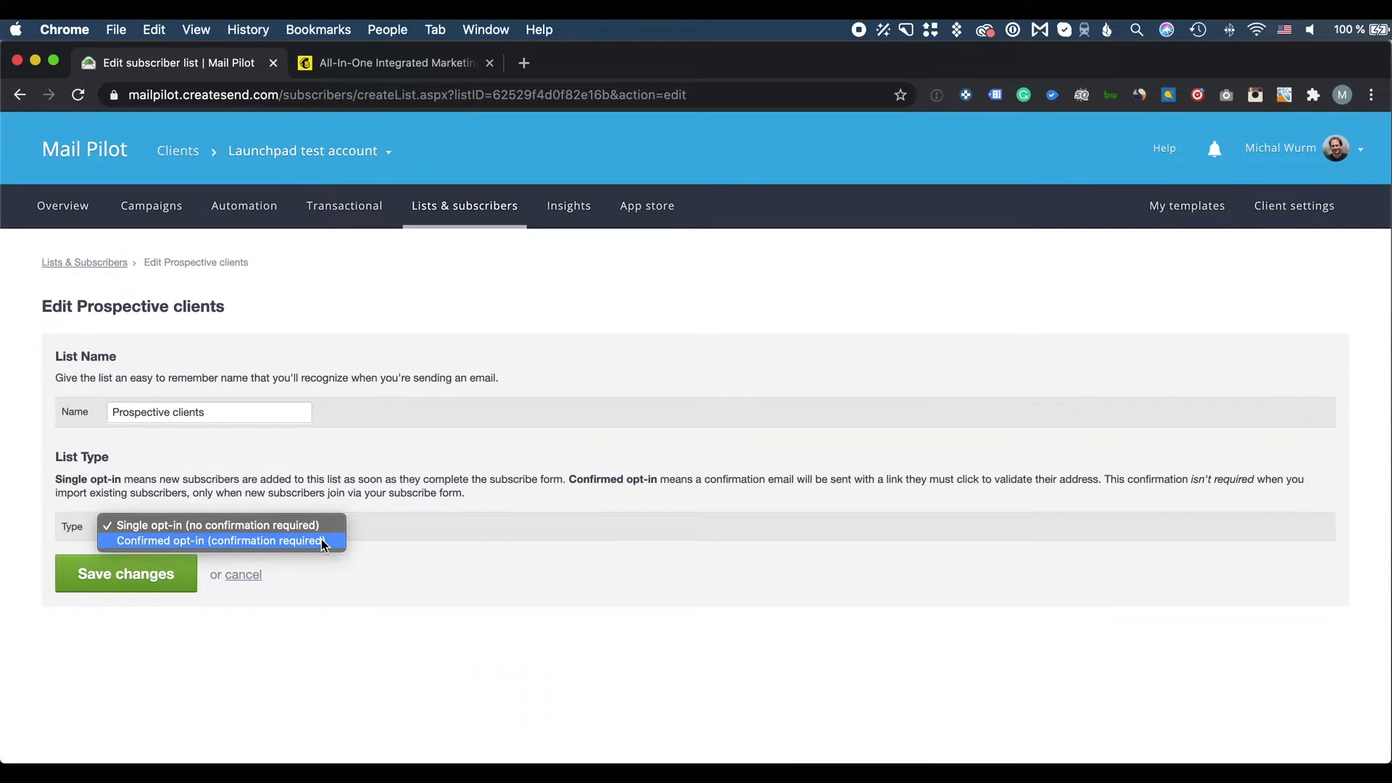
pyautogui.click(380, 531)
pyautogui.click(181, 577)
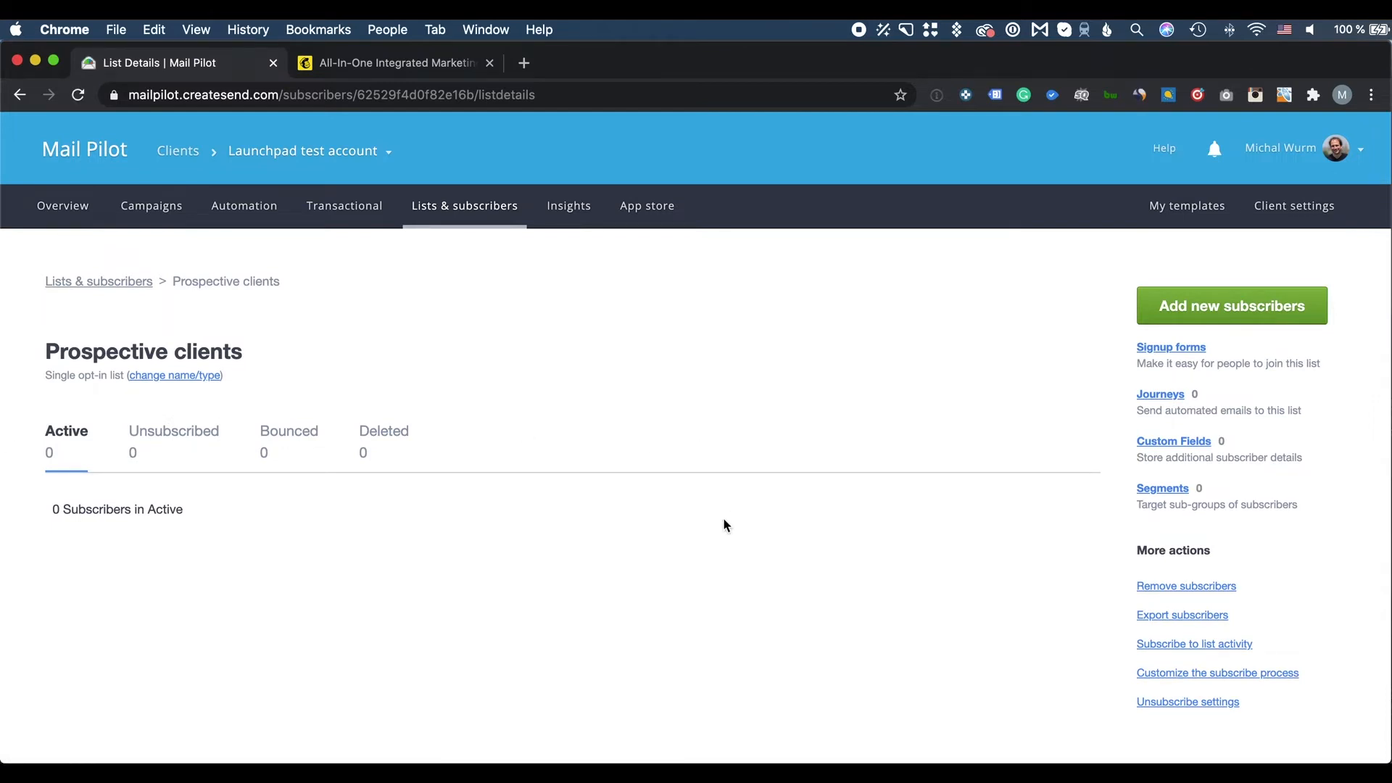
# Open the list's signup form builder and change the heading to 'Get the latest news'
pyautogui.click(1154, 350)
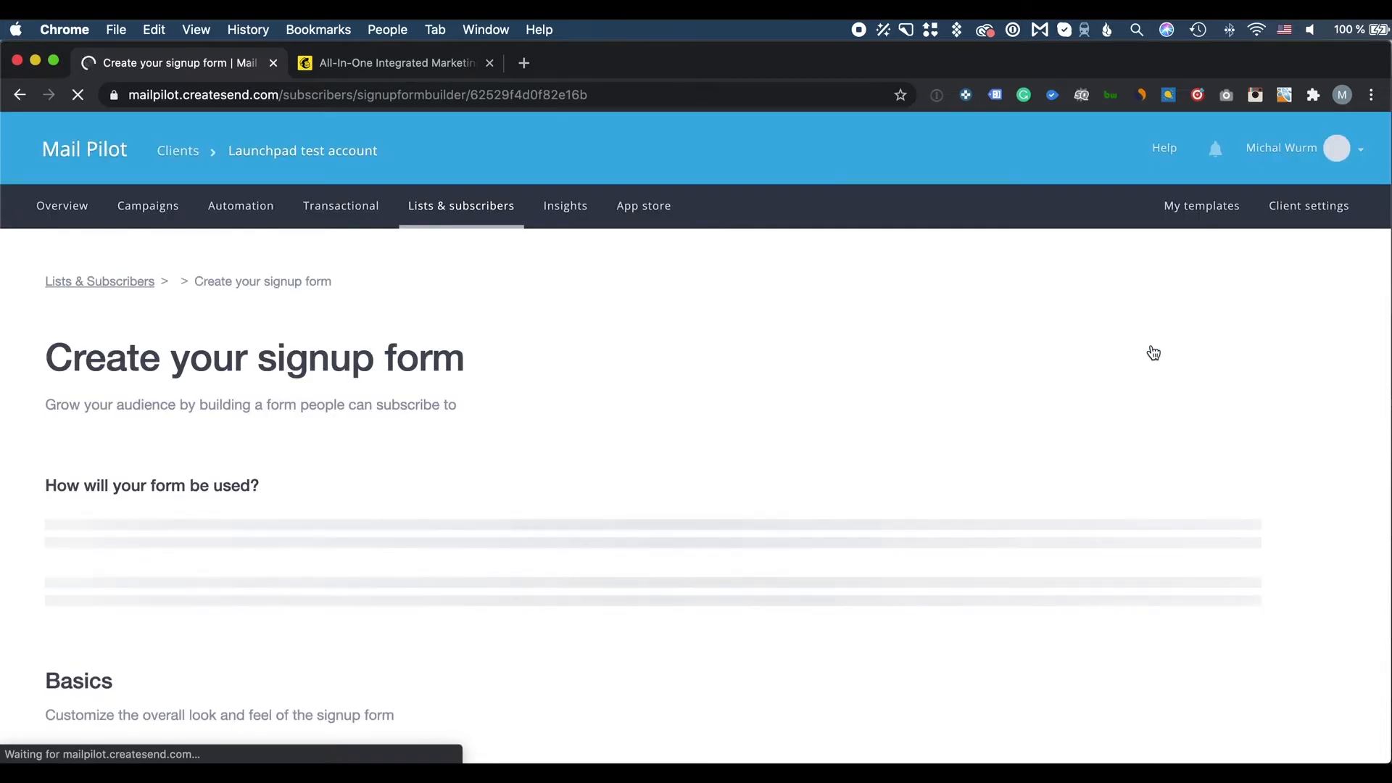
pyautogui.scroll(-3, 725, 476)
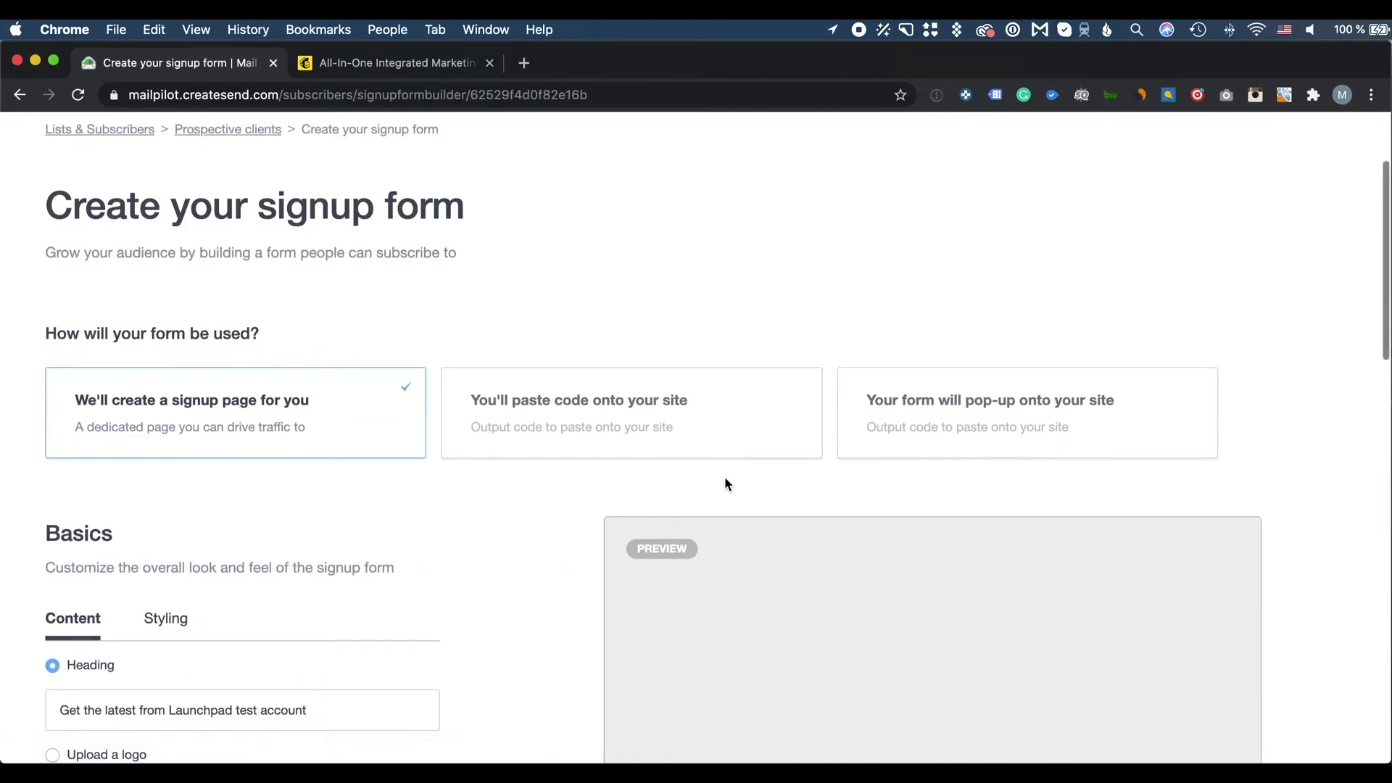
pyautogui.scroll(-5, 499, 332)
pyautogui.scroll(1, 499, 332)
pyautogui.scroll(-2, 450, 367)
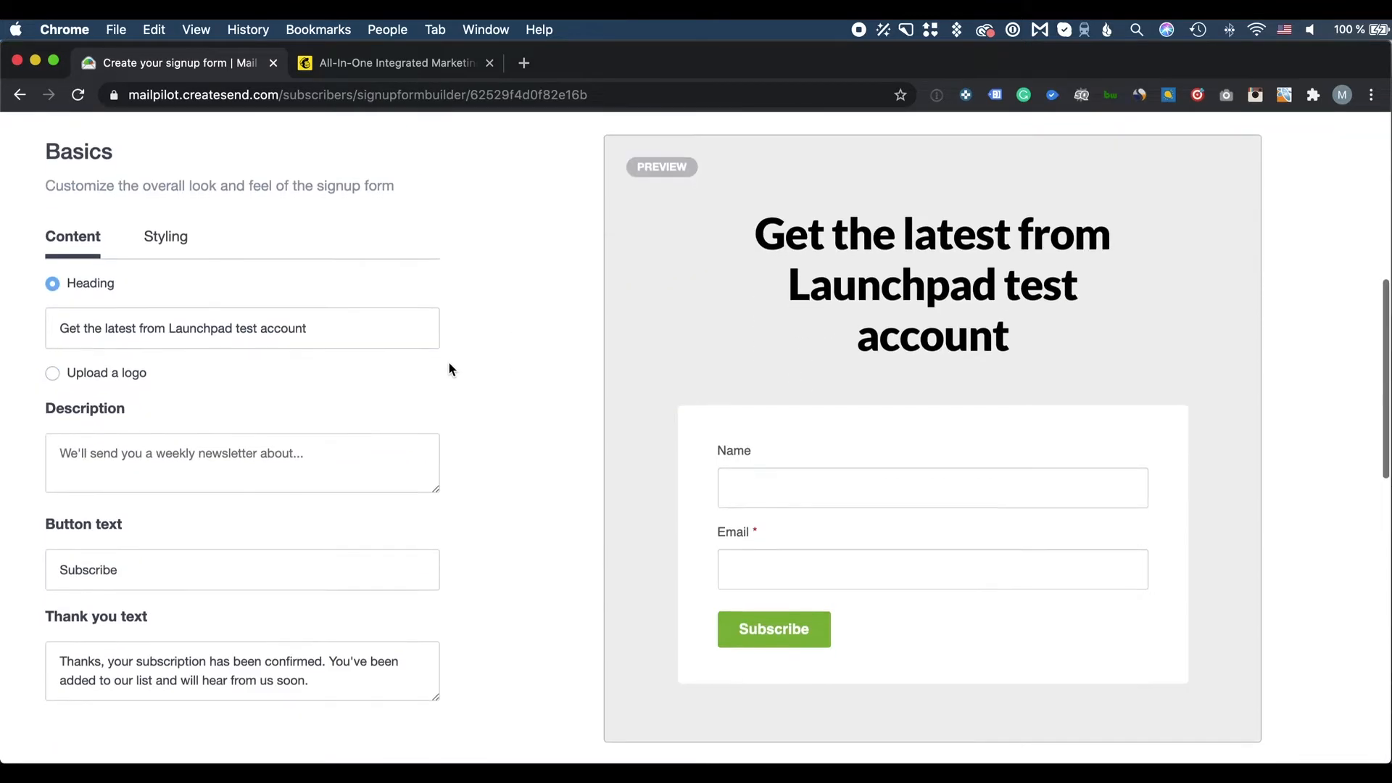
pyautogui.scroll(-1, 280, 320)
pyautogui.tripleClick(83, 286)
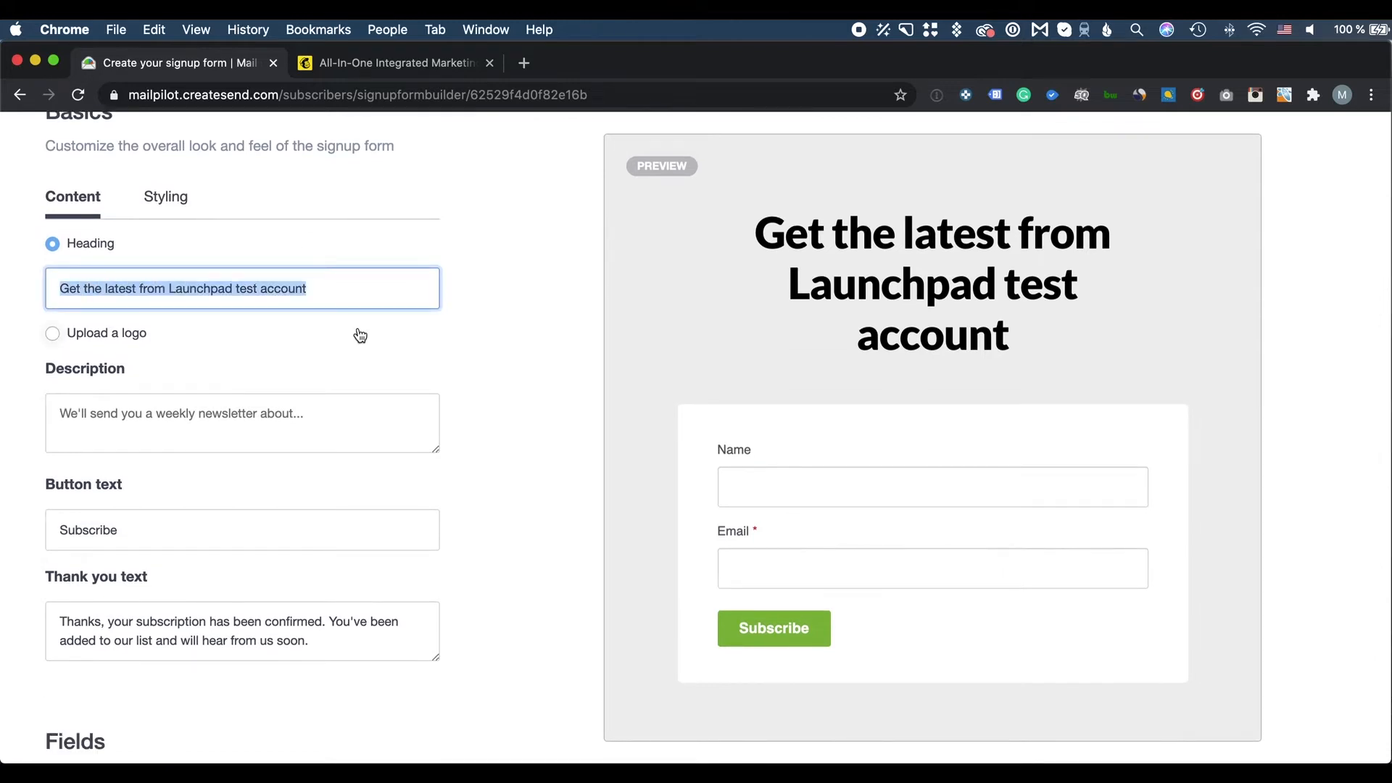
pyautogui.click(286, 286)
pyautogui.moveTo(314, 286); pyautogui.dragTo(140, 287)
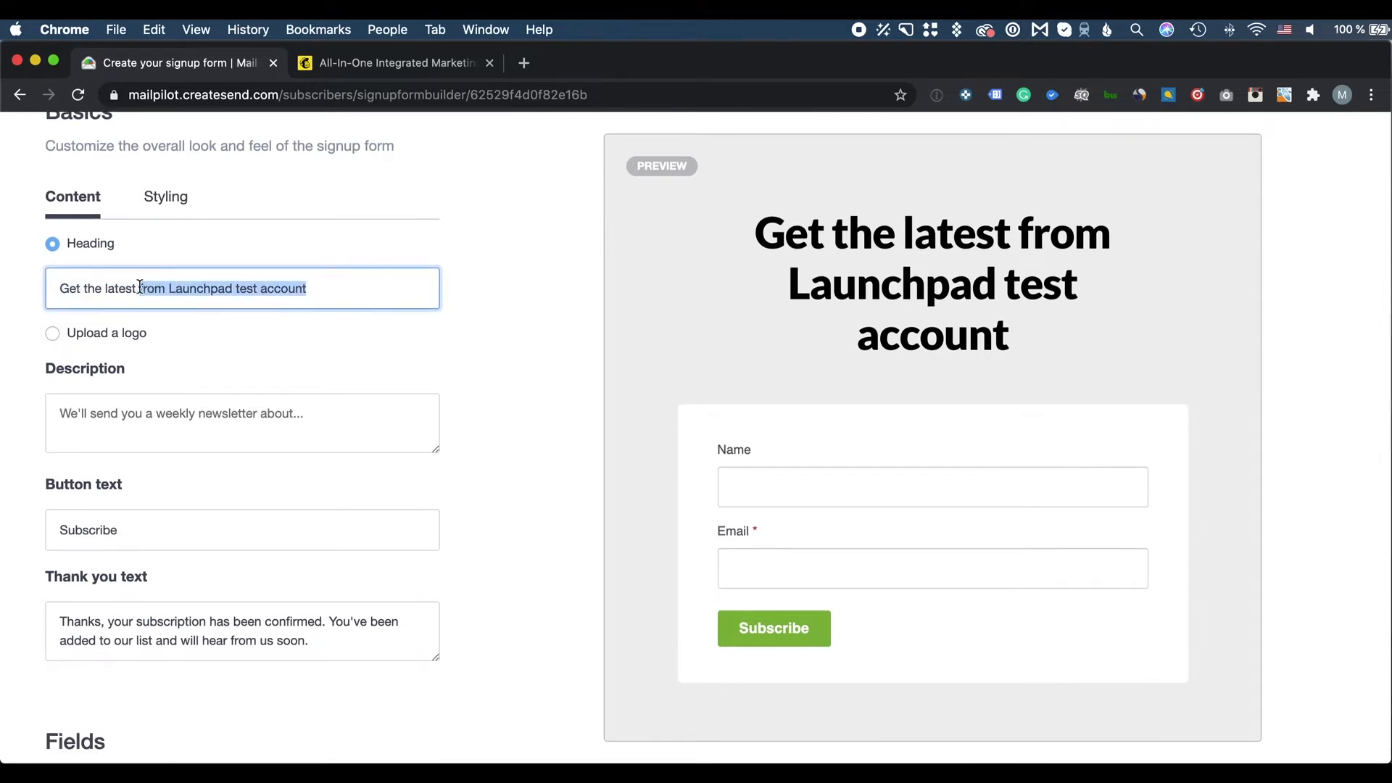
pyautogui.write('news')
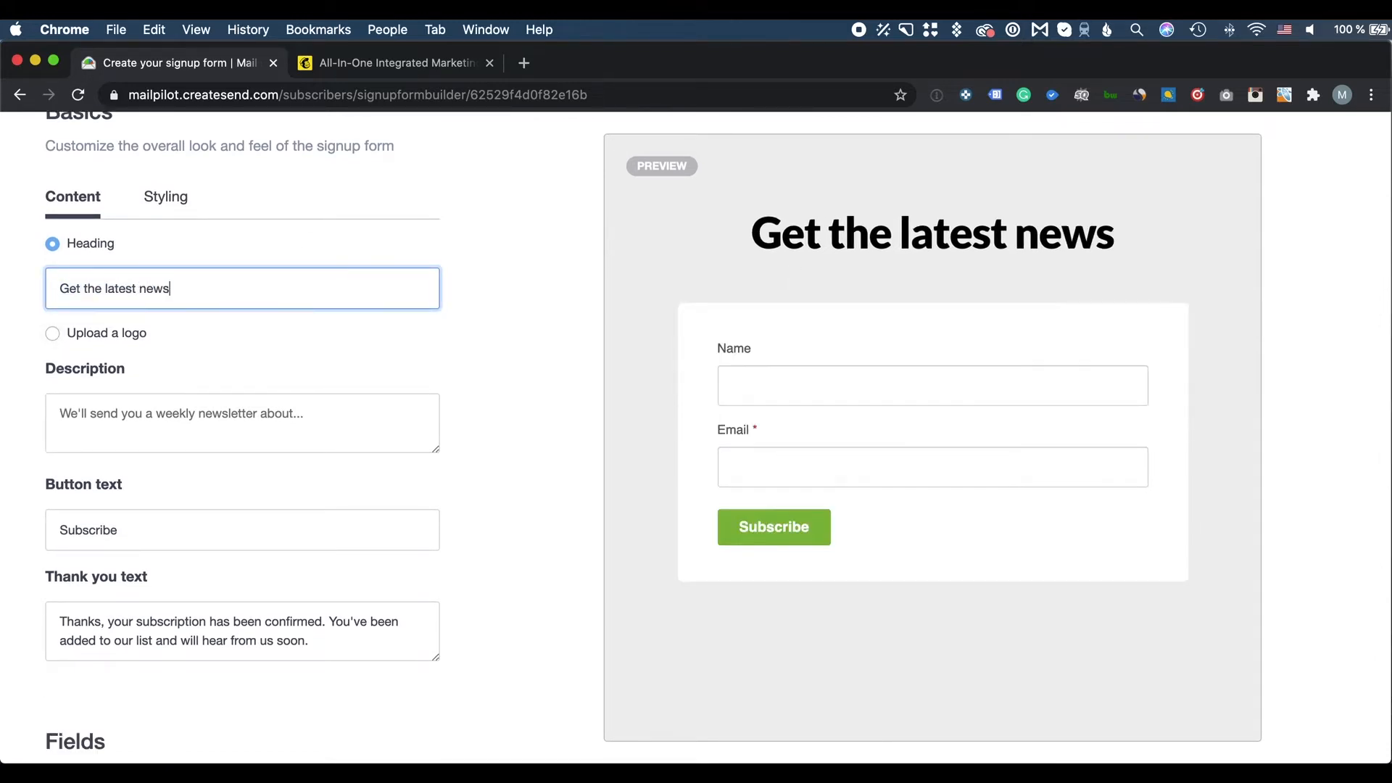
# Try an uploaded logo as the form heading, then remove it and revert to text
pyautogui.click(52, 333)
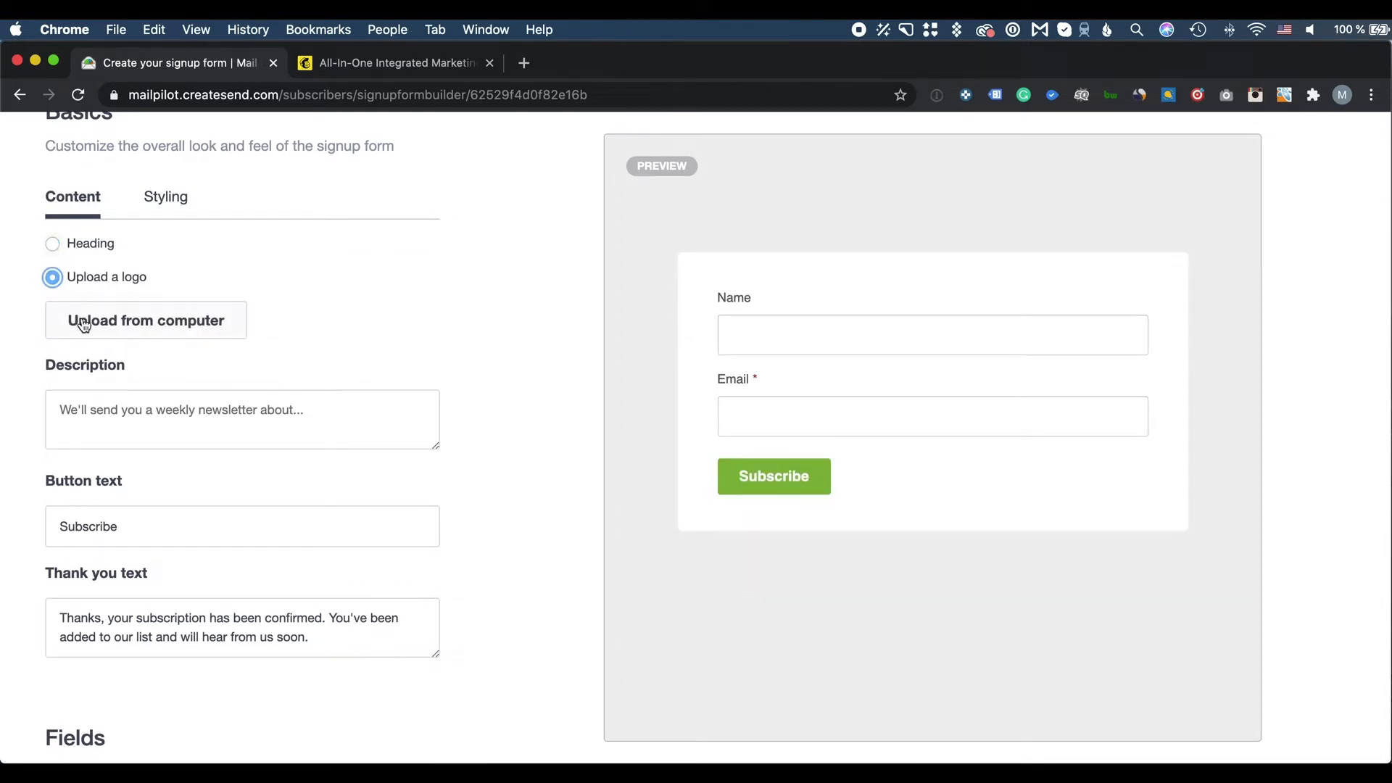
pyautogui.click(84, 324)
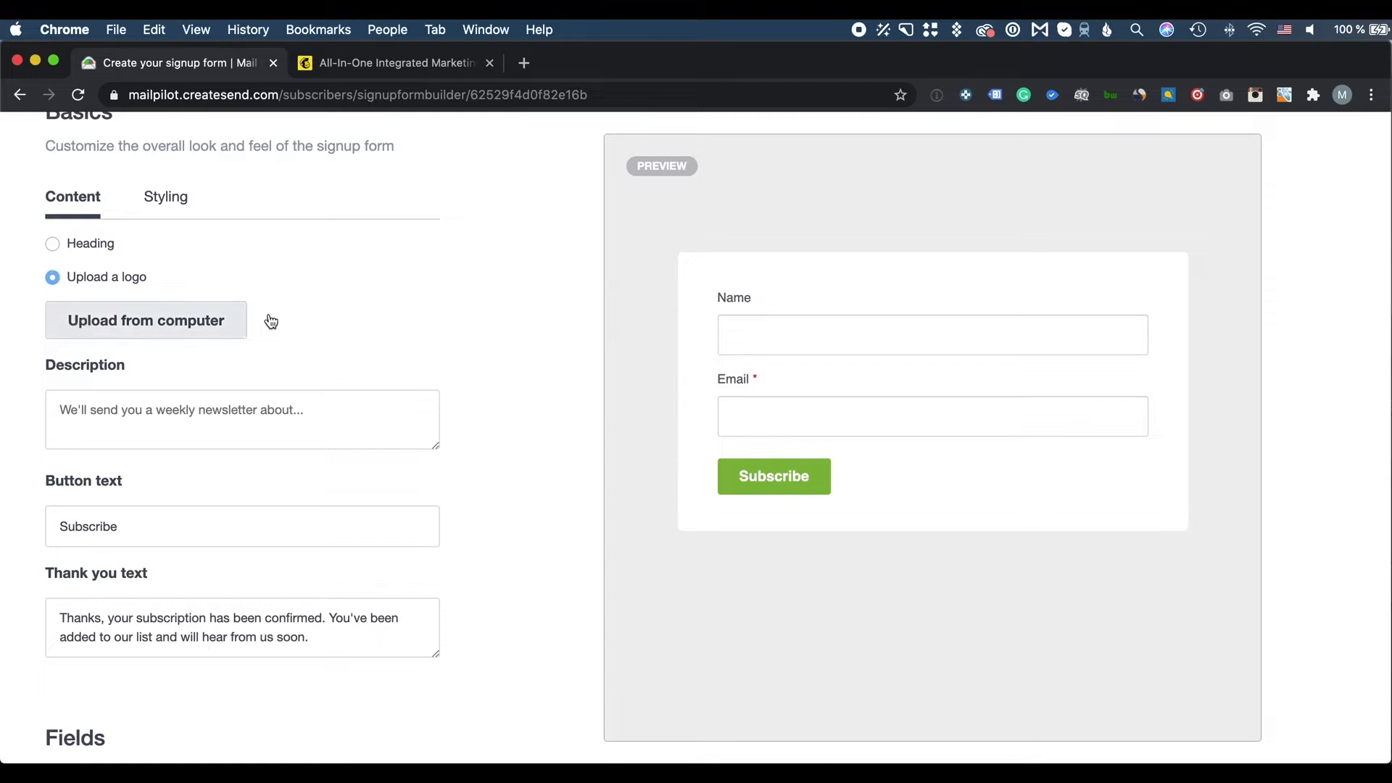
pyautogui.click(1134, 738)
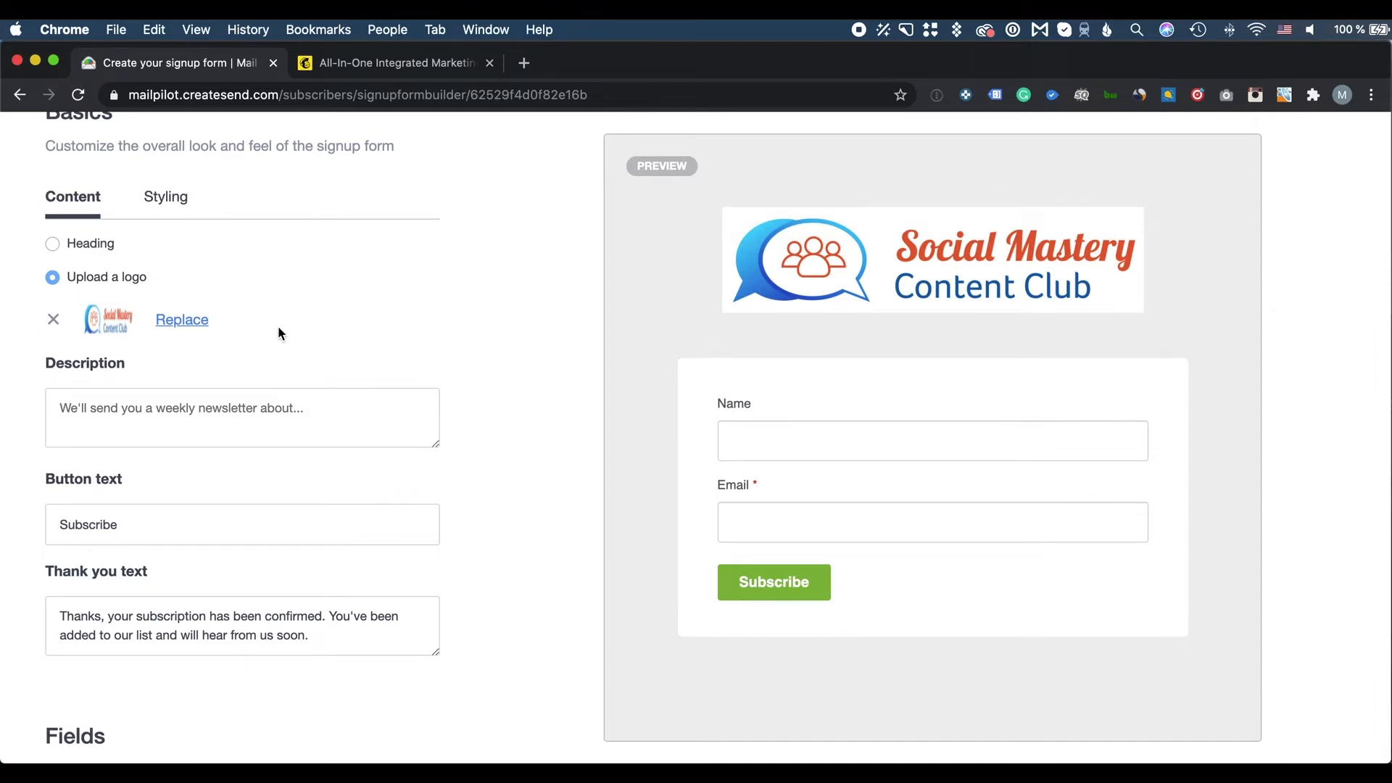
pyautogui.click(53, 319)
pyautogui.scroll(5, 448, 389)
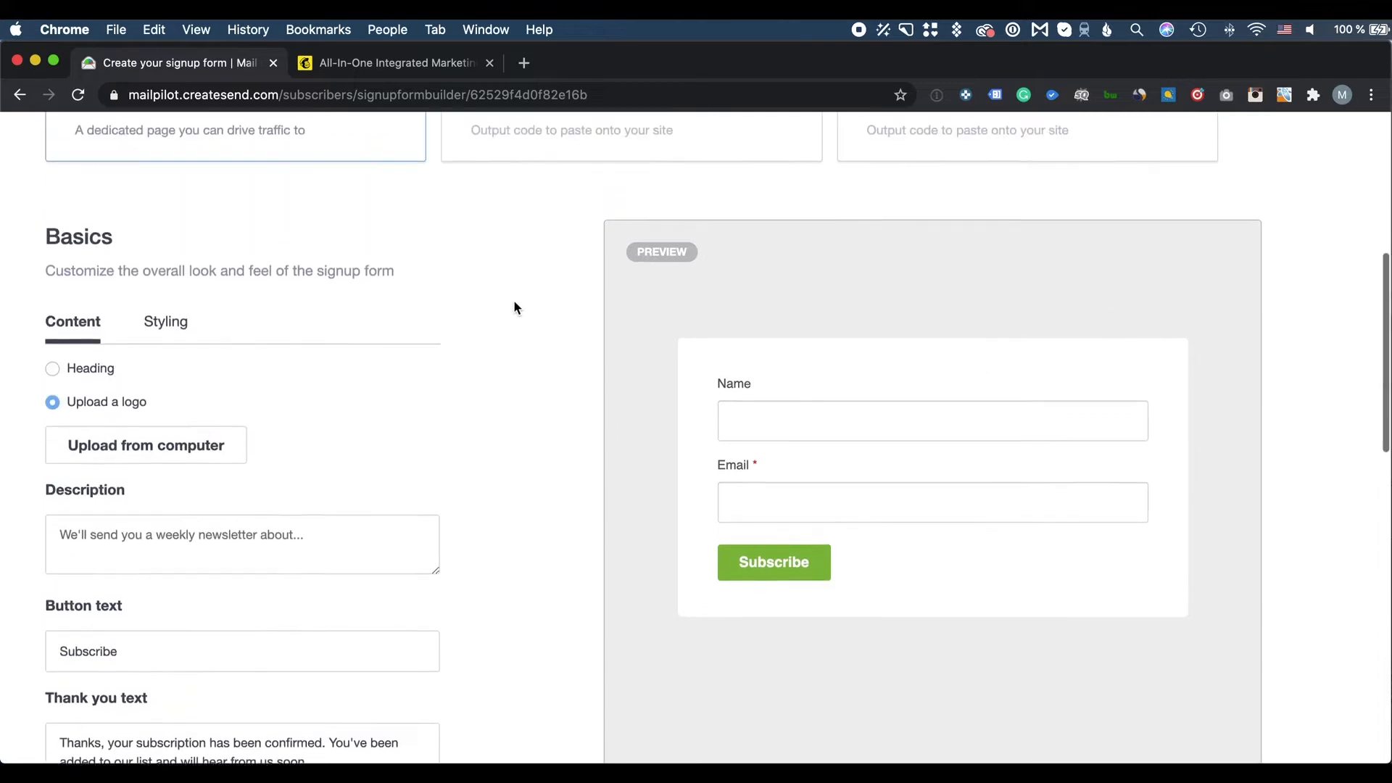
pyautogui.click(64, 436)
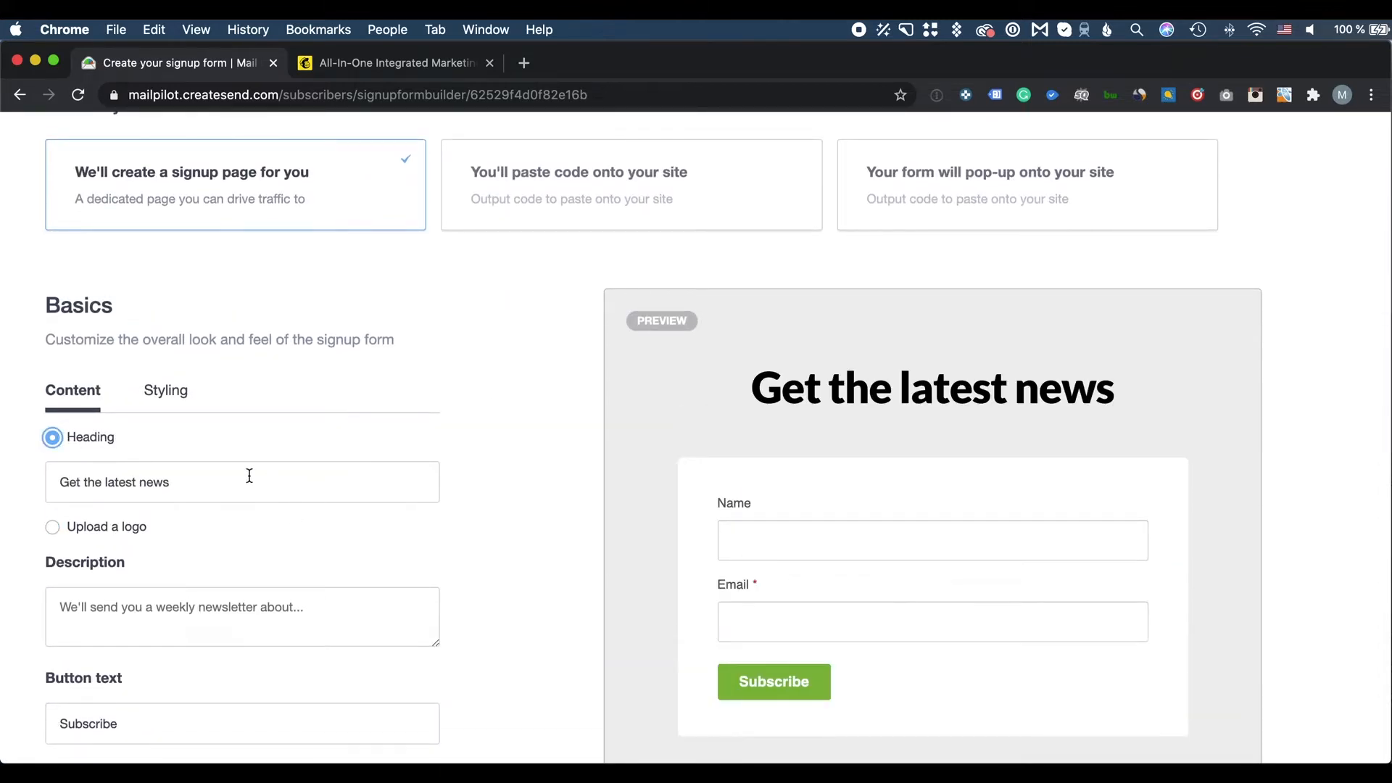
pyautogui.scroll(-5, 340, 540)
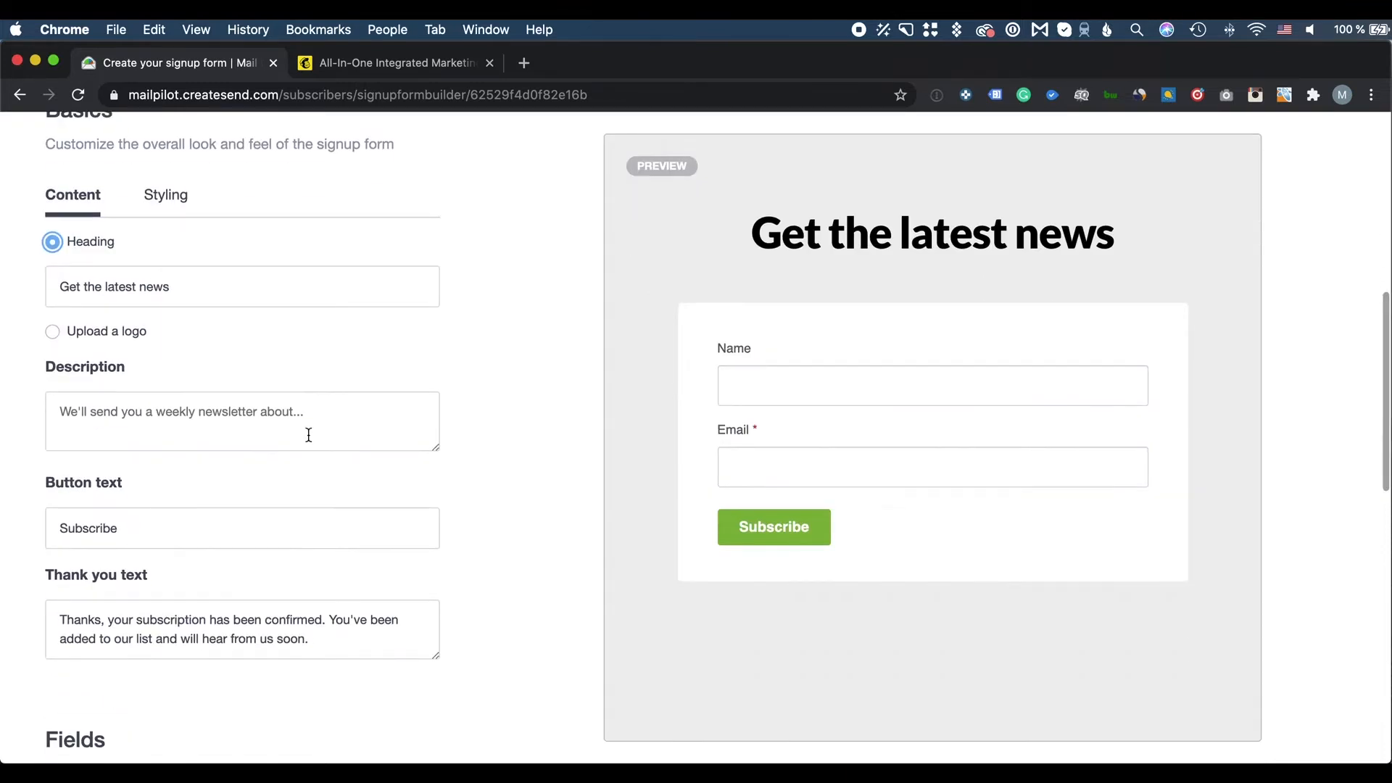
# Give the form the description 'Weekly emails' and review the subscribe button label
pyautogui.click(270, 416)
pyautogui.write('W')
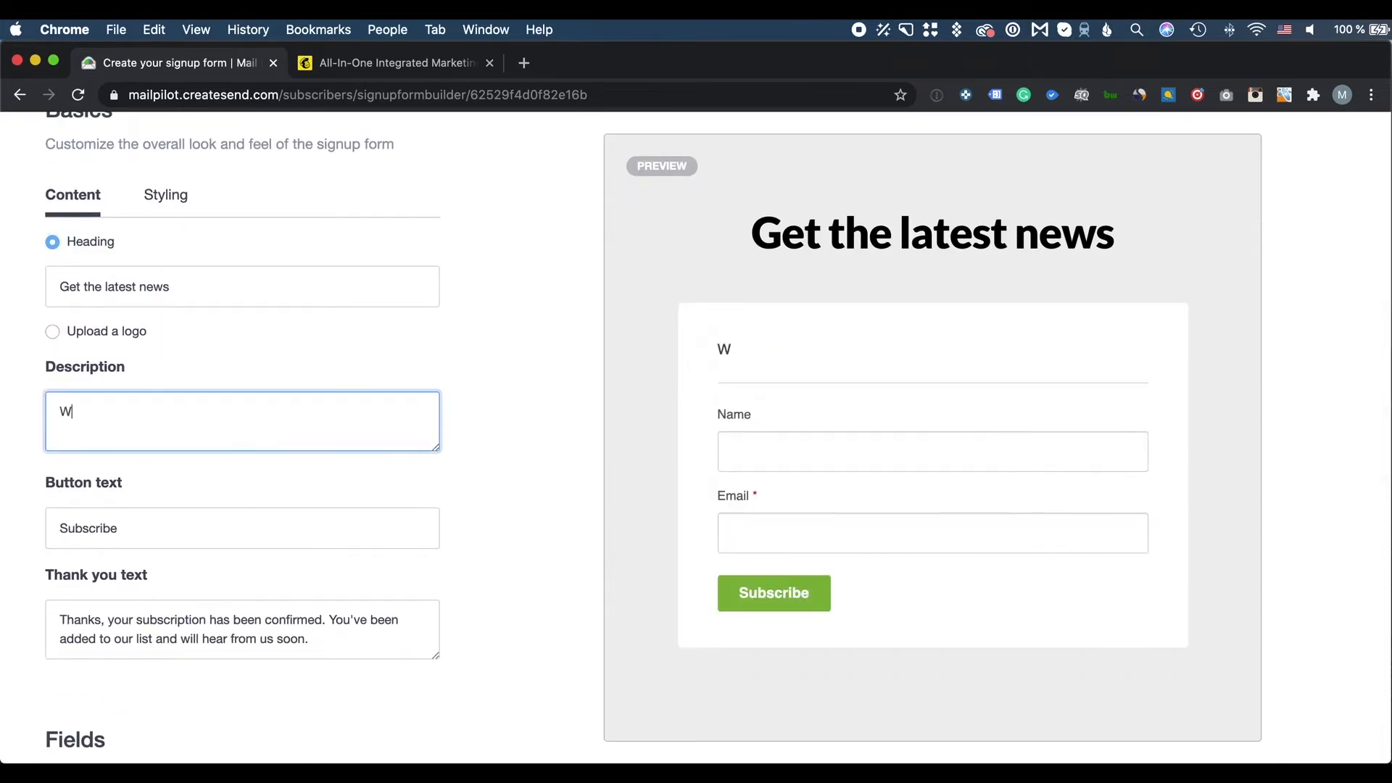
pyautogui.write('eekly emails')
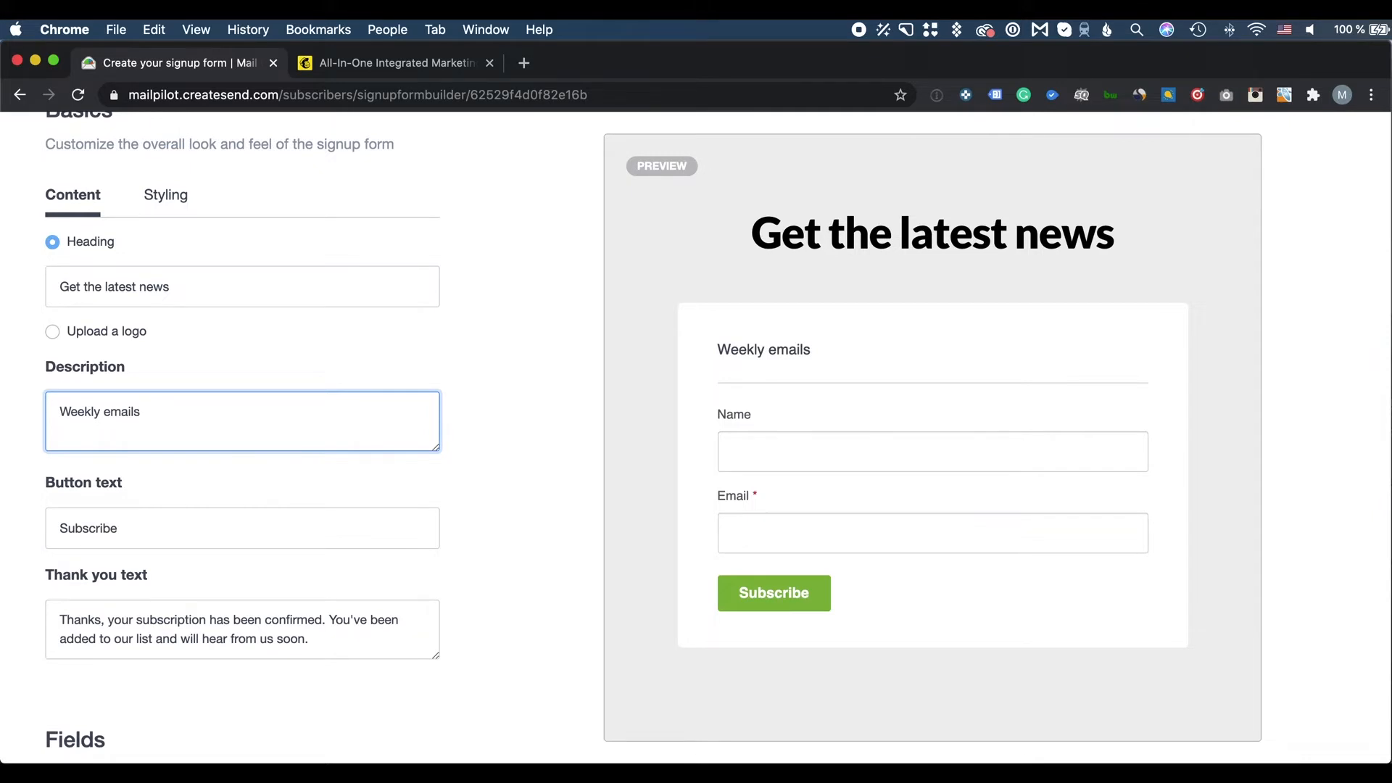
pyautogui.scroll(-3, 146, 529)
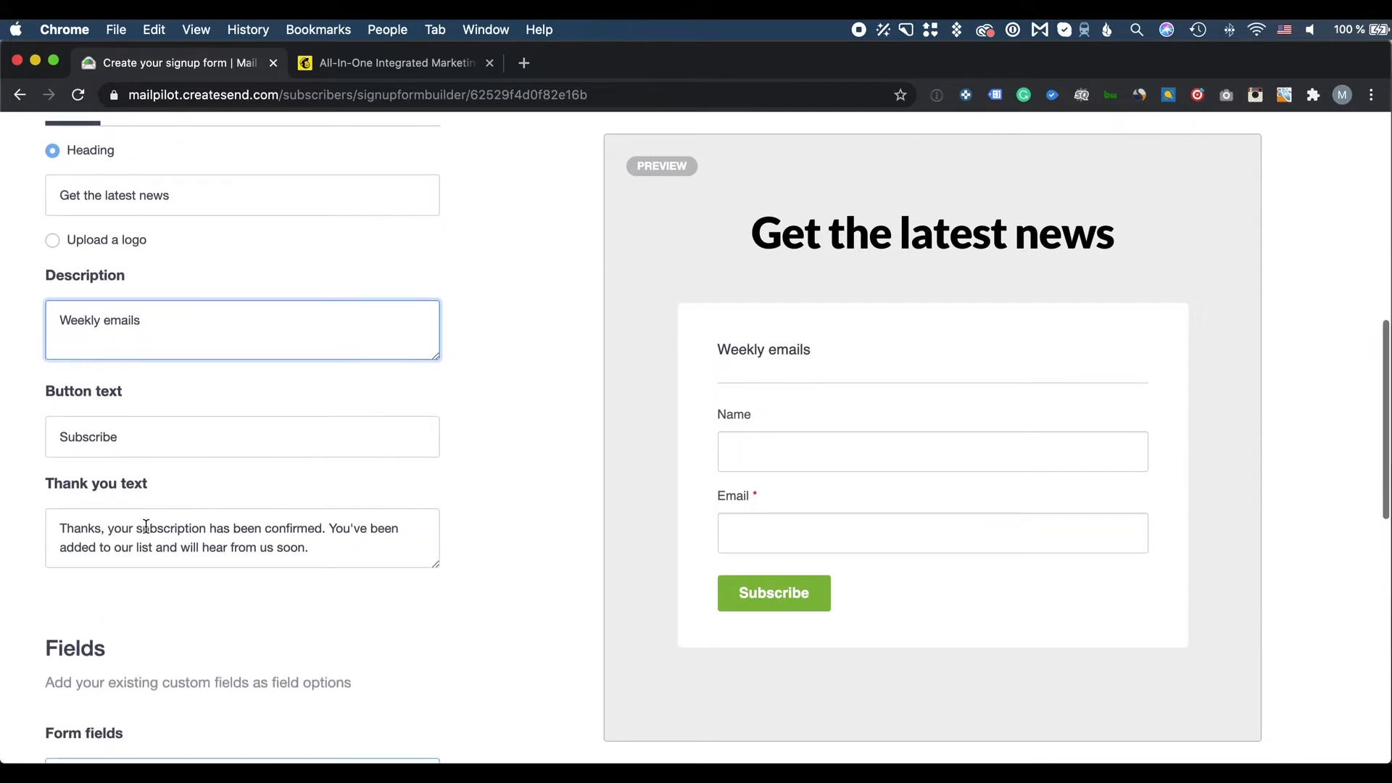
pyautogui.click(113, 439)
pyautogui.scroll(-2, 202, 529)
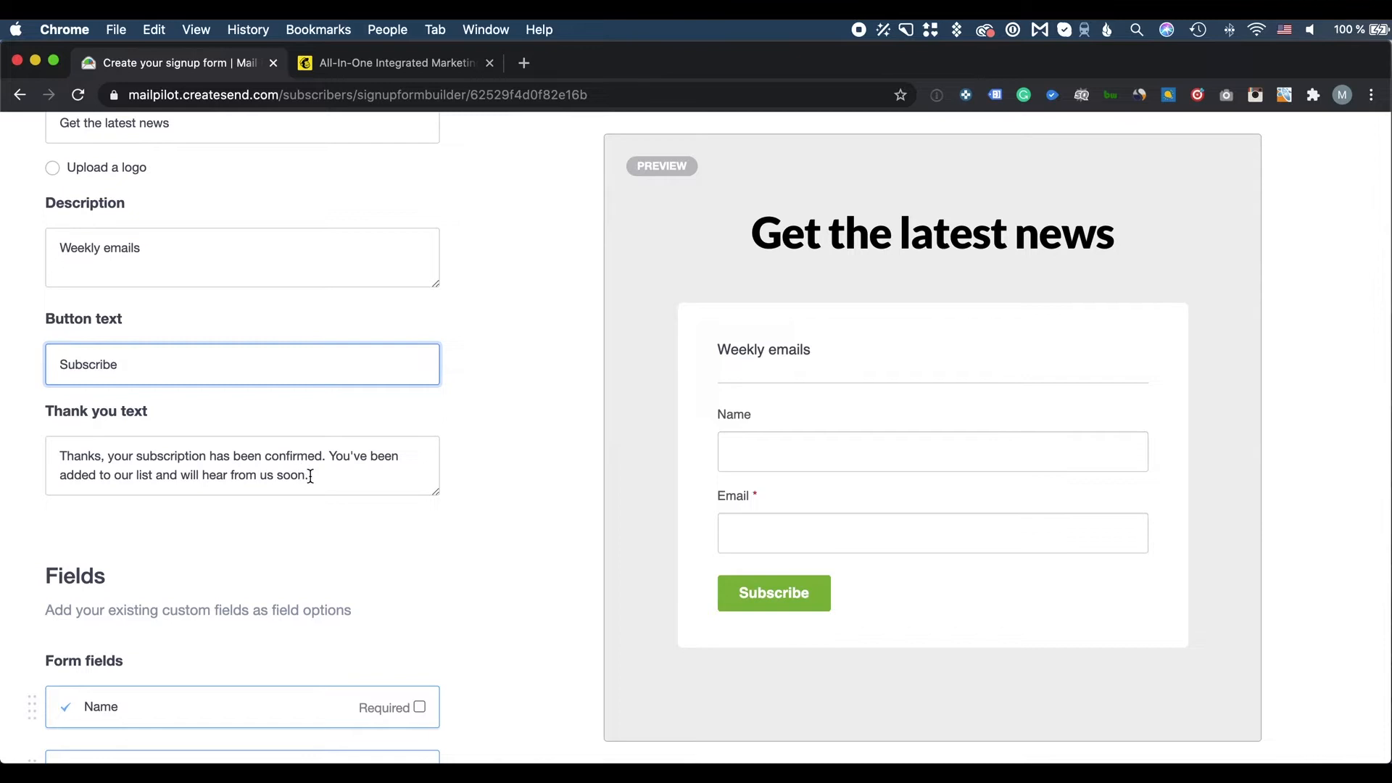
pyautogui.moveTo(311, 476); pyautogui.dragTo(50, 454)
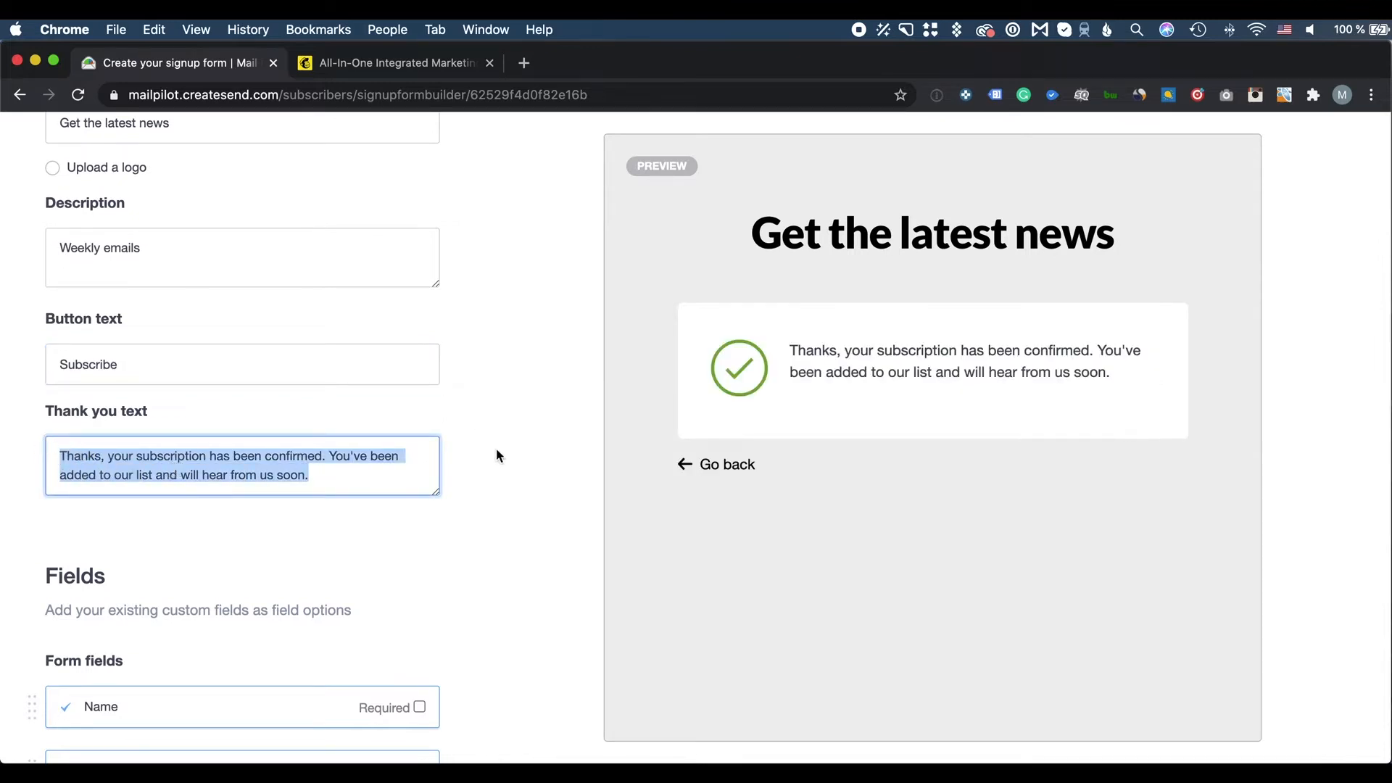
pyautogui.scroll(-10, 496, 456)
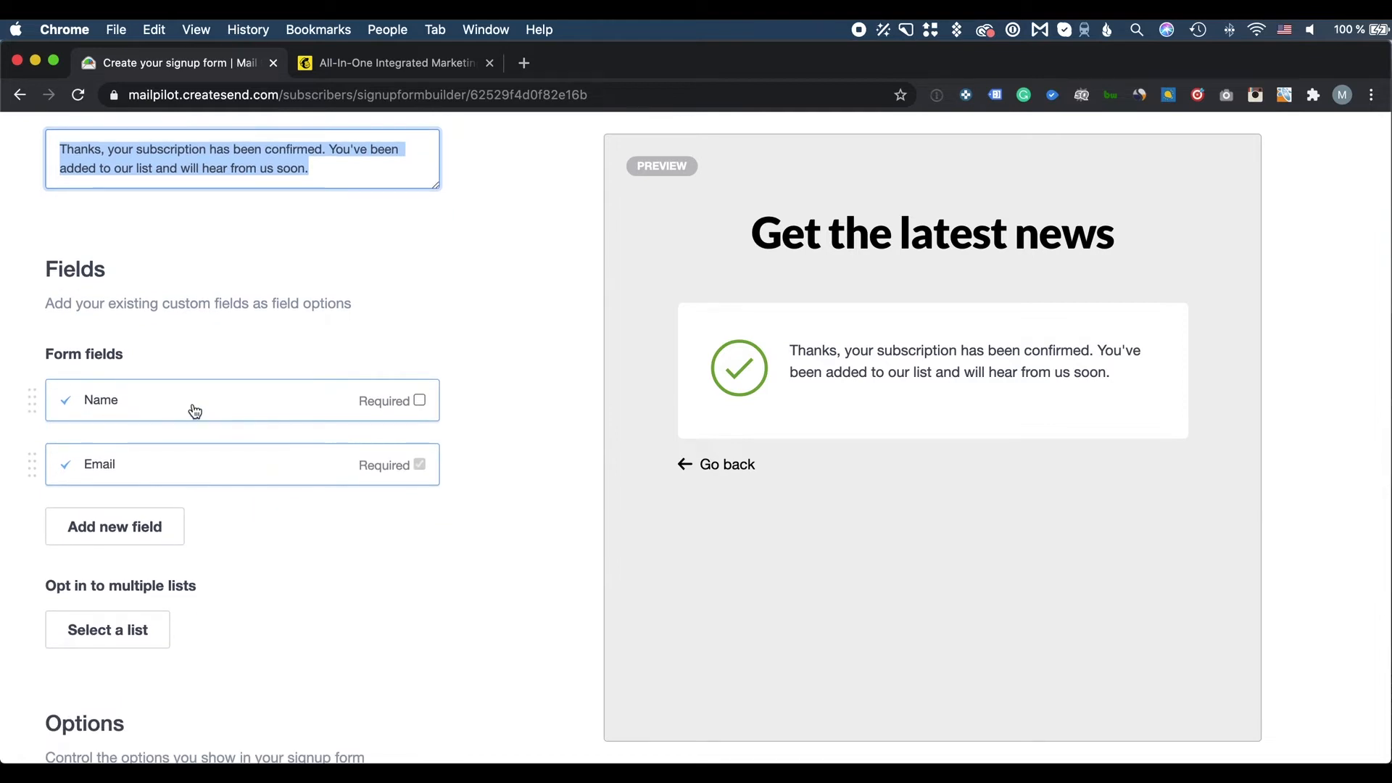
# Add a custom text field named 'Company name' to the form
pyautogui.click(133, 536)
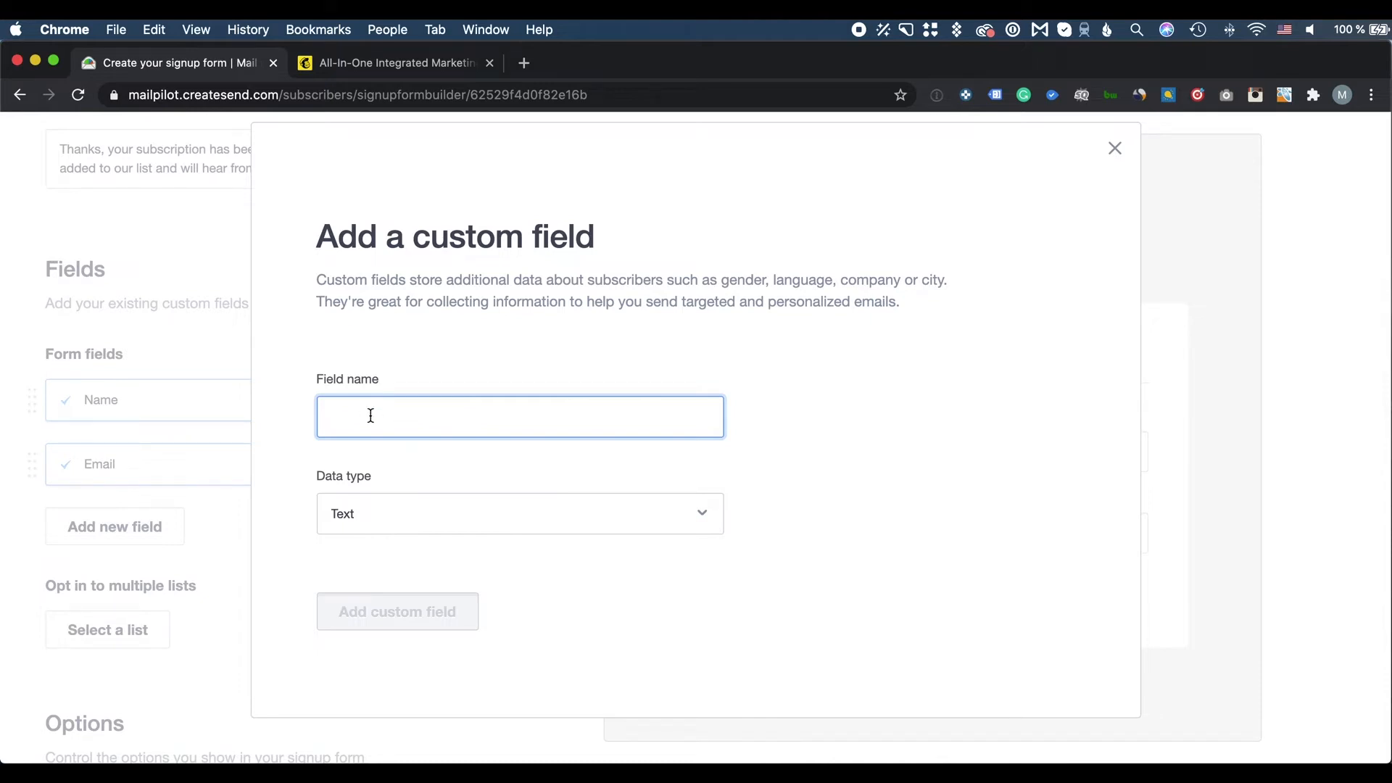
pyautogui.write('C')
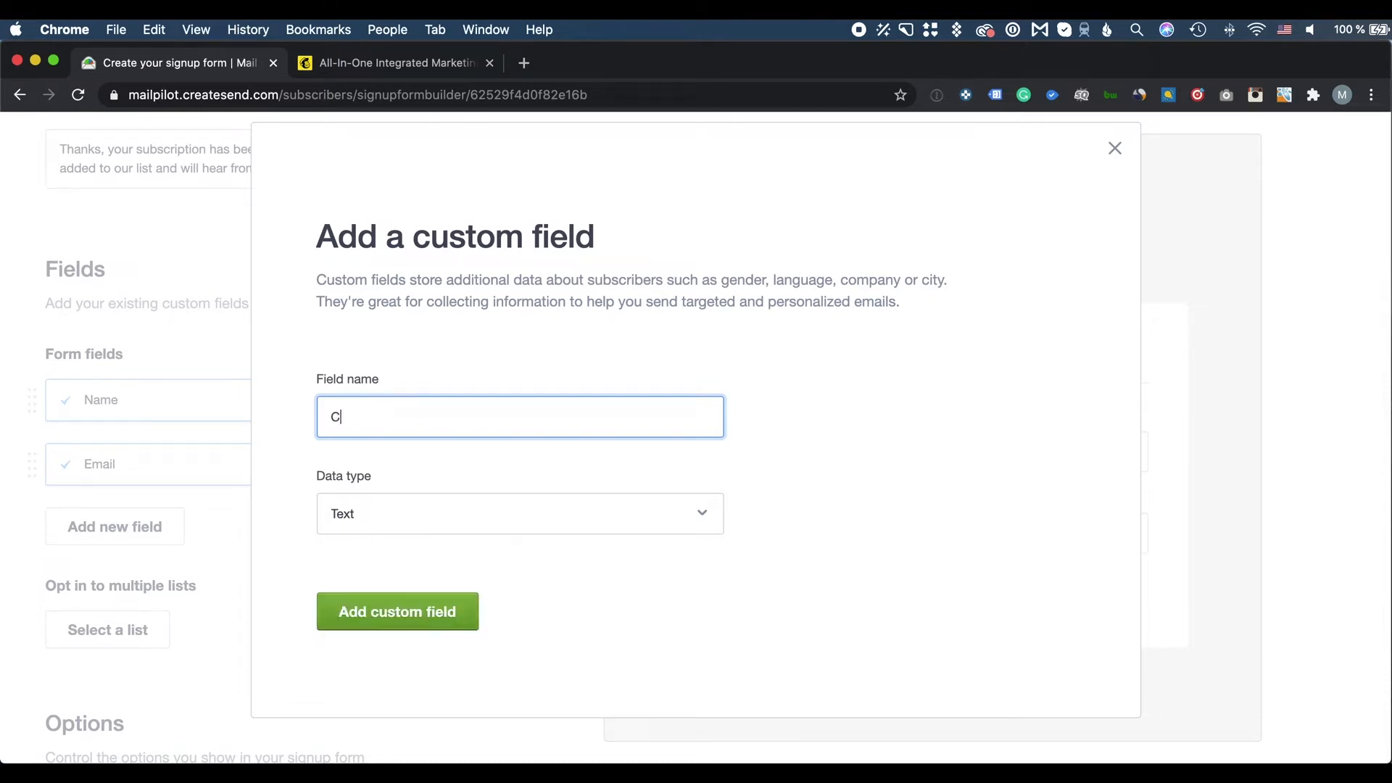
pyautogui.write('ompany name')
pyautogui.click(398, 610)
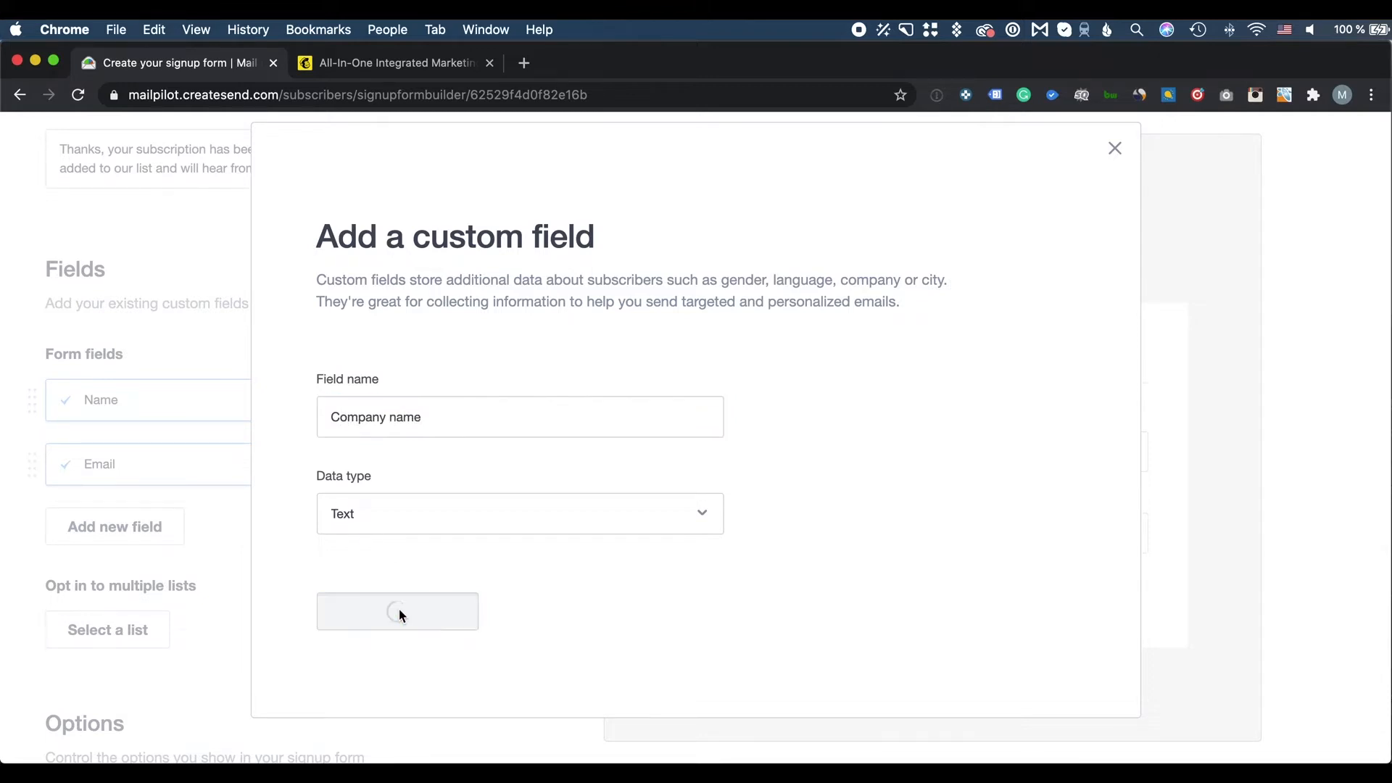
# Move Company name above the Email field and make Name required
pyautogui.scroll(-1, 413, 580)
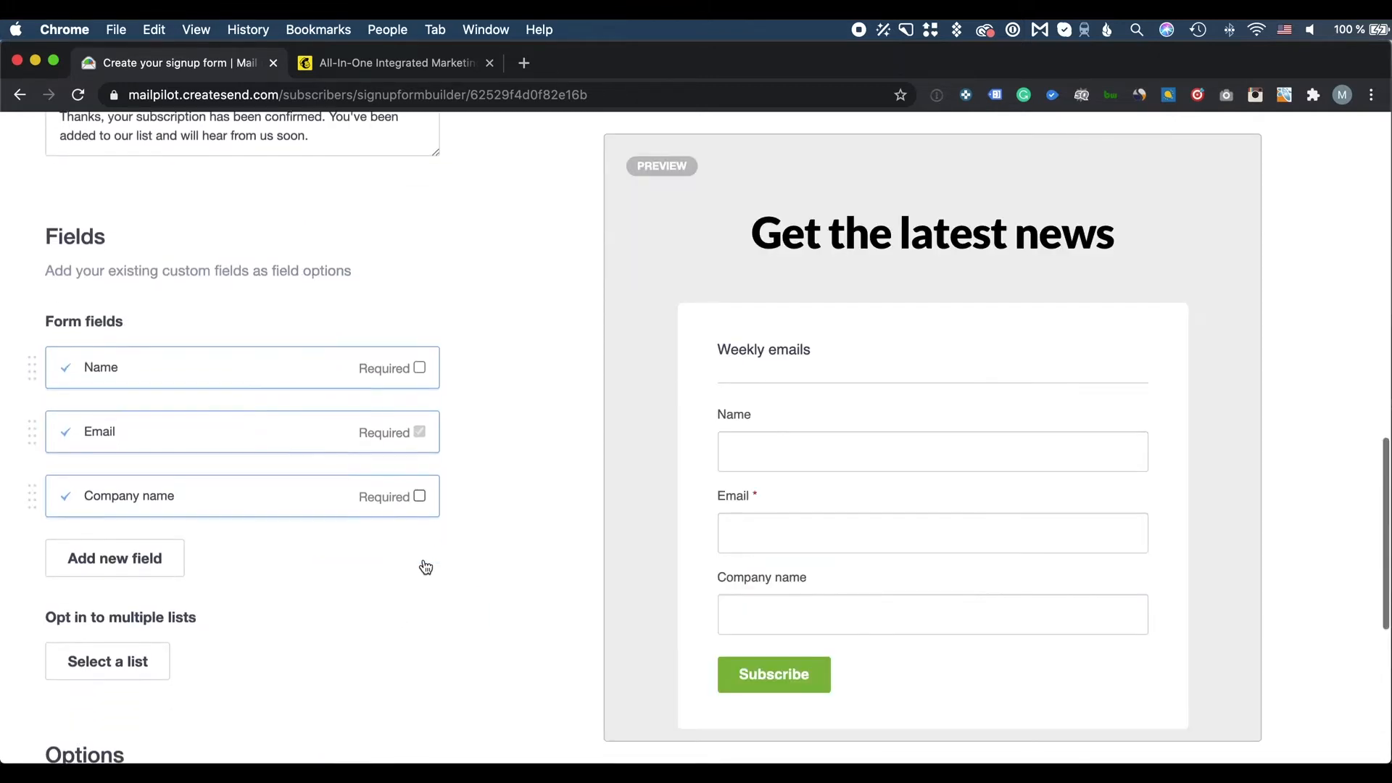
pyautogui.moveTo(38, 506); pyautogui.dragTo(37, 430)
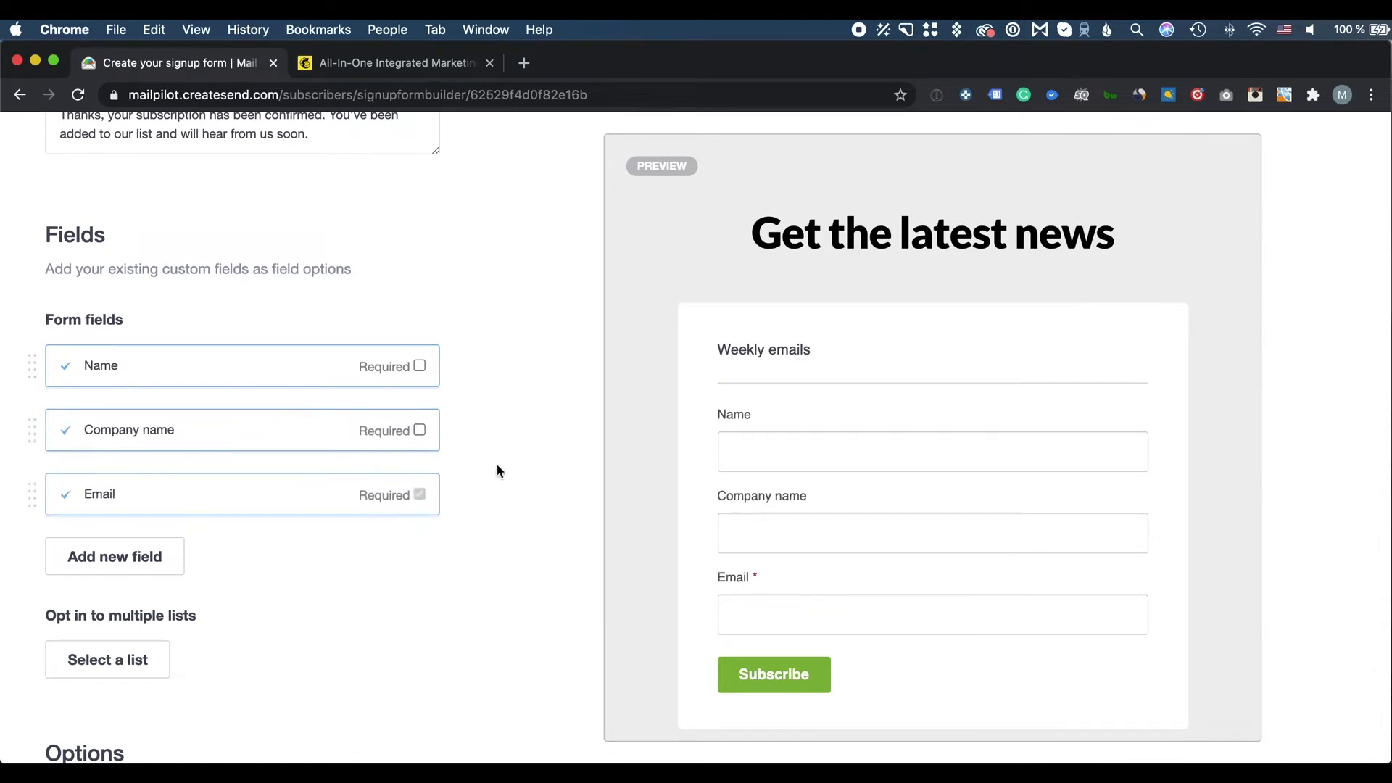
pyautogui.scroll(-1, 428, 479)
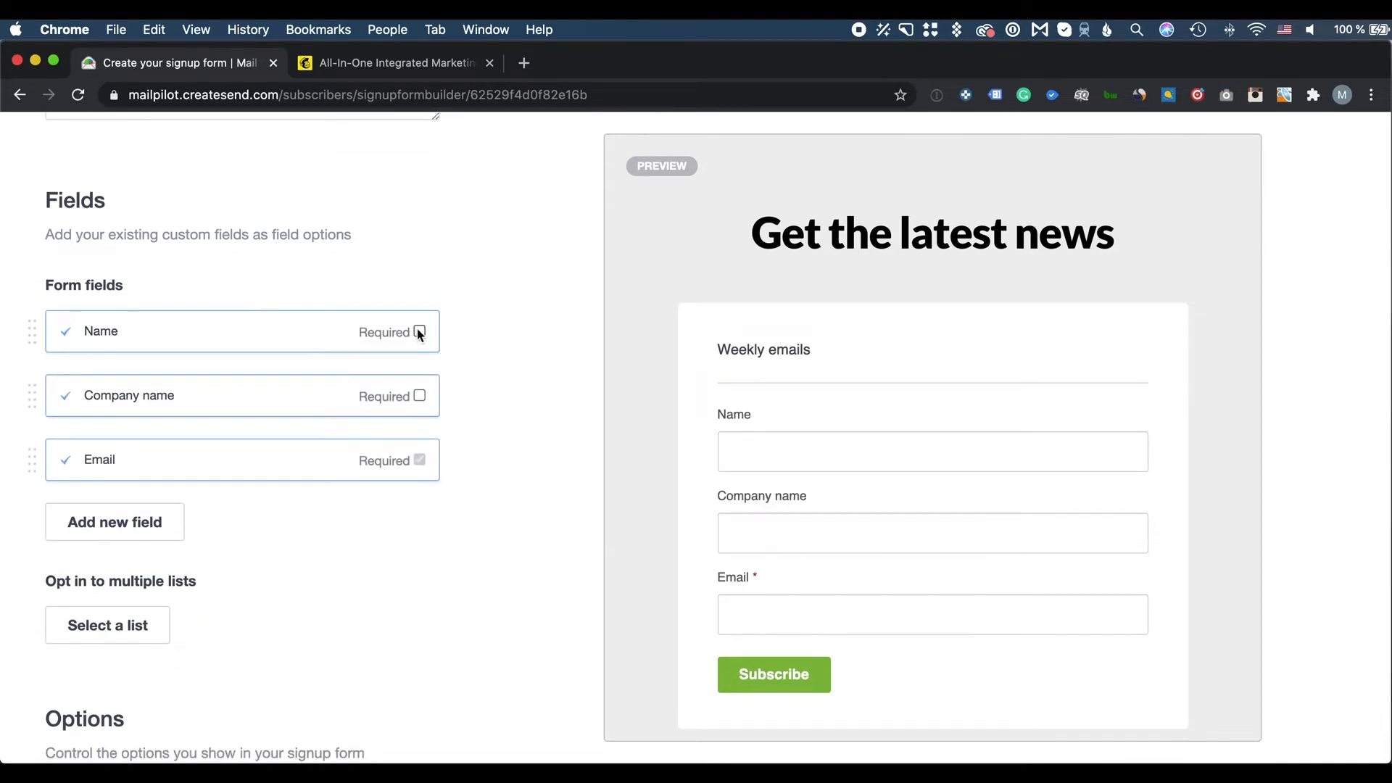
pyautogui.click(420, 331)
# Toggle the privacy policy and cookie policy links on, then off again
pyautogui.scroll(-3, 489, 575)
pyautogui.scroll(-10, 488, 576)
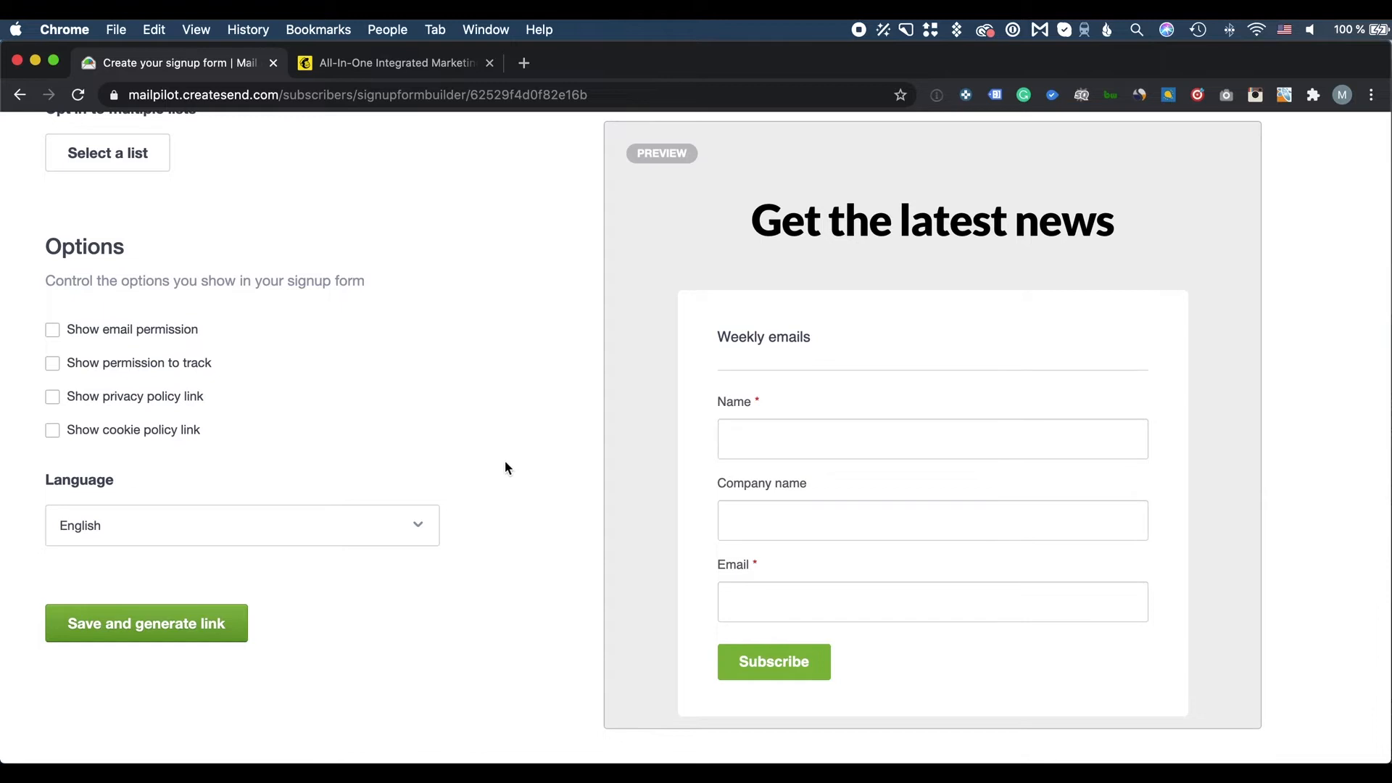
pyautogui.scroll(-2, 525, 398)
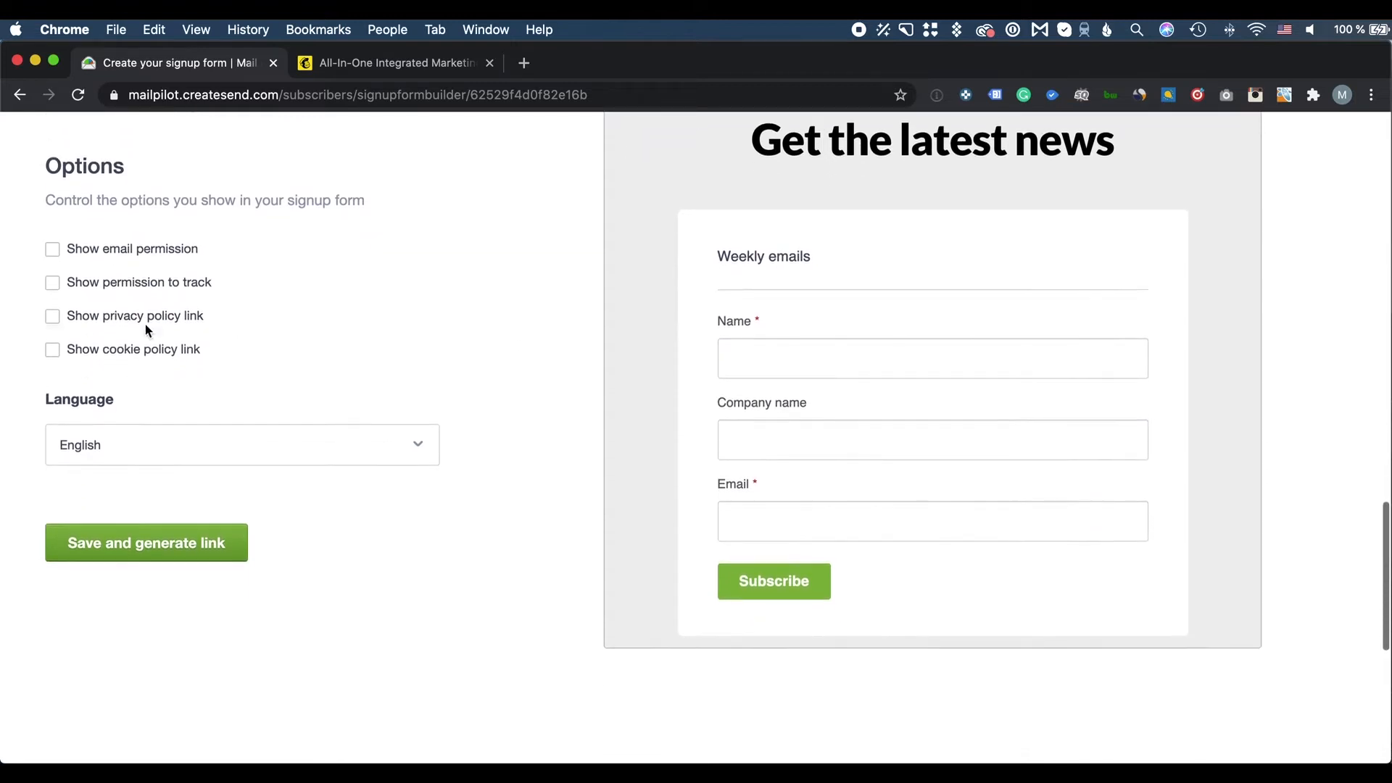
pyautogui.click(52, 316)
pyautogui.click(53, 317)
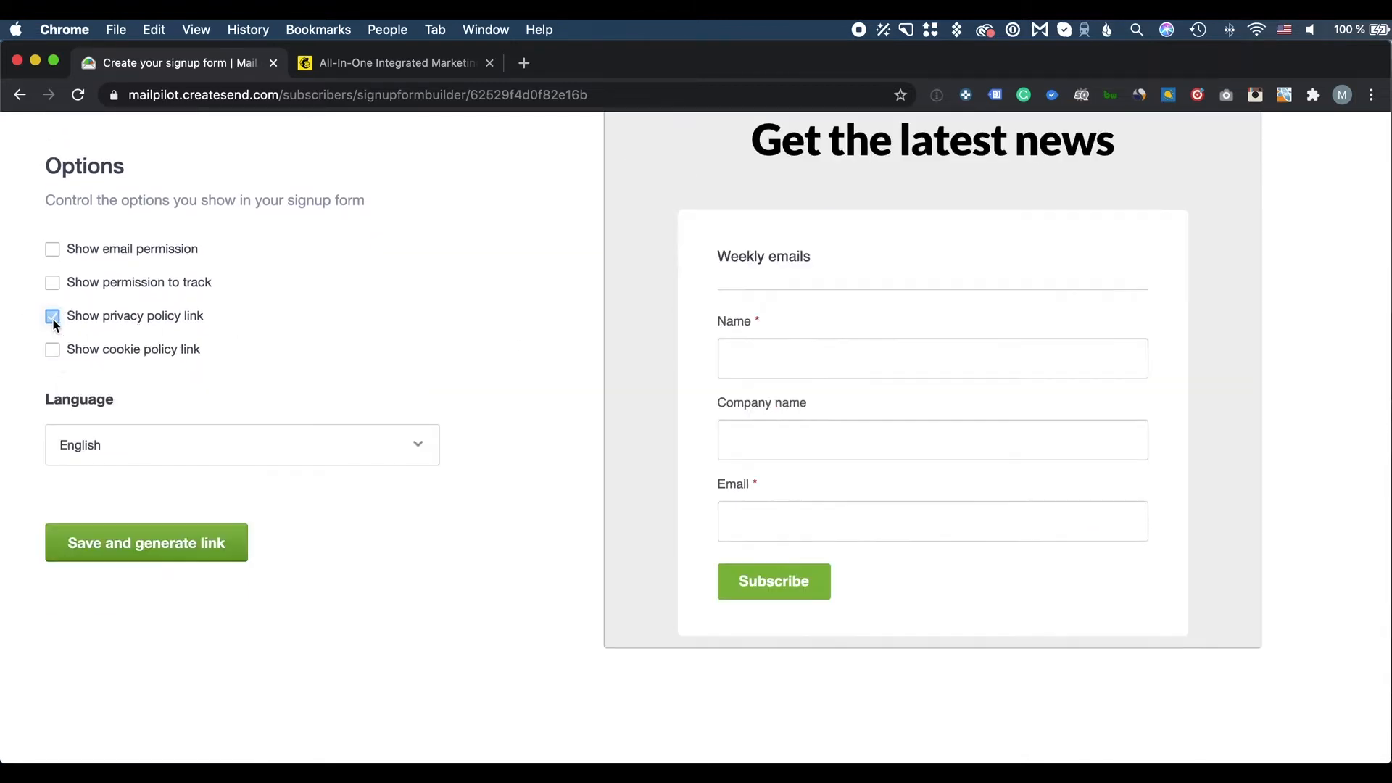
pyautogui.click(53, 350)
pyautogui.click(53, 350)
# Save the signup form and generate its shareable link
pyautogui.scroll(3, 455, 416)
pyautogui.scroll(-1, 455, 416)
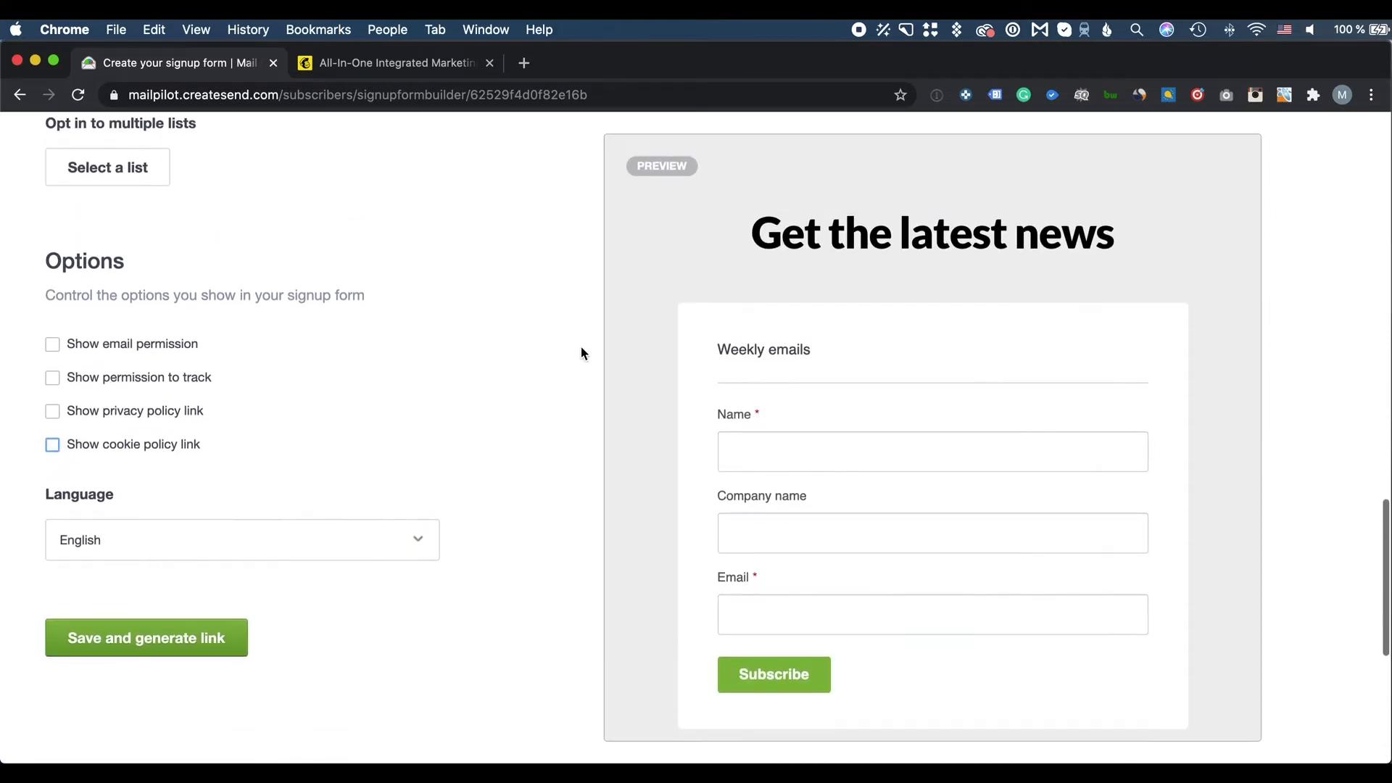
pyautogui.click(213, 645)
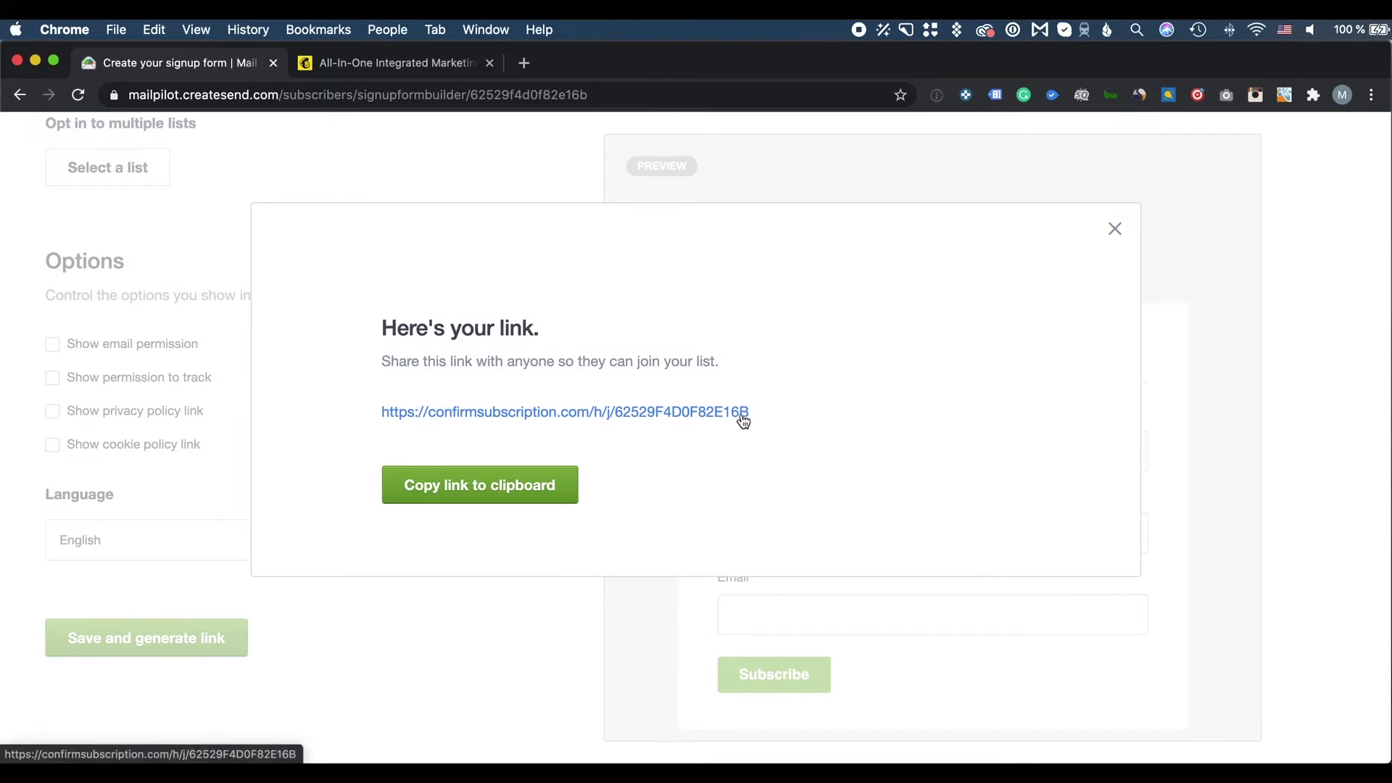
# Subscribe a test contact with company 'United Rainmakers Limited' on the hosted signup page
pyautogui.click(527, 490)
pyautogui.click(528, 485)
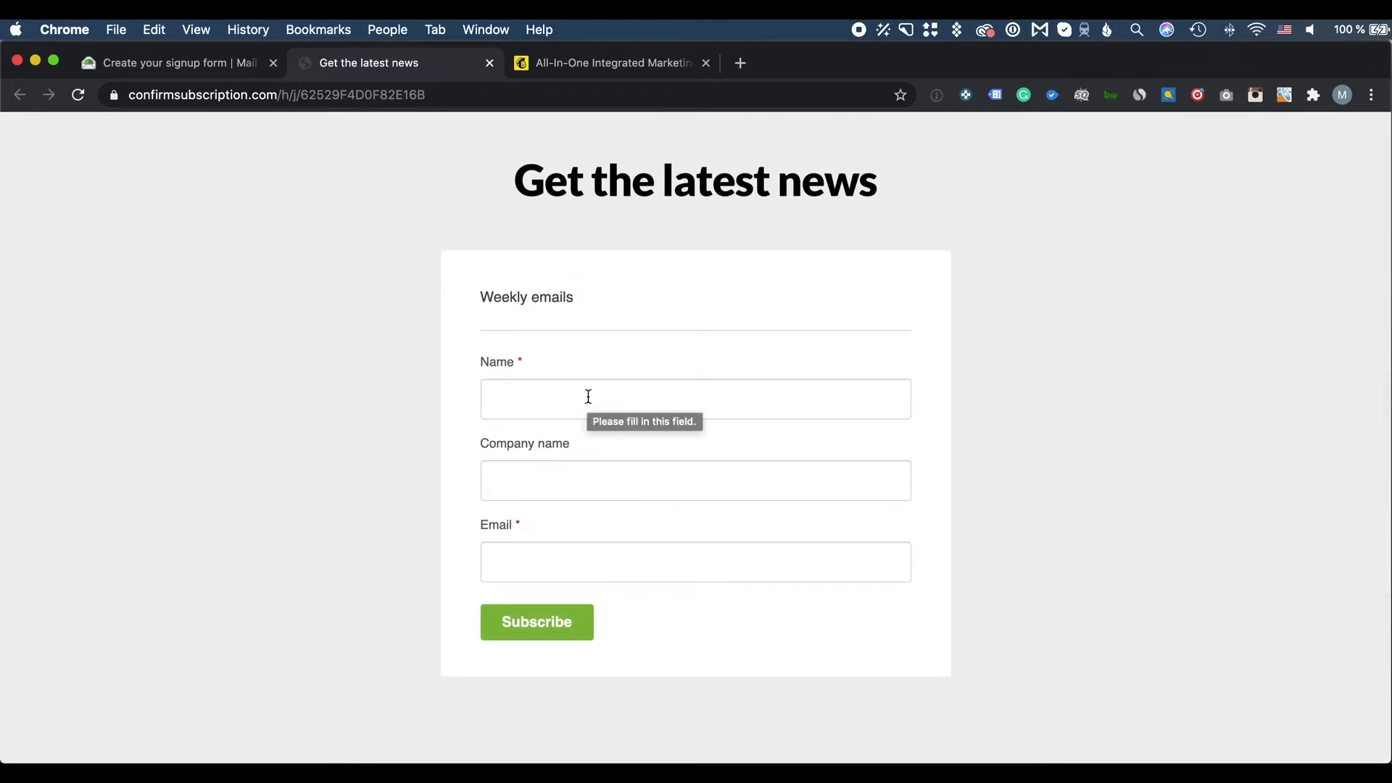
pyautogui.click(519, 403)
pyautogui.click(526, 453)
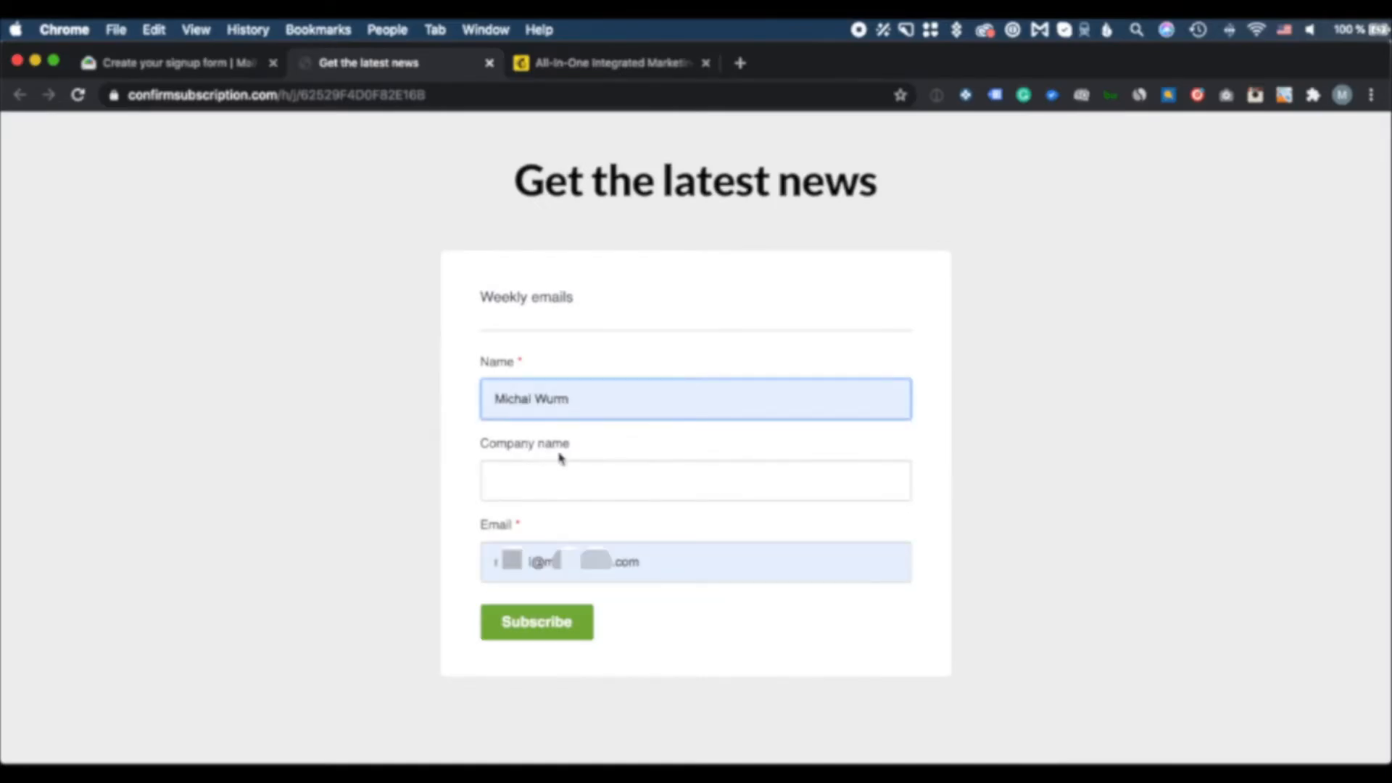
pyautogui.click(557, 490)
pyautogui.write('United Ra')
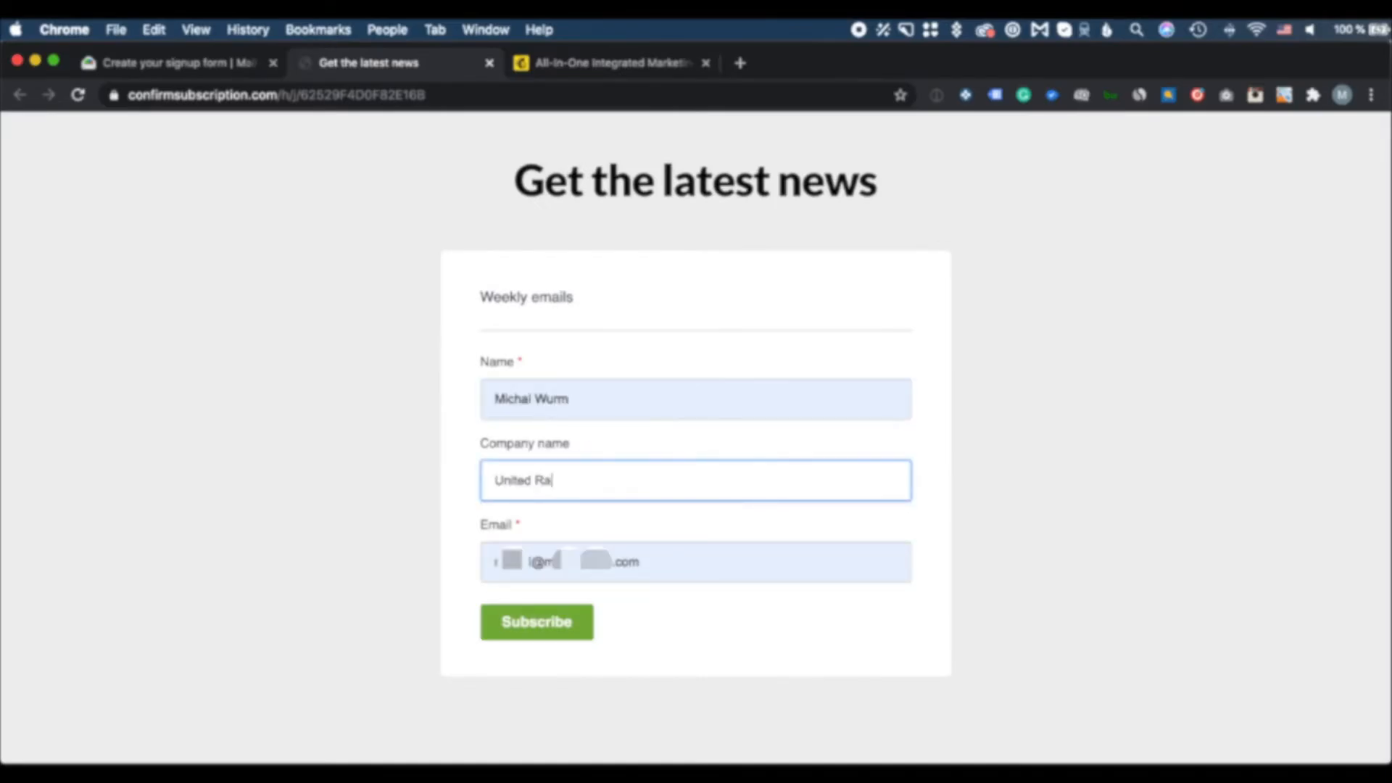
pyautogui.write('inmakers Limited')
pyautogui.click(545, 626)
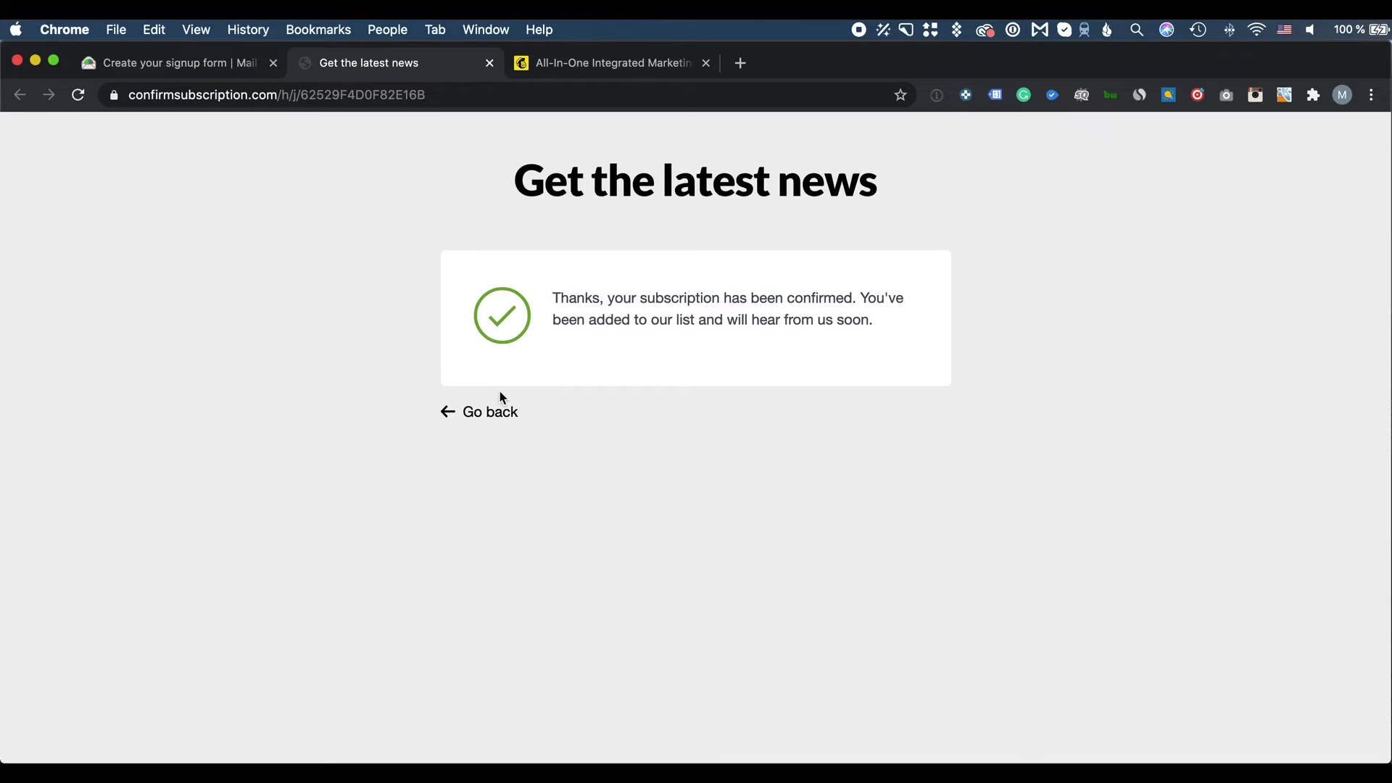
pyautogui.click(481, 411)
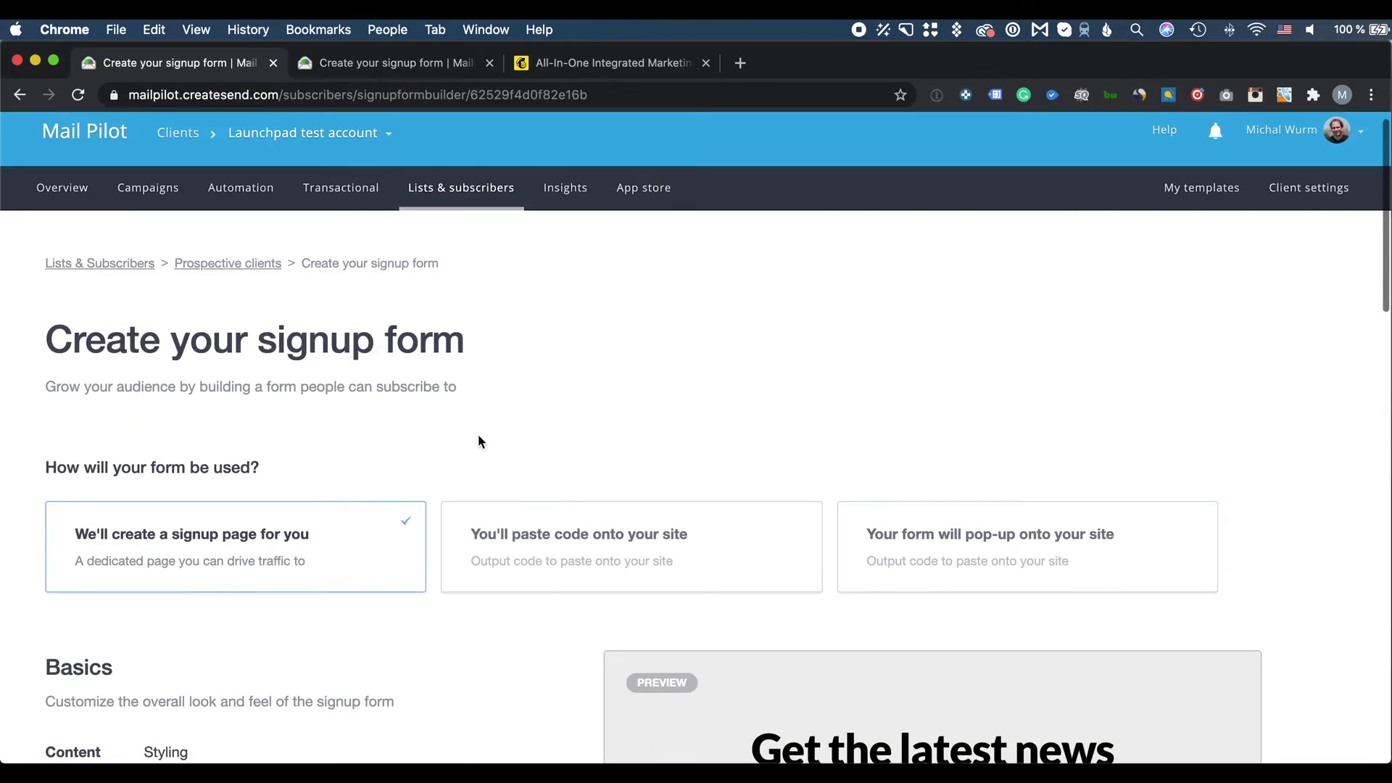
# Save the form as embedded site code and view the generated embed code
pyautogui.click(490, 535)
pyautogui.scroll(-4, 528, 528)
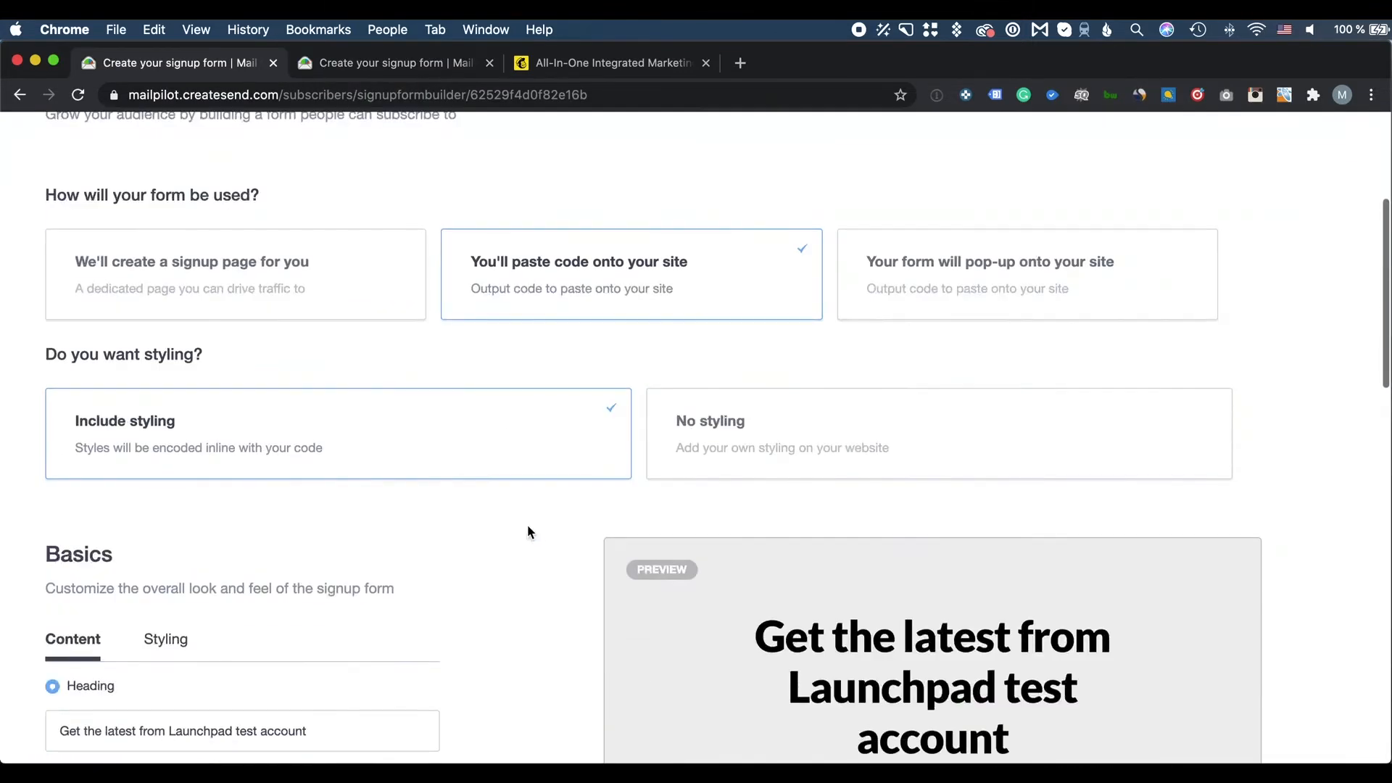
pyautogui.scroll(-2, 471, 580)
pyautogui.scroll(-15, 537, 567)
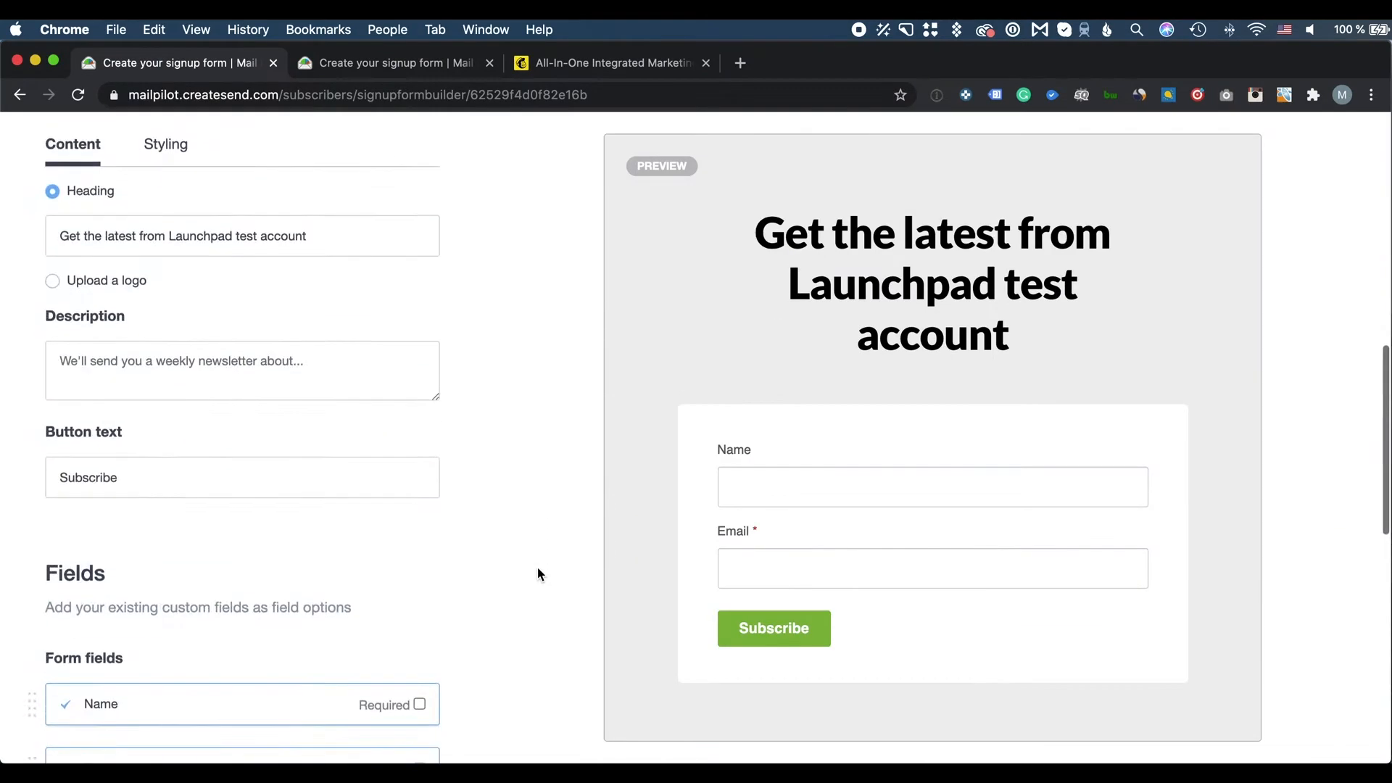
pyautogui.scroll(-2, 537, 568)
pyautogui.click(219, 476)
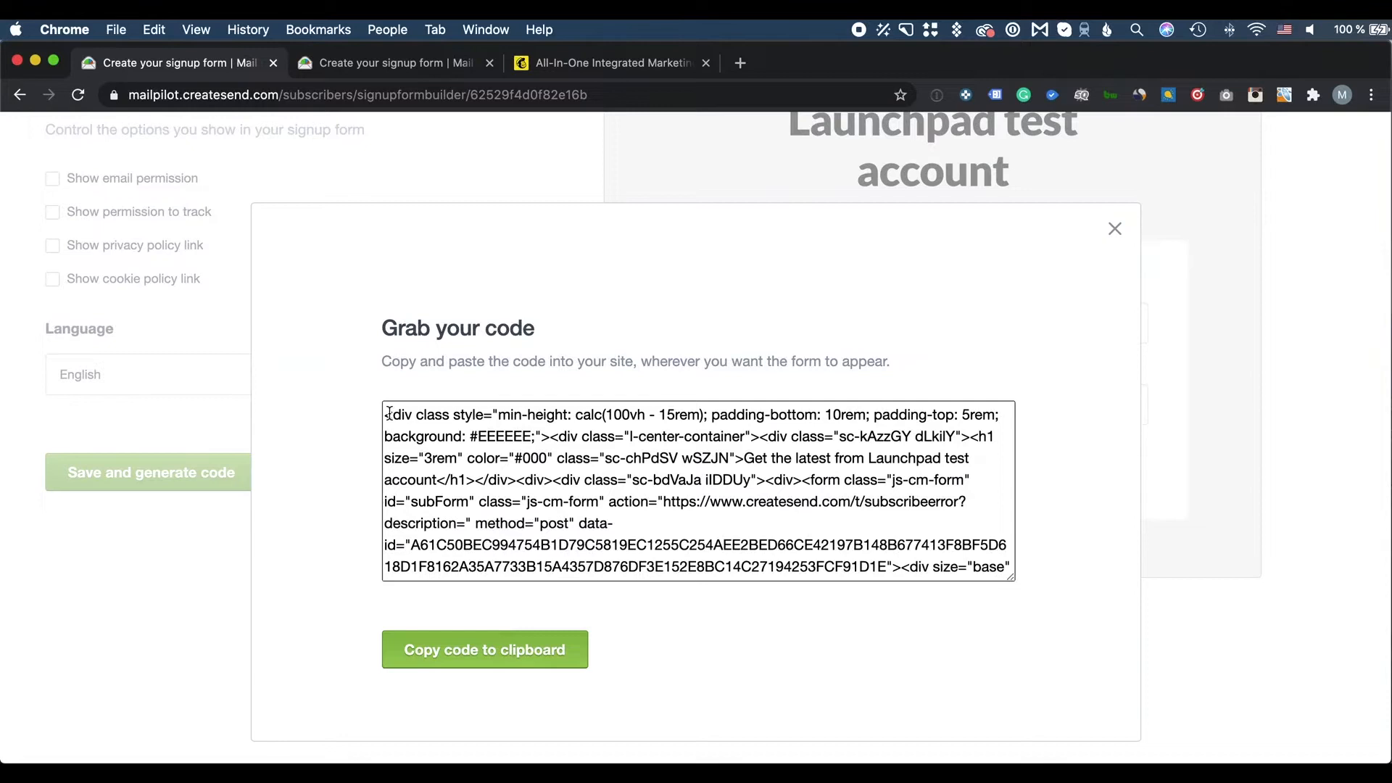
pyautogui.moveTo(385, 413); pyautogui.dragTo(1041, 585)
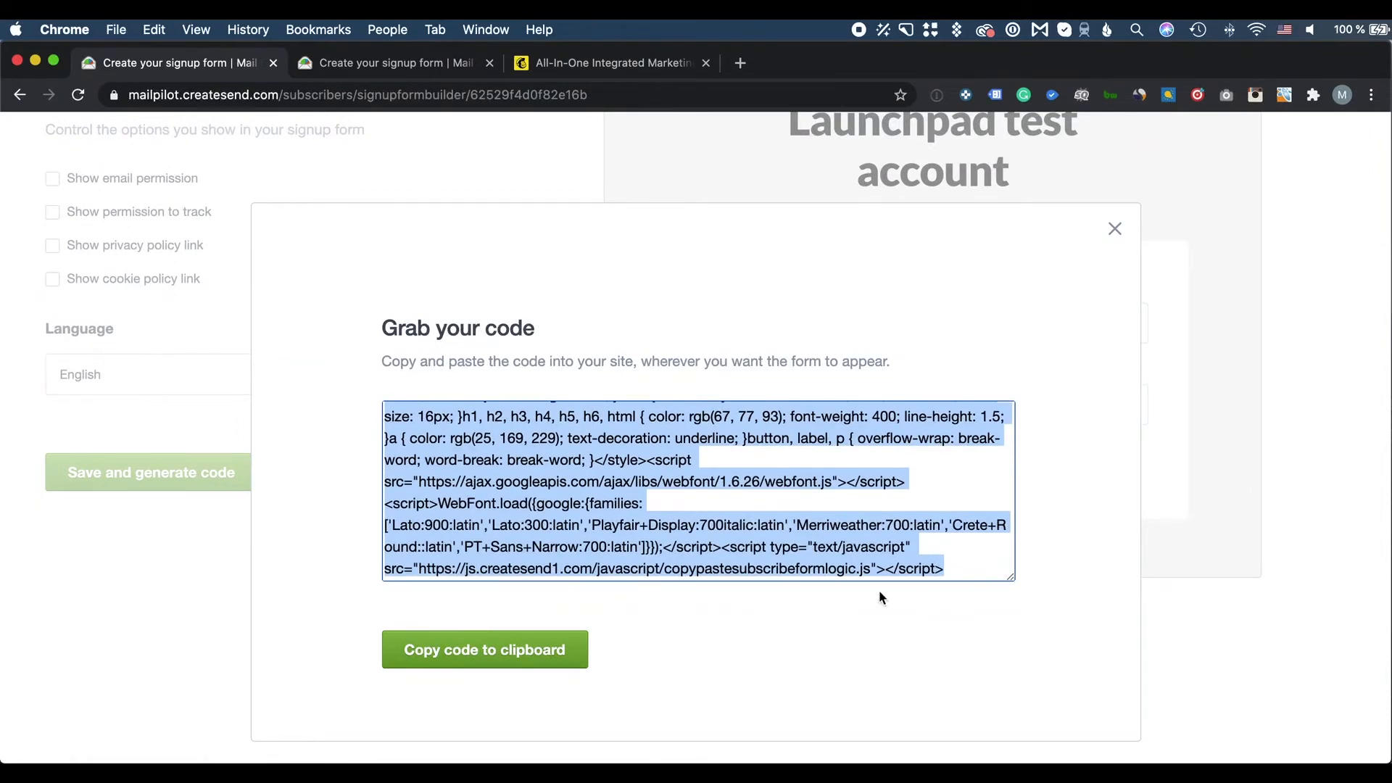
pyautogui.click(1114, 229)
# Switch the form to a pop-up on the site and publish the change
pyautogui.scroll(6, 702, 314)
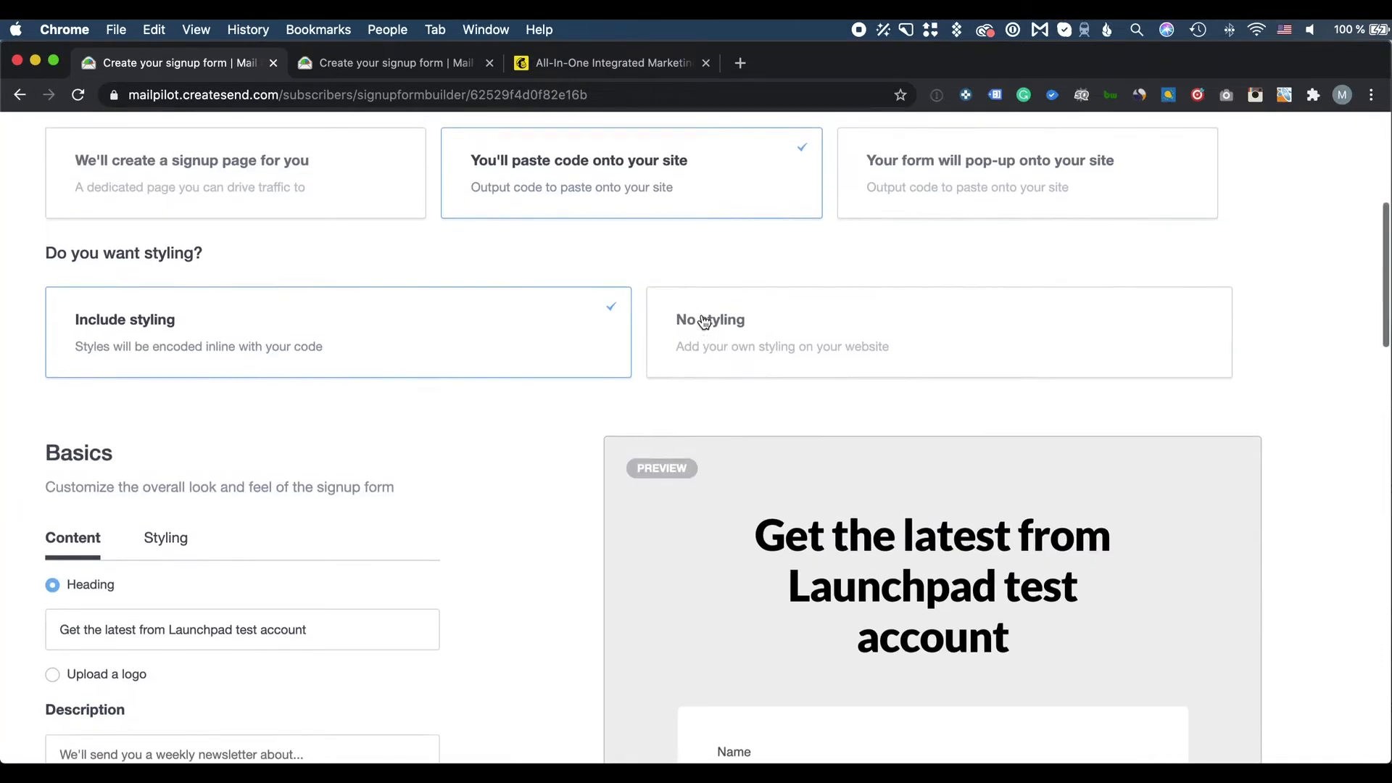
pyautogui.scroll(4, 702, 316)
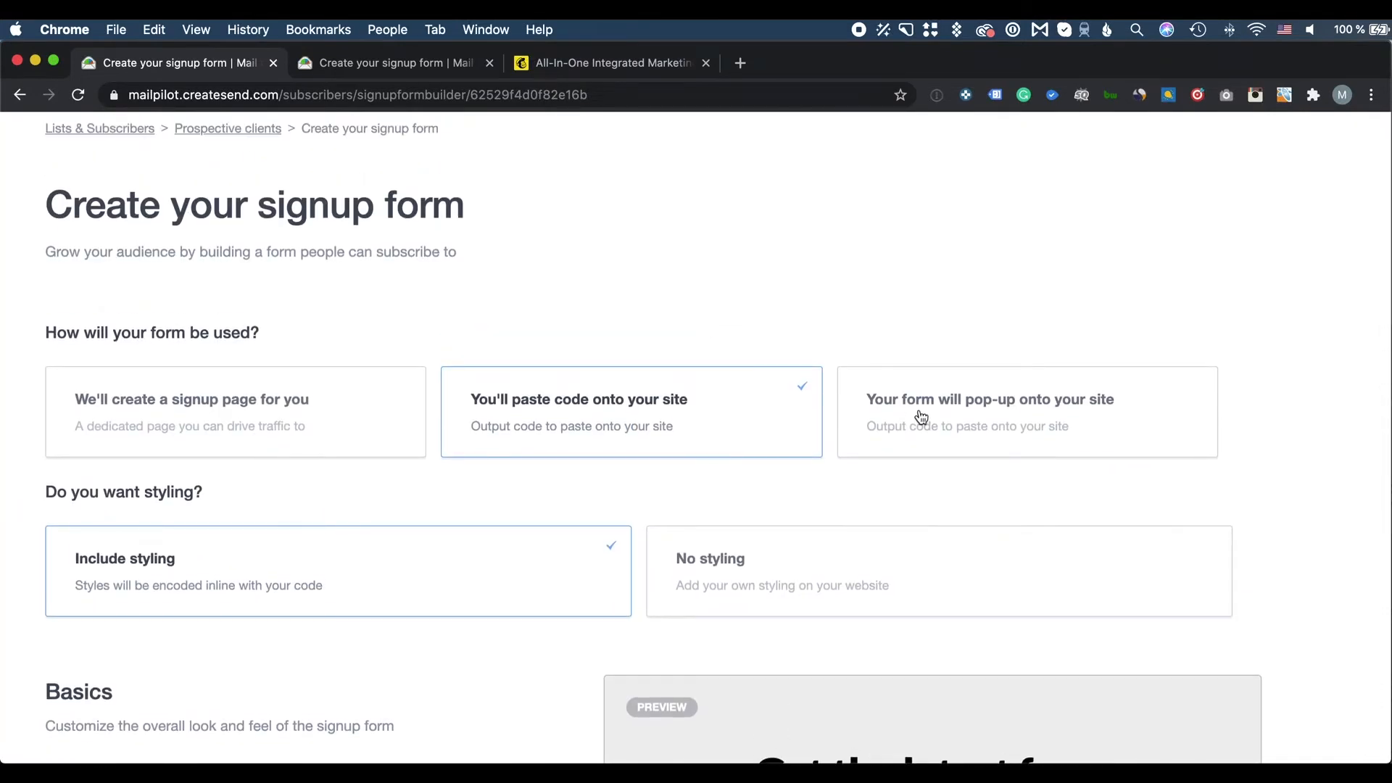
pyautogui.click(870, 406)
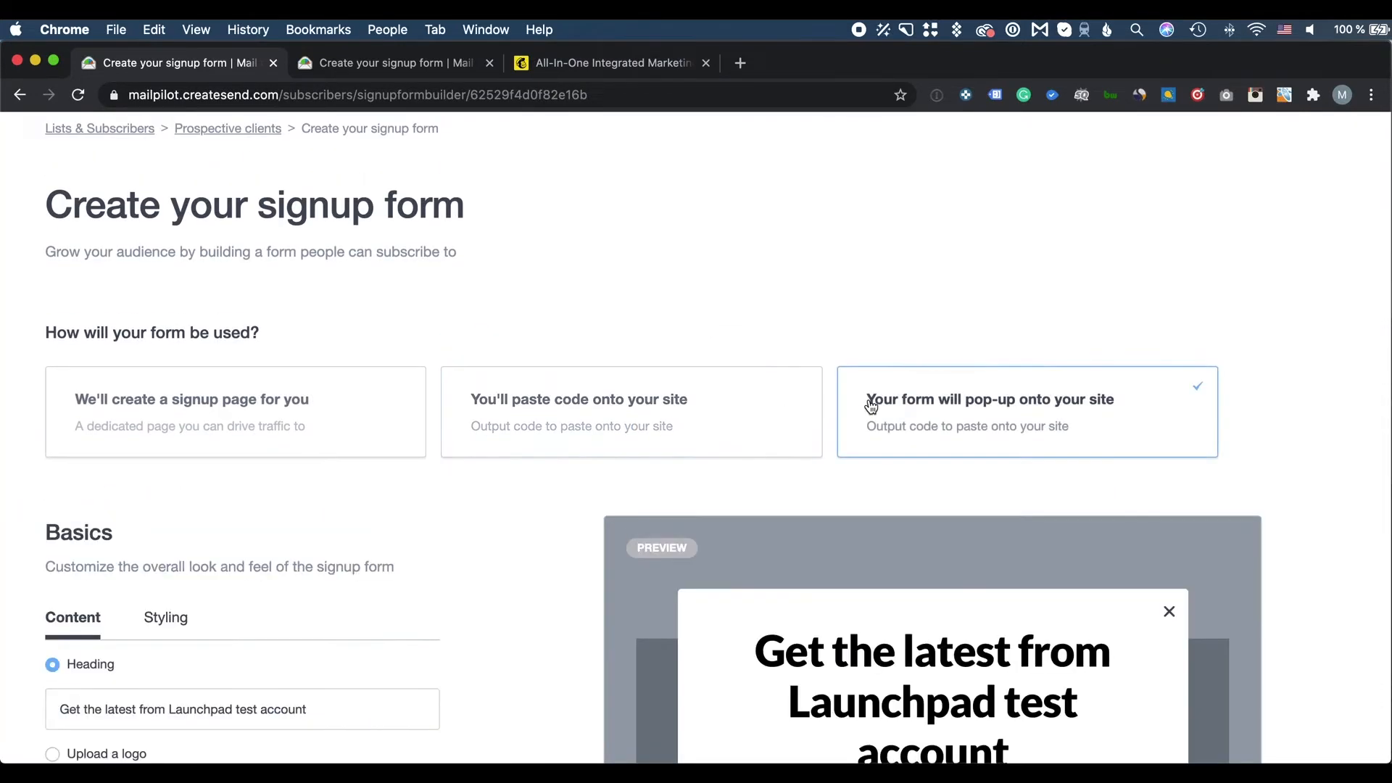
pyautogui.scroll(-7, 665, 504)
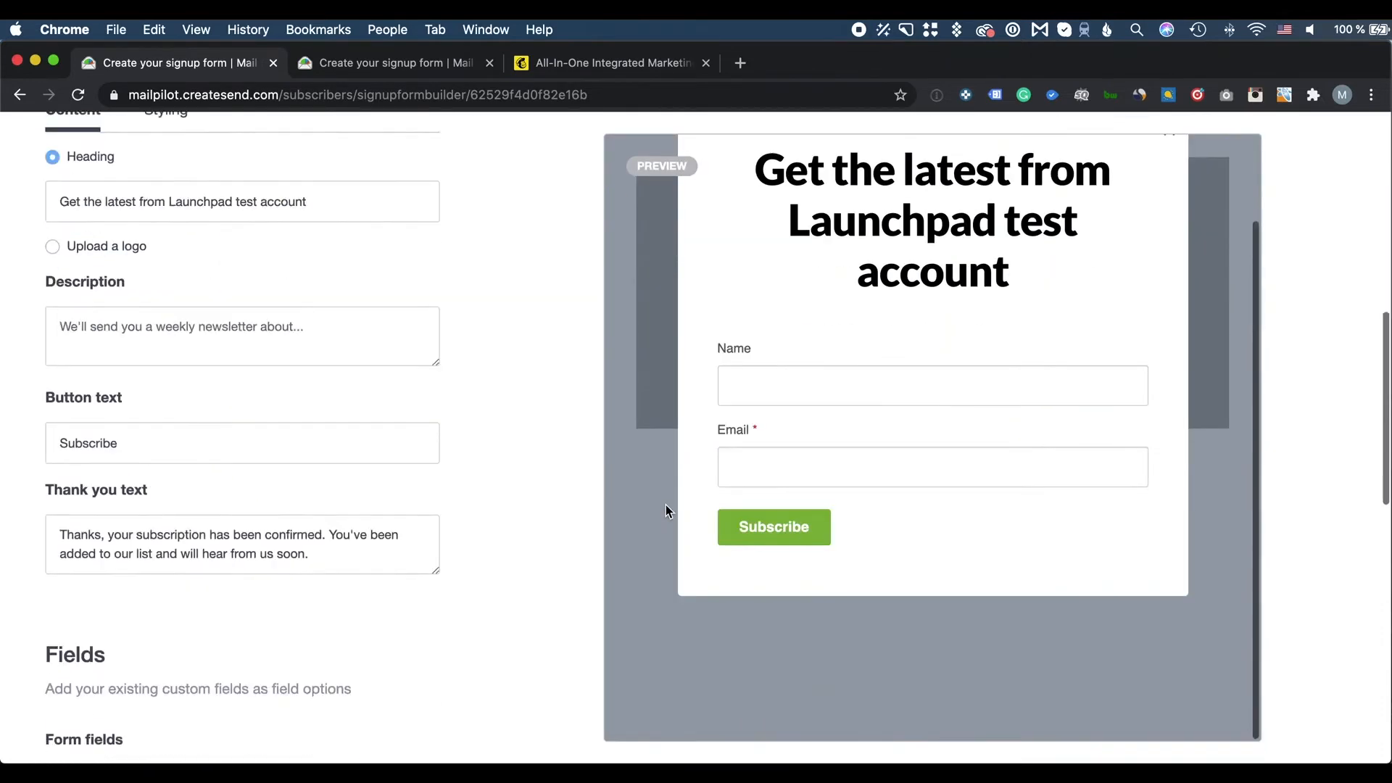
pyautogui.scroll(-10, 666, 505)
pyautogui.click(178, 561)
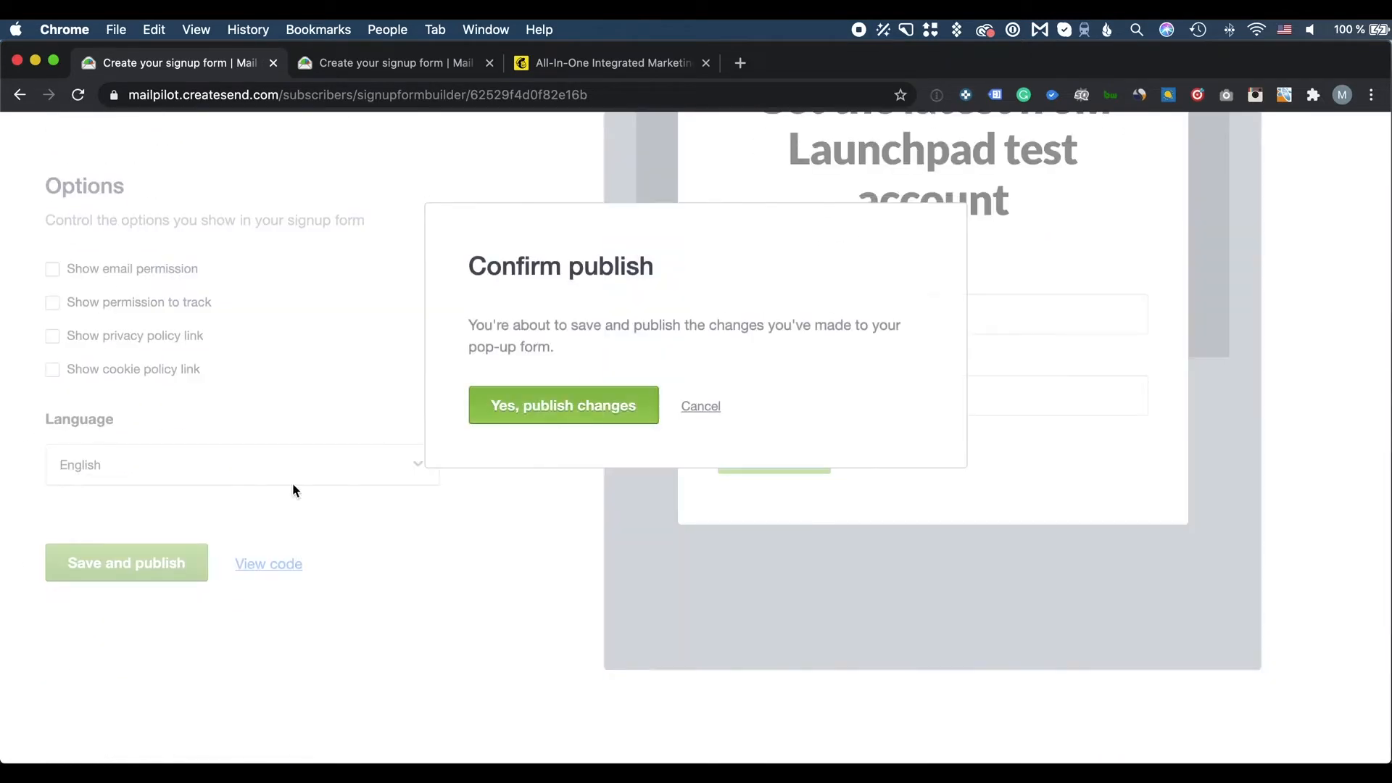
pyautogui.click(564, 409)
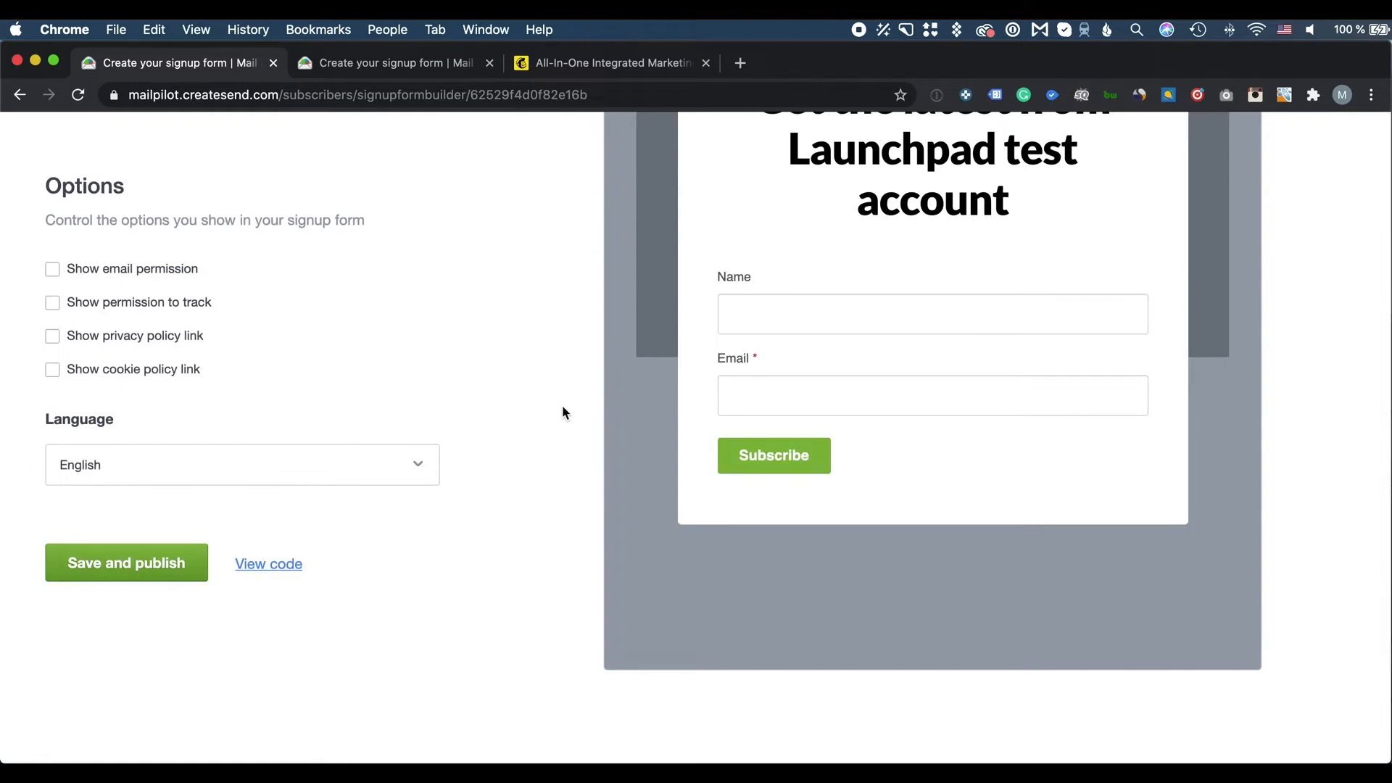
# Copy the pop-up form's embed code to the clipboard
pyautogui.click(281, 564)
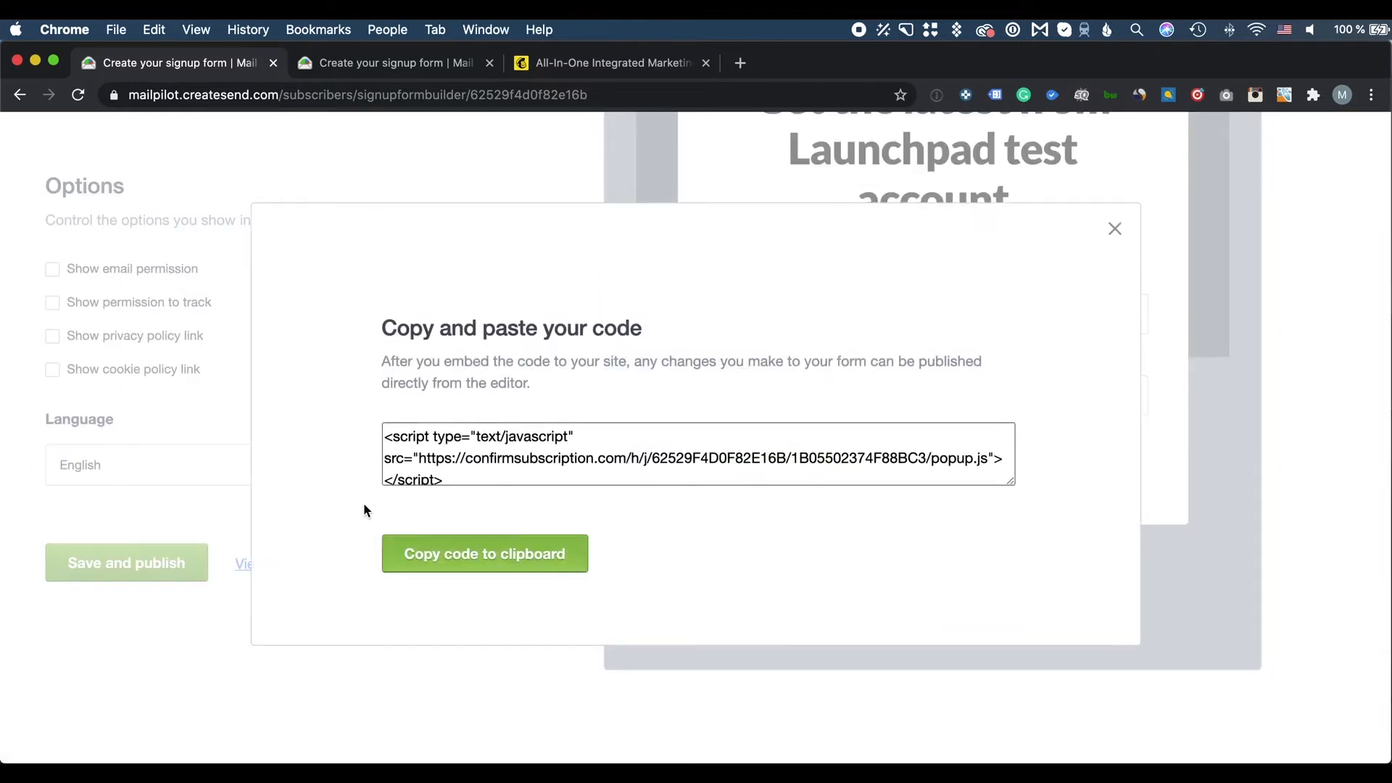
pyautogui.click(435, 554)
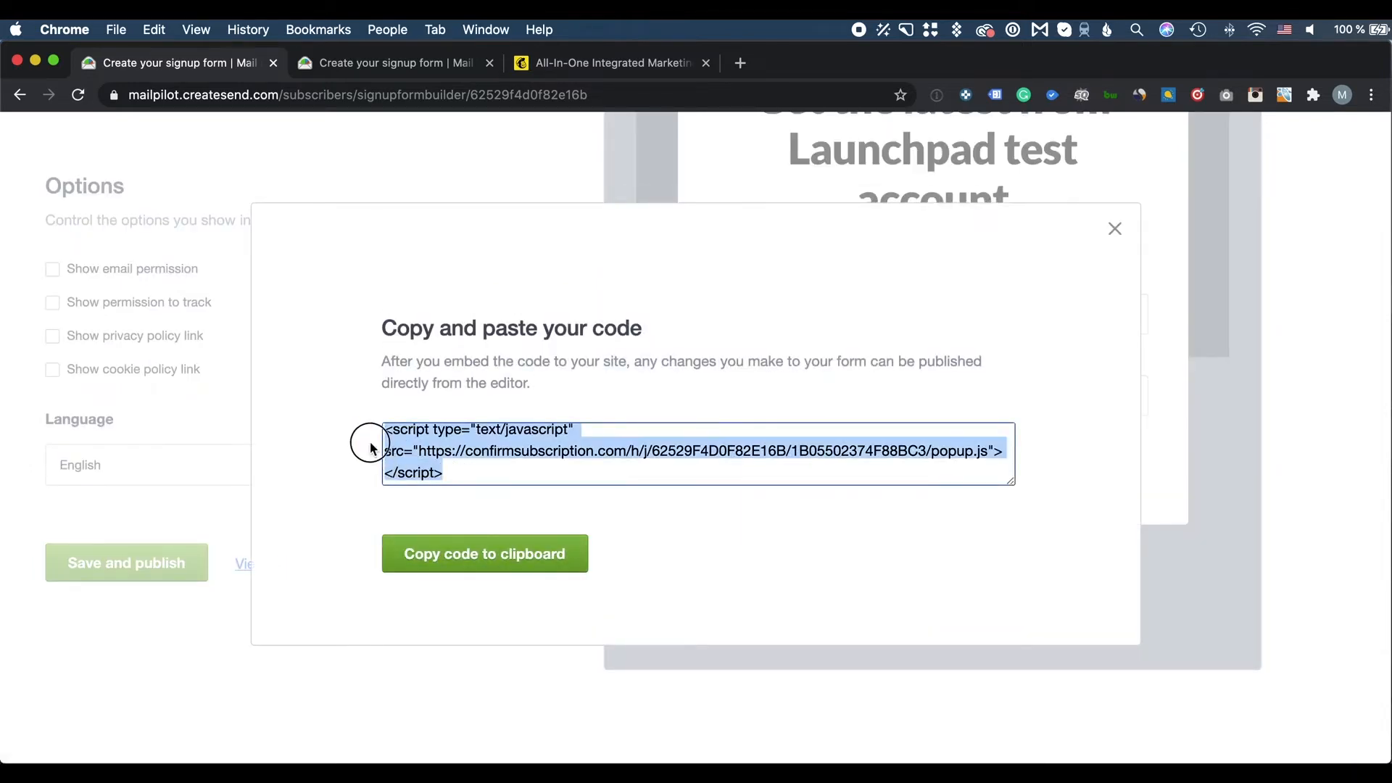
pyautogui.click(1102, 228)
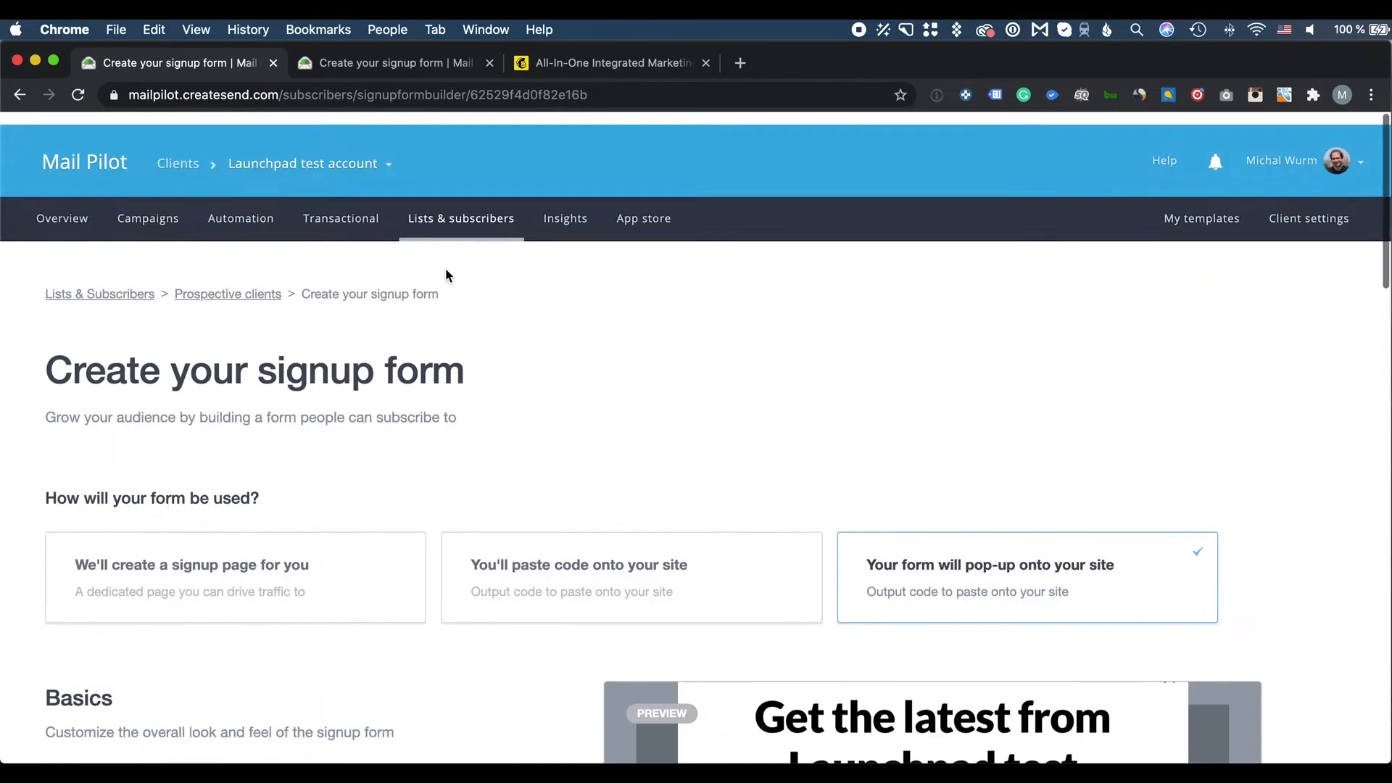
pyautogui.scroll(-3, 446, 274)
# Switch the form back to a hosted signup page and open the Prospective clients list
pyautogui.click(359, 351)
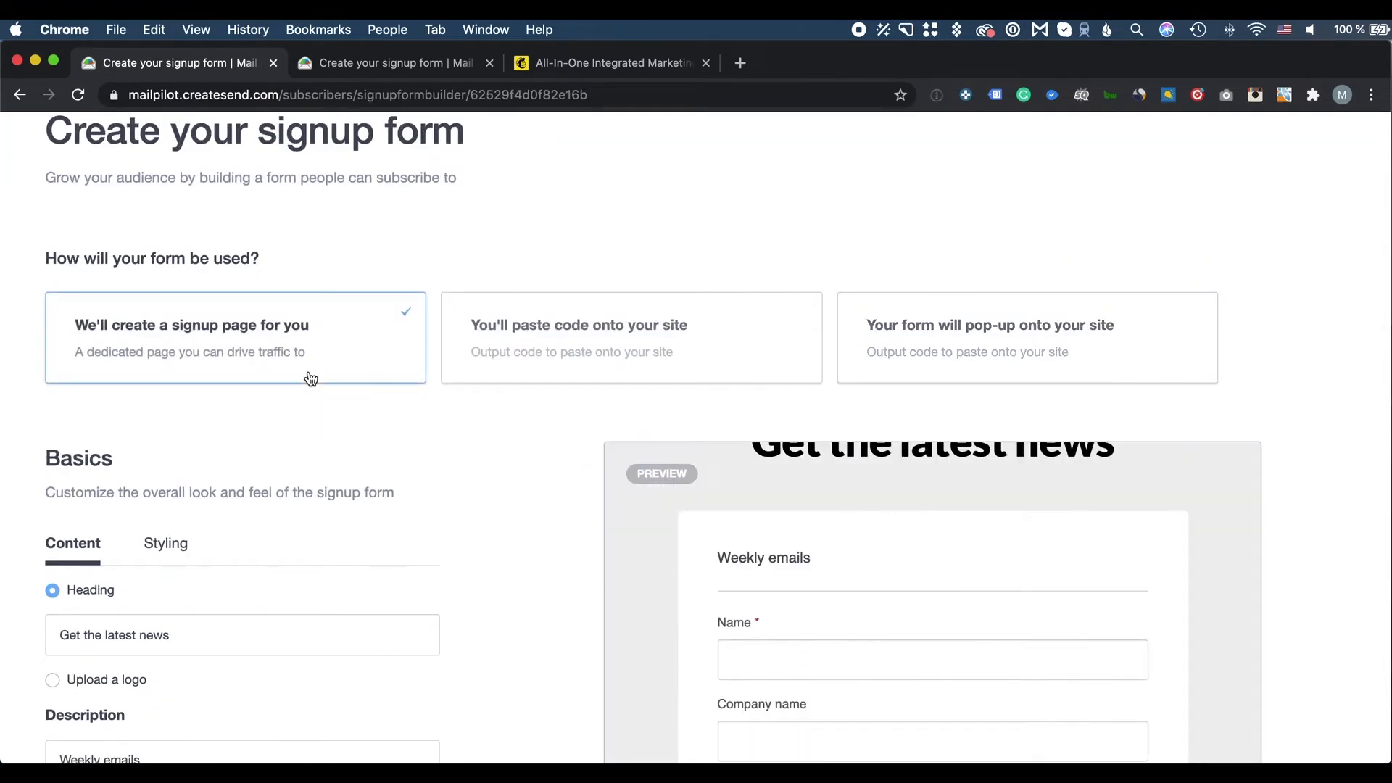
pyautogui.scroll(5, 510, 448)
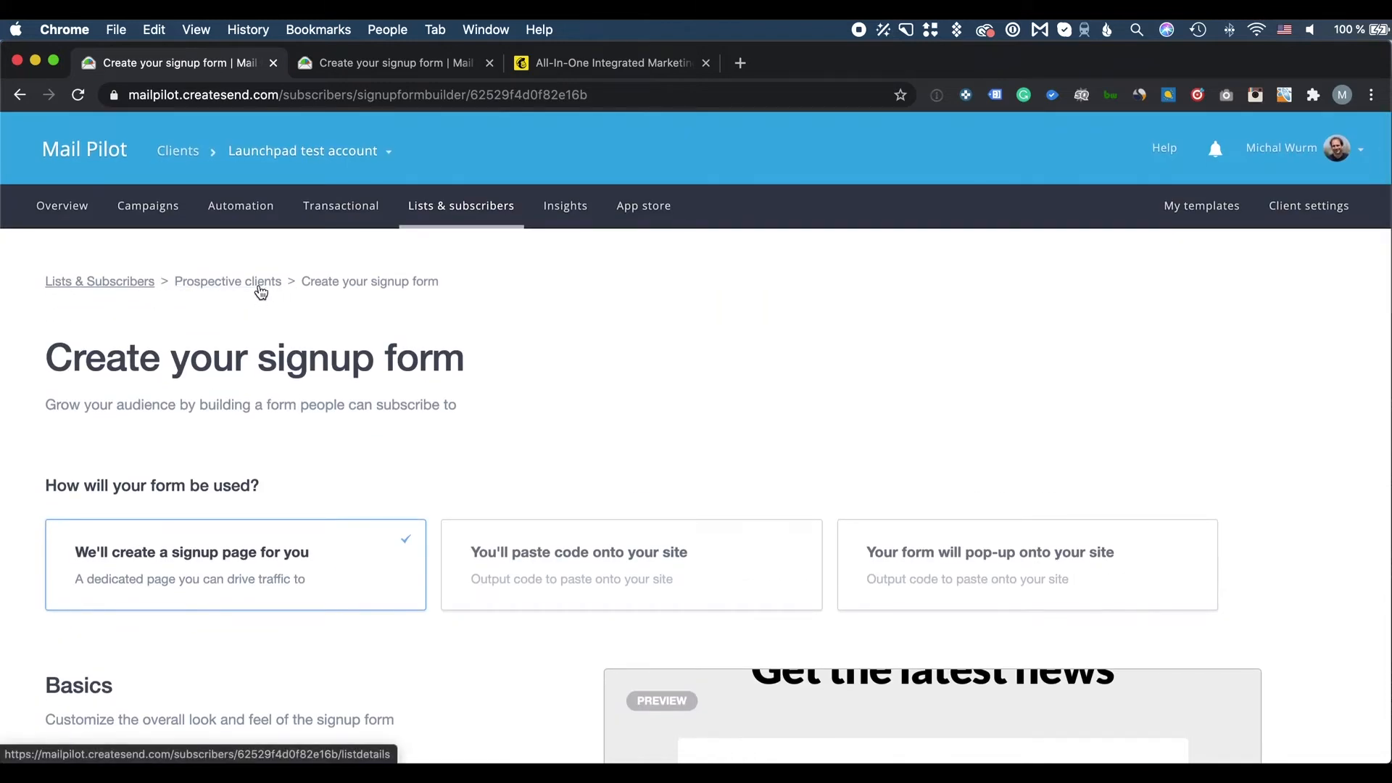
pyautogui.click(261, 292)
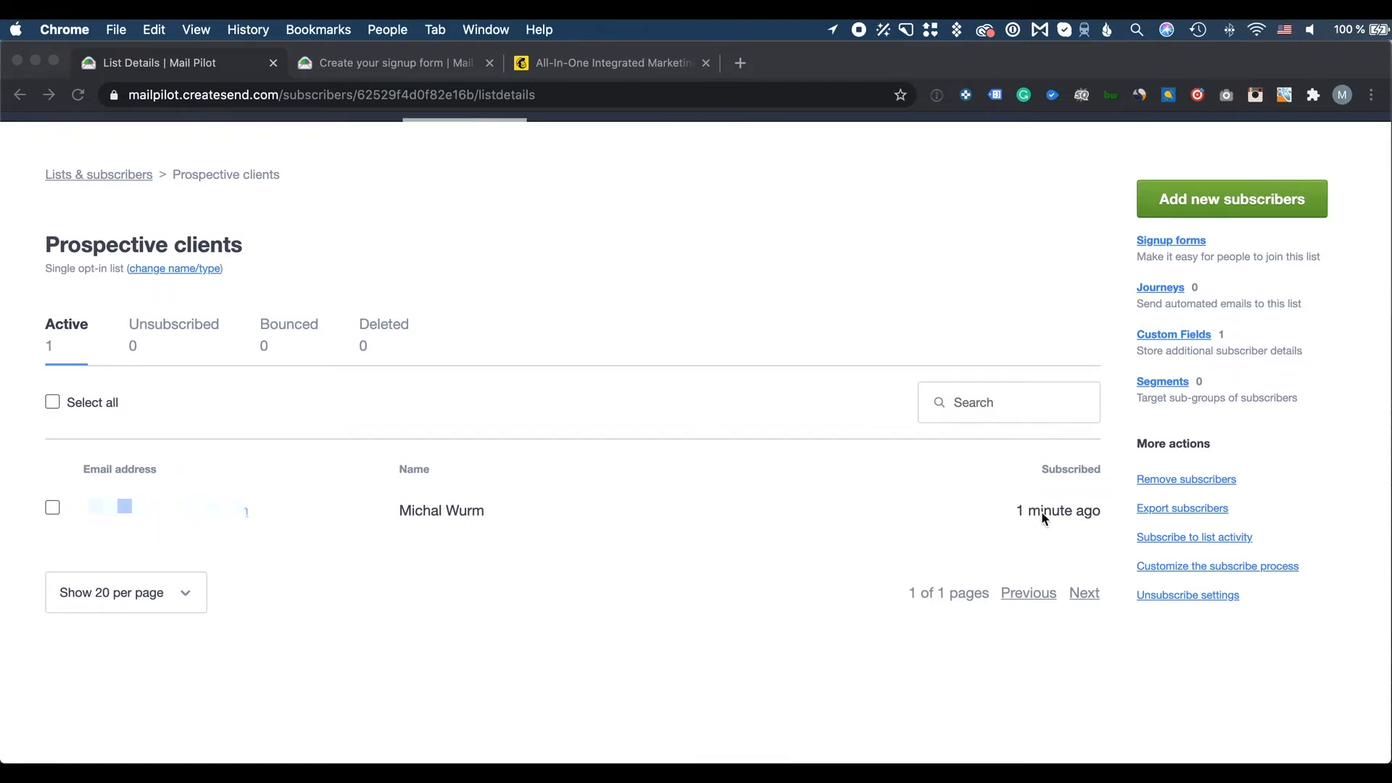
# Review the test subscriber's profile snapshot, then return to the list and select that subscriber
pyautogui.click(226, 513)
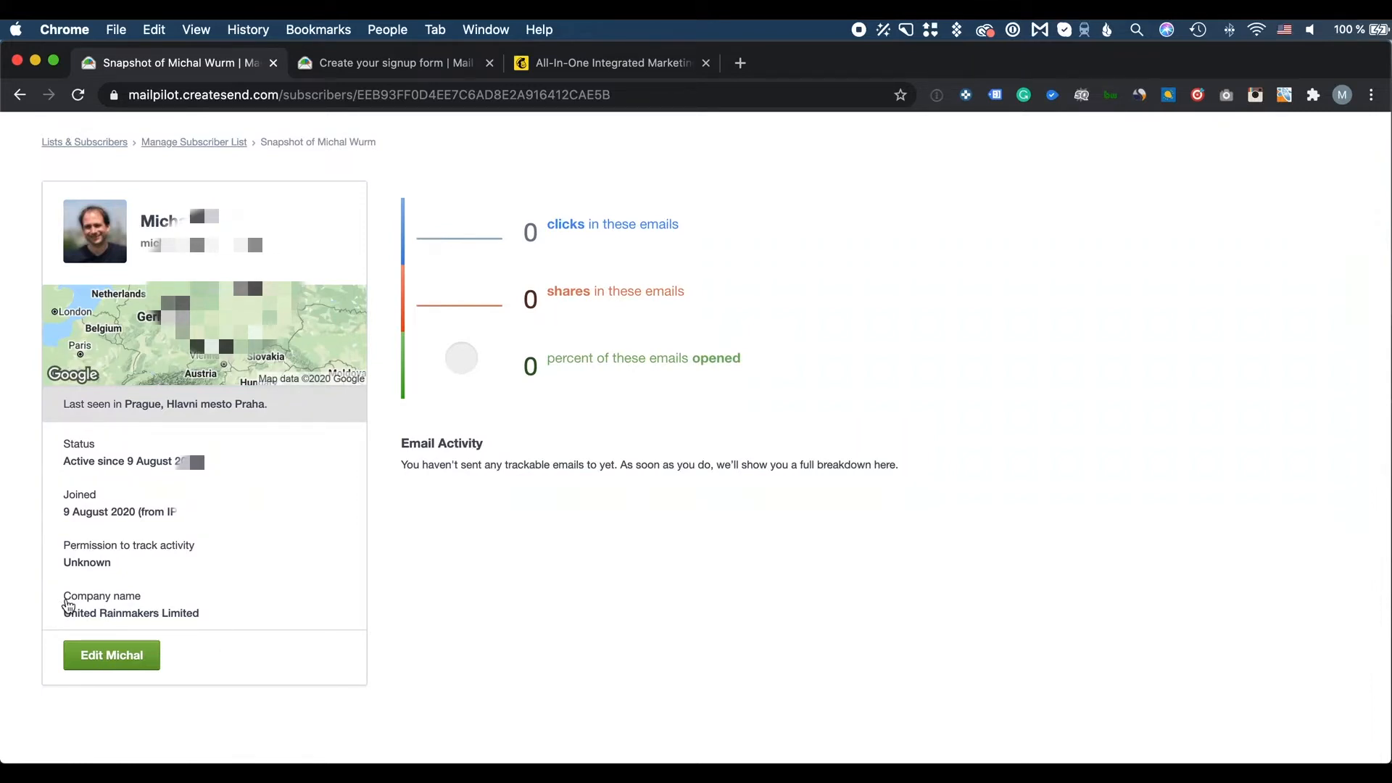
pyautogui.moveTo(63, 612); pyautogui.dragTo(217, 612)
pyautogui.click(208, 609)
pyautogui.scroll(2, 251, 590)
pyautogui.click(160, 209)
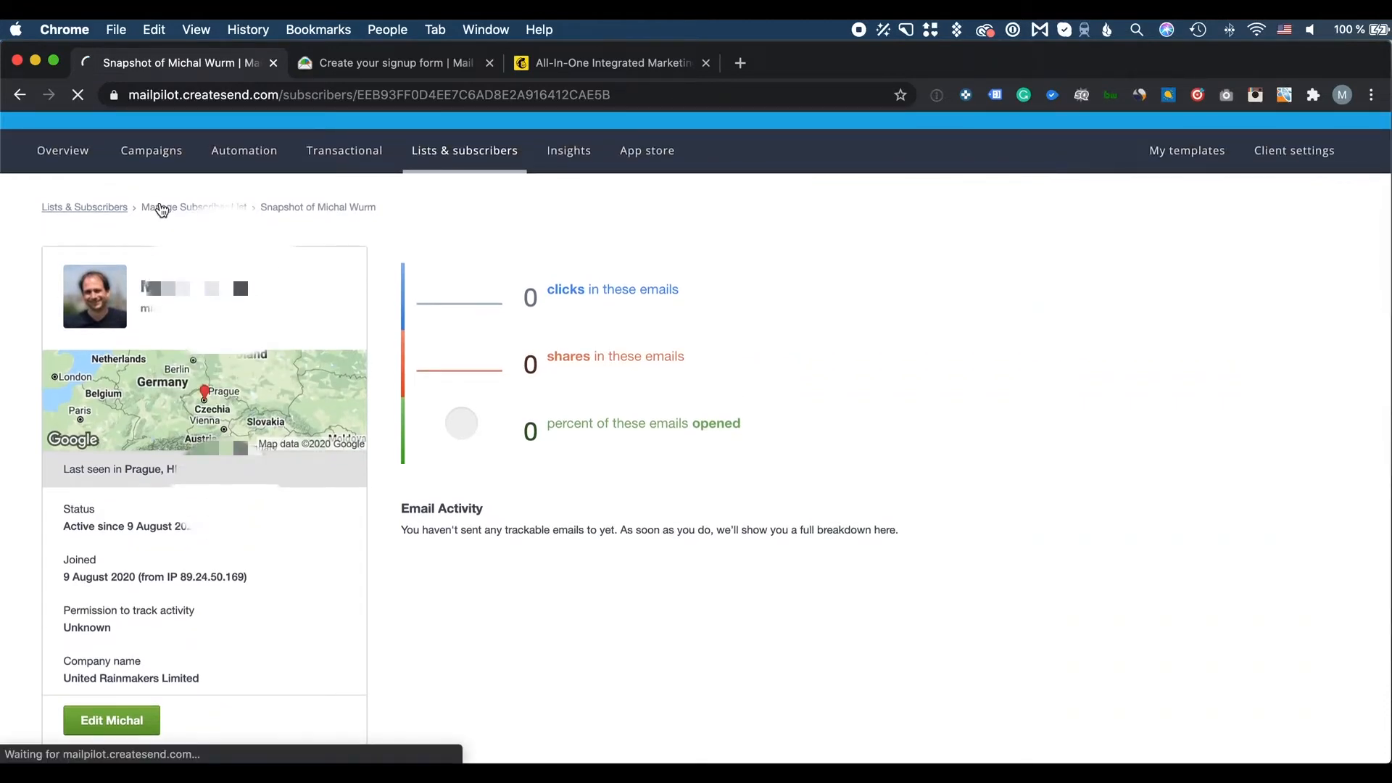
pyautogui.scroll(-3, 160, 397)
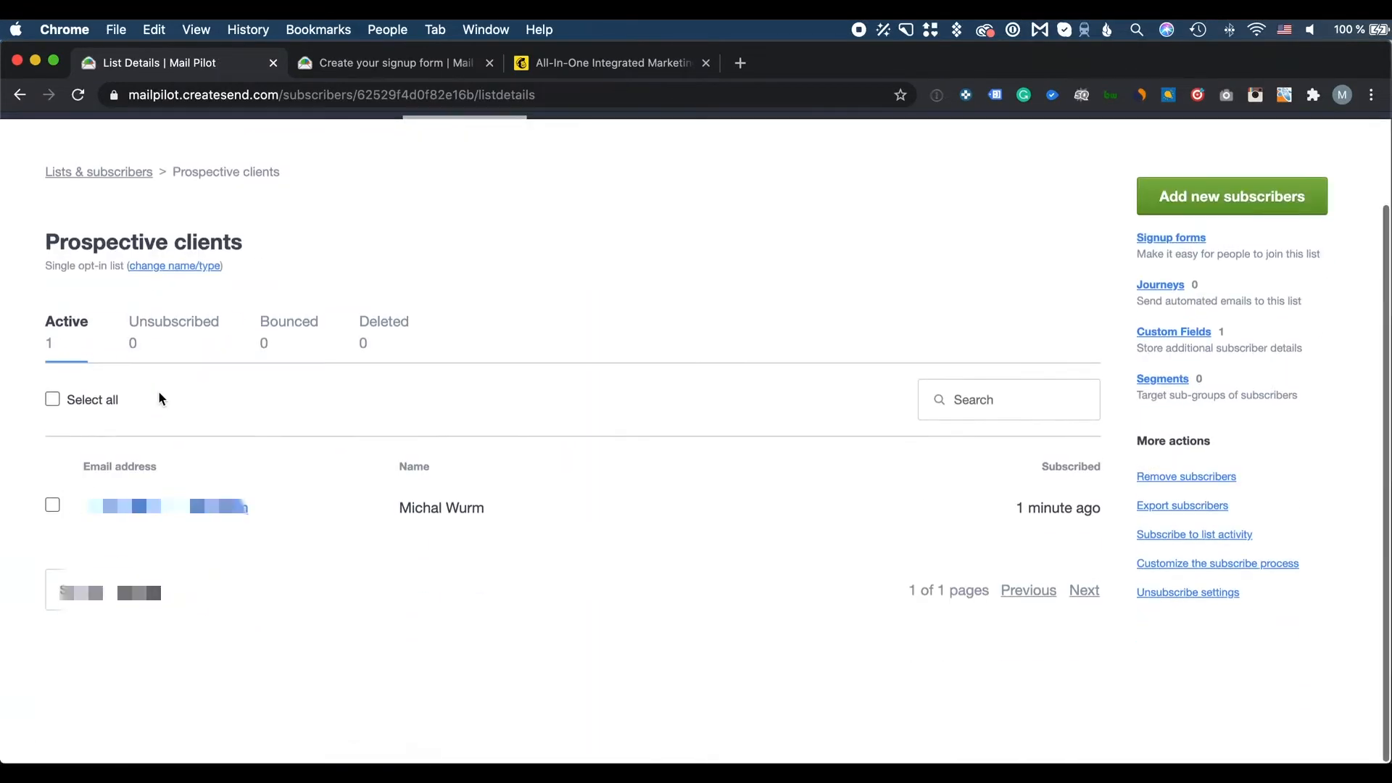
pyautogui.click(52, 508)
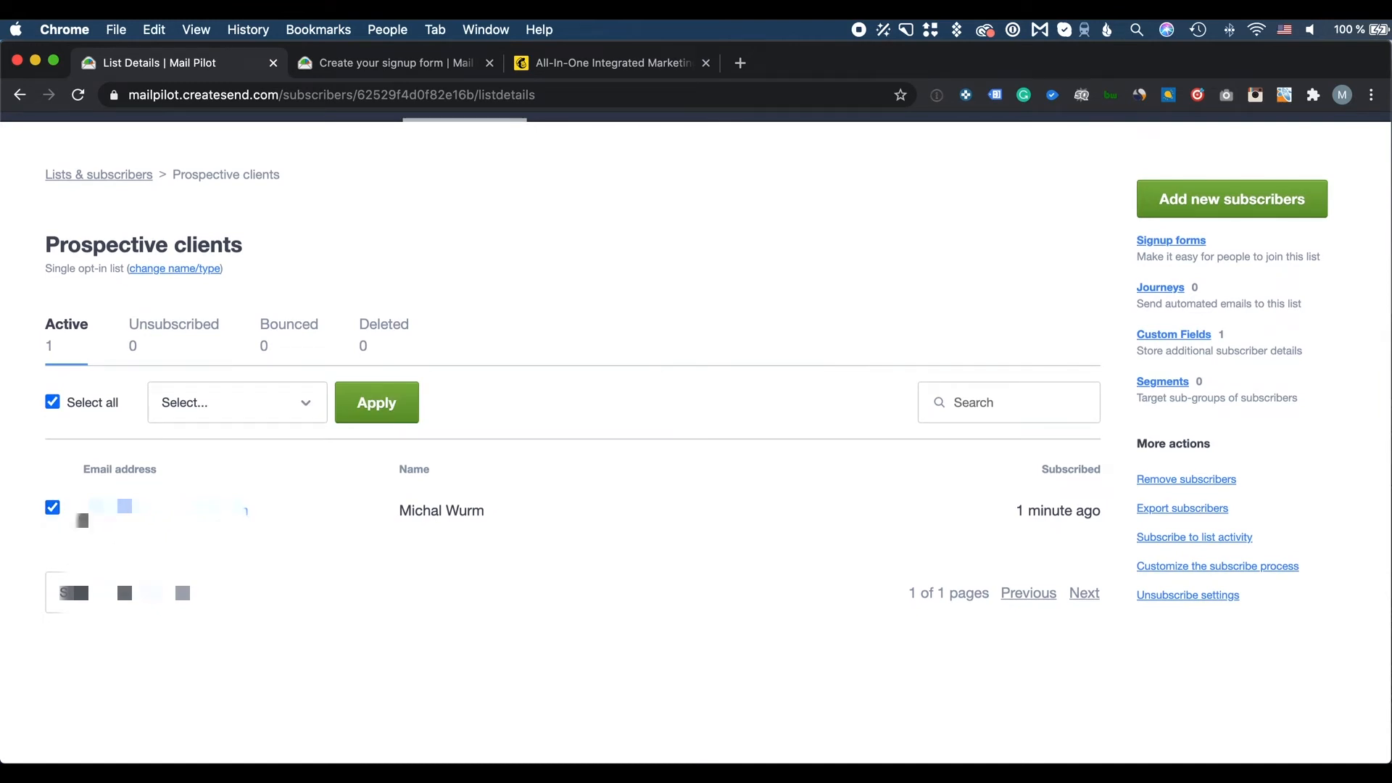
# Dismiss the subscriber's bulk actions unapplied and return to the Manage subscribers overview
pyautogui.click(227, 403)
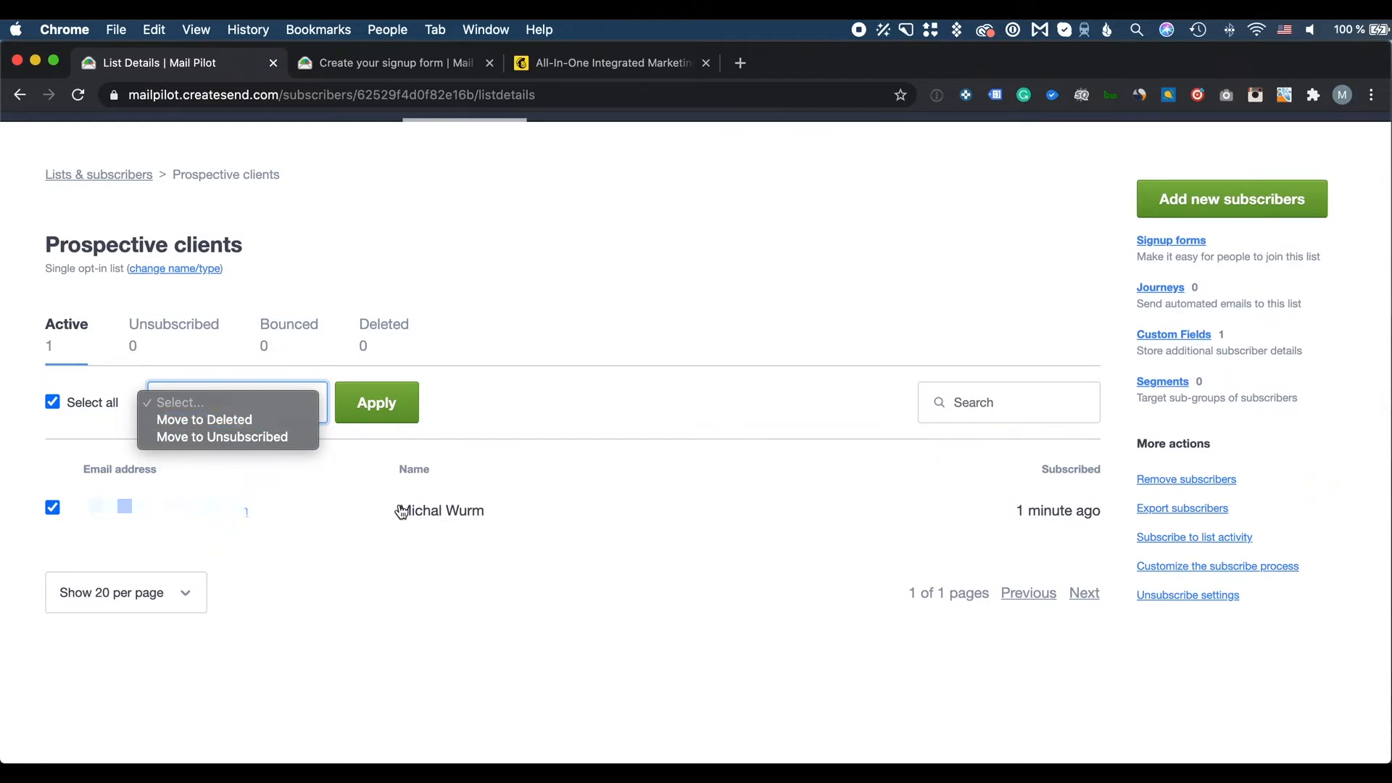
pyautogui.click(424, 294)
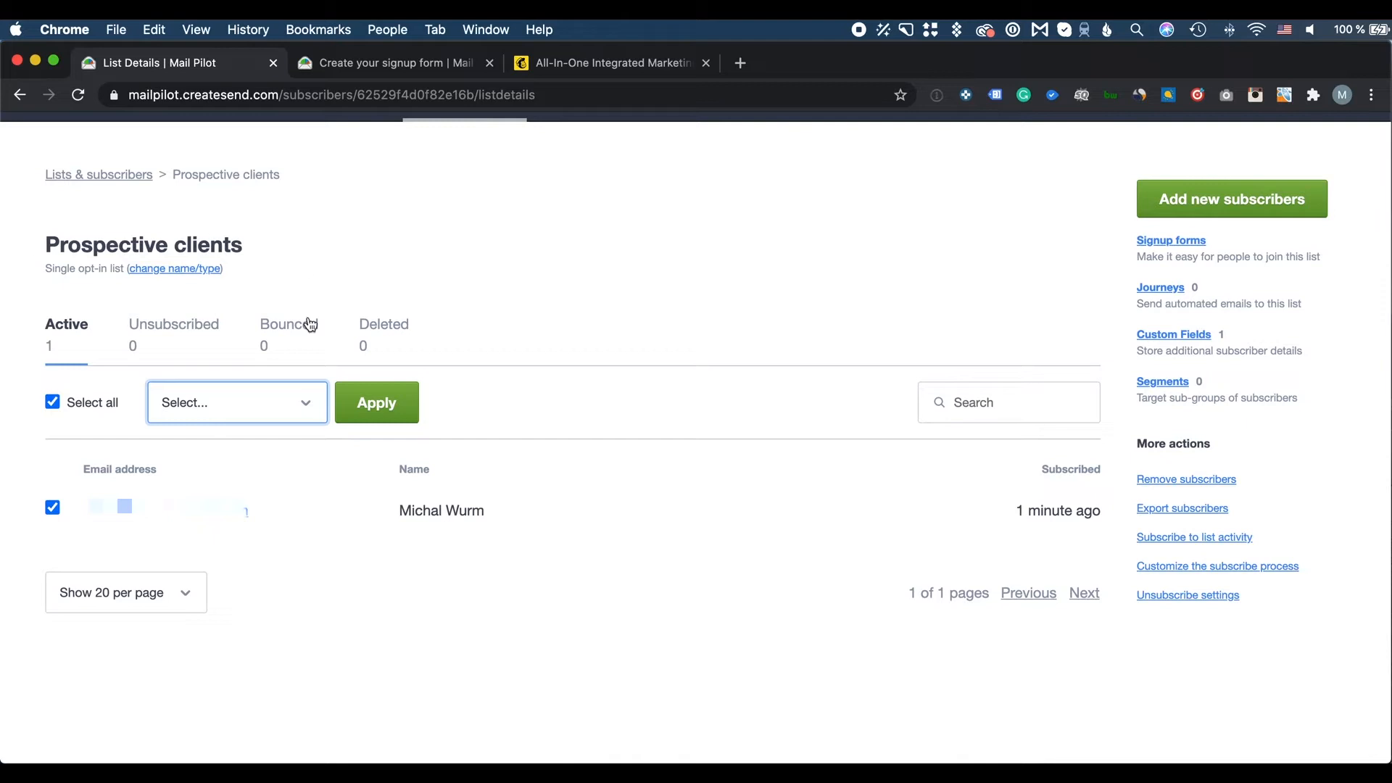
pyautogui.click(298, 395)
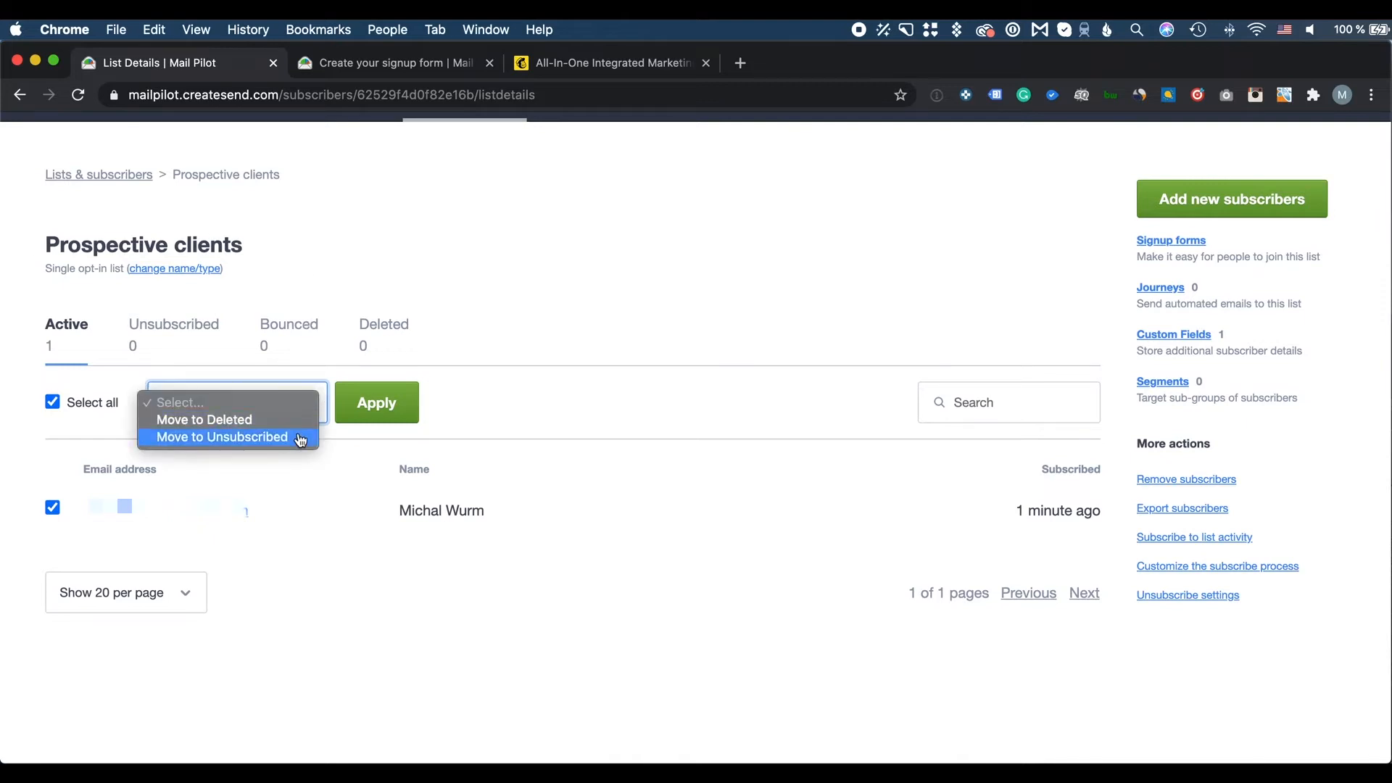
pyautogui.click(397, 307)
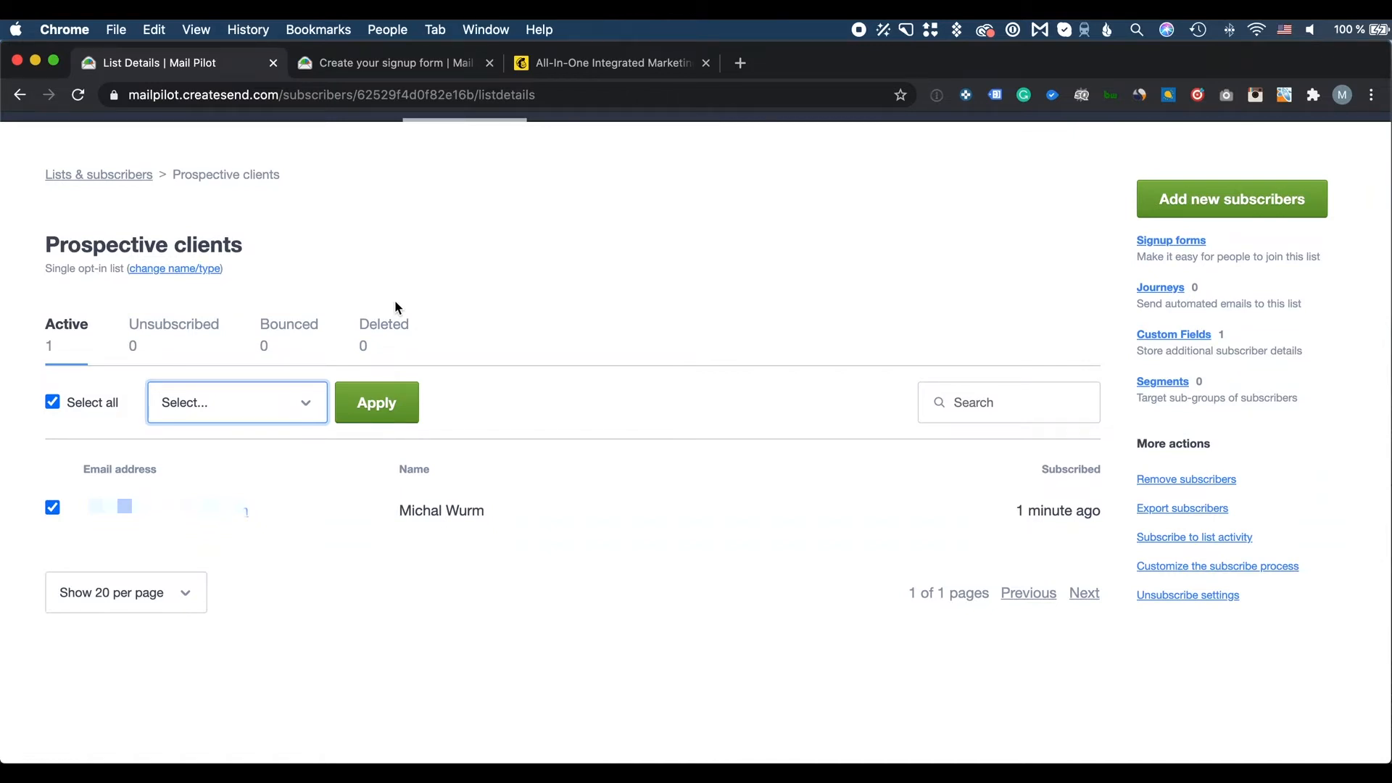
pyautogui.scroll(2, 457, 313)
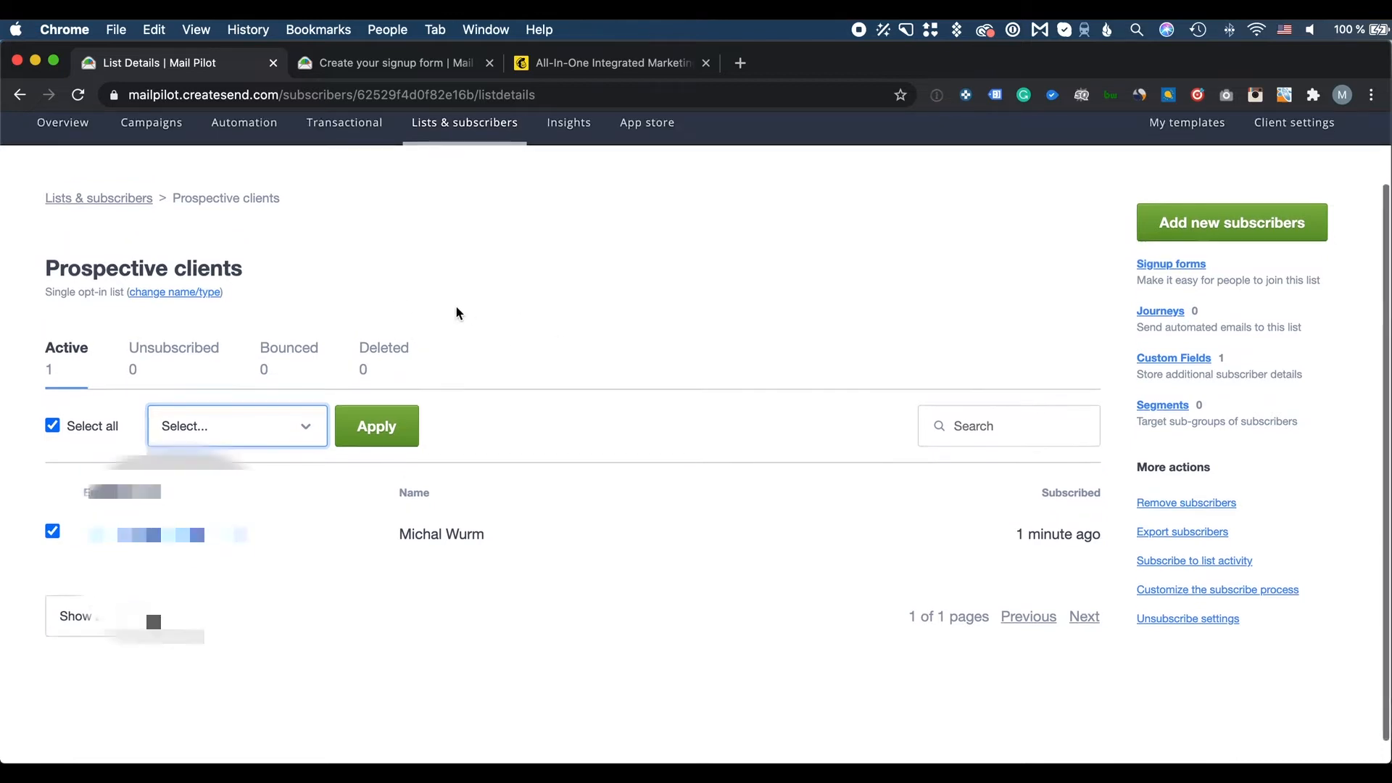
pyautogui.click(459, 156)
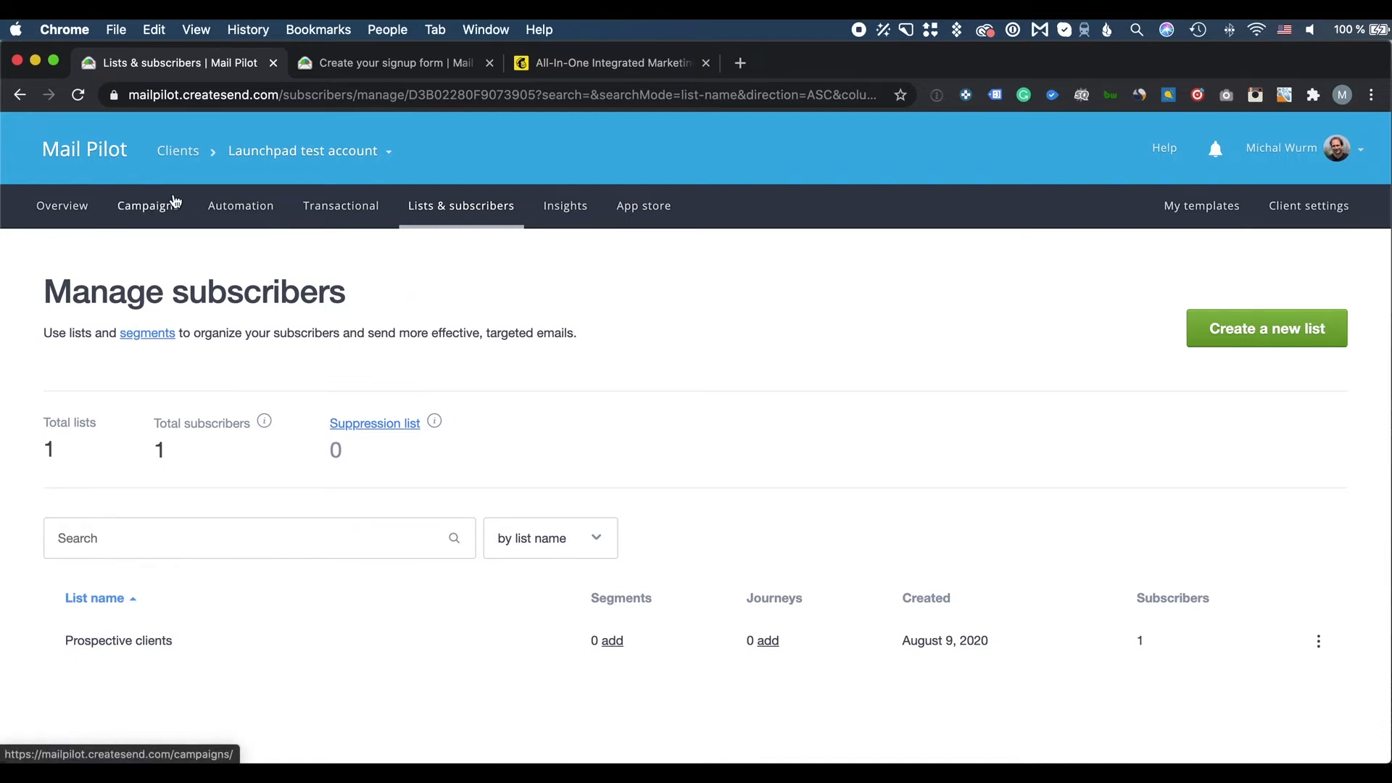
# Switch from Launchpad test account to the main client account
pyautogui.click(333, 160)
pyautogui.click(293, 310)
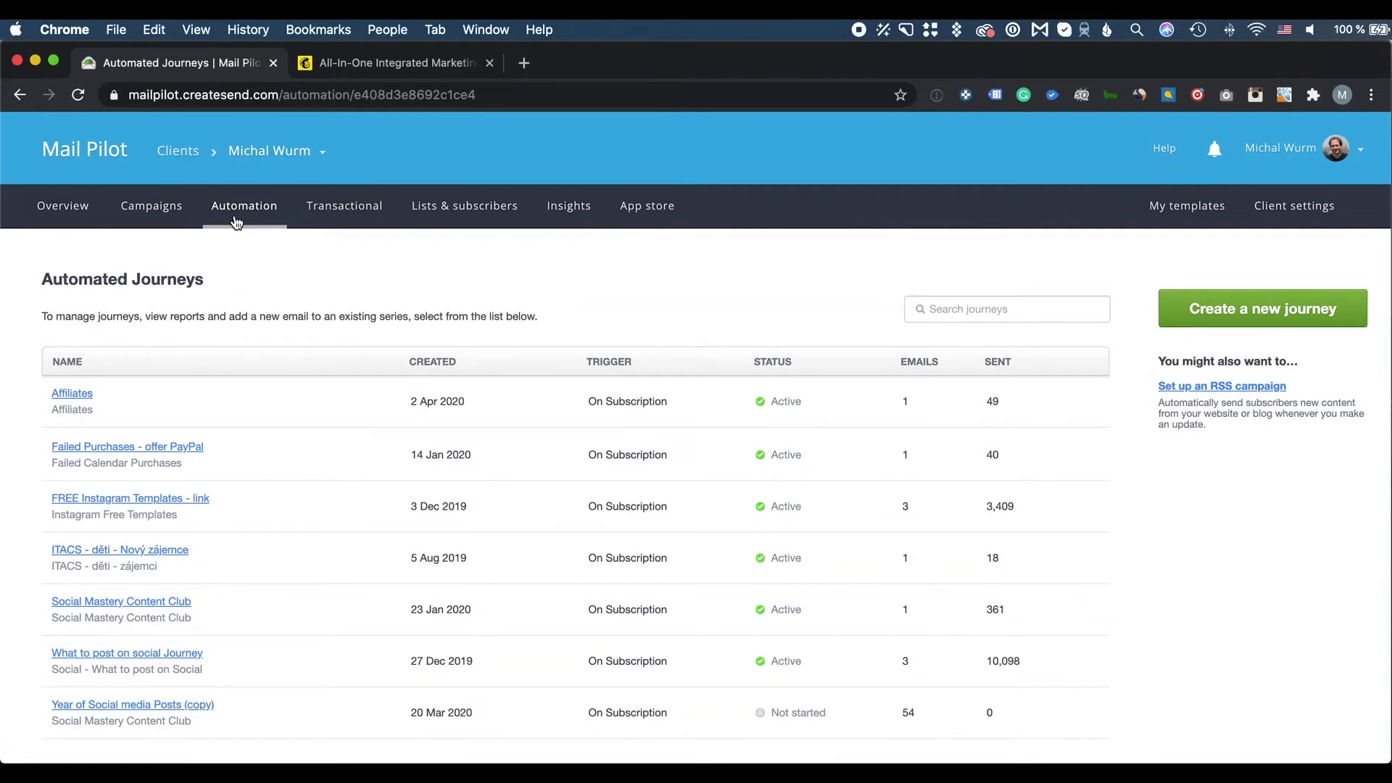
pyautogui.scroll(-2, 183, 522)
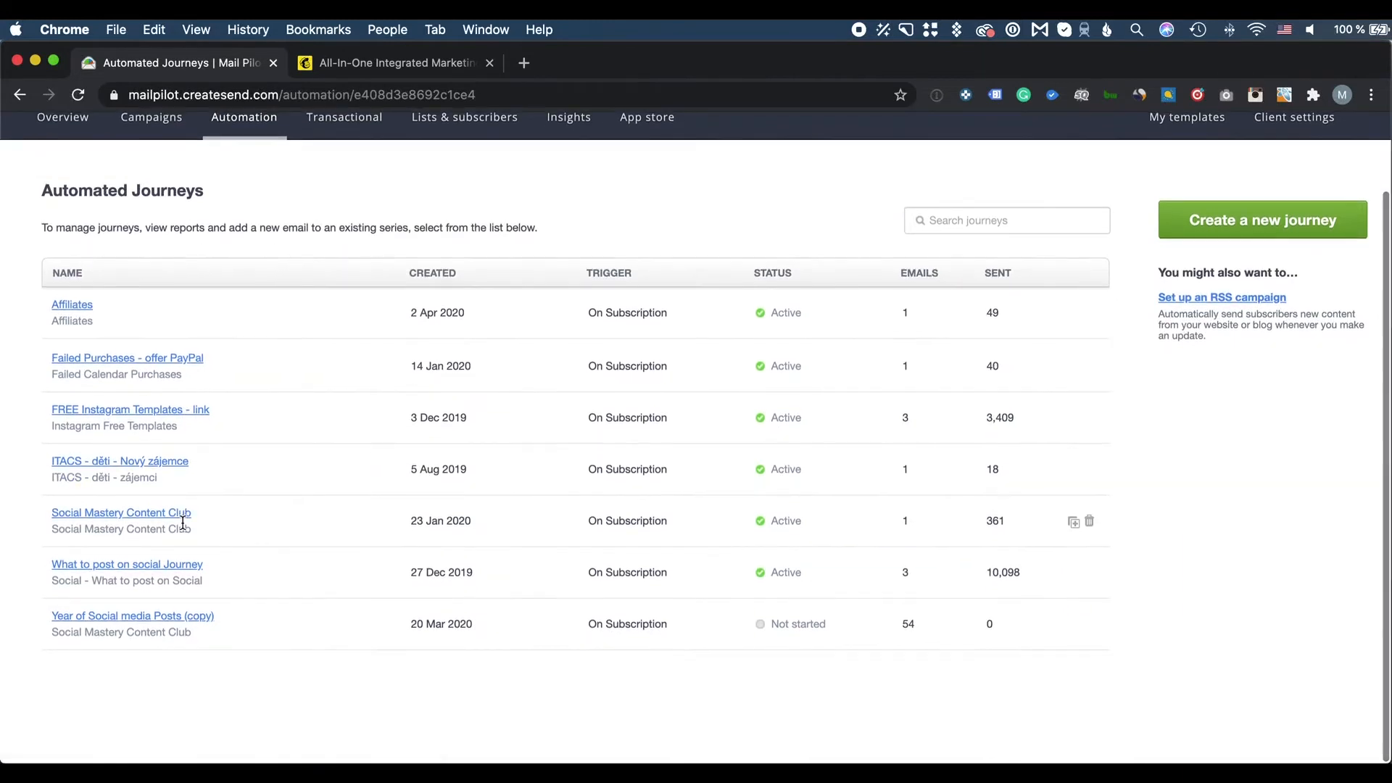
# Review the Pitch emails in the 'What to post on social' journey, then return to Automation
pyautogui.click(190, 570)
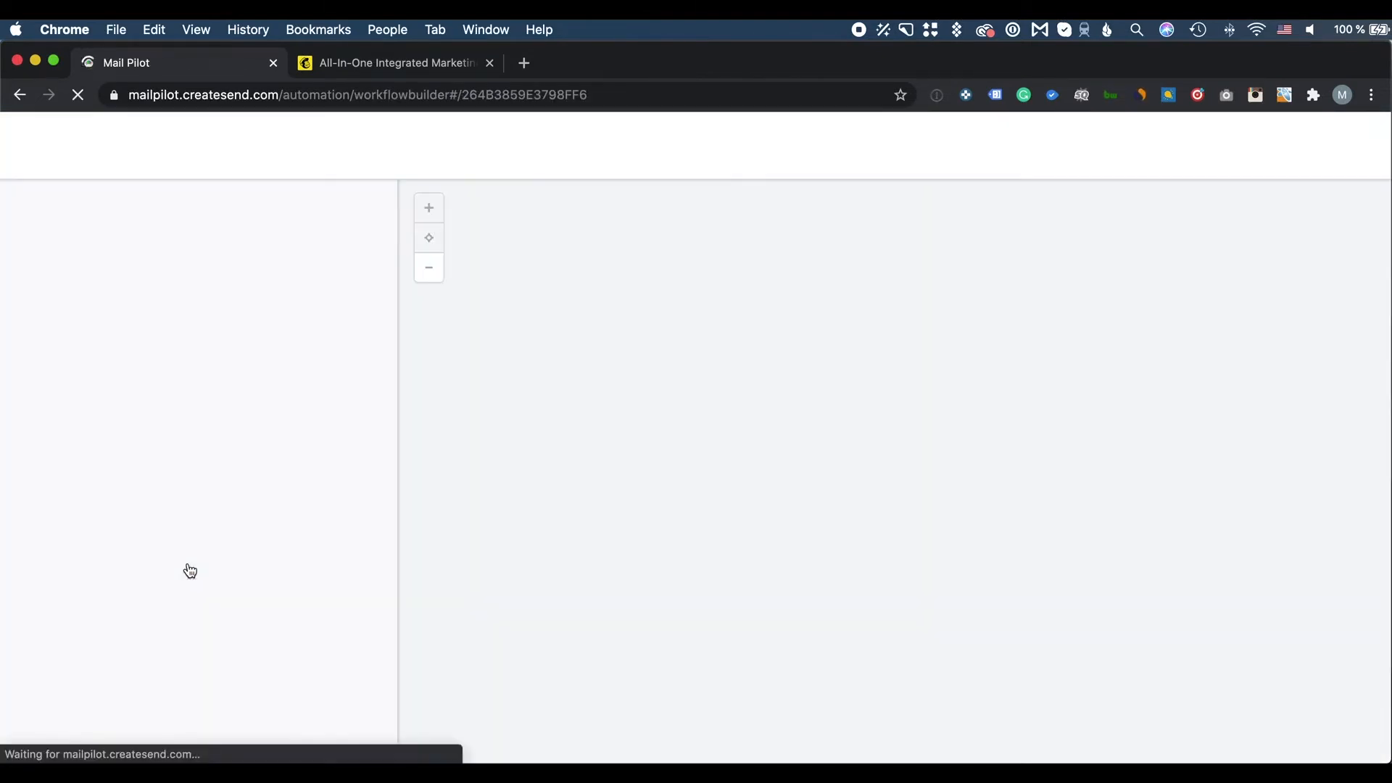
pyautogui.scroll(-1, 1118, 347)
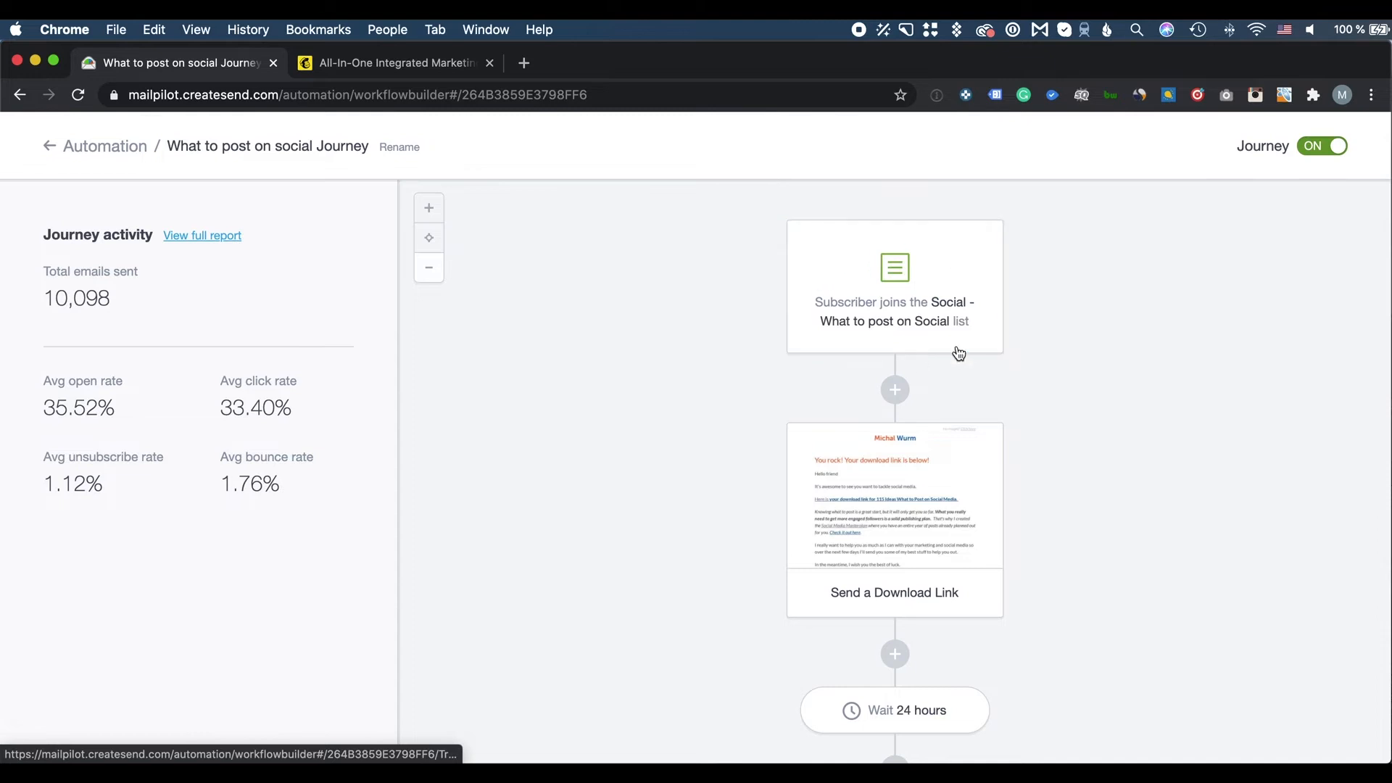
pyautogui.scroll(-3, 891, 484)
pyautogui.scroll(-2, 891, 485)
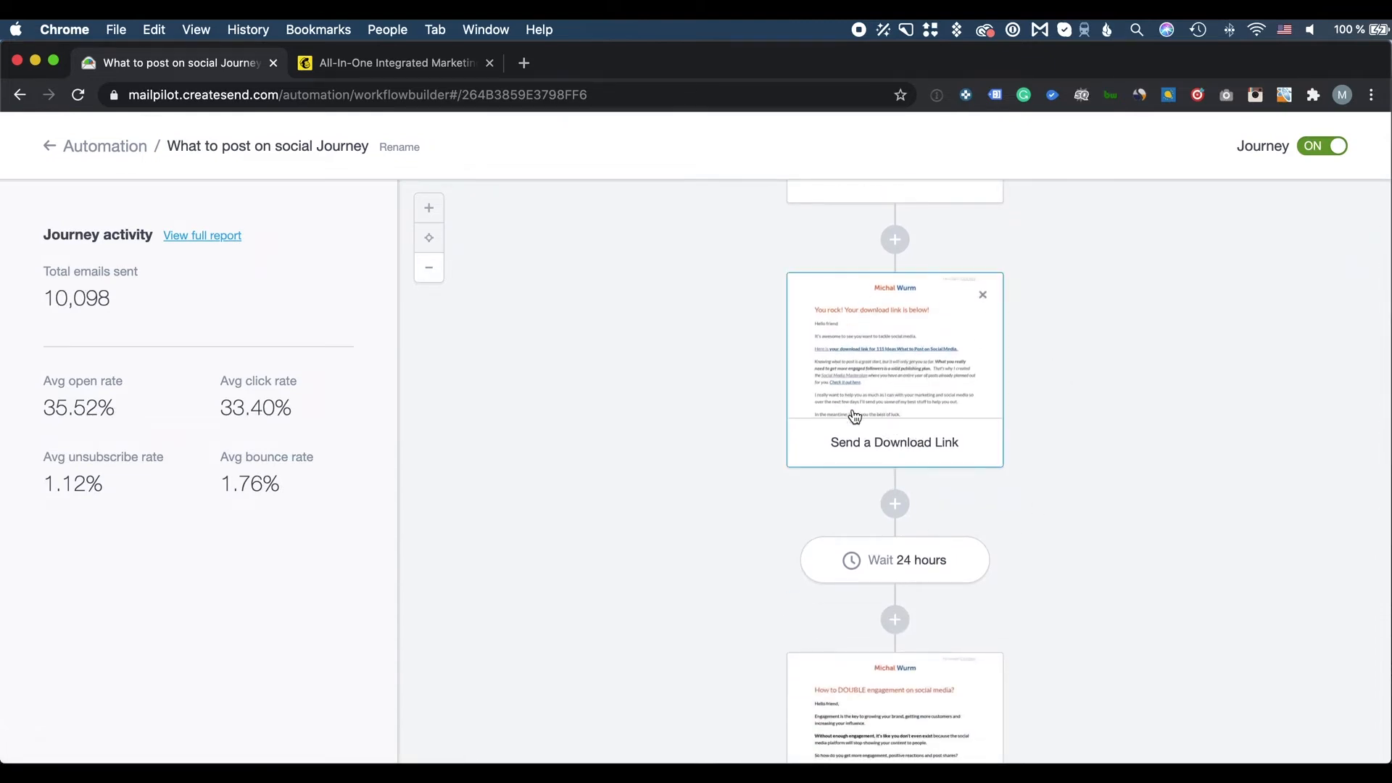
pyautogui.scroll(-6, 990, 405)
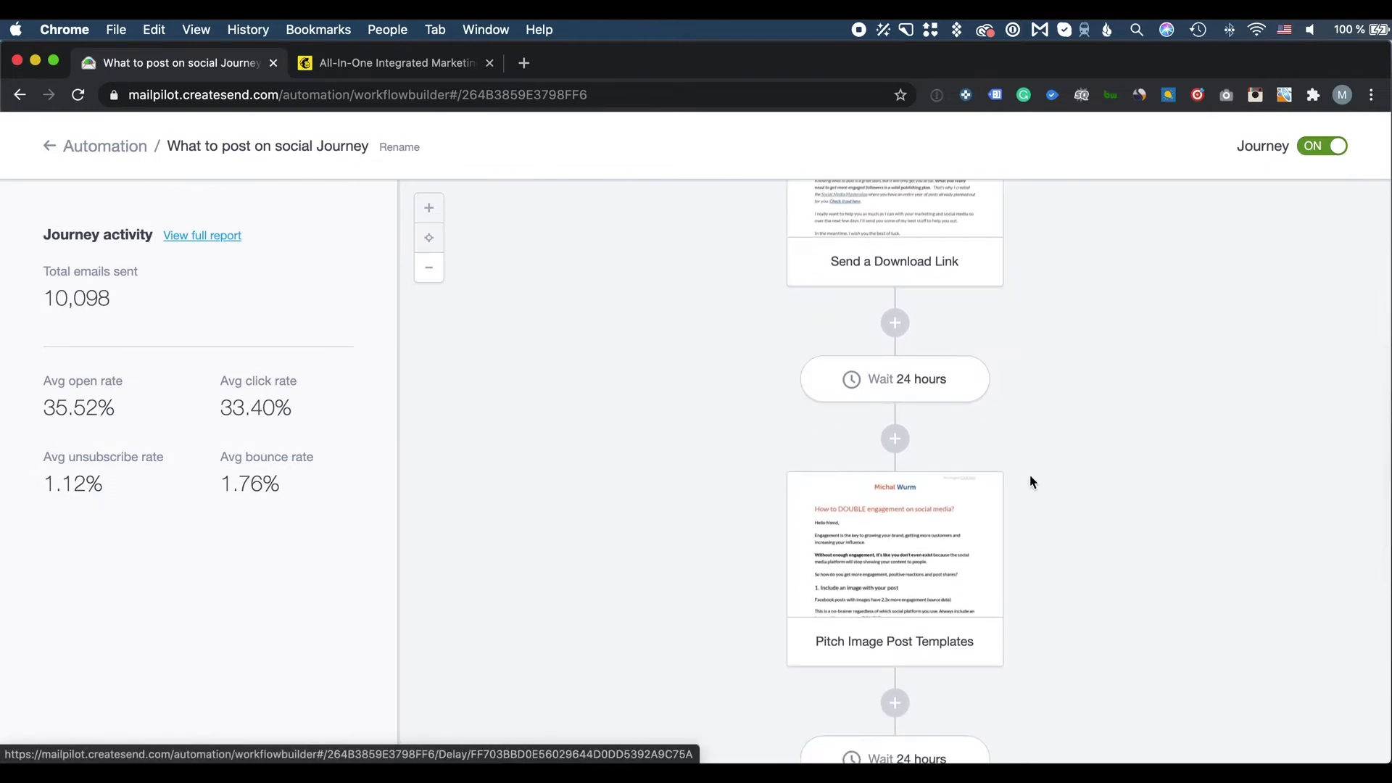
pyautogui.scroll(-6, 1029, 475)
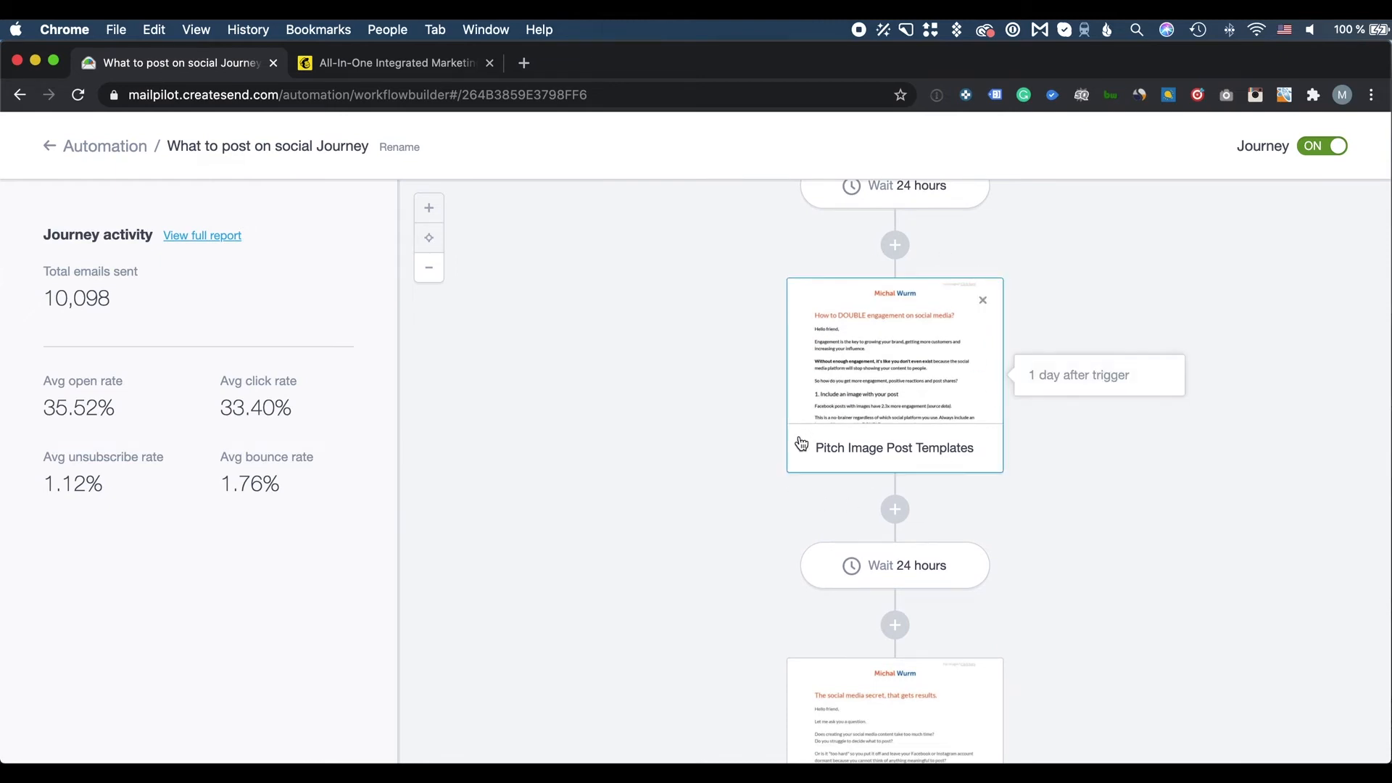
pyautogui.scroll(-1, 954, 472)
pyautogui.scroll(-3, 954, 471)
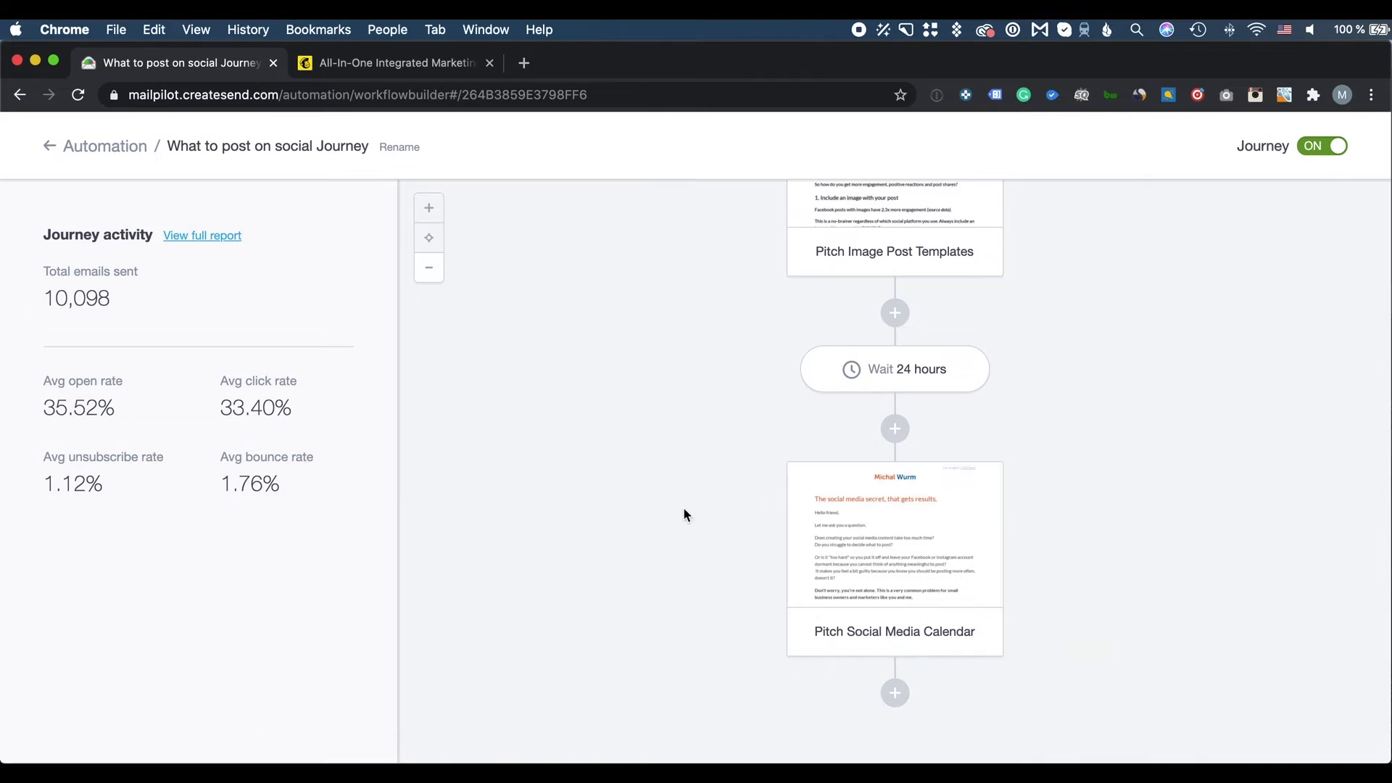
pyautogui.scroll(5, 684, 509)
pyautogui.scroll(-1, 685, 509)
pyautogui.scroll(-10, 685, 507)
pyautogui.click(111, 148)
# Open the 'Social Media Masterplan - Download Link' report from the Transactional emails overview
pyautogui.click(365, 211)
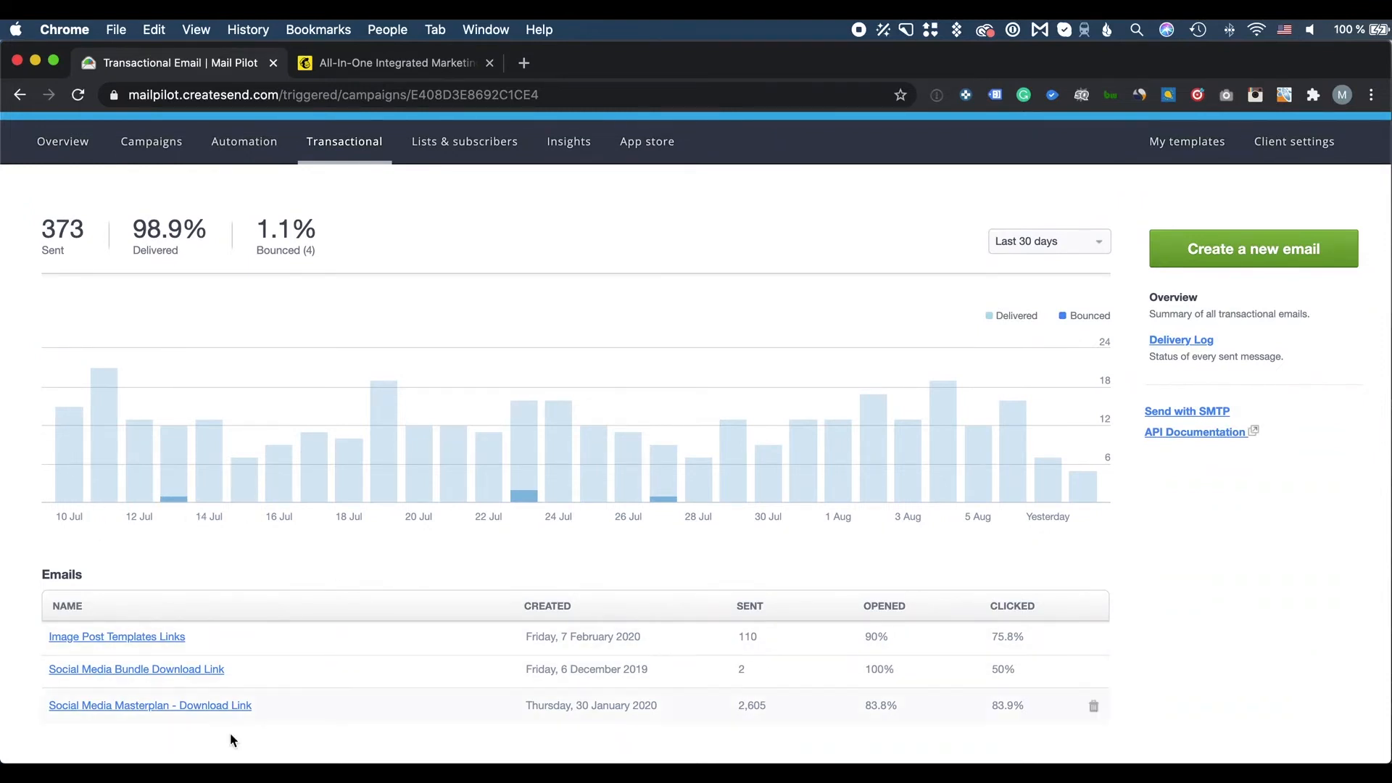
pyautogui.click(247, 710)
pyautogui.scroll(-4, 602, 318)
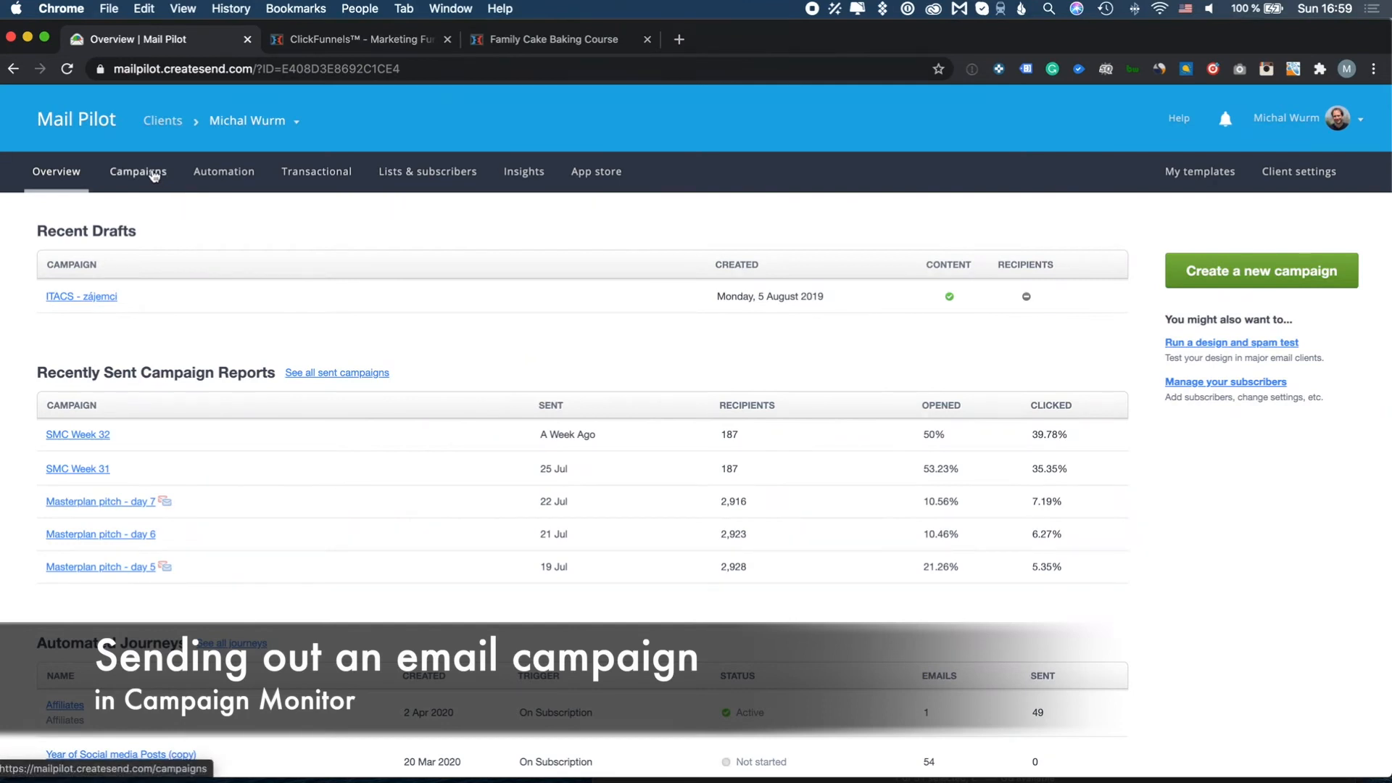
# Start a new Regular campaign from the Campaigns list
pyautogui.click(154, 172)
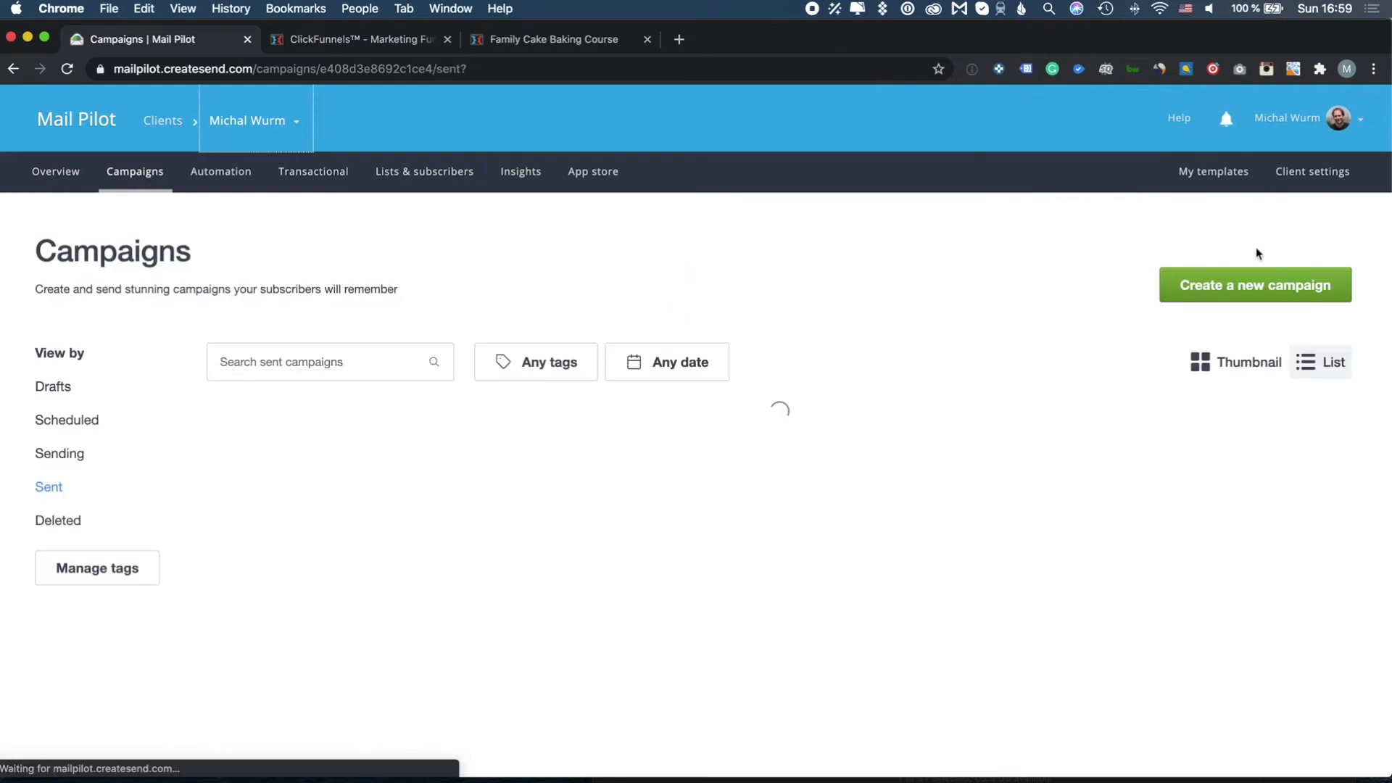
pyautogui.click(1264, 289)
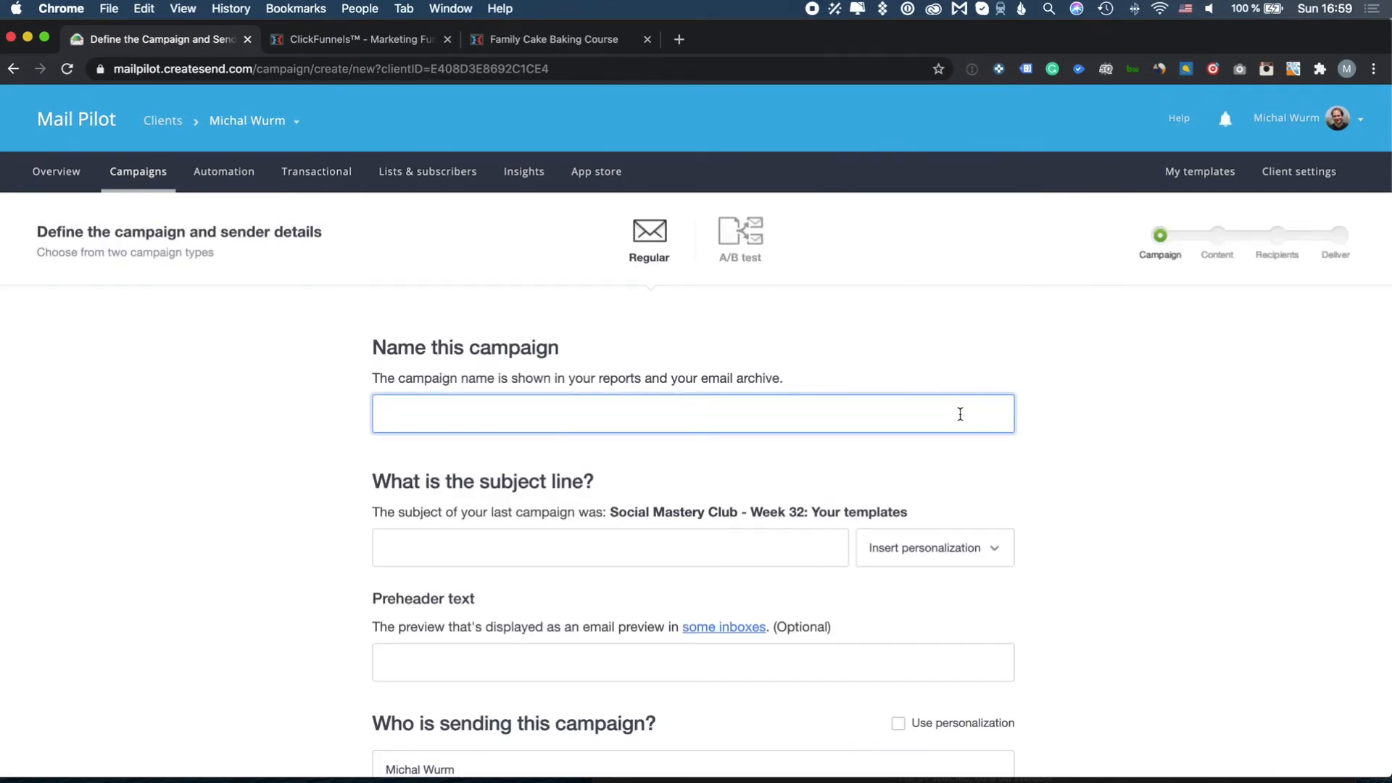
# Name the campaign 'Test campaign' with subject 'Position Yourself As A Rolls Royce. Not A Chevy.'
pyautogui.write('Test campaign')
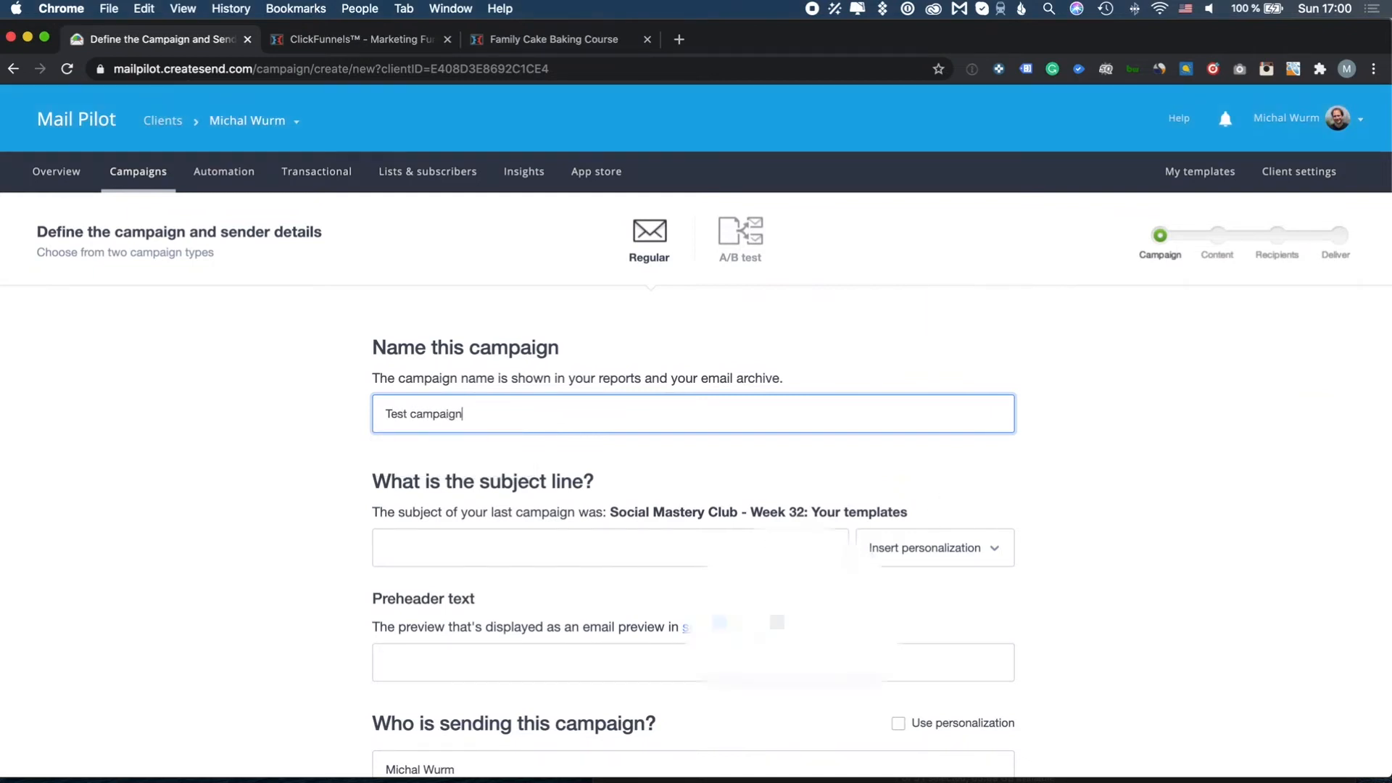
pyautogui.scroll(-5, 606, 301)
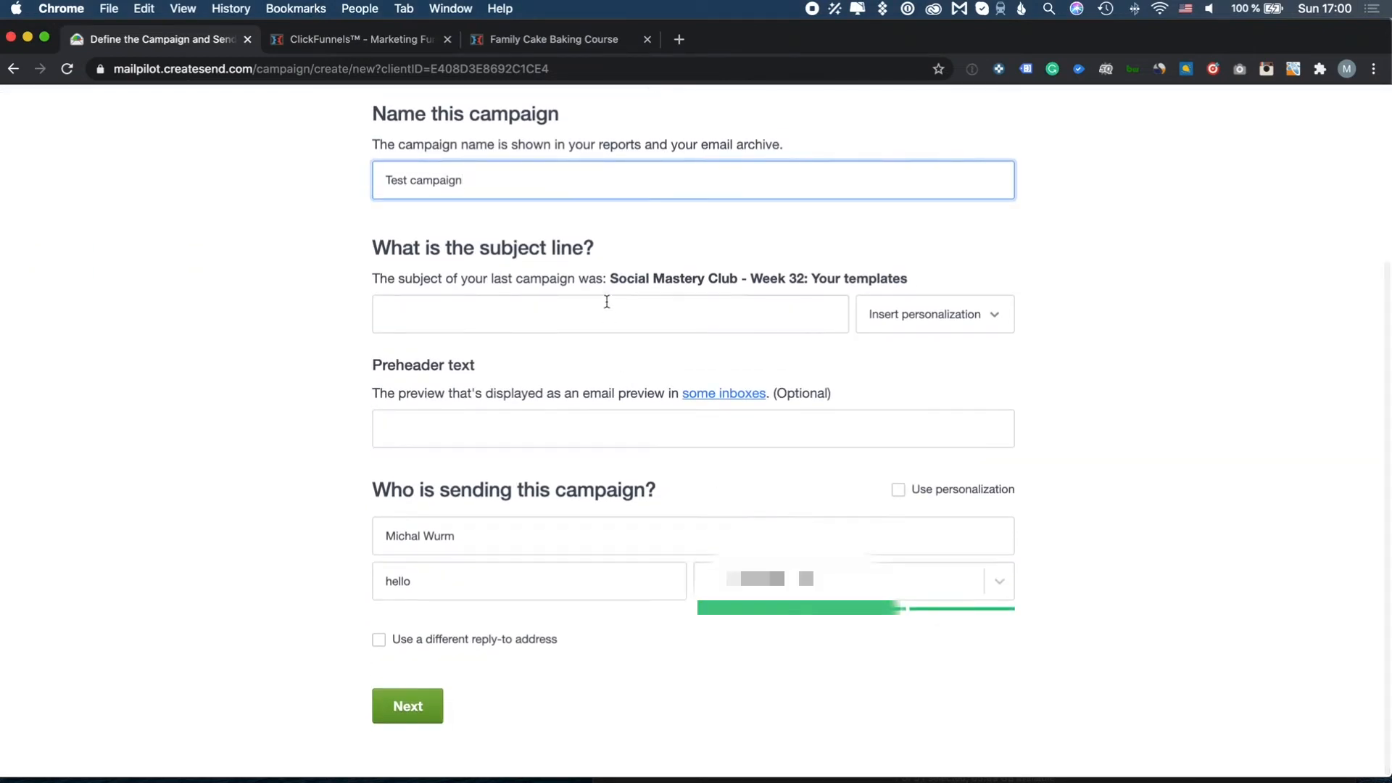
pyautogui.click(606, 300)
pyautogui.tripleClick(443, 304)
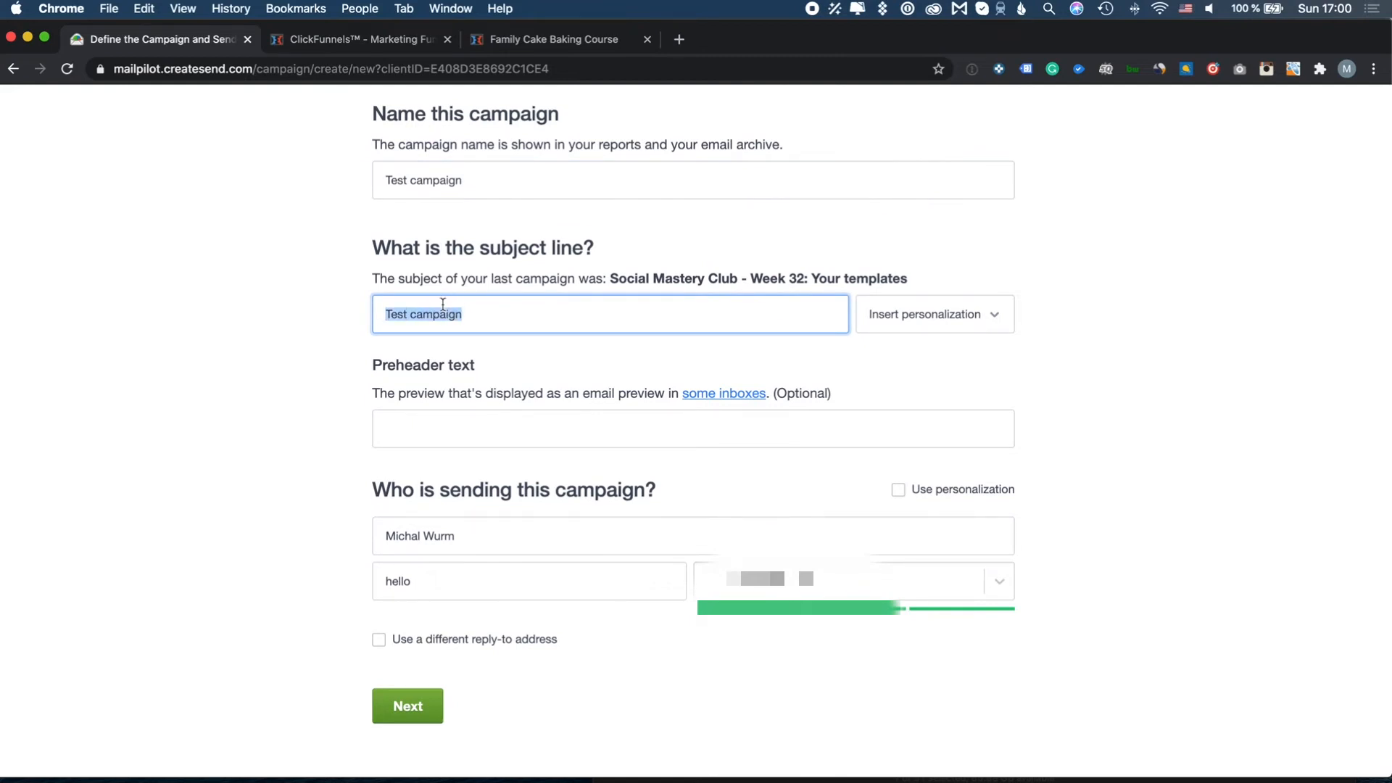
pyautogui.press('BackSpace')
pyautogui.press('Down')
pyautogui.press('Down')
pyautogui.press('Down')
pyautogui.press('Down')
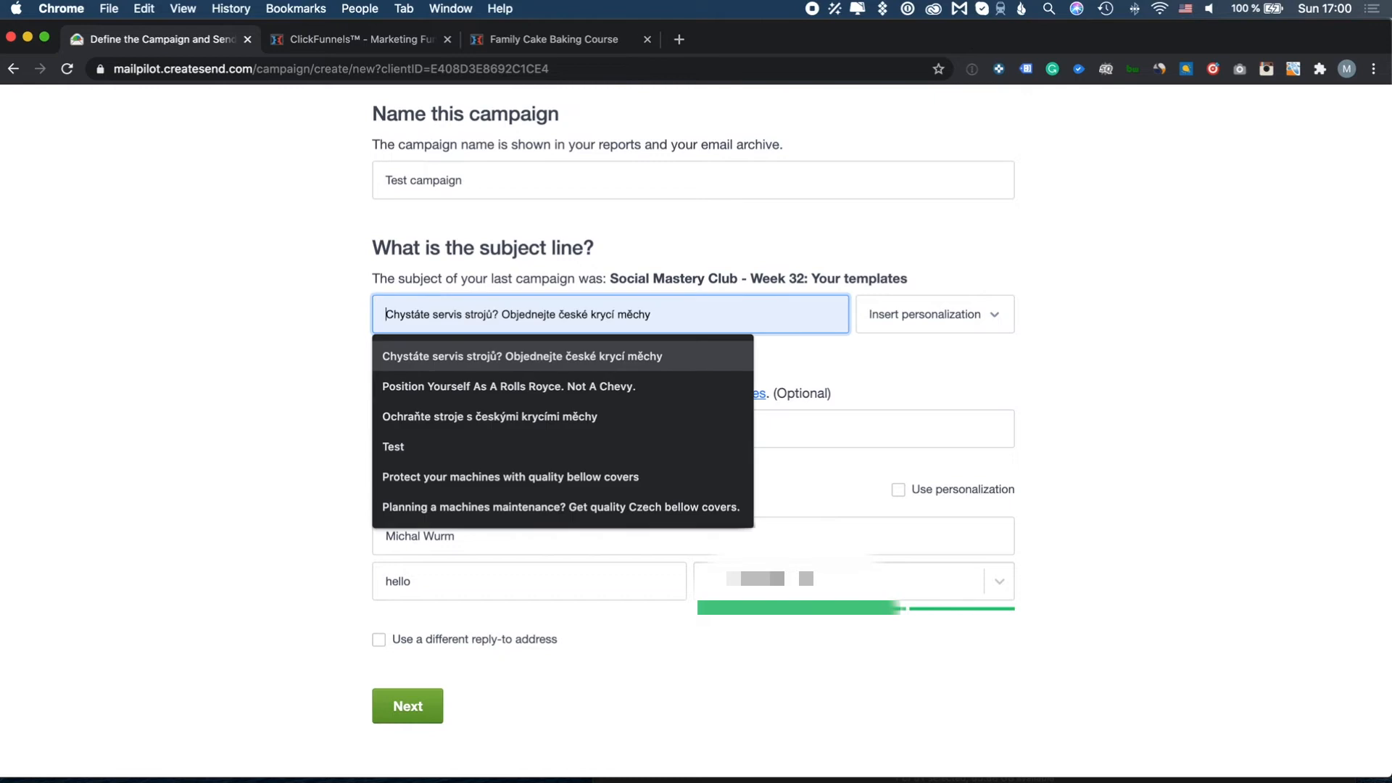
pyautogui.press('Up')
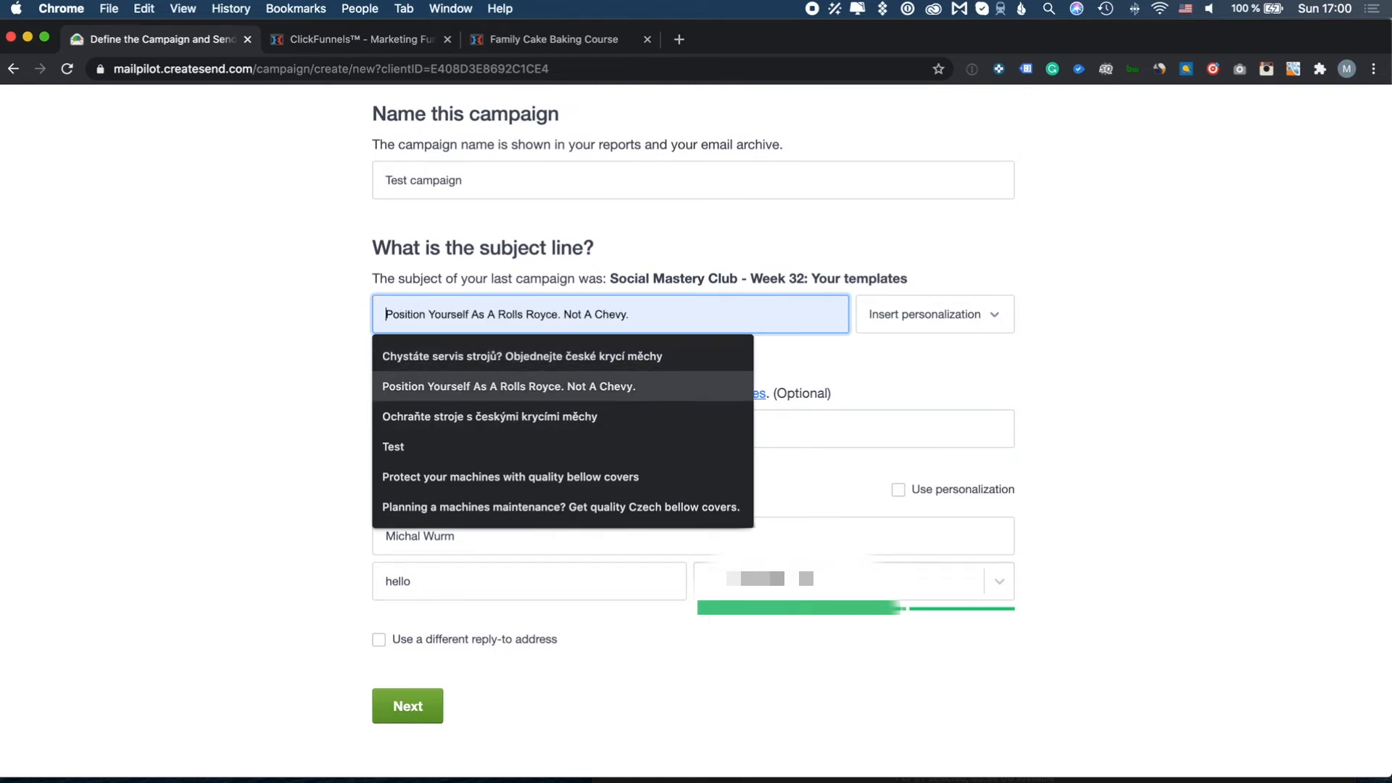
pyautogui.press('Return')
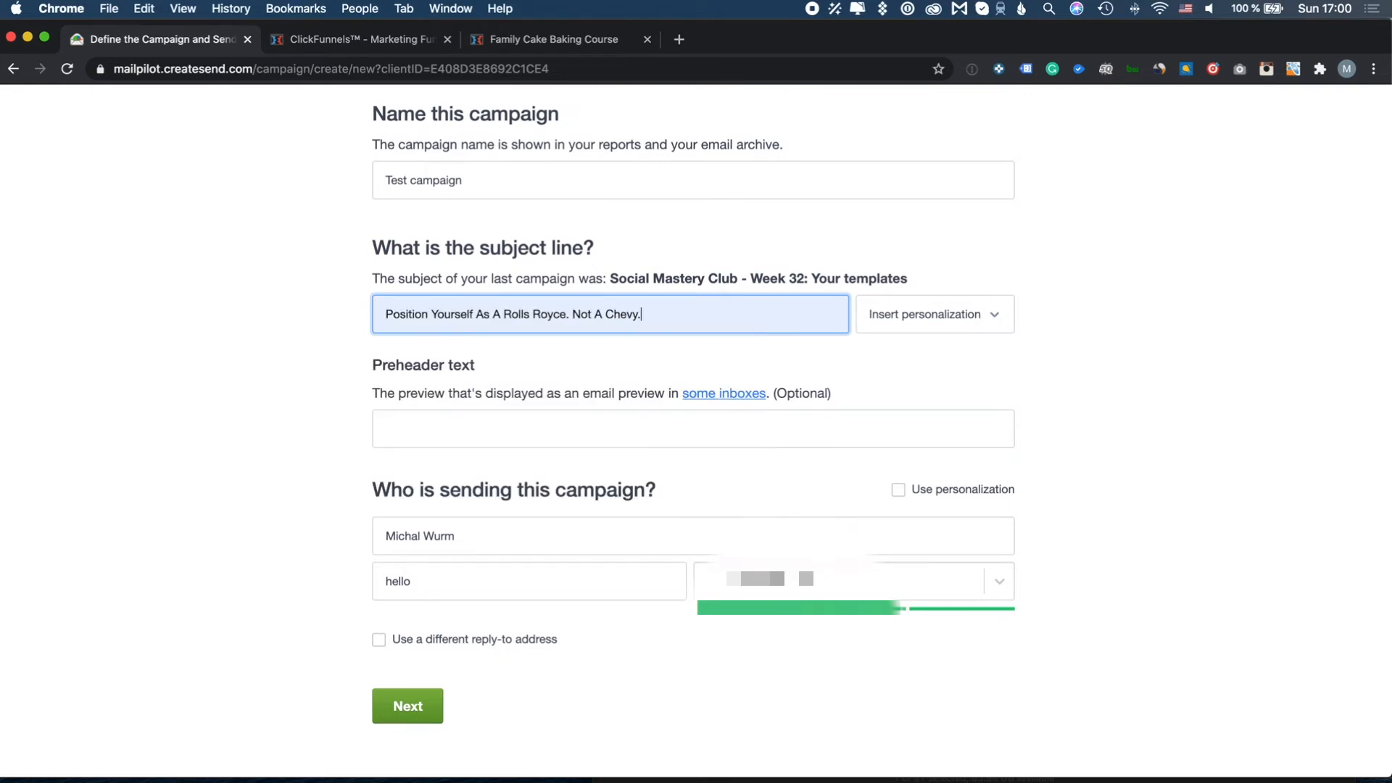
pyautogui.click(897, 317)
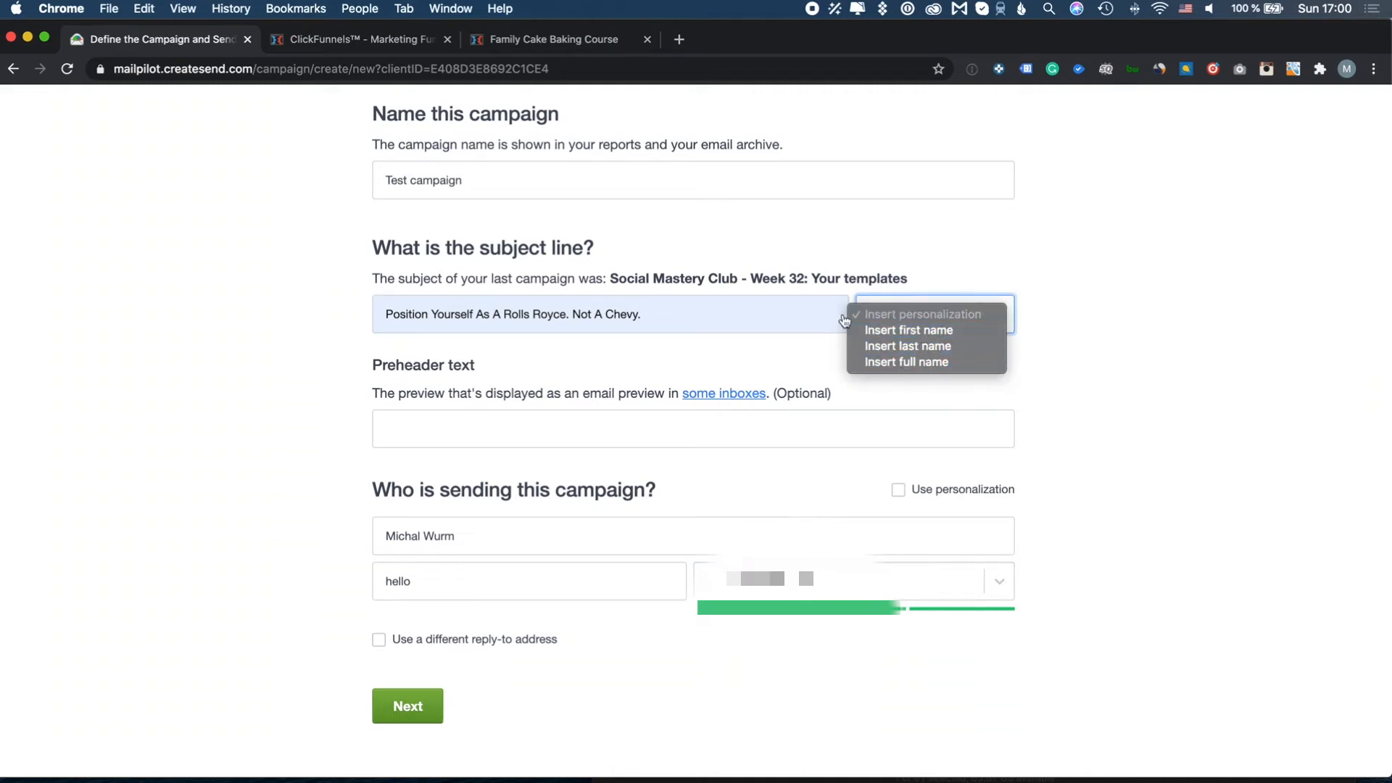
pyautogui.click(743, 323)
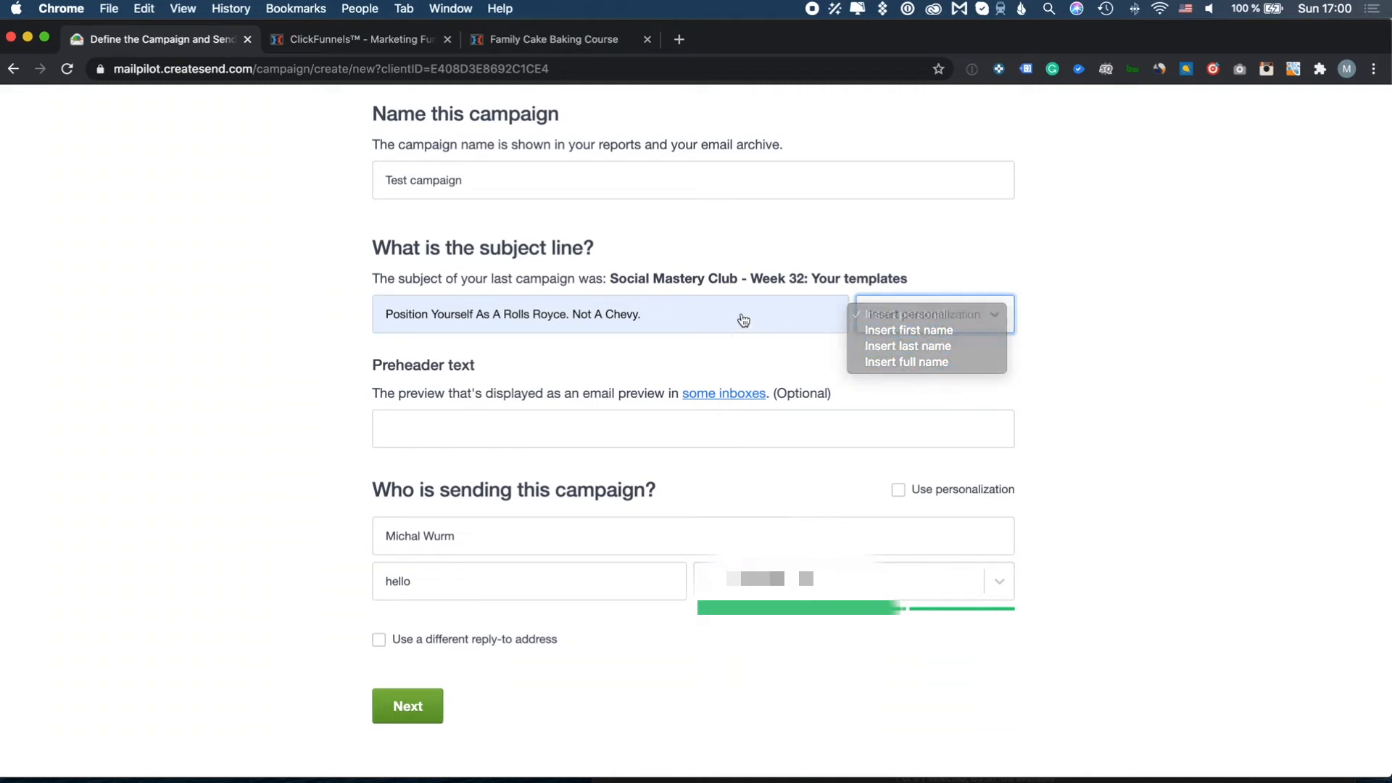
# Fill the preheader with the Rolls-Royce suggestion and make the campaign an A/B test
pyautogui.click(495, 417)
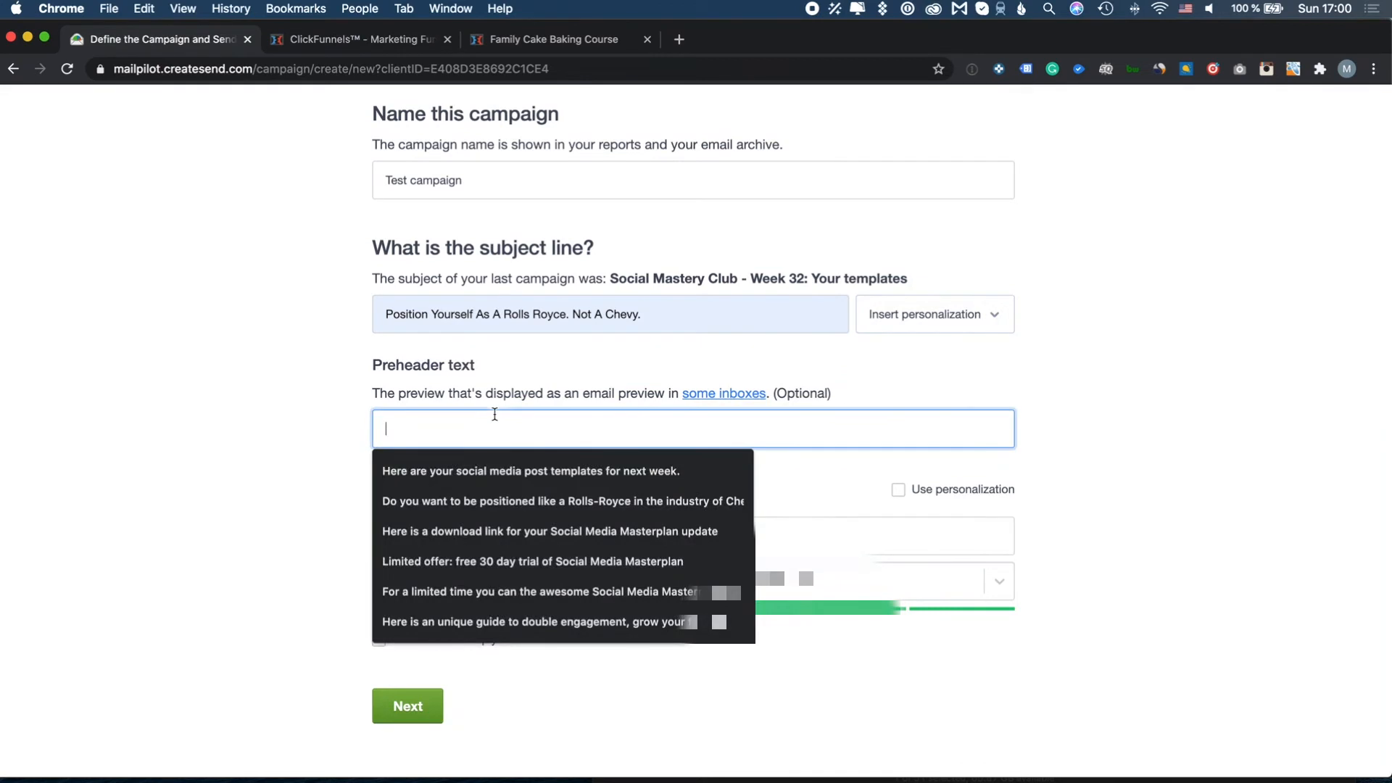
pyautogui.click(485, 505)
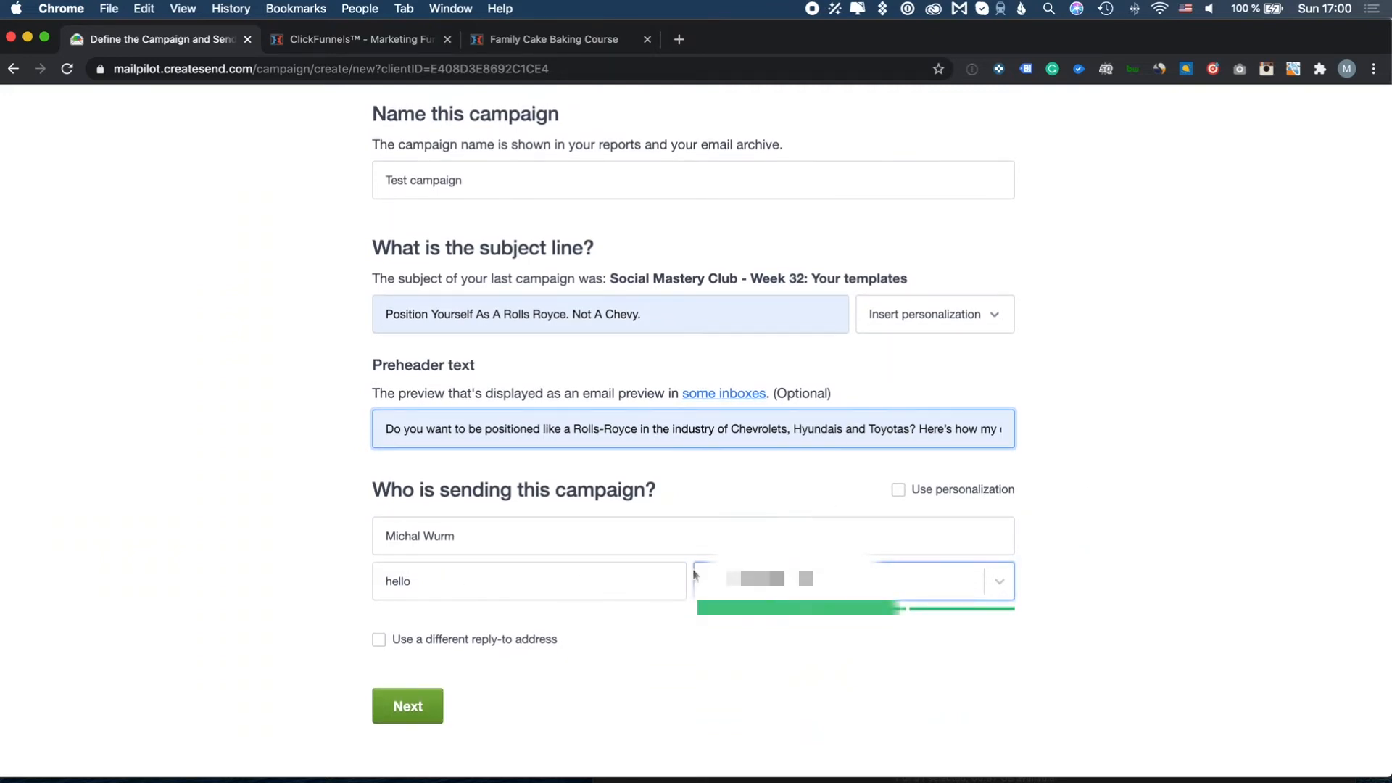
pyautogui.scroll(2, 559, 628)
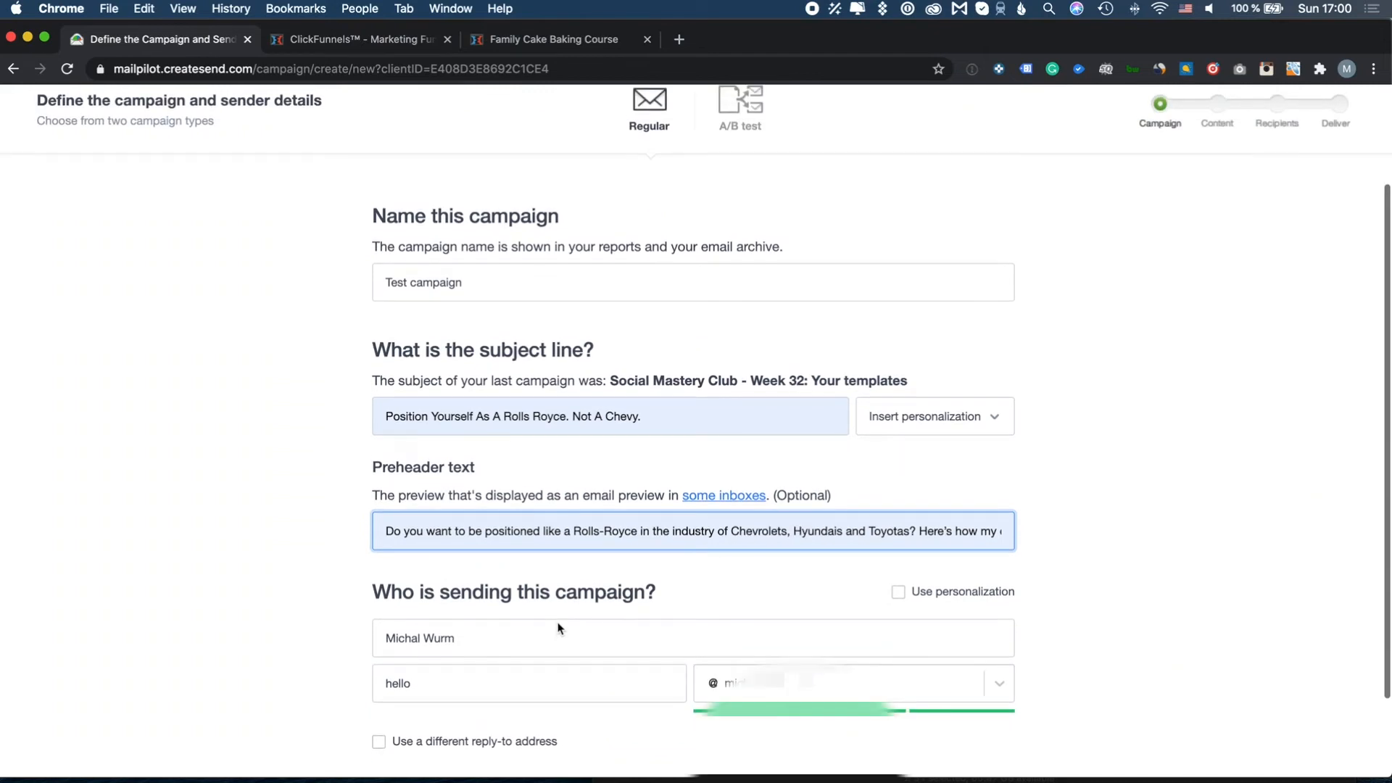
pyautogui.scroll(2, 560, 623)
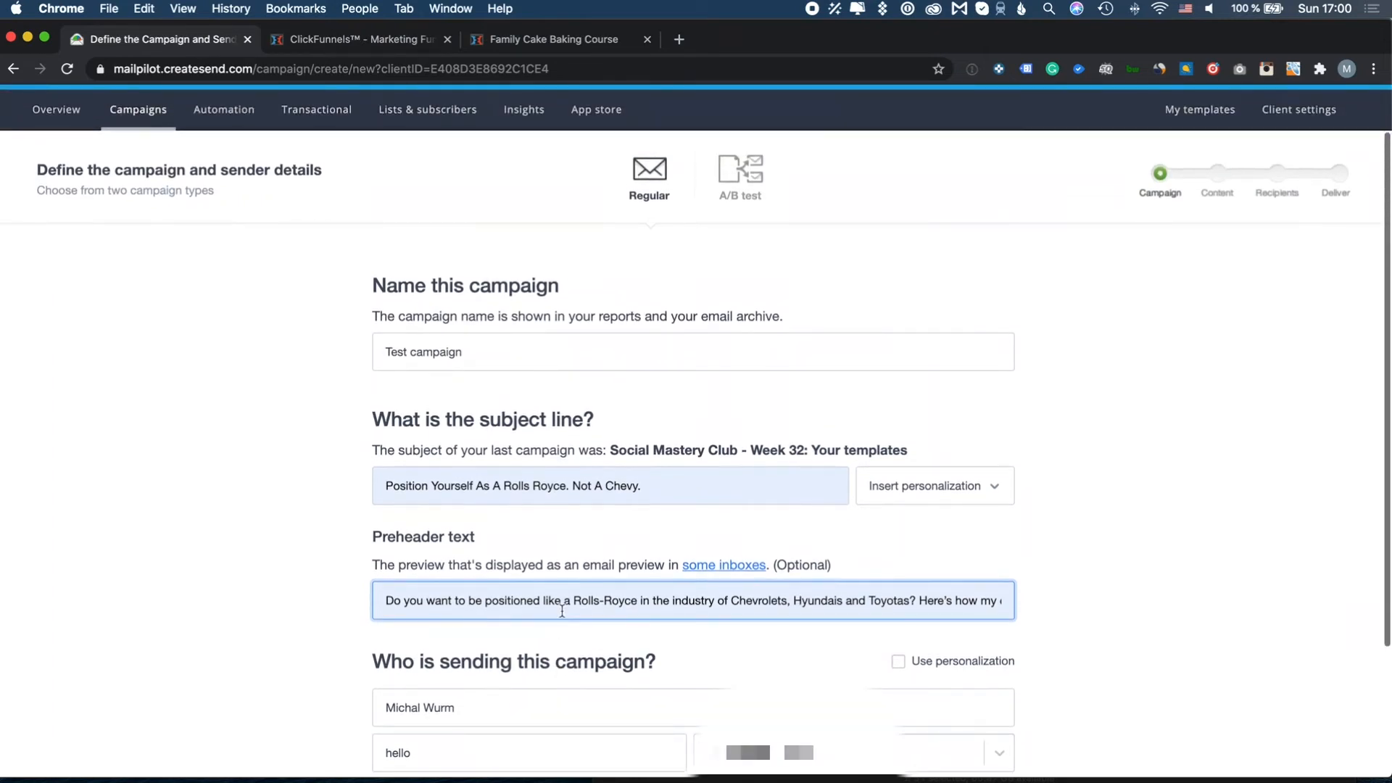
pyautogui.click(744, 178)
# Check the Masterplan pitch - day 7 A/B results, 291 subscribers per version, then return to Campaigns
pyautogui.scroll(-4, 736, 331)
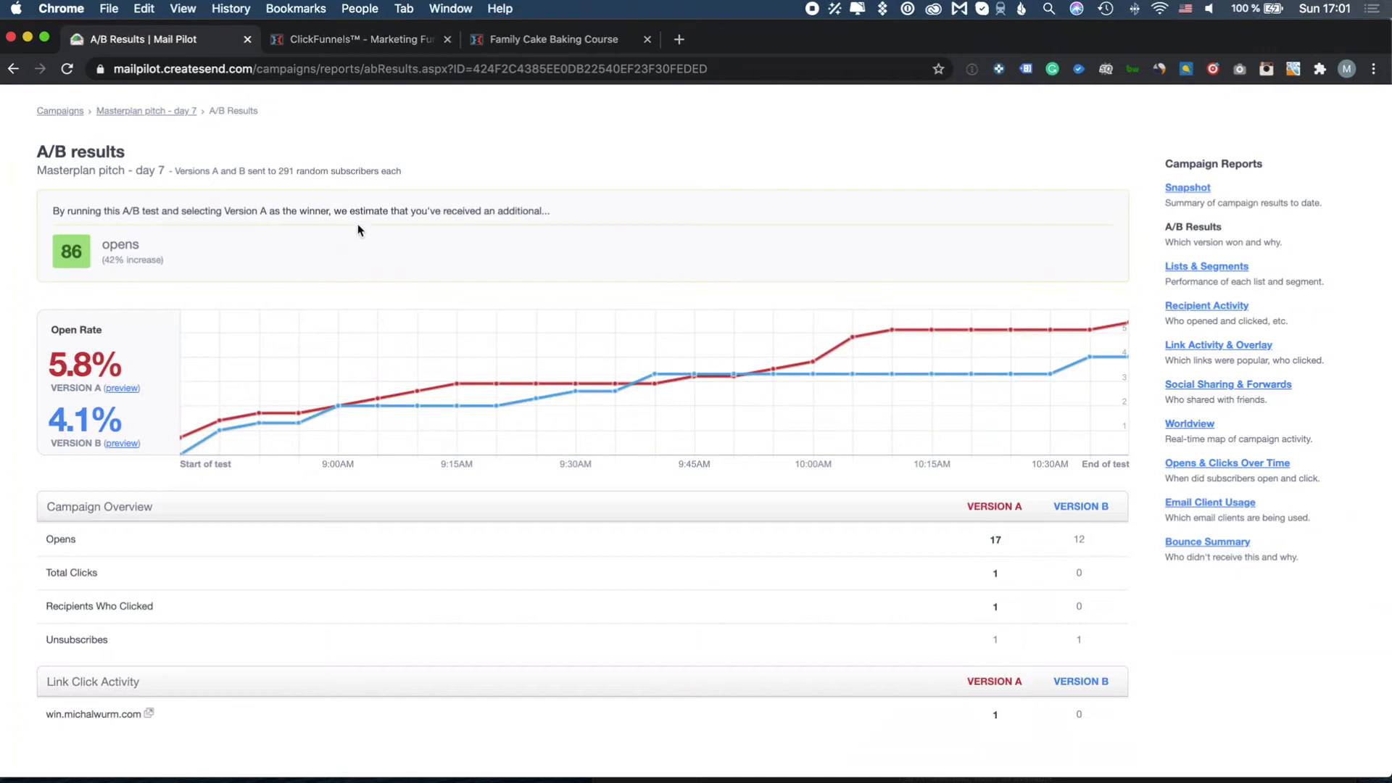
pyautogui.scroll(2, 638, 204)
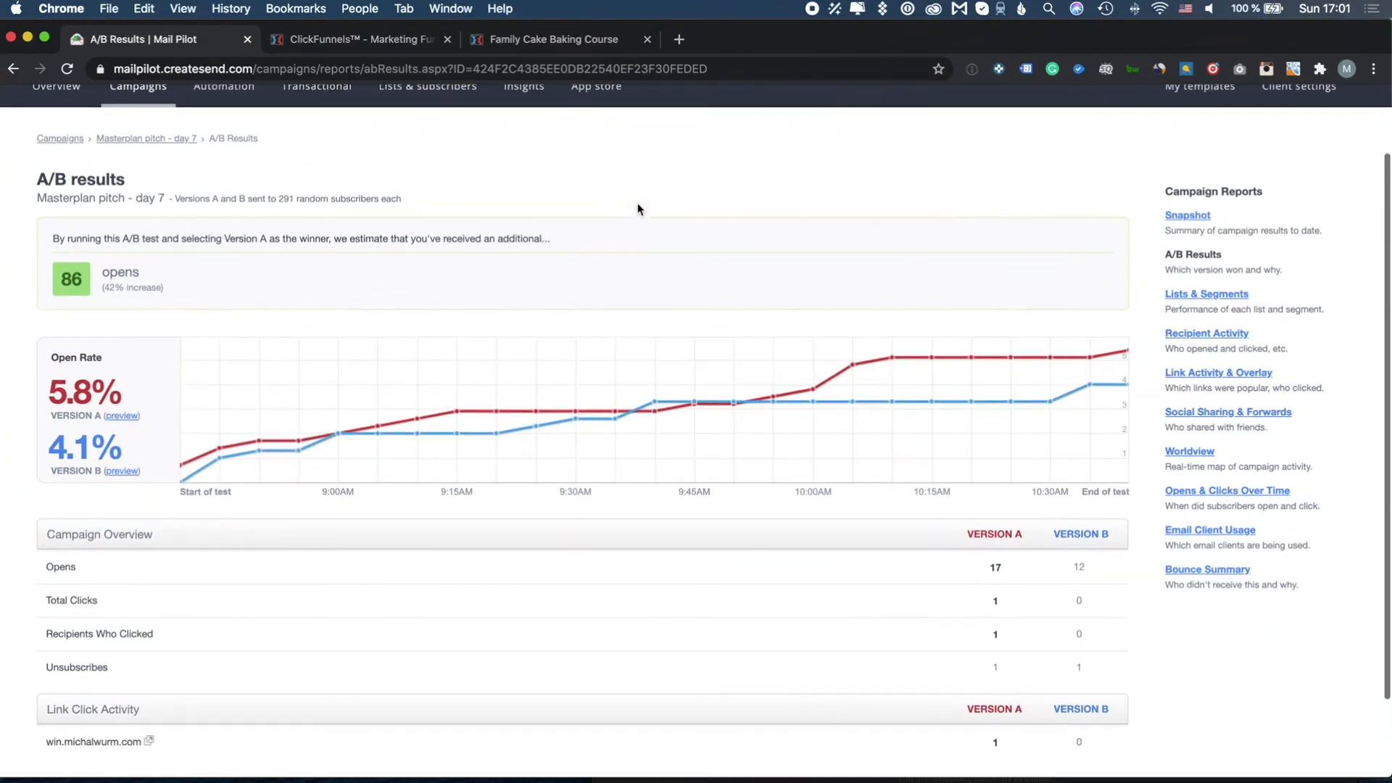
pyautogui.doubleClick(282, 200)
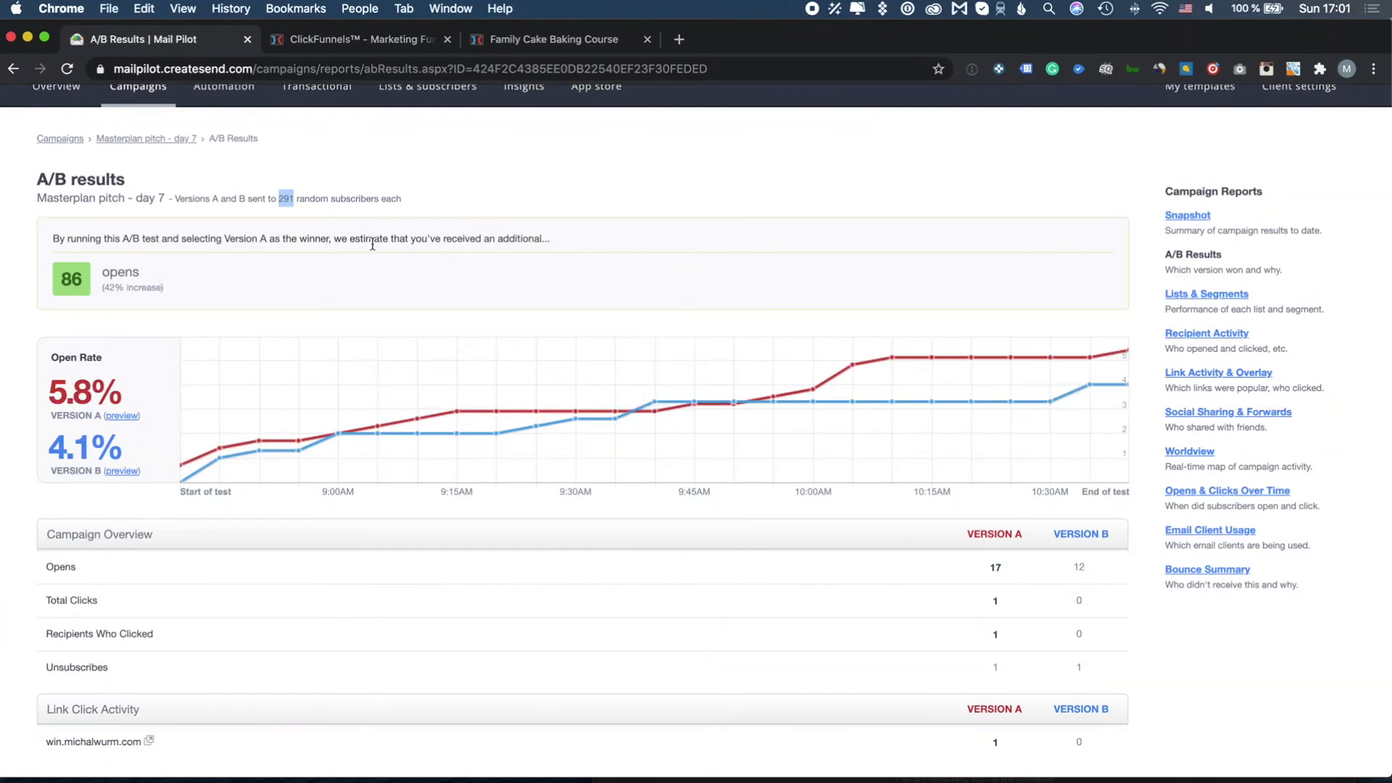
pyautogui.scroll(1, 166, 156)
pyautogui.click(138, 119)
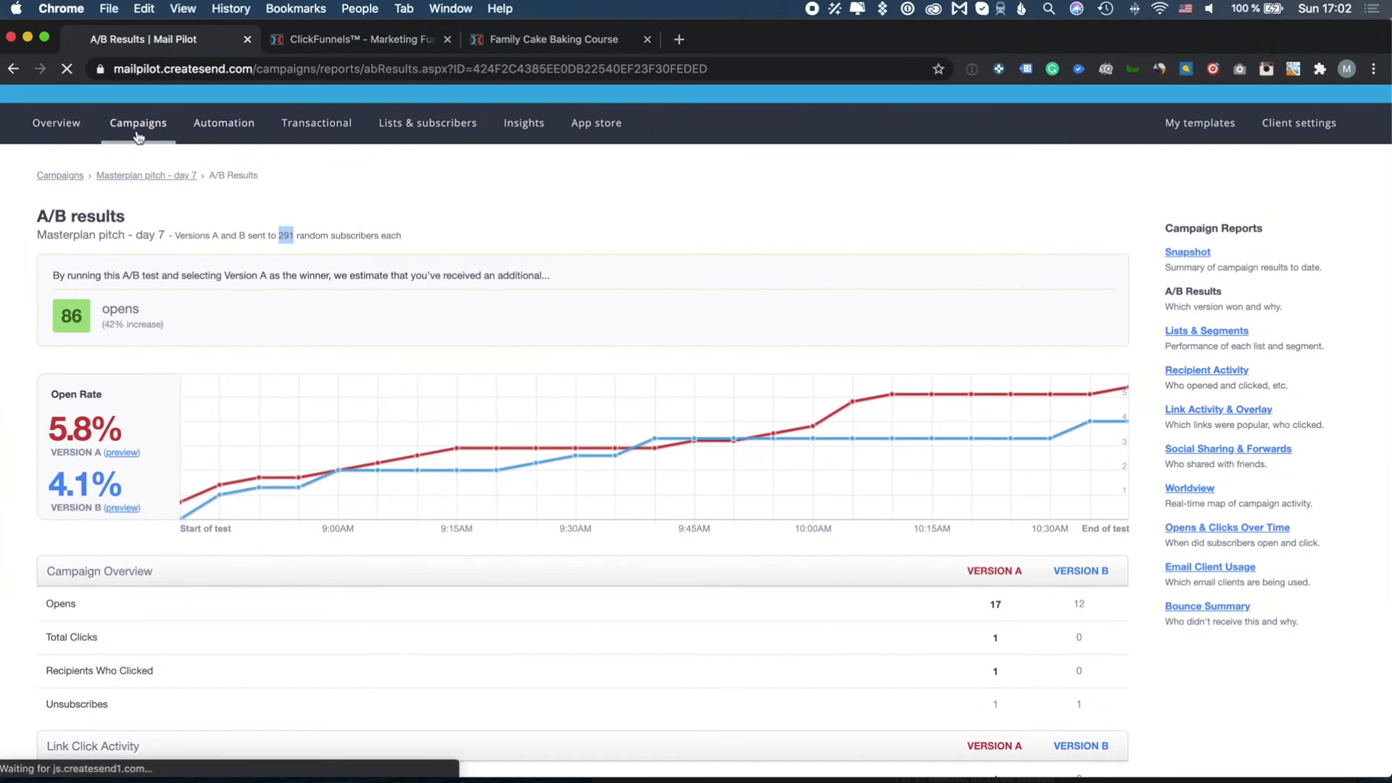
# Create campaign 'Test' with the Rolls Royce subject and preheader suggestions, then continue to content
pyautogui.click(1281, 294)
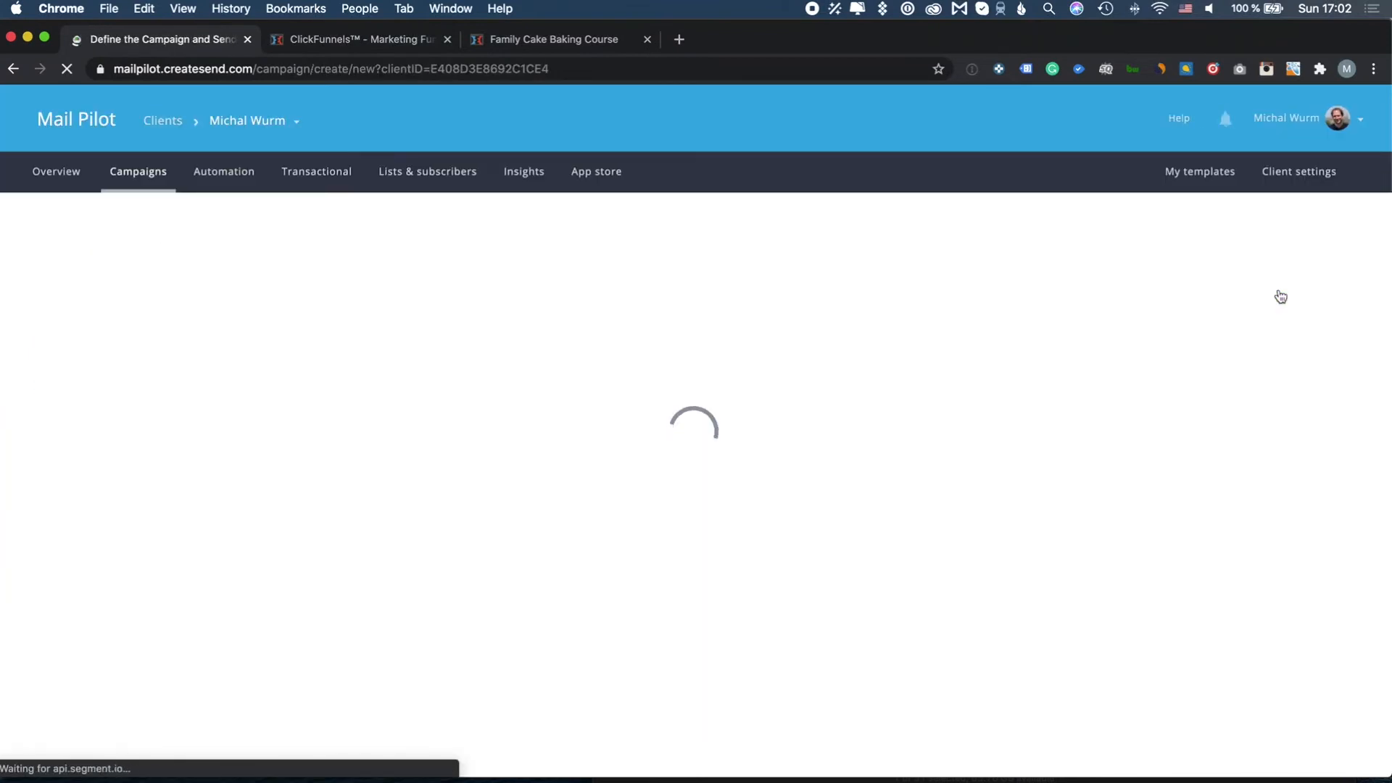
pyautogui.write('Test')
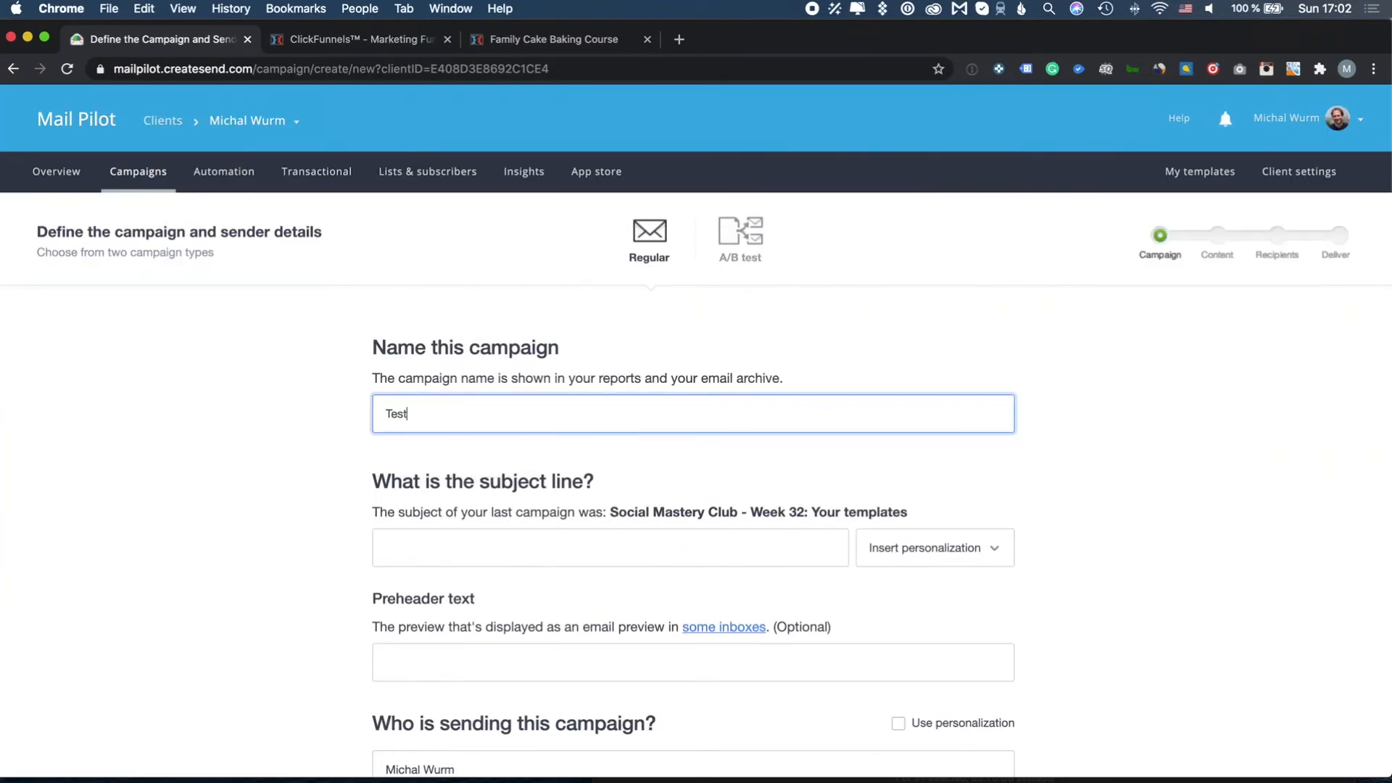
pyautogui.click(505, 543)
pyautogui.write('Test')
pyautogui.press('BackSpace')
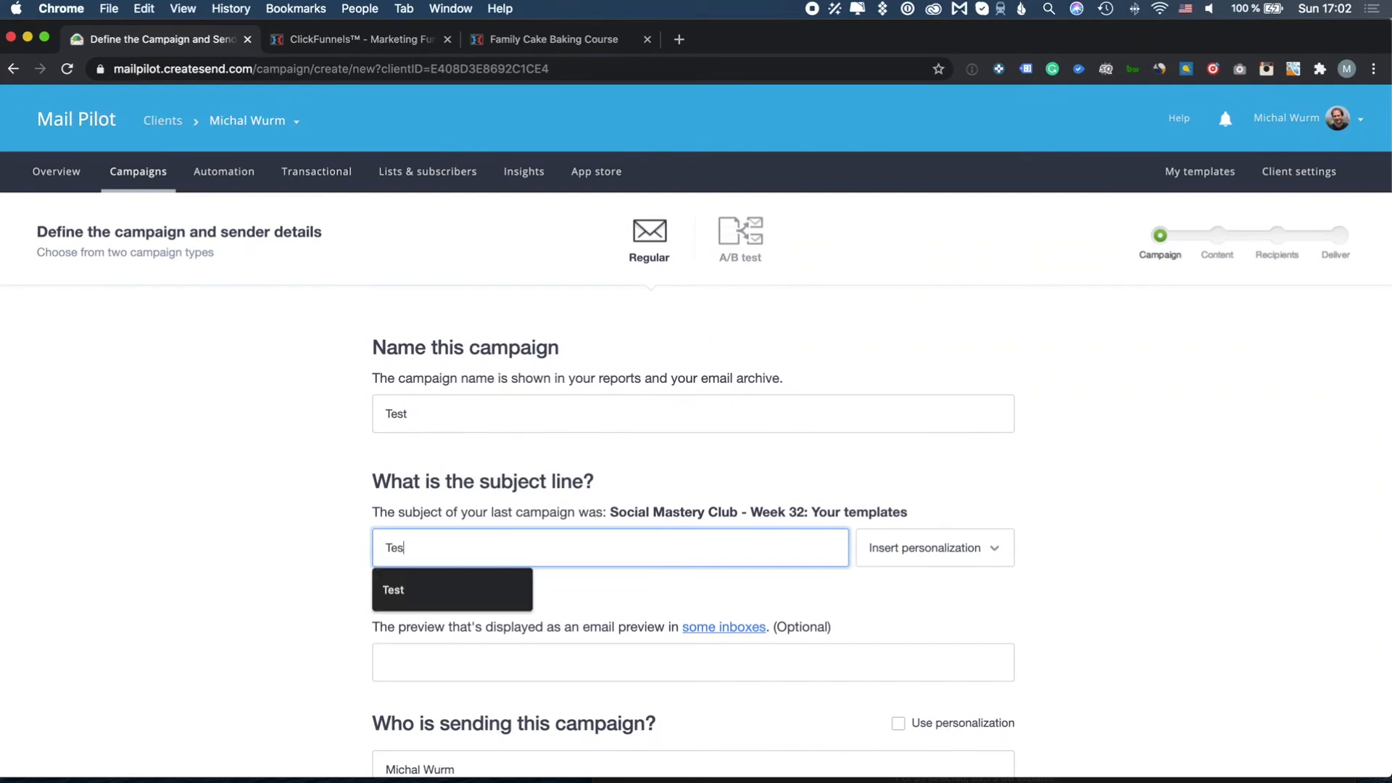
pyautogui.press('BackSpace')
pyautogui.press('BackSpace')
pyautogui.click(499, 543)
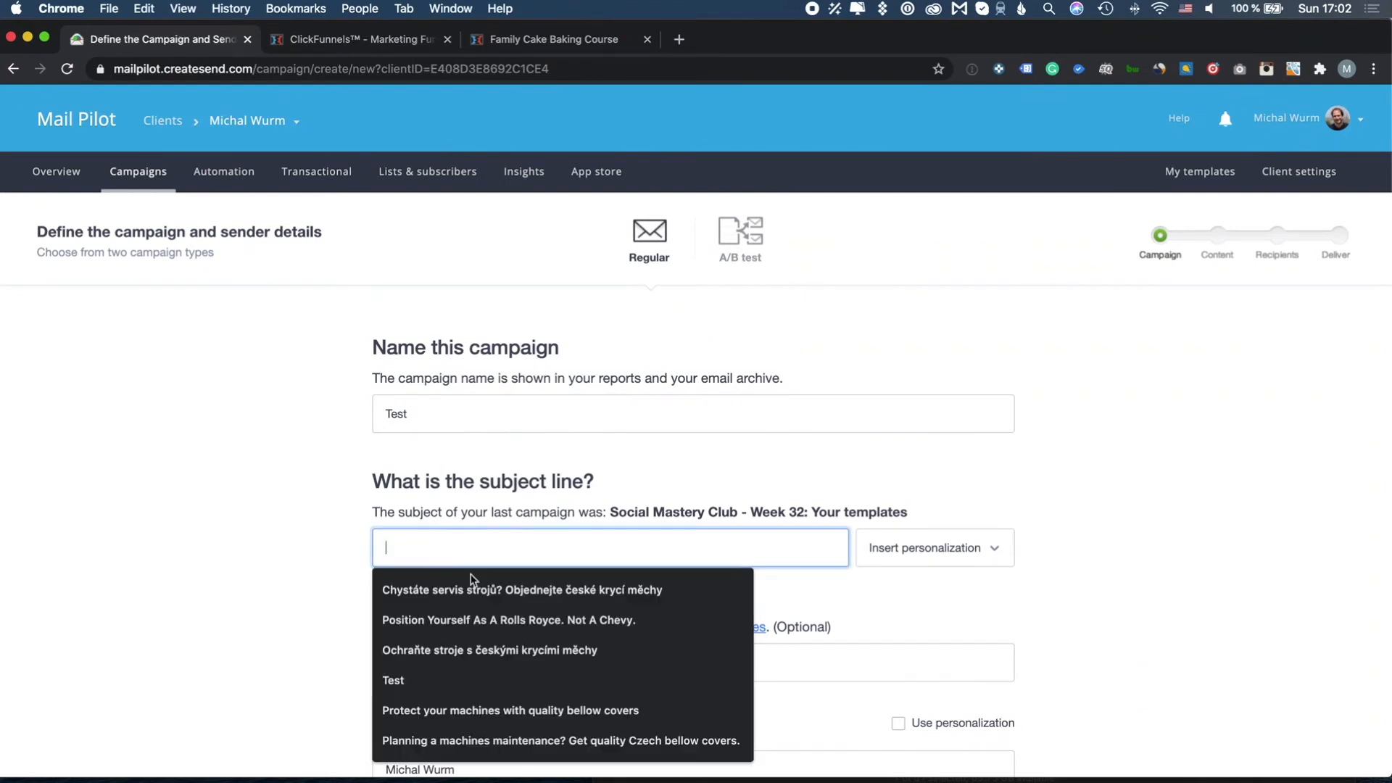
pyautogui.click(482, 618)
pyautogui.scroll(-5, 488, 625)
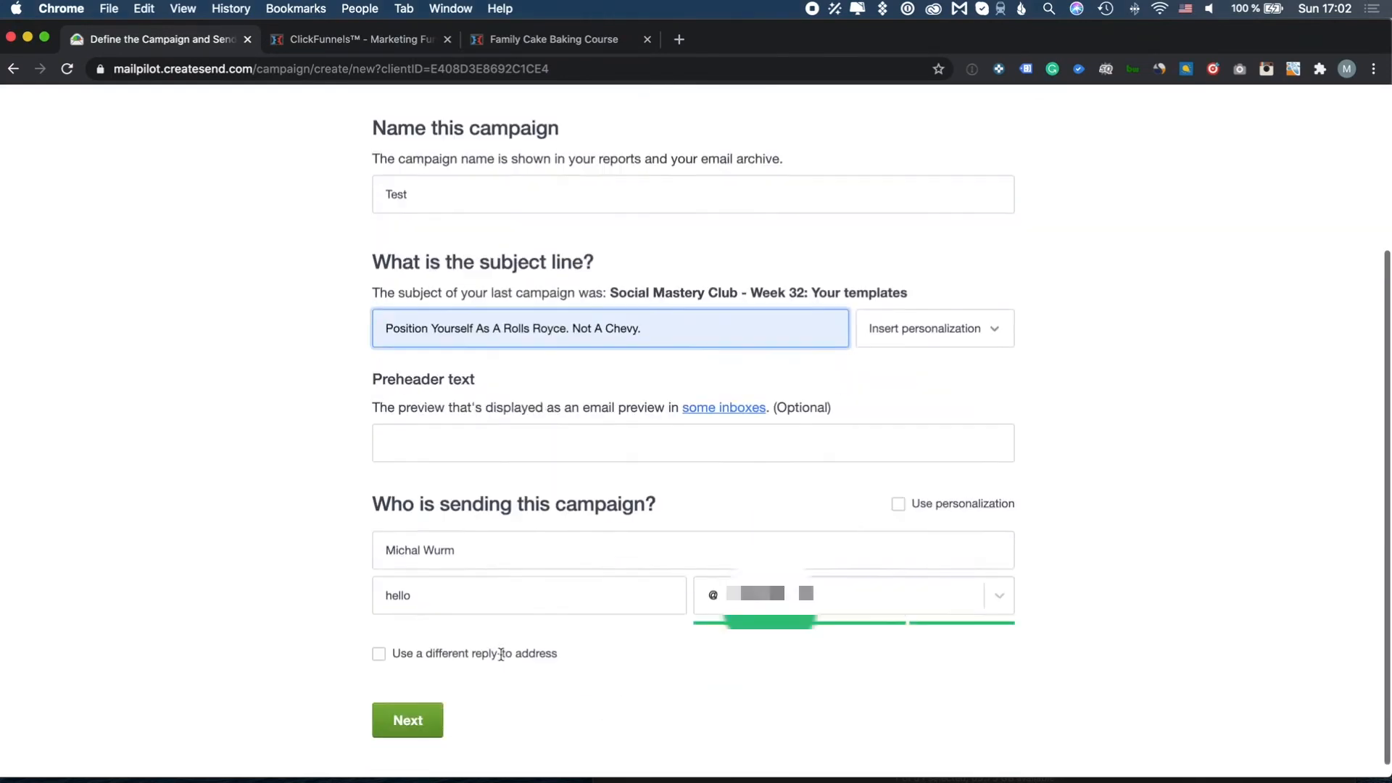
pyautogui.click(512, 431)
pyautogui.click(512, 495)
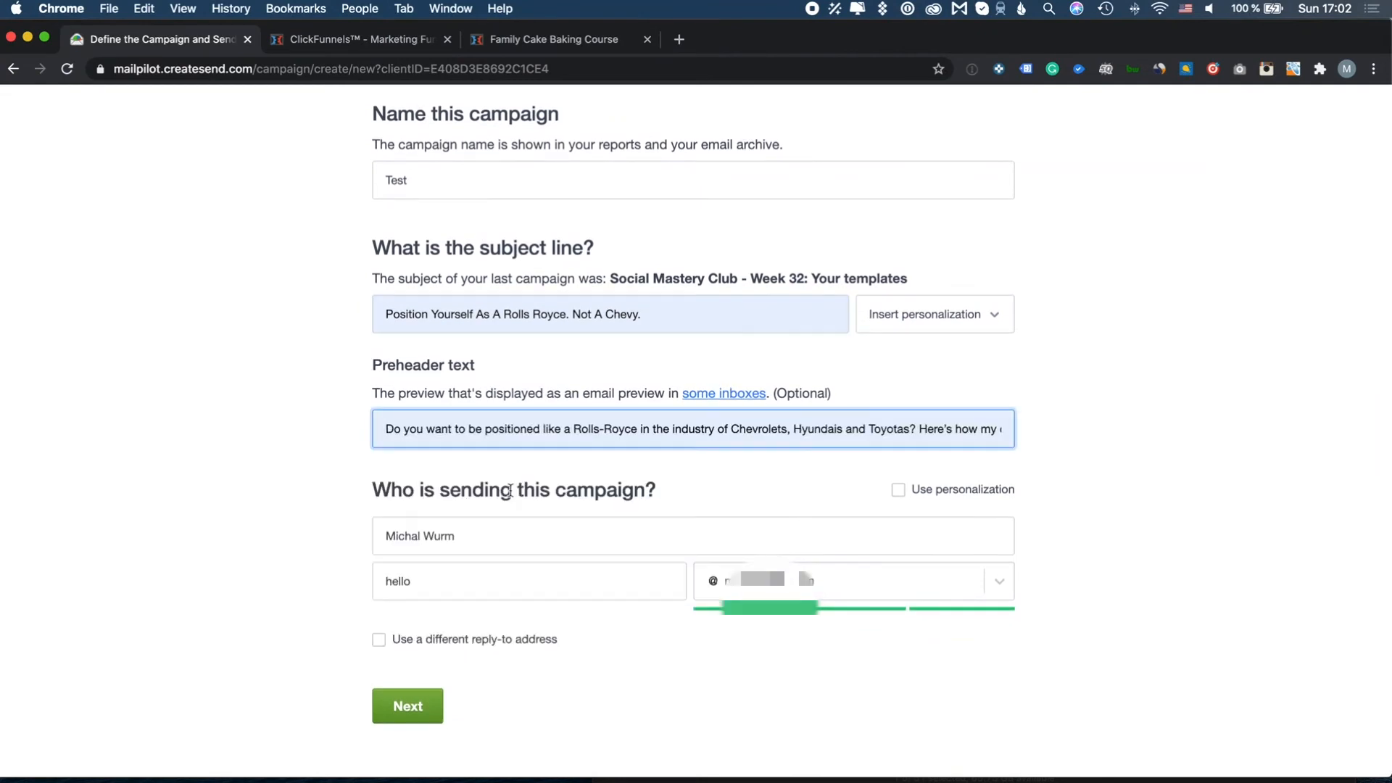
pyautogui.click(423, 705)
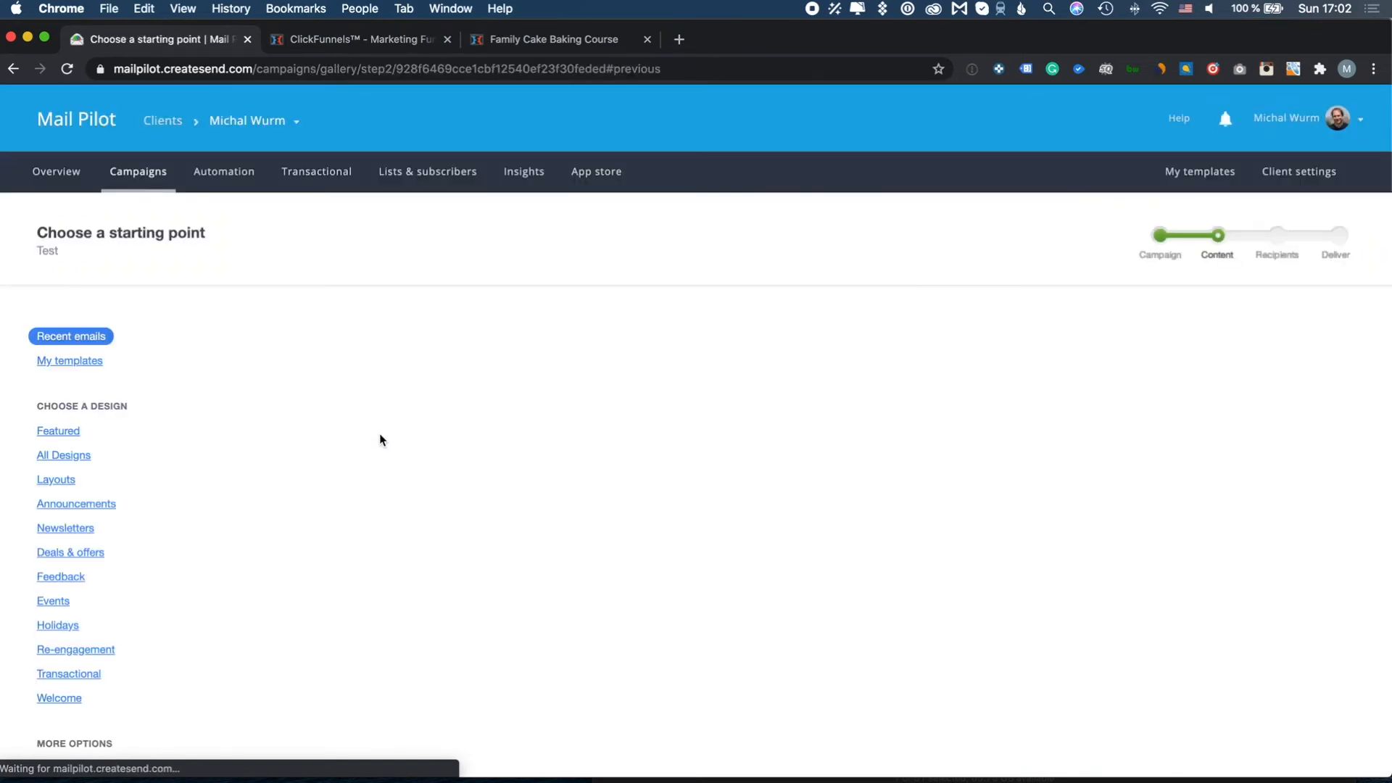
# Browse the Recent emails, Featured and All Designs templates, ending on the Featured gallery
pyautogui.scroll(-1, 382, 441)
pyautogui.scroll(-1, 380, 435)
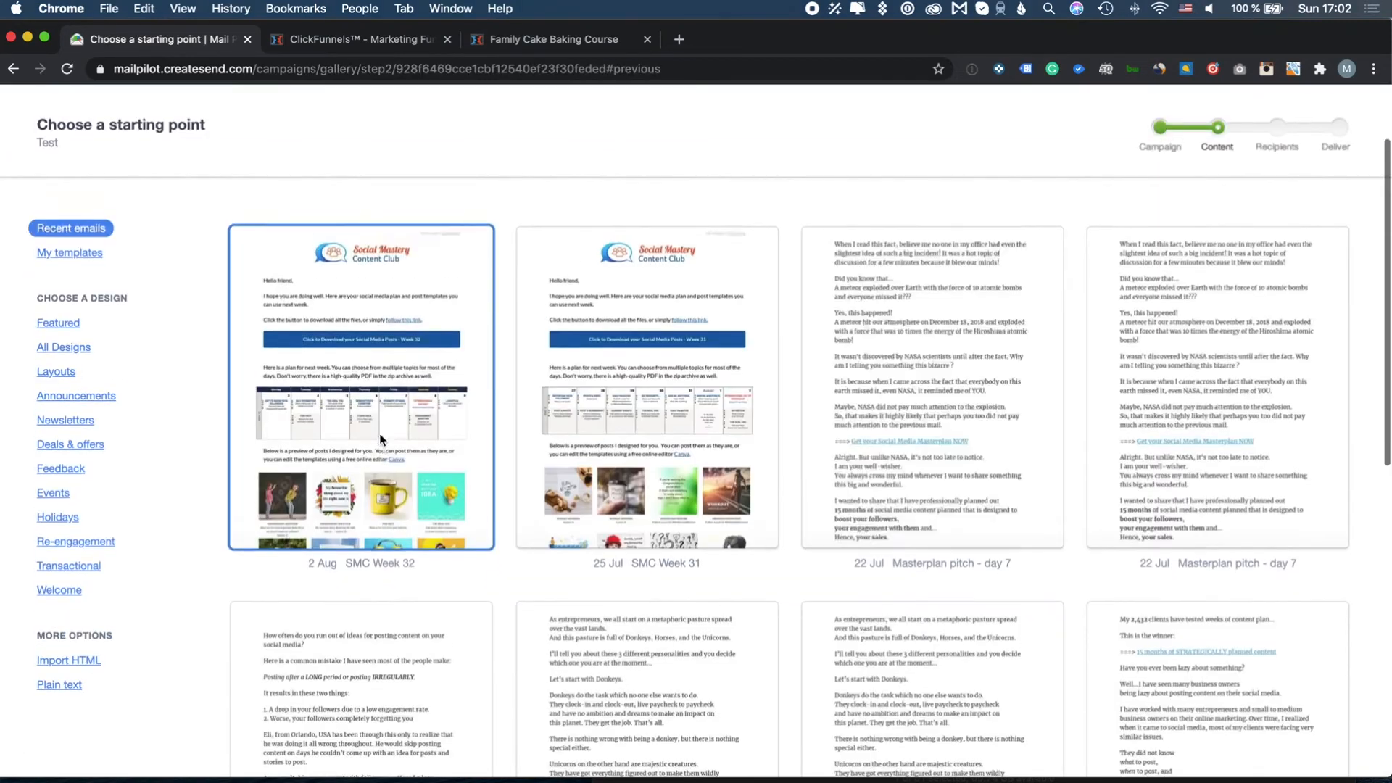
pyautogui.scroll(1, 380, 435)
pyautogui.scroll(-10, 690, 459)
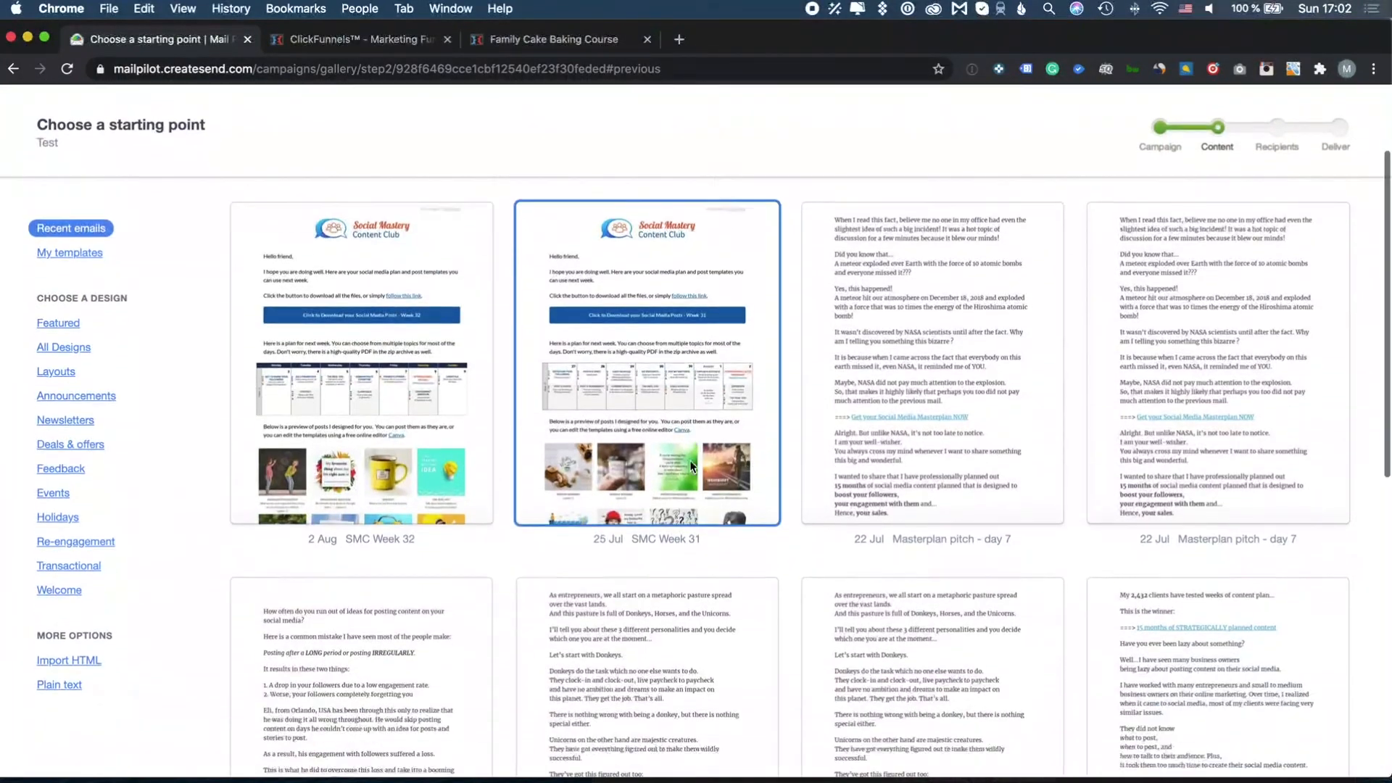
pyautogui.scroll(15, 690, 464)
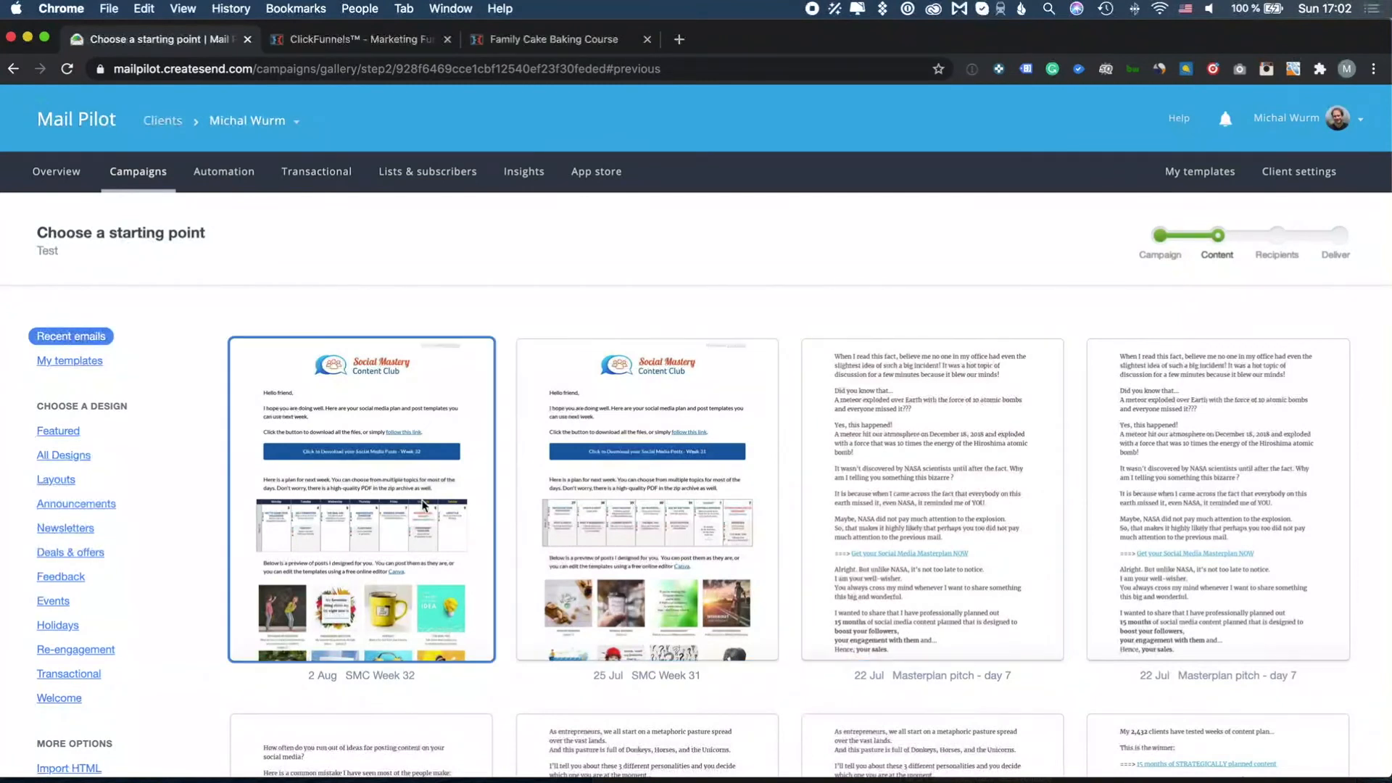
pyautogui.click(71, 433)
pyautogui.scroll(-2, 66, 377)
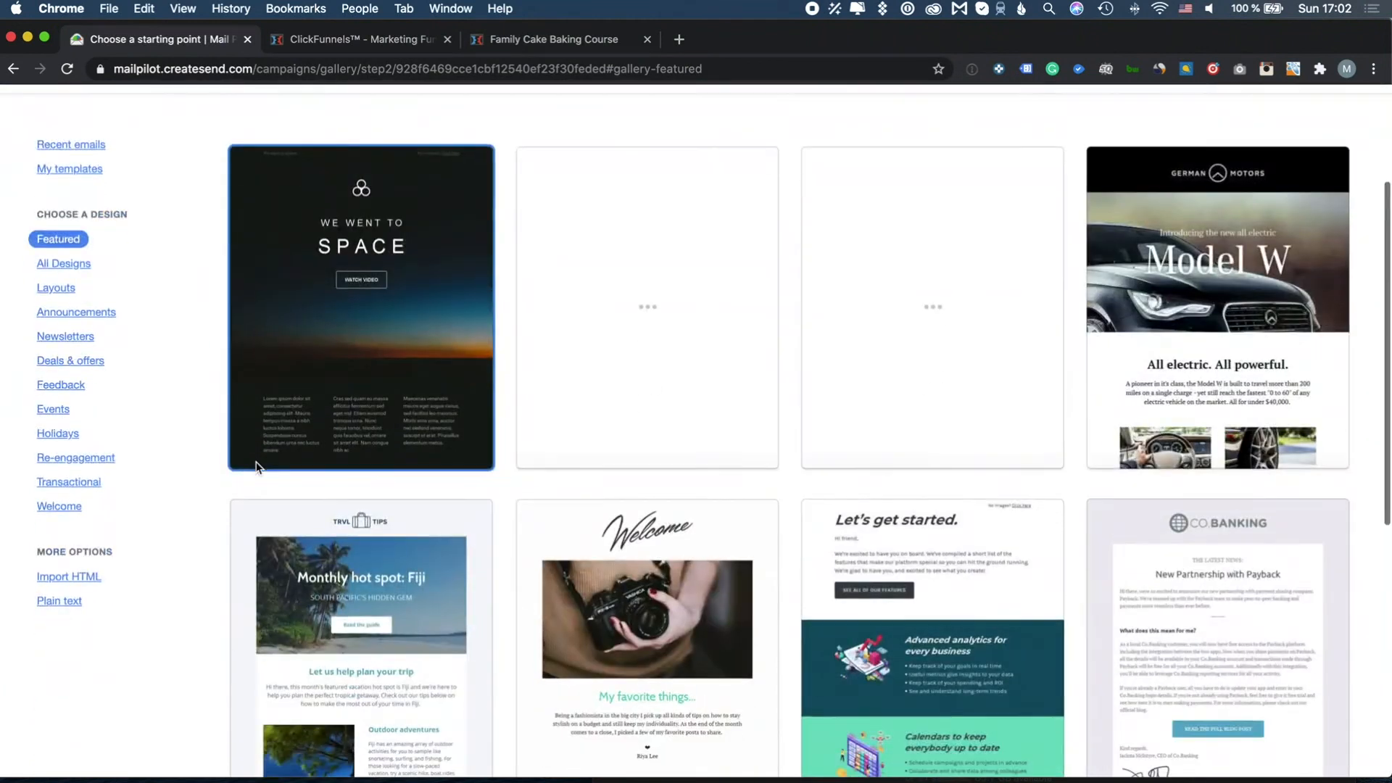
pyautogui.click(82, 351)
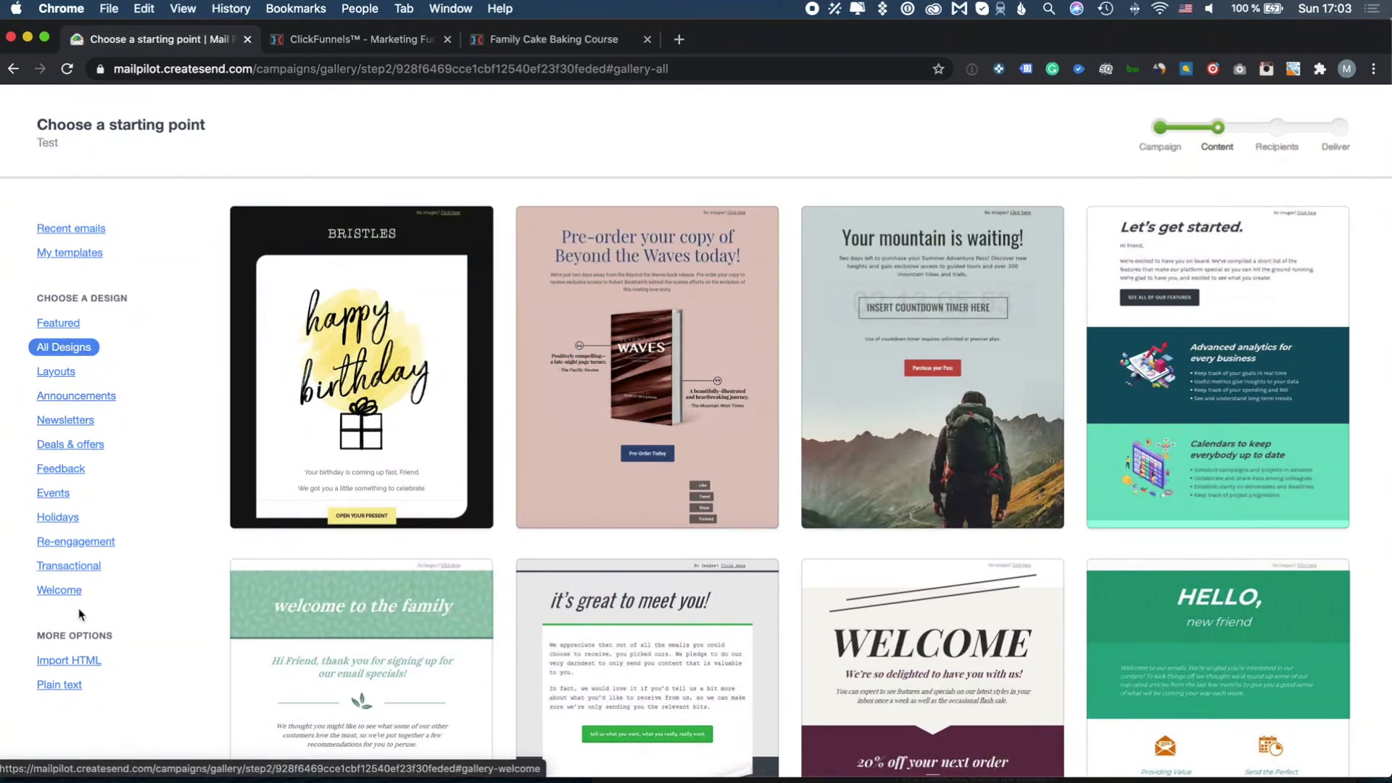
pyautogui.scroll(-1, 85, 570)
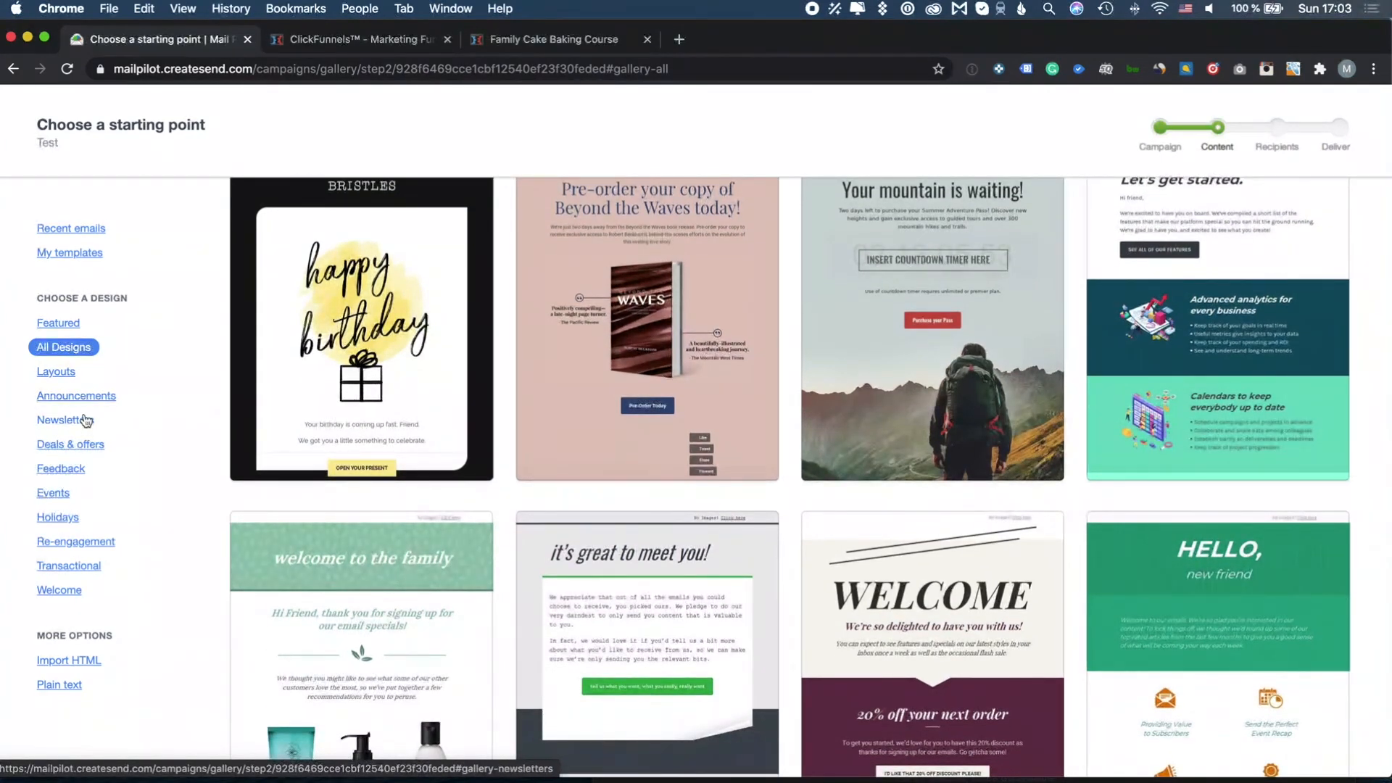
pyautogui.scroll(-5, 87, 377)
pyautogui.click(55, 321)
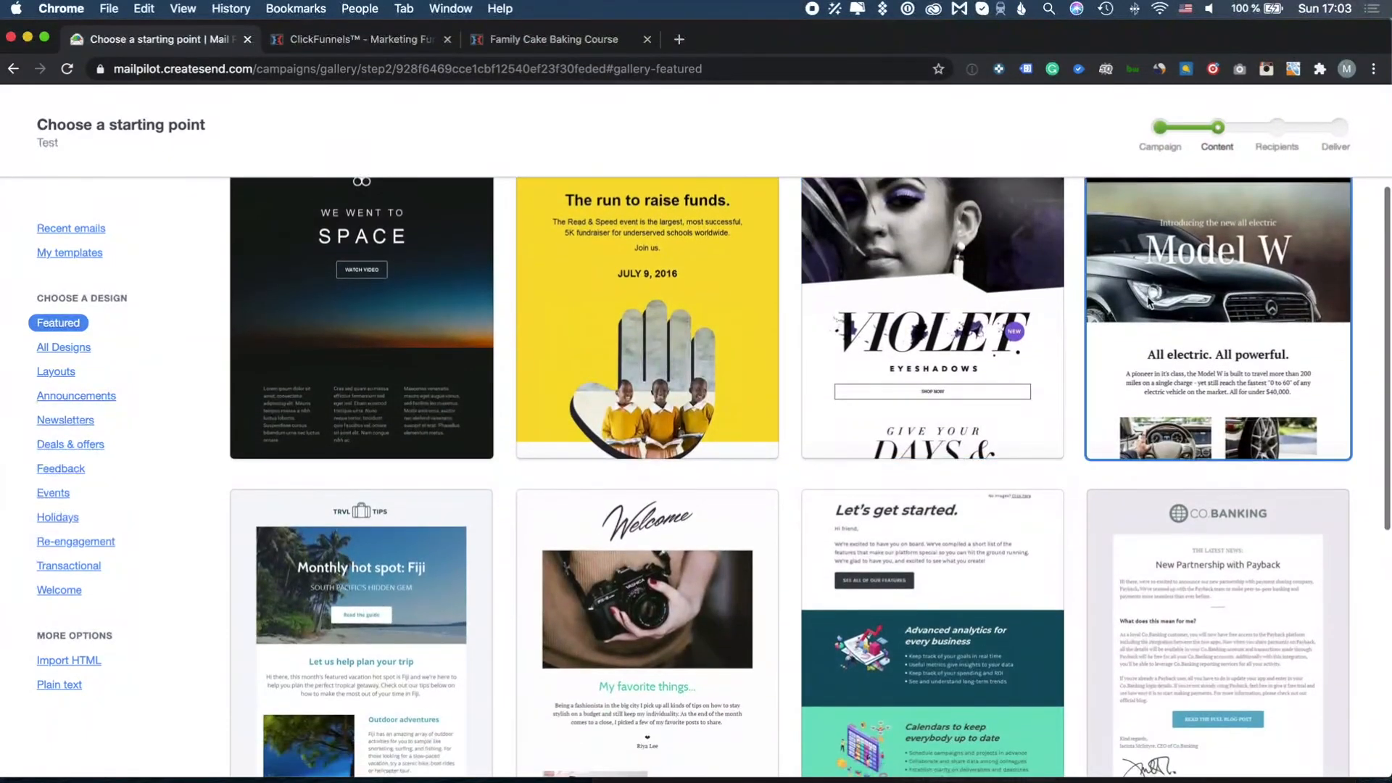
pyautogui.scroll(2, 1233, 319)
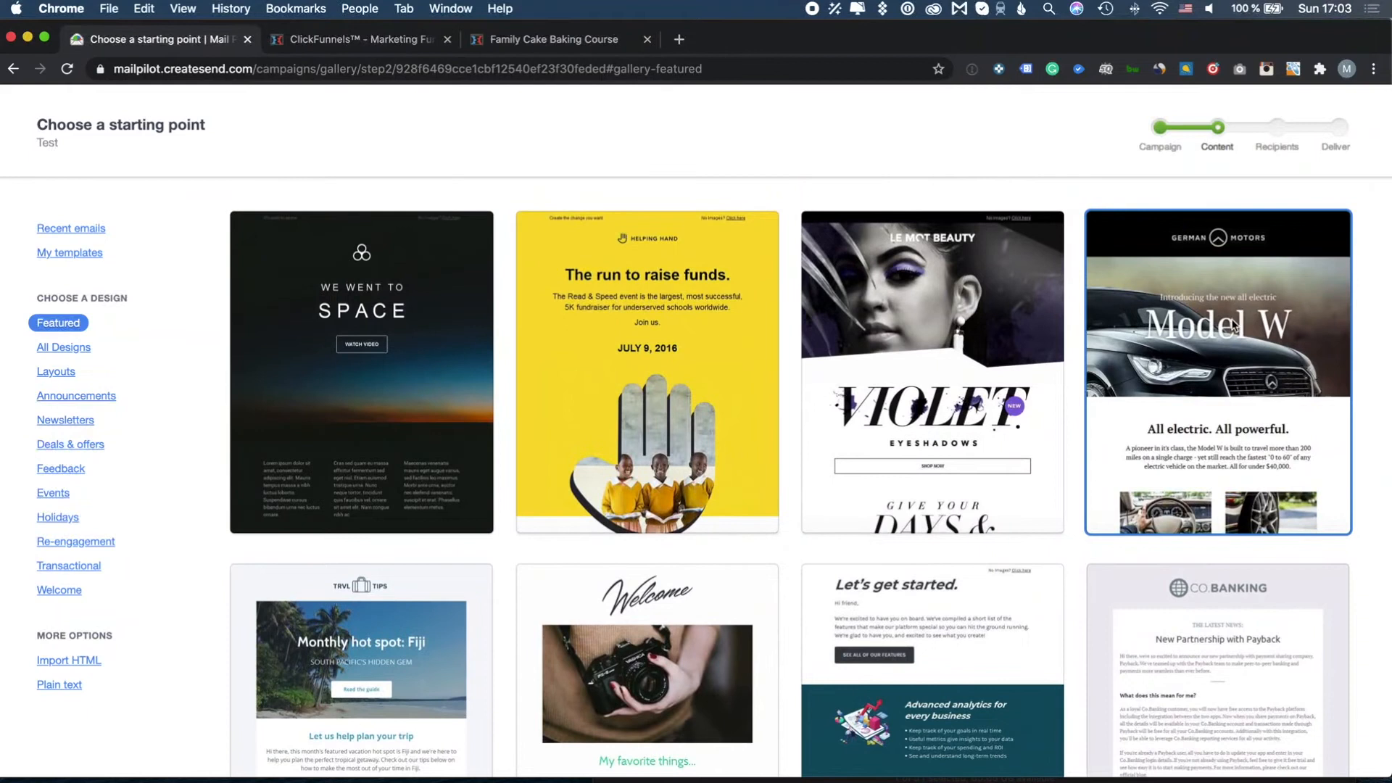
# Start the Test email from the Model W design, look it over, and return to Overview
pyautogui.click(1236, 327)
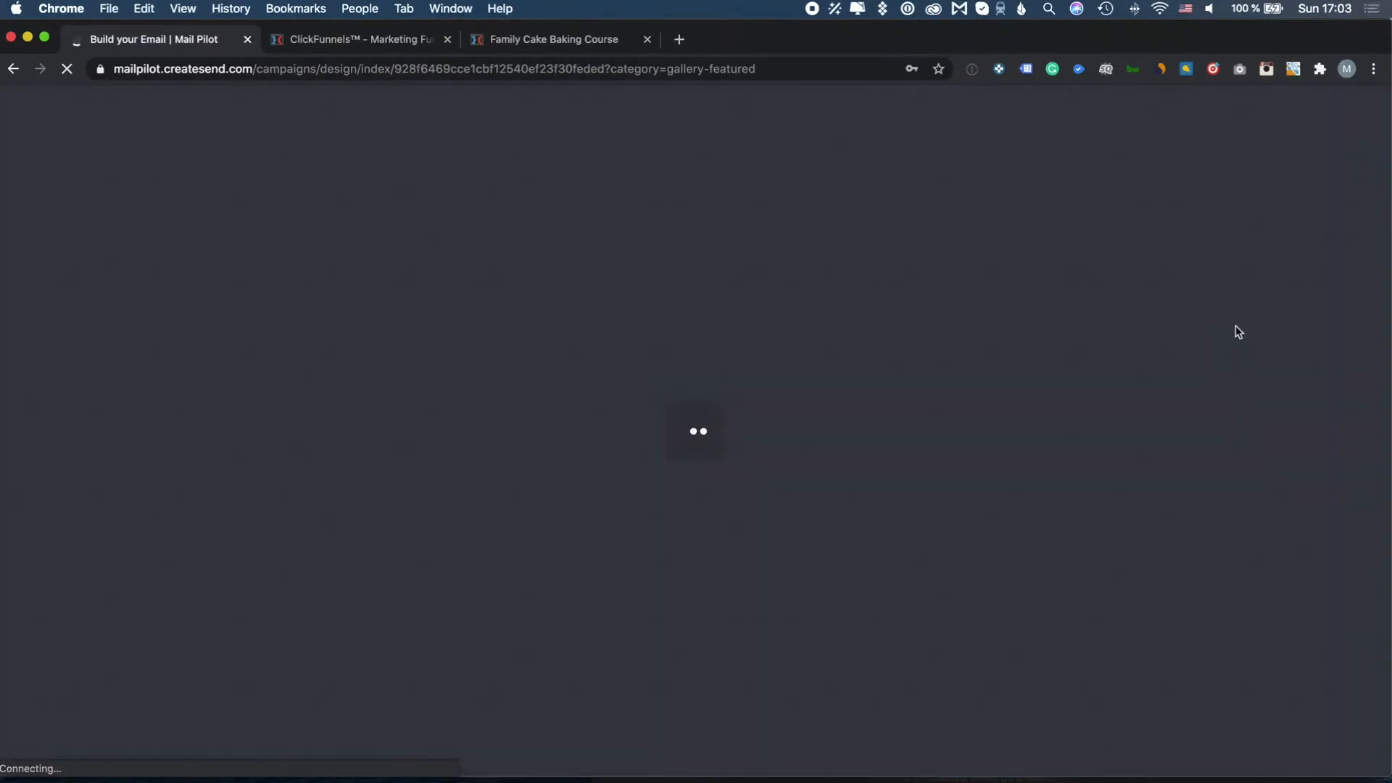
pyautogui.scroll(-7, 554, 364)
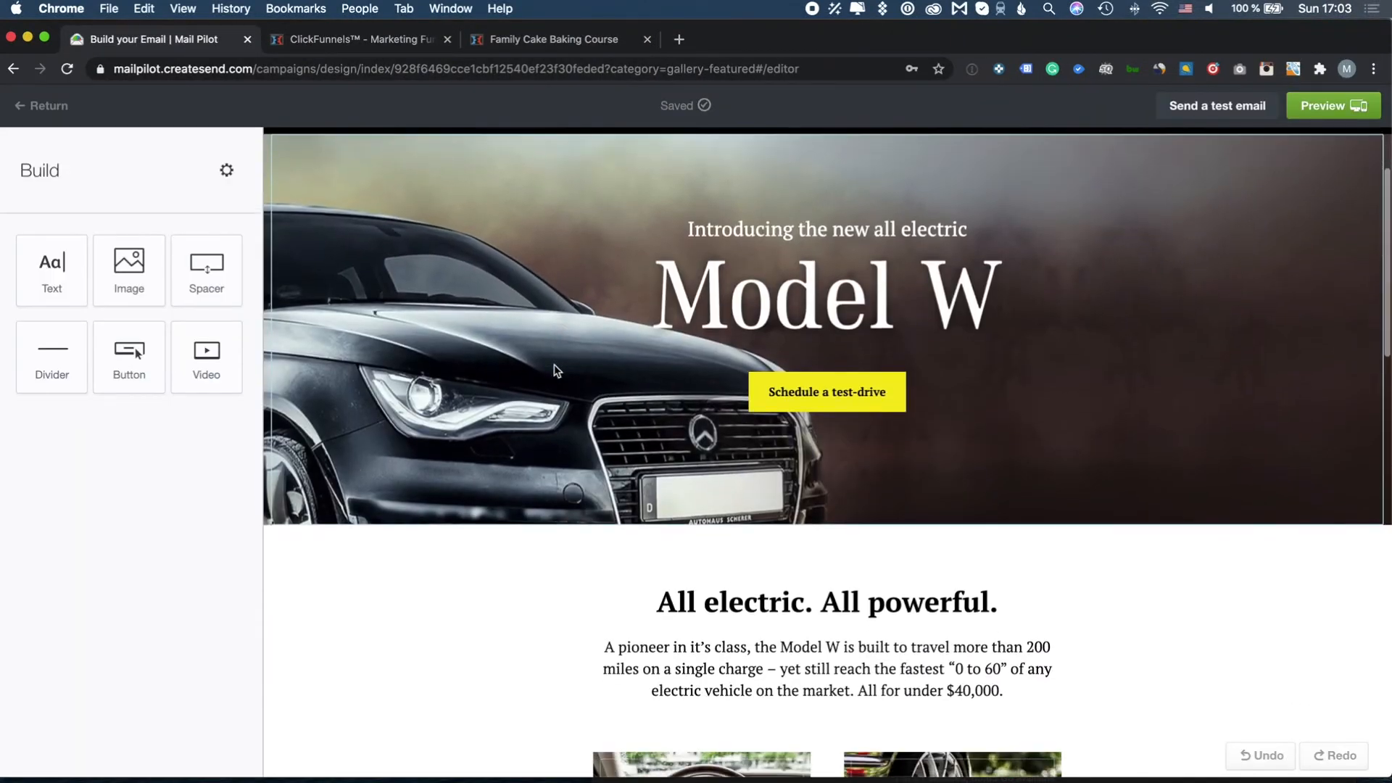
pyautogui.scroll(-12, 554, 371)
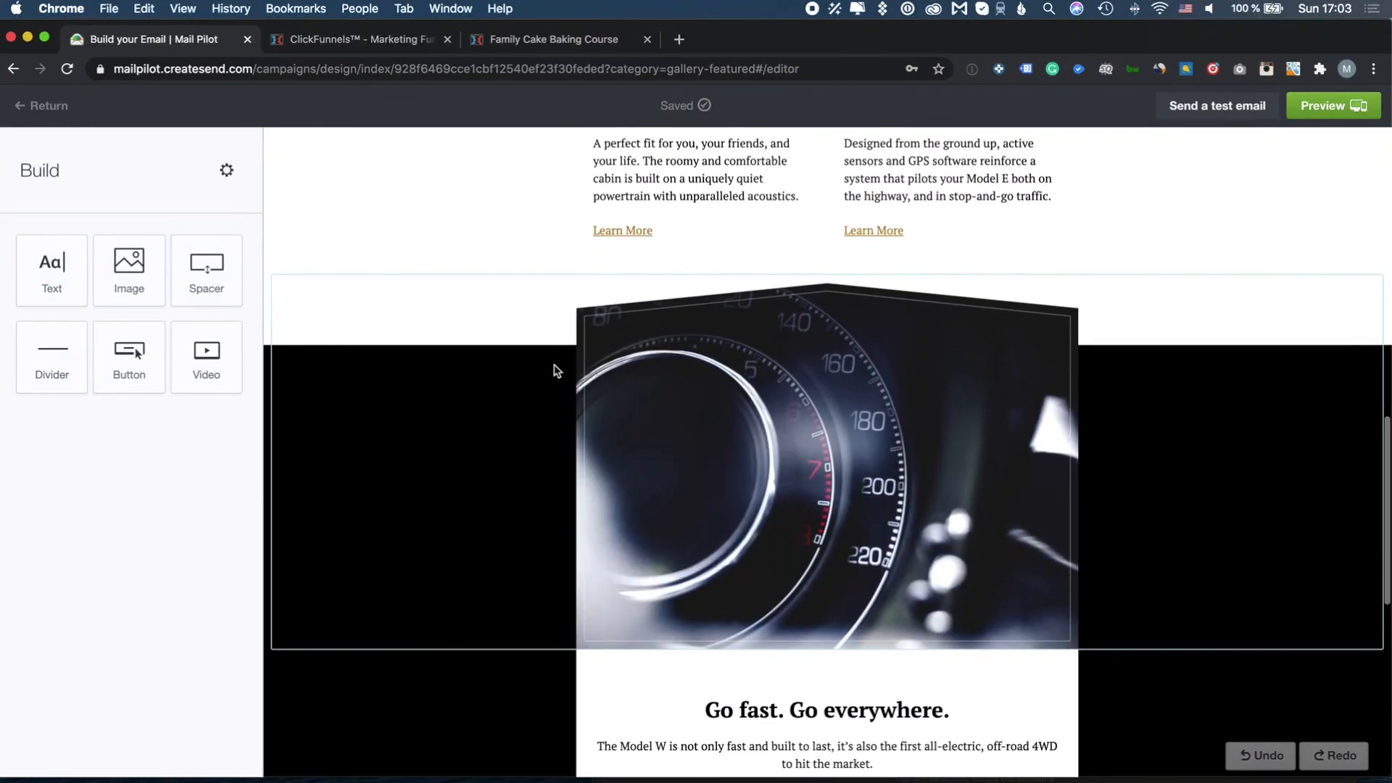
pyautogui.scroll(19, 554, 371)
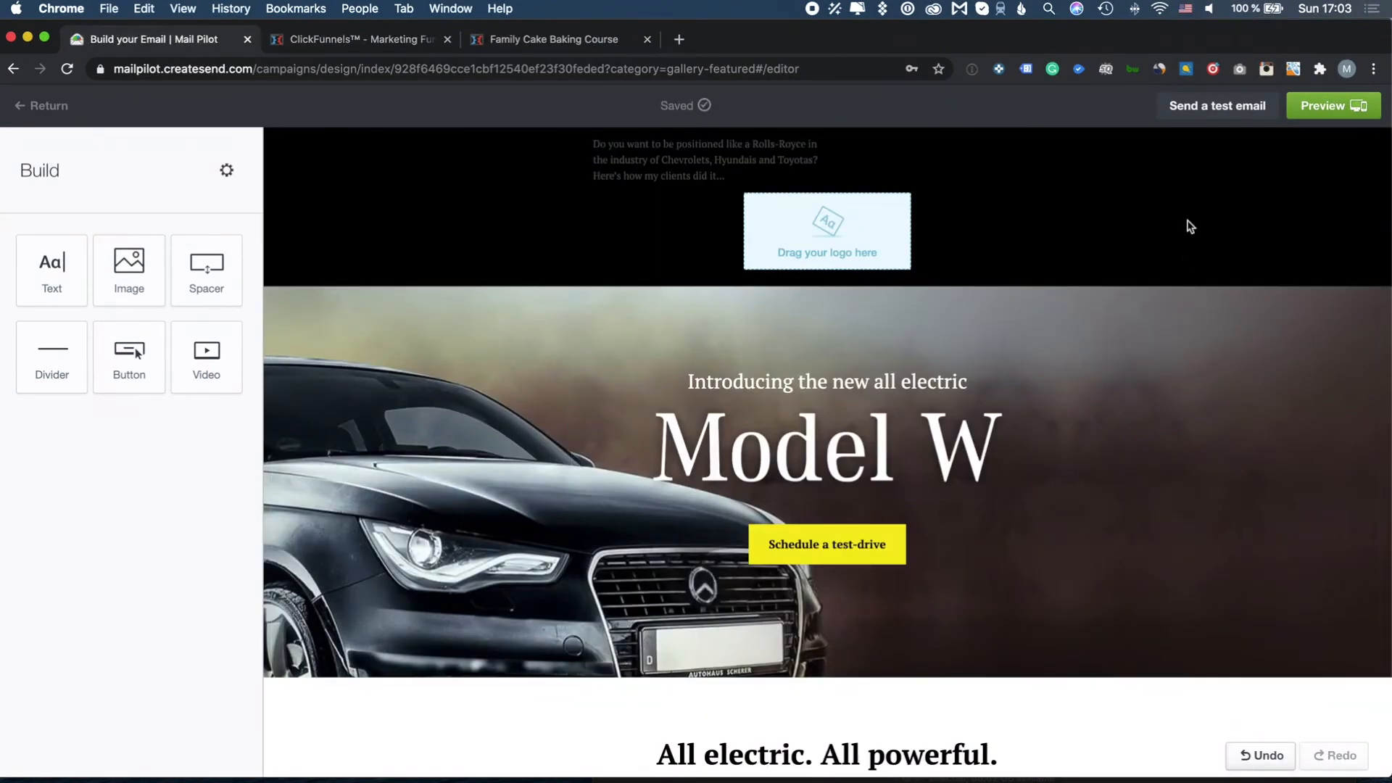
pyautogui.click(49, 106)
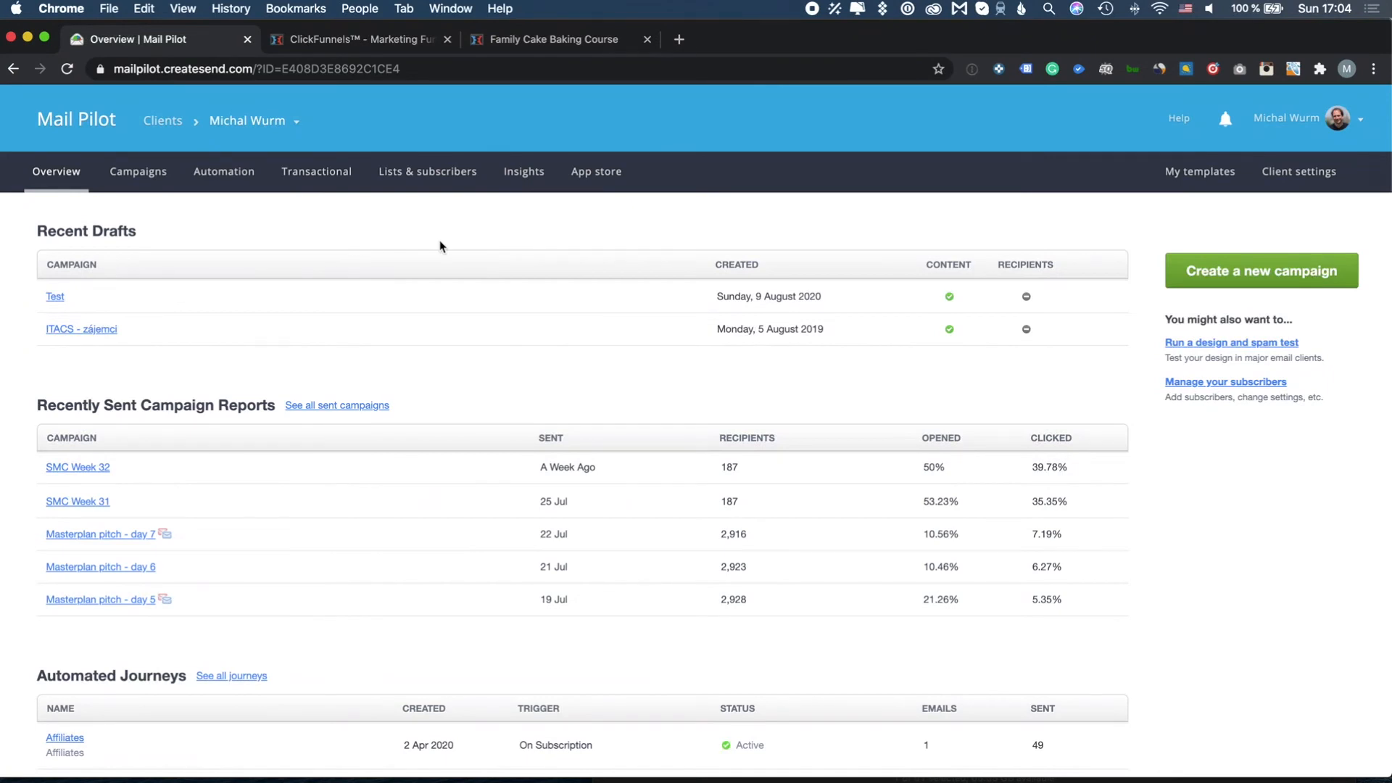
# Start a new campaign named 'SMC Week 33' from a past name suggestion
pyautogui.click(149, 178)
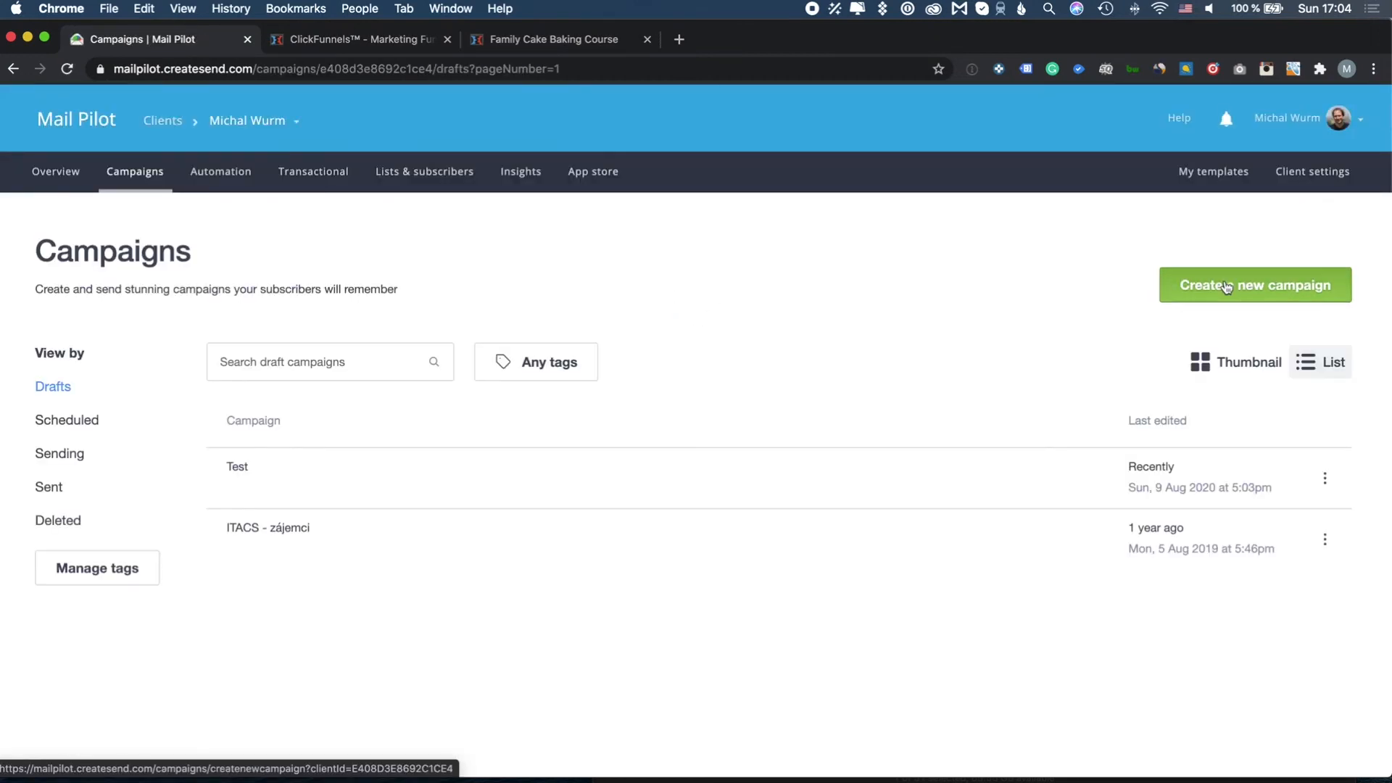
pyautogui.click(1226, 288)
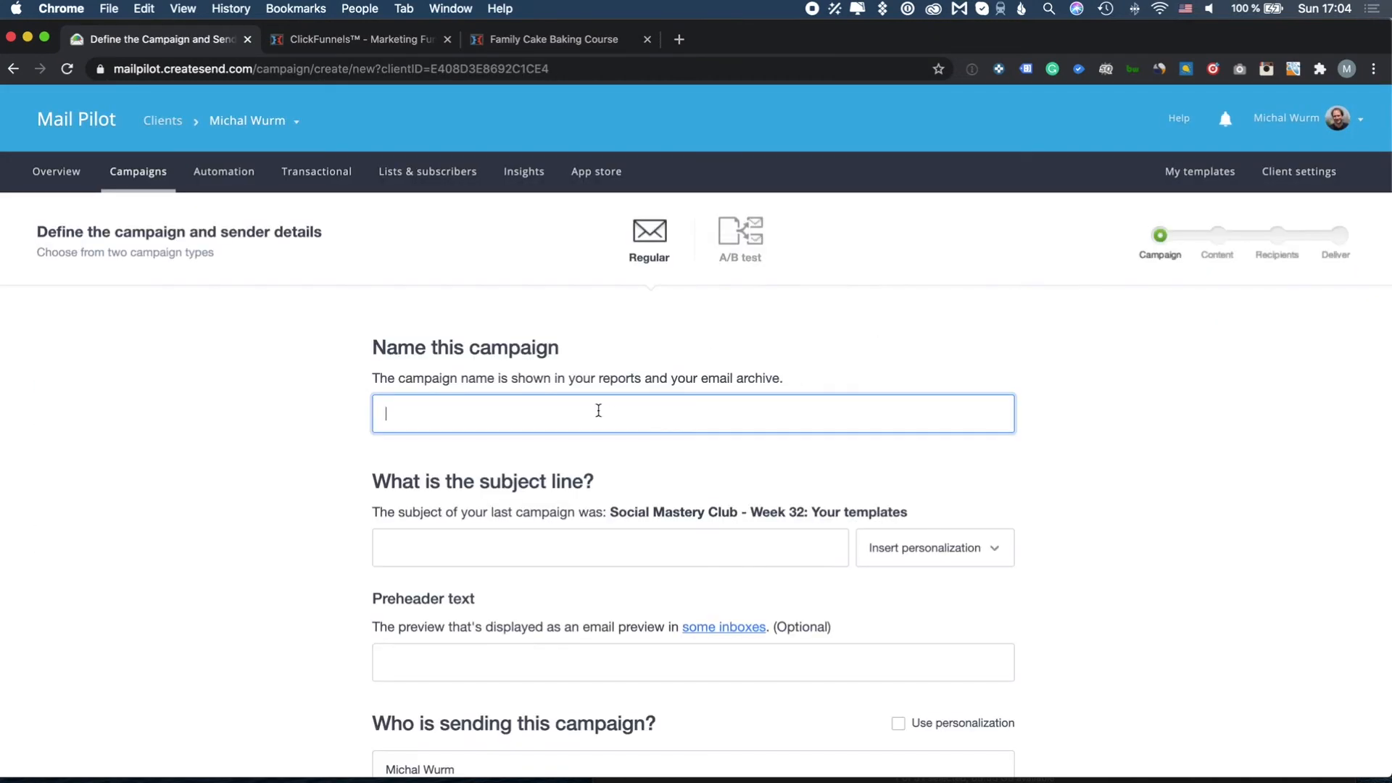
pyautogui.write('SMC')
pyautogui.click(471, 456)
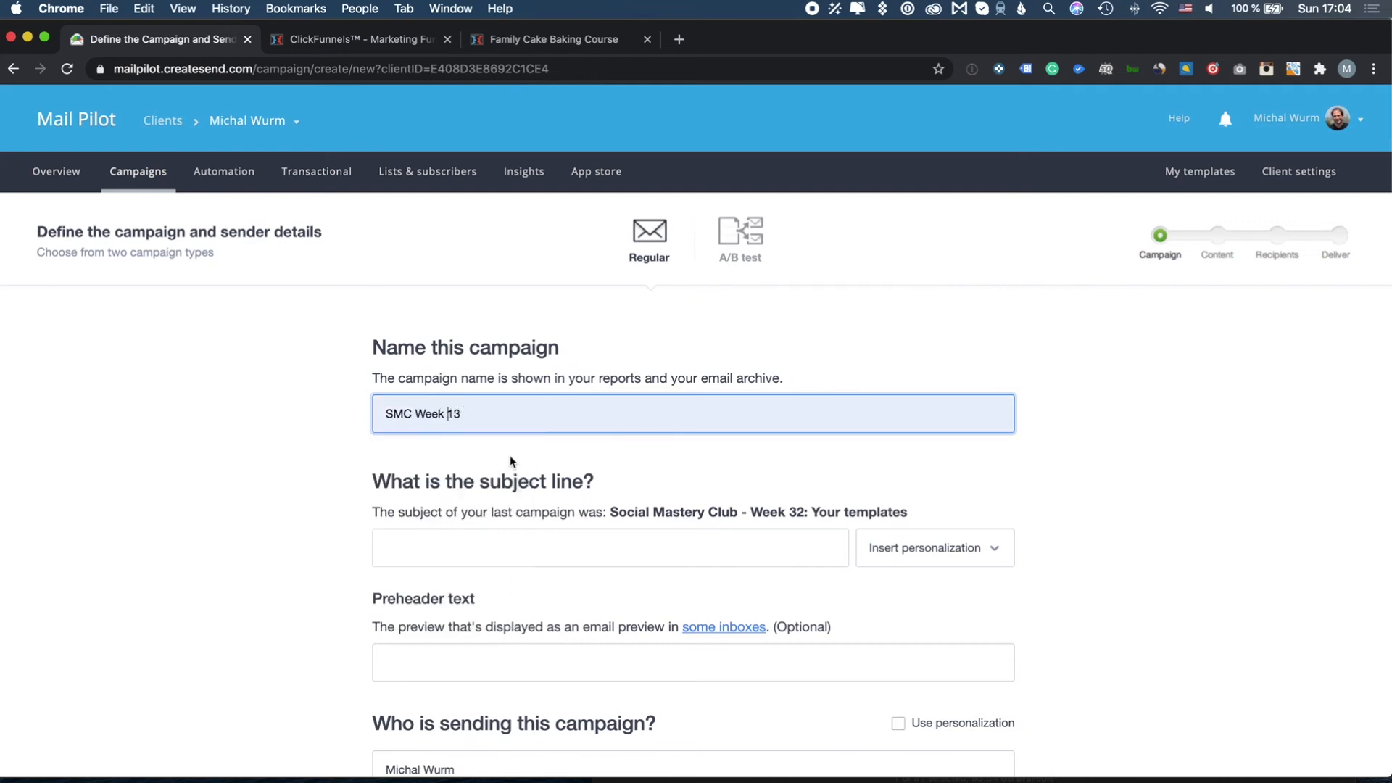
pyautogui.press('Left')
pyautogui.press('BackSpace')
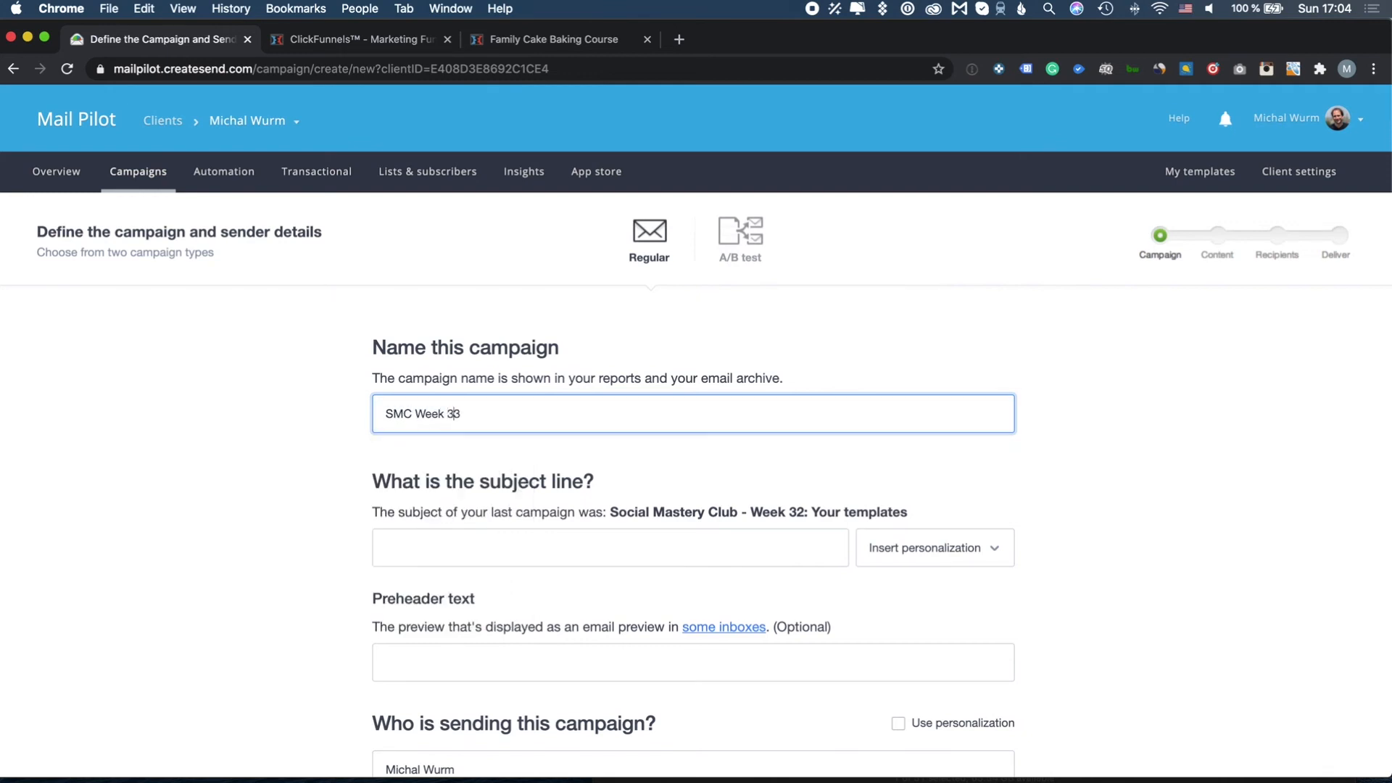
# Set the subject to 'Social Mastery Club - Week 33: Your templates'
pyautogui.scroll(-1, 478, 446)
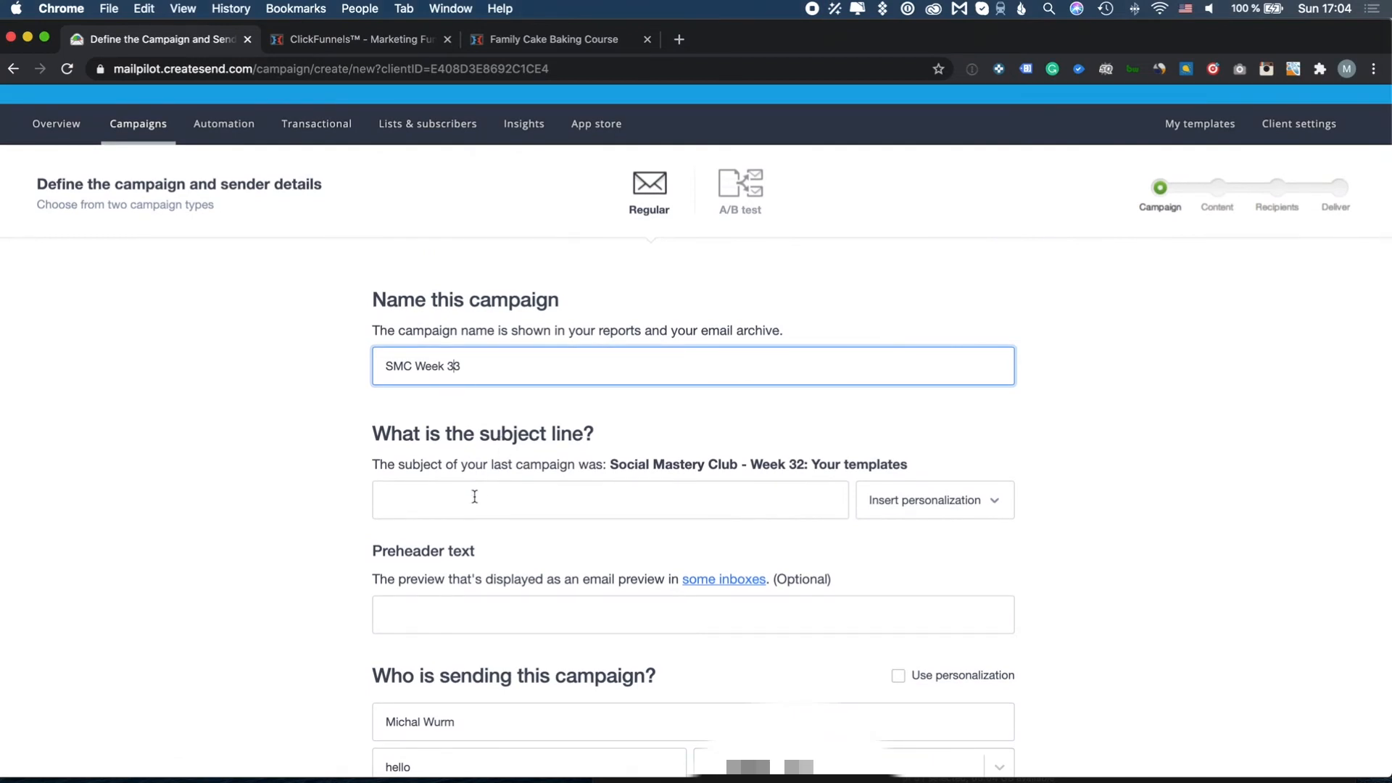
pyautogui.click(475, 496)
pyautogui.write('SMC Week 33')
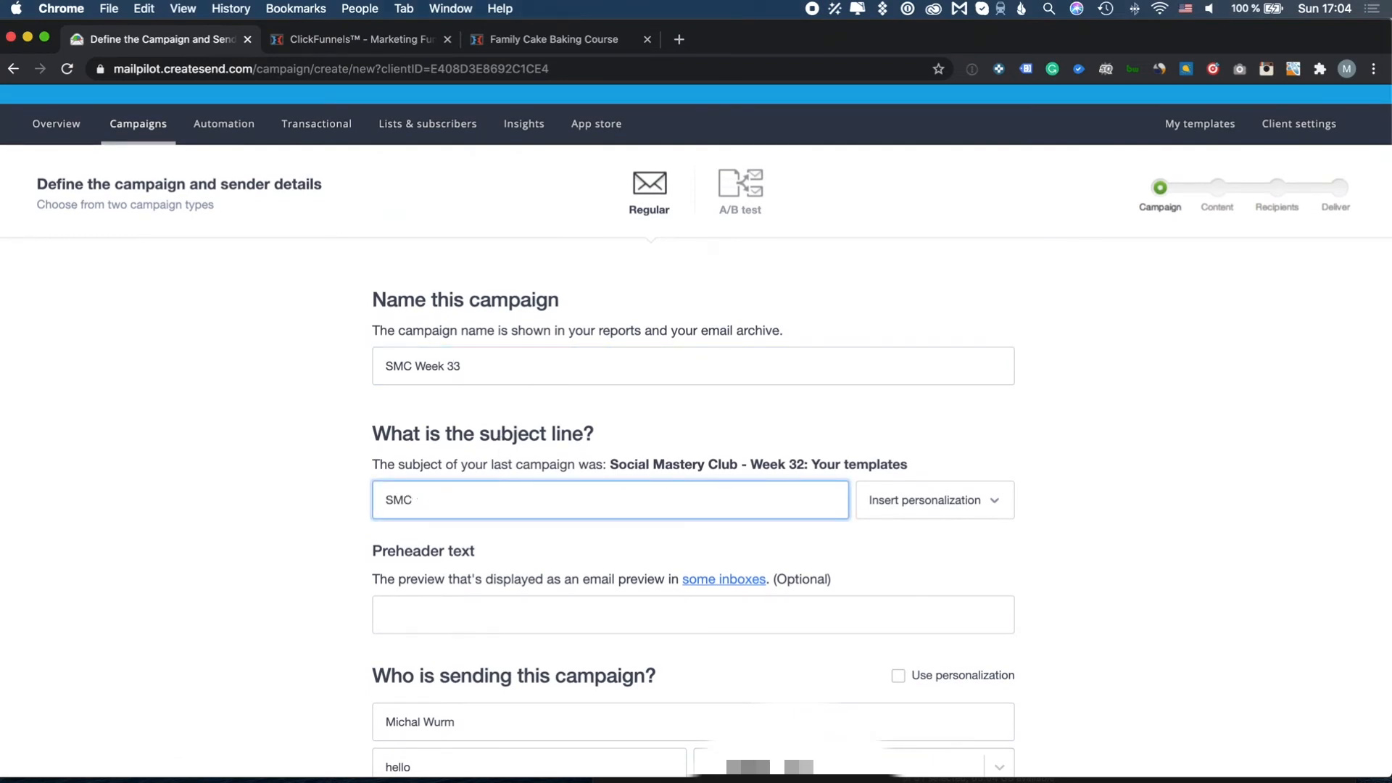
pyautogui.write('So')
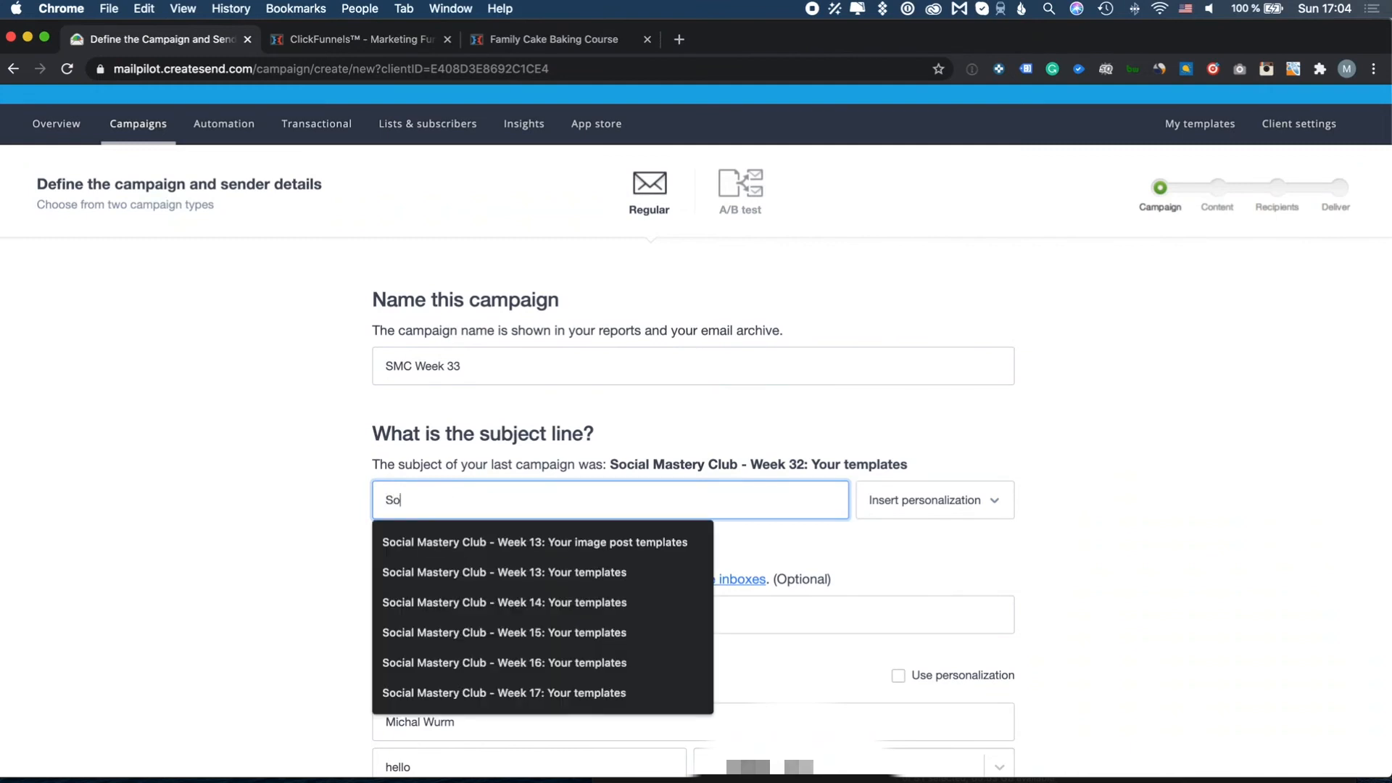
pyautogui.click(430, 568)
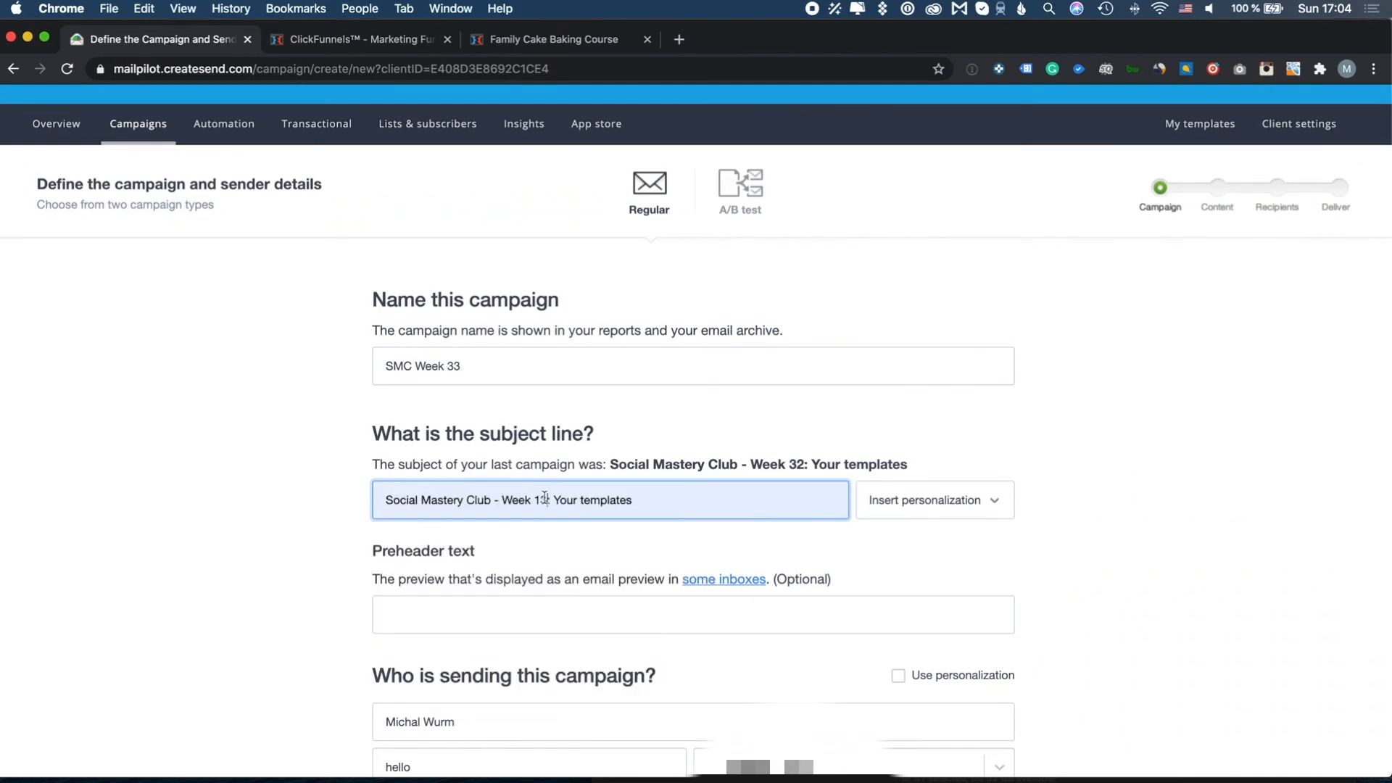
pyautogui.click(545, 498)
pyautogui.press('BackSpace')
pyautogui.press('BackSpace')
pyautogui.write('33')
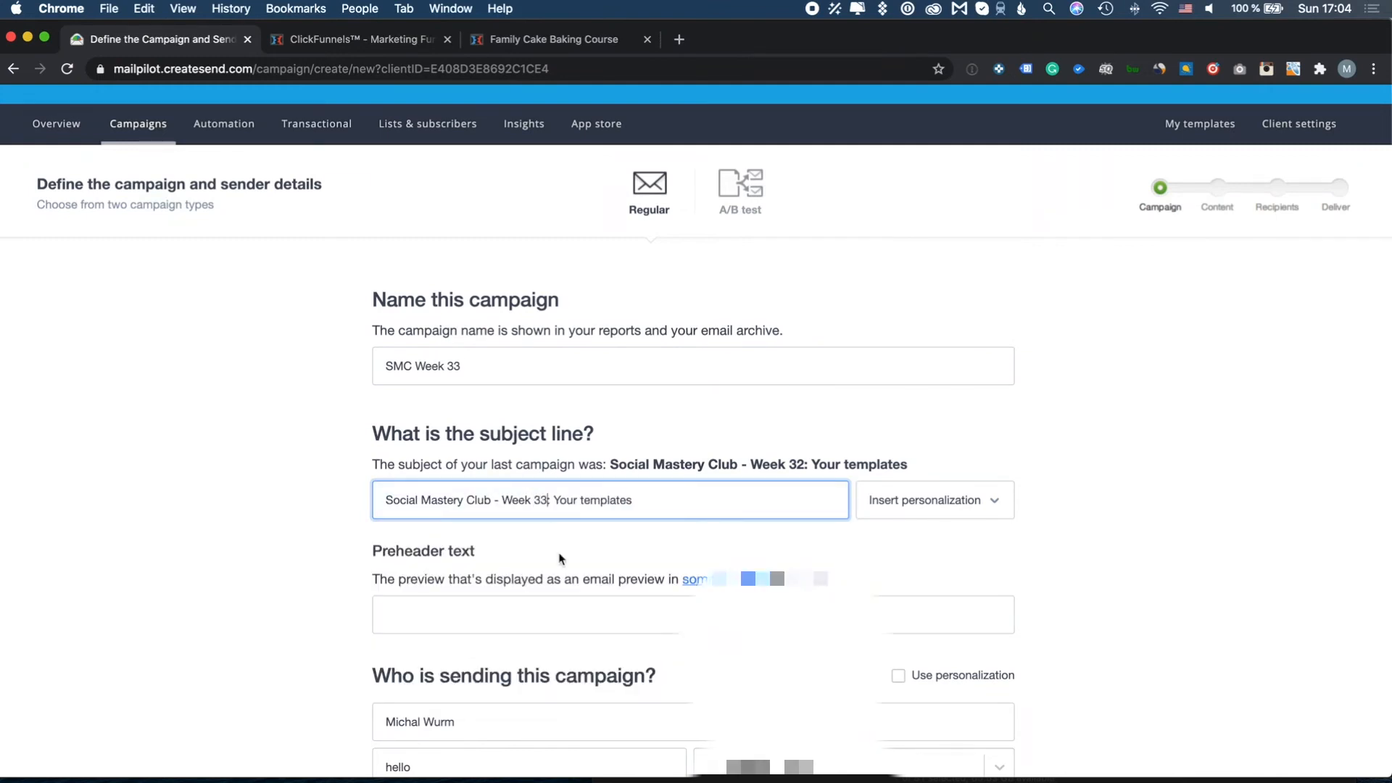
# Fill the preheader from the next-week templates suggestion and continue to content
pyautogui.scroll(-2, 559, 558)
pyautogui.click(547, 530)
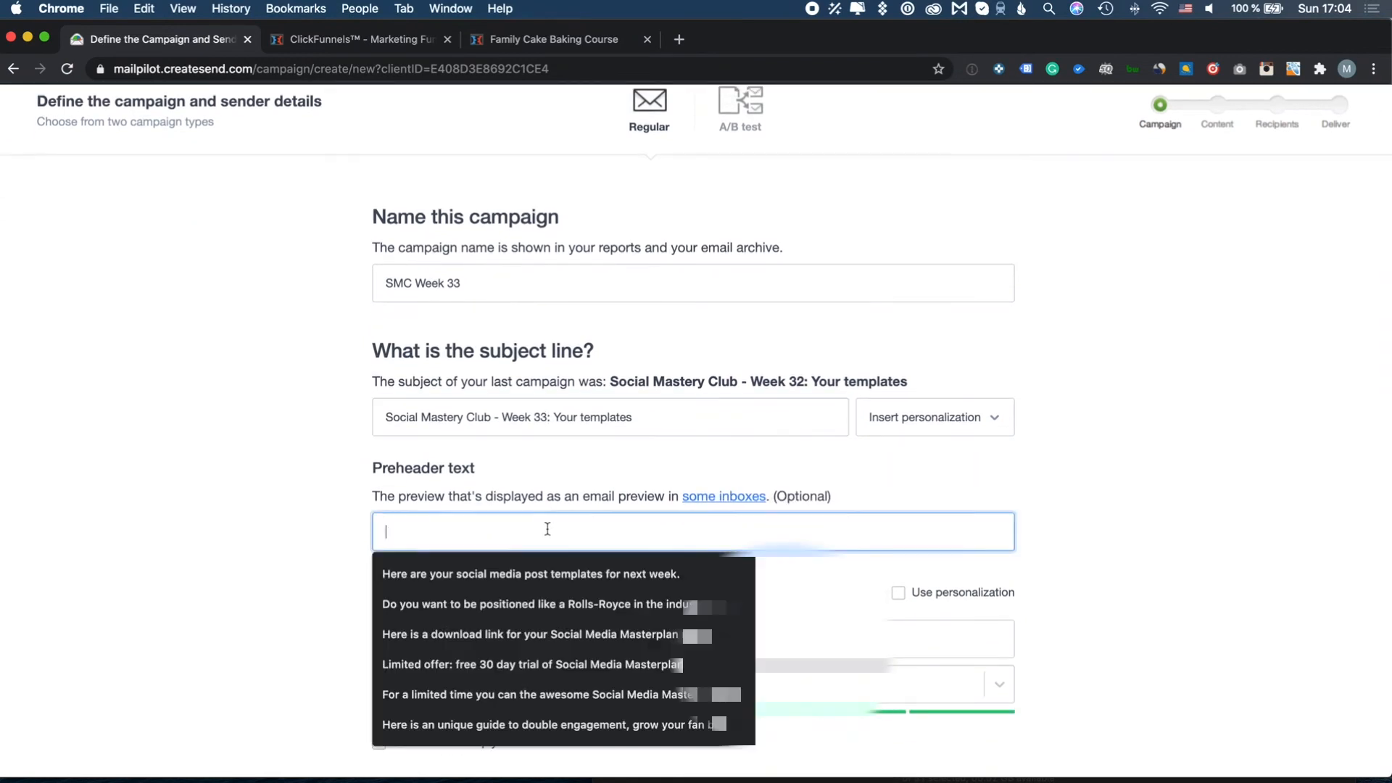
pyautogui.click(548, 573)
pyautogui.scroll(-3, 354, 555)
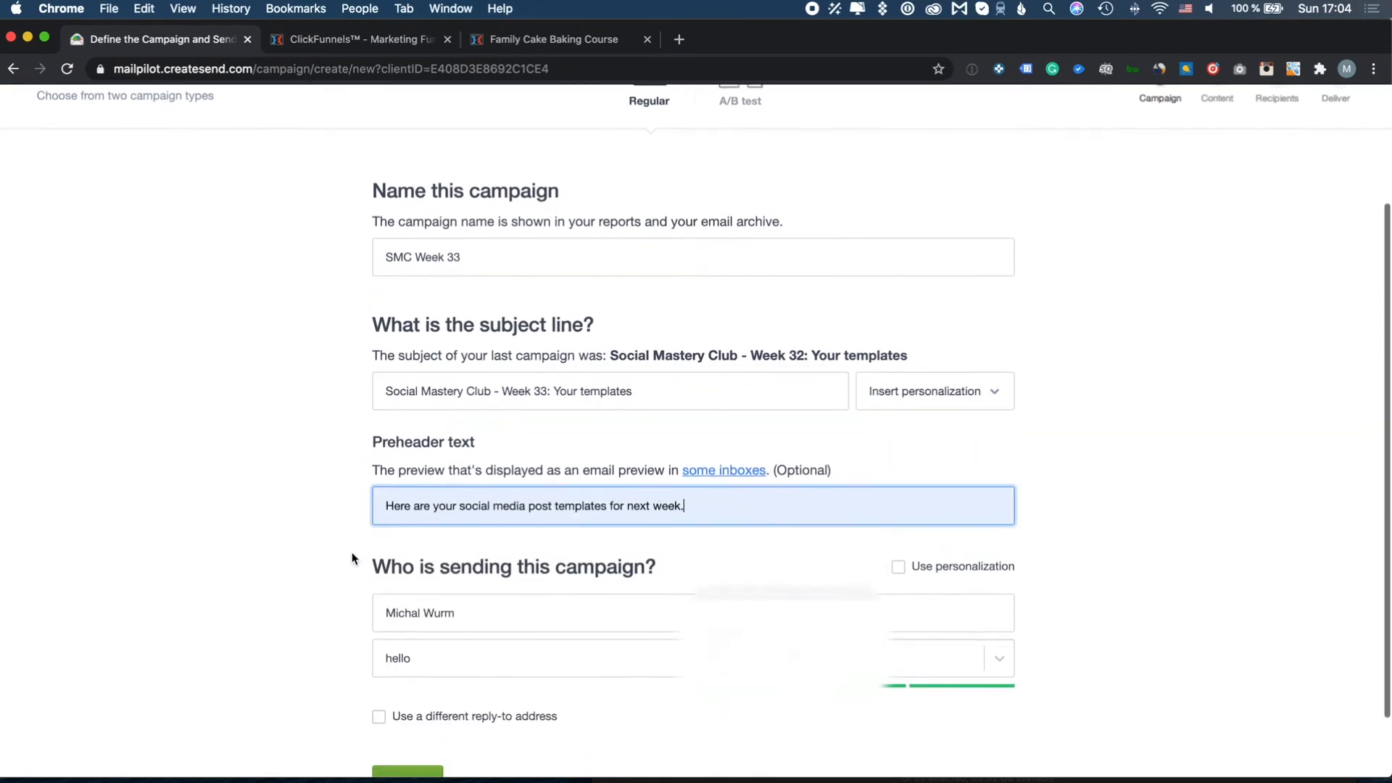
pyautogui.click(408, 698)
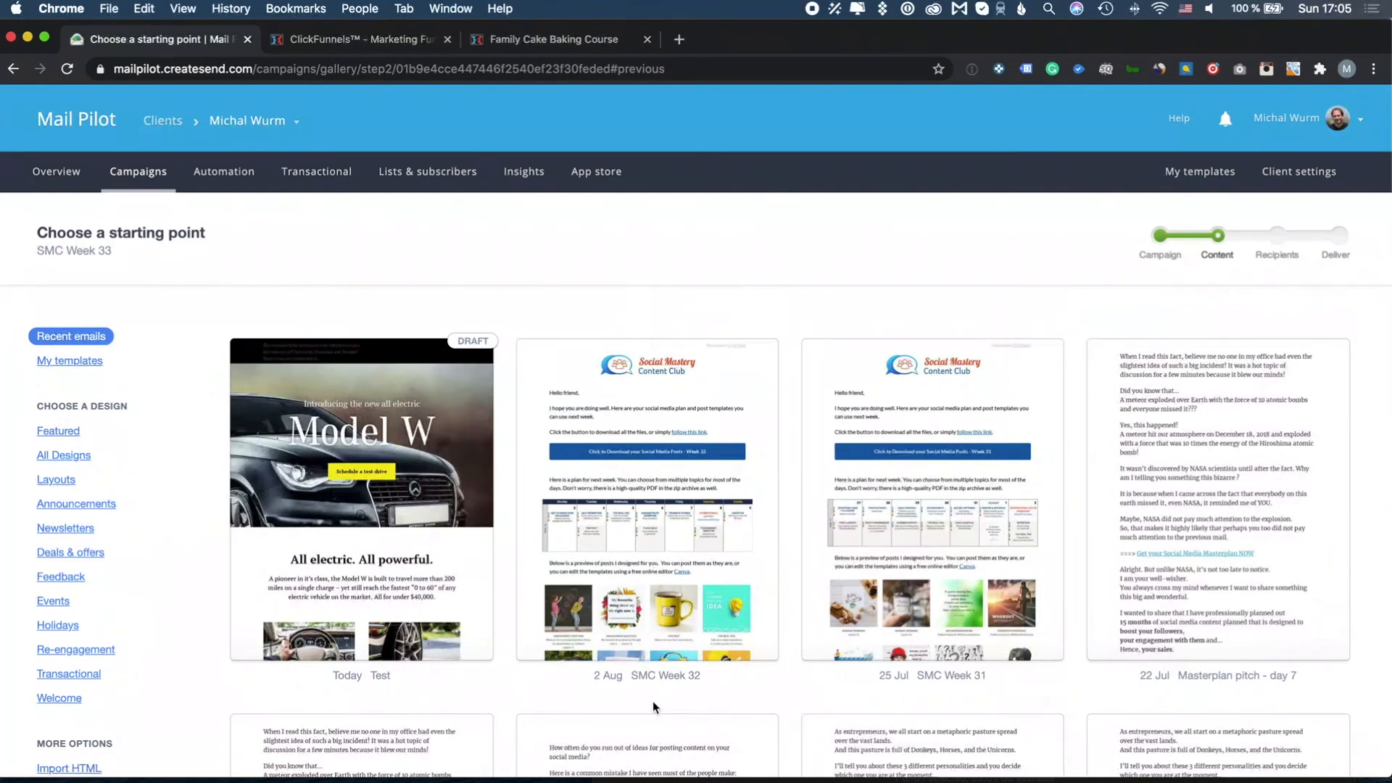
# Use the SMC Week 32 email from Recent emails as the starting design
pyautogui.click(681, 495)
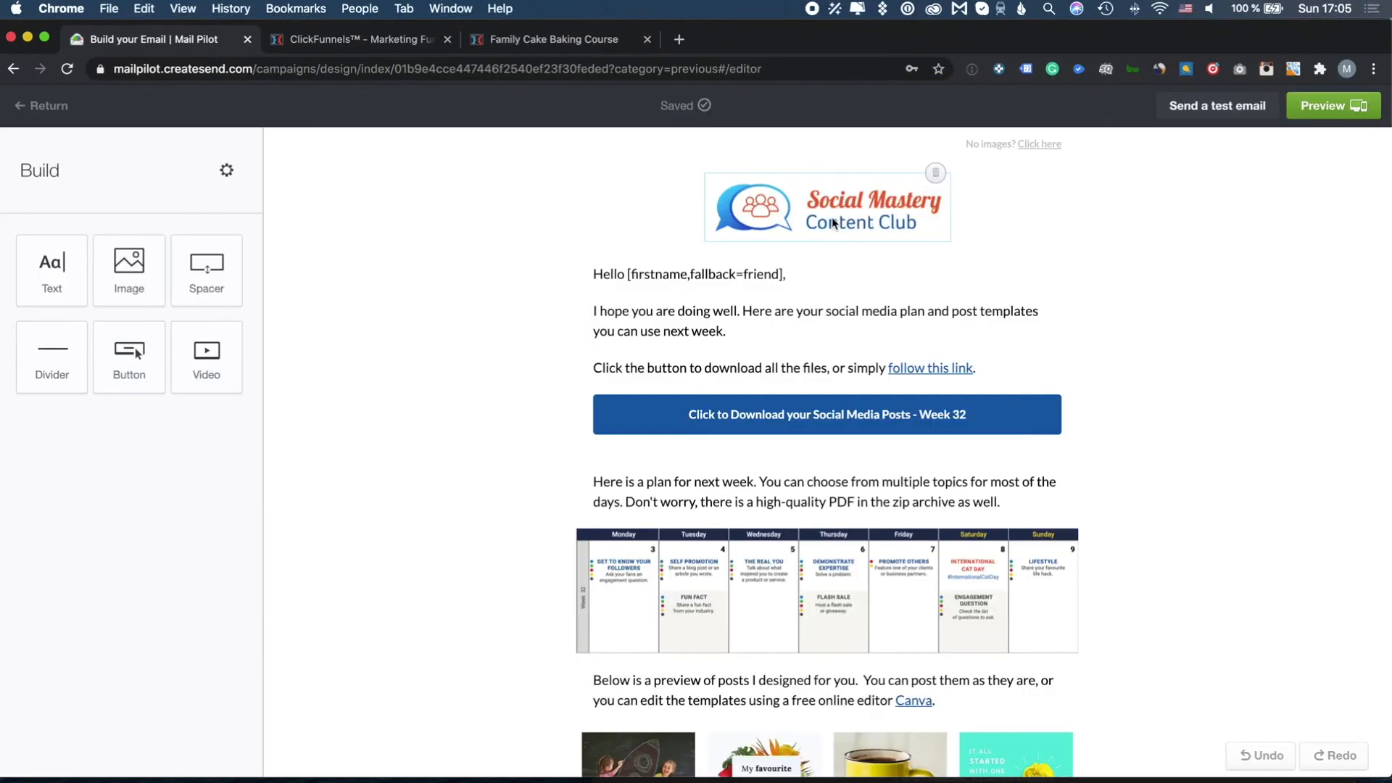
# Change the download button text to Week 33 and start editing its Week_32 link address
pyautogui.click(966, 417)
pyautogui.doubleClick(227, 271)
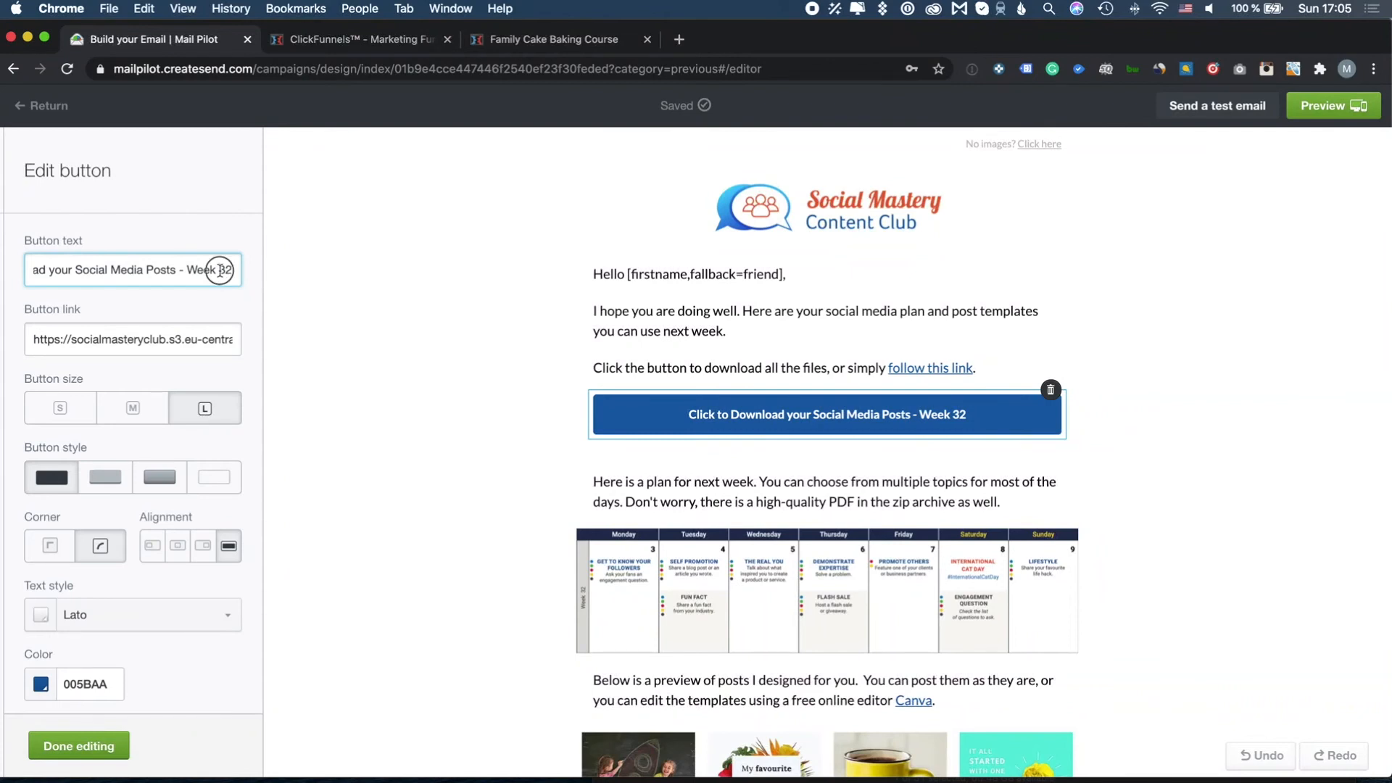
pyautogui.write('33')
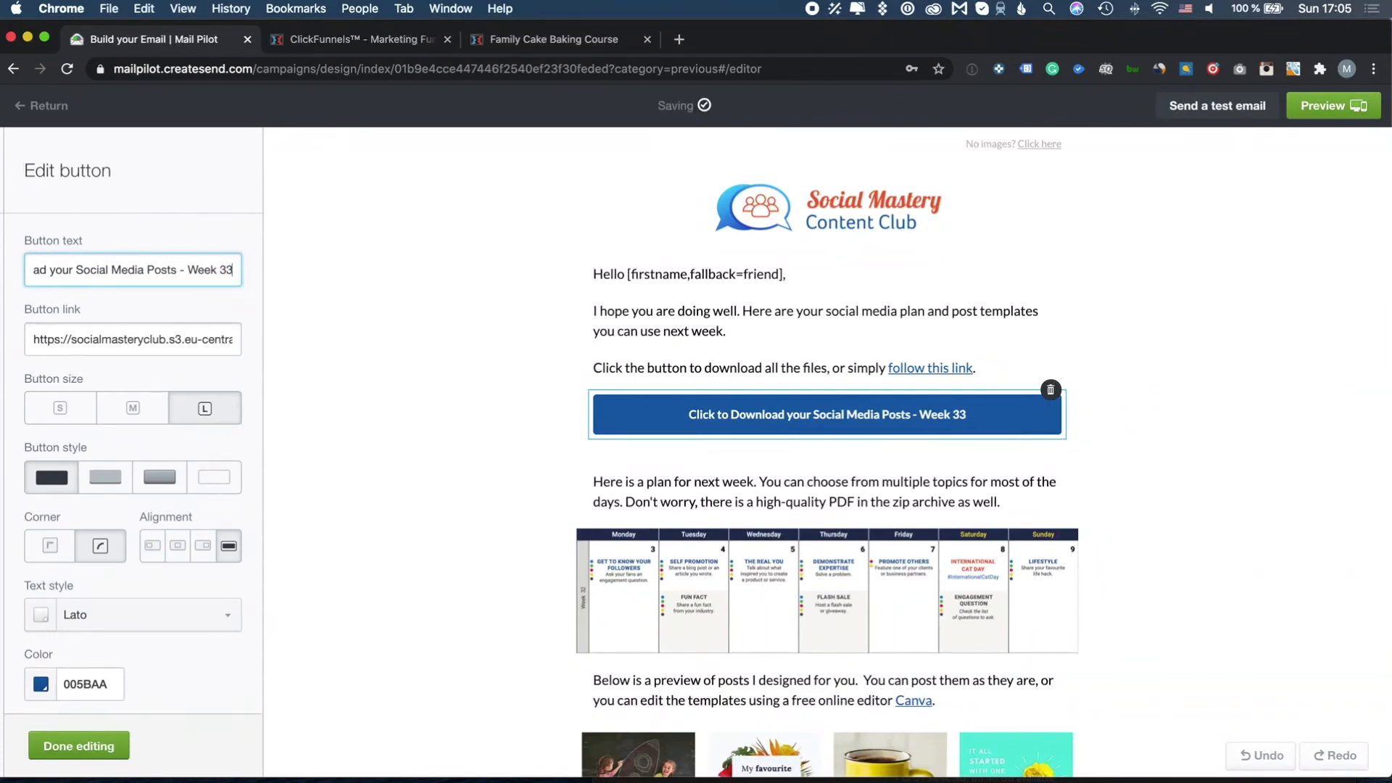
pyautogui.click(208, 339)
pyautogui.press('End')
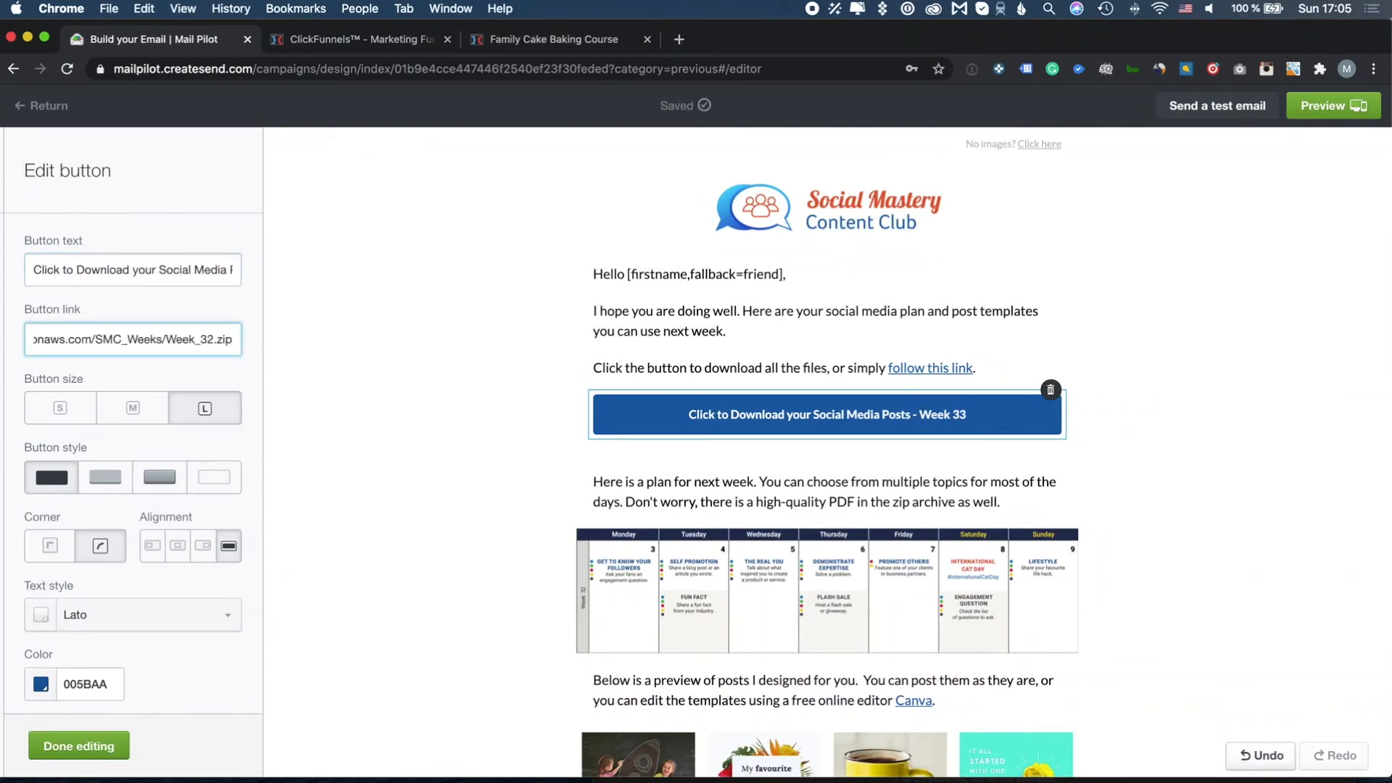
pyautogui.click(207, 335)
# Copy the Week_33.zip object URL from the Amazon S3 console
pyautogui.press('Home')
pyautogui.press('End')
pyautogui.press('super+Tab')
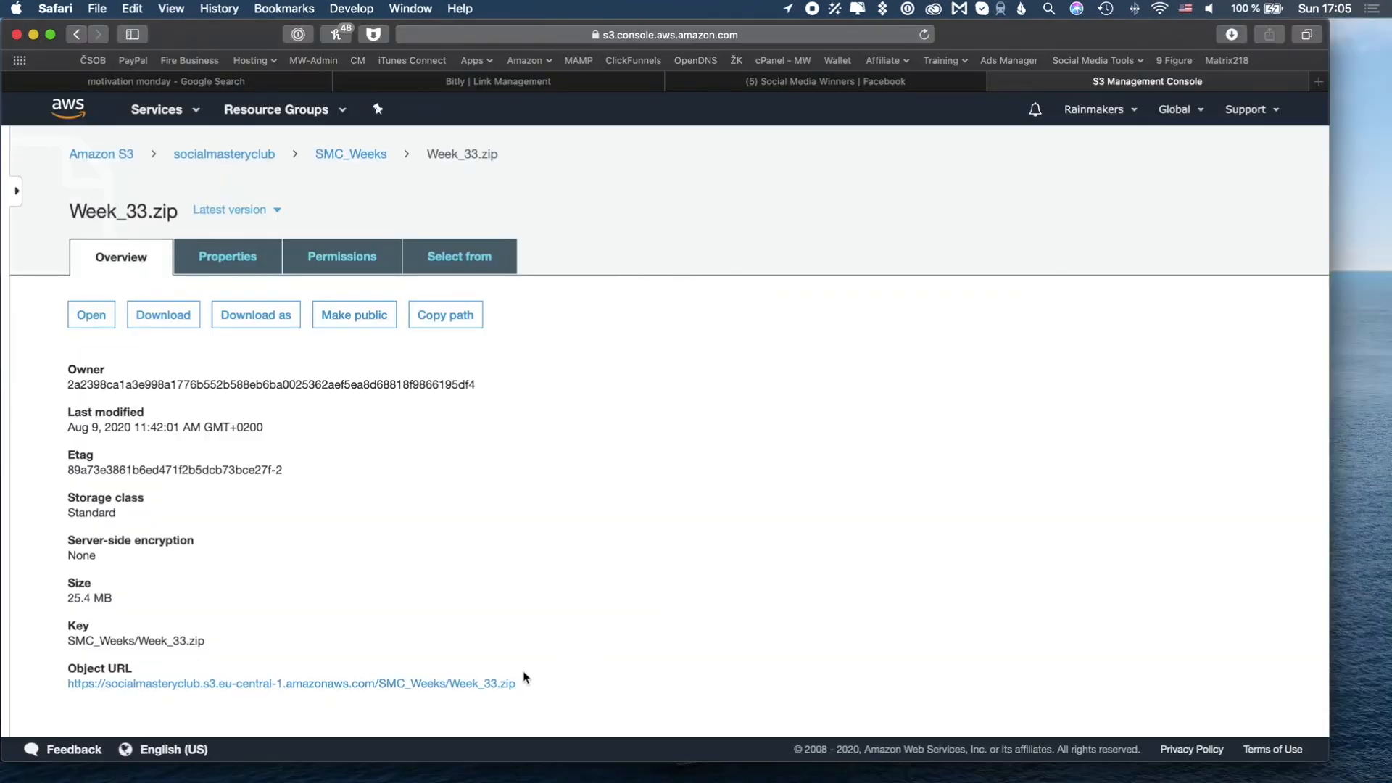
pyautogui.rightClick(489, 689)
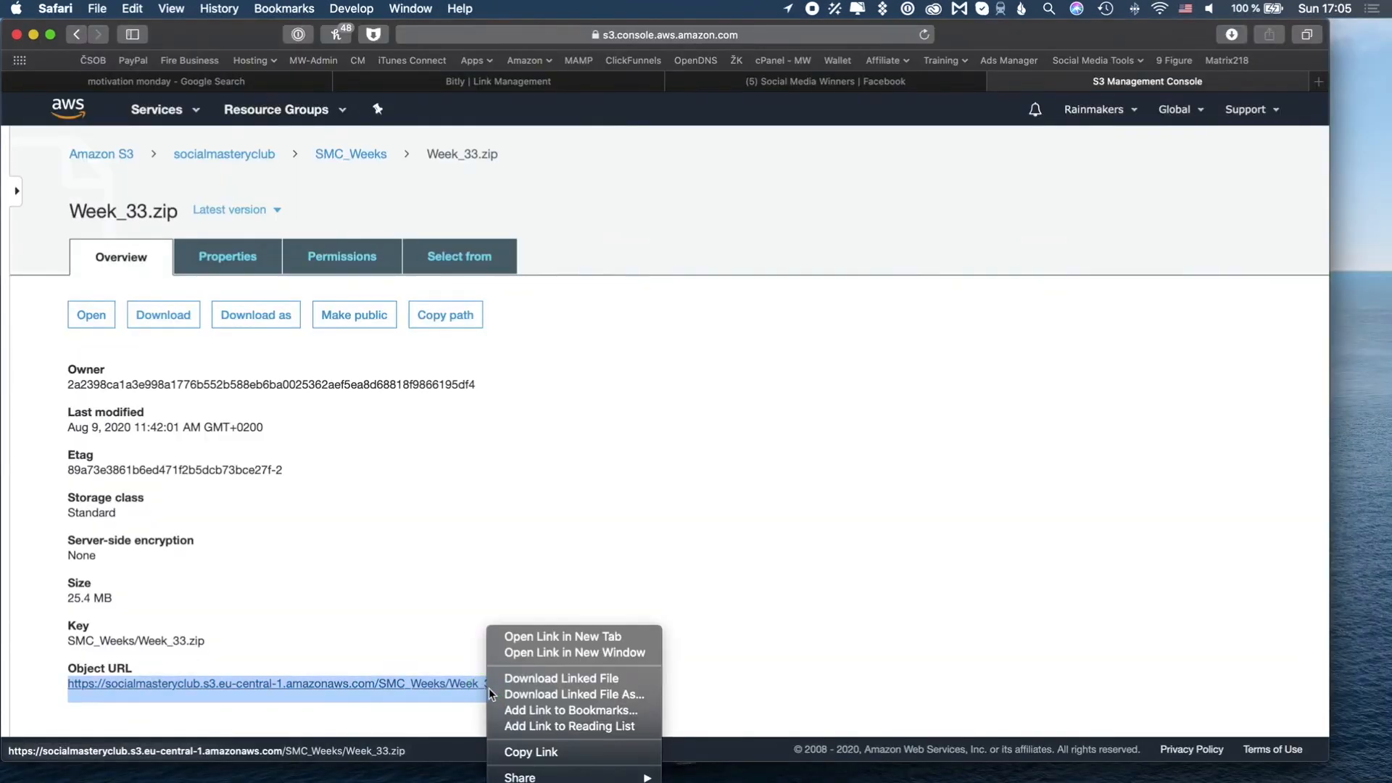
pyautogui.click(500, 752)
pyautogui.press('super+Tab')
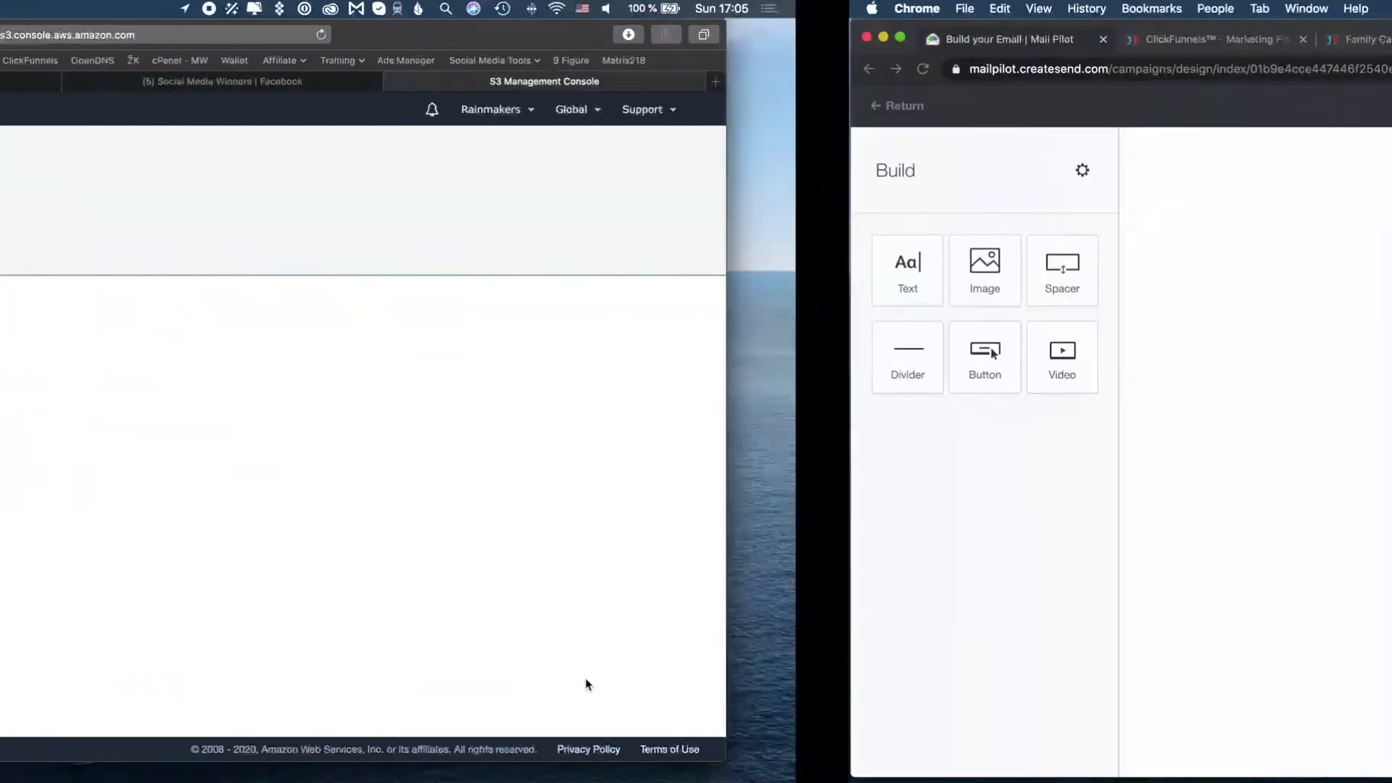
# Paste the copied Week_33.zip URL as the download button's link
pyautogui.click(638, 414)
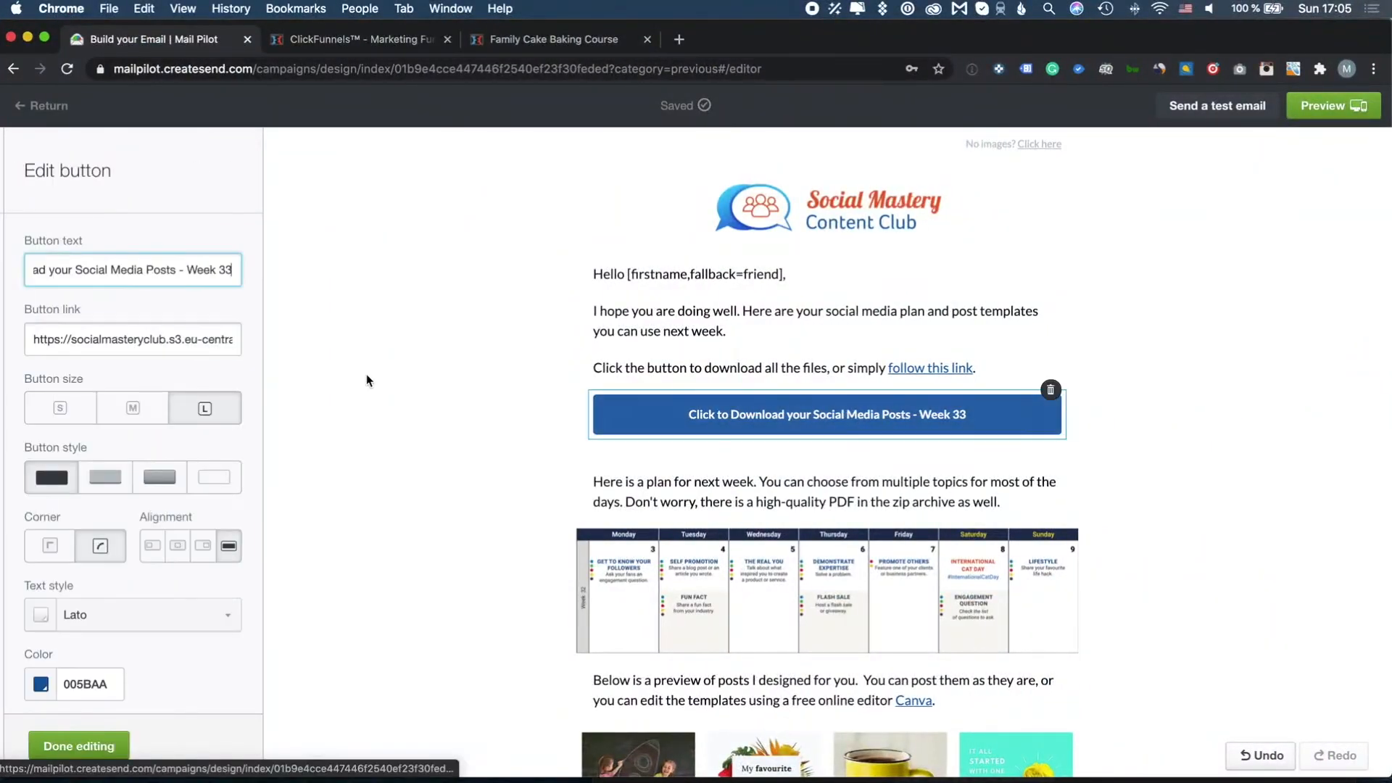
pyautogui.tripleClick(199, 340)
pyautogui.press('super+v')
pyautogui.click(78, 746)
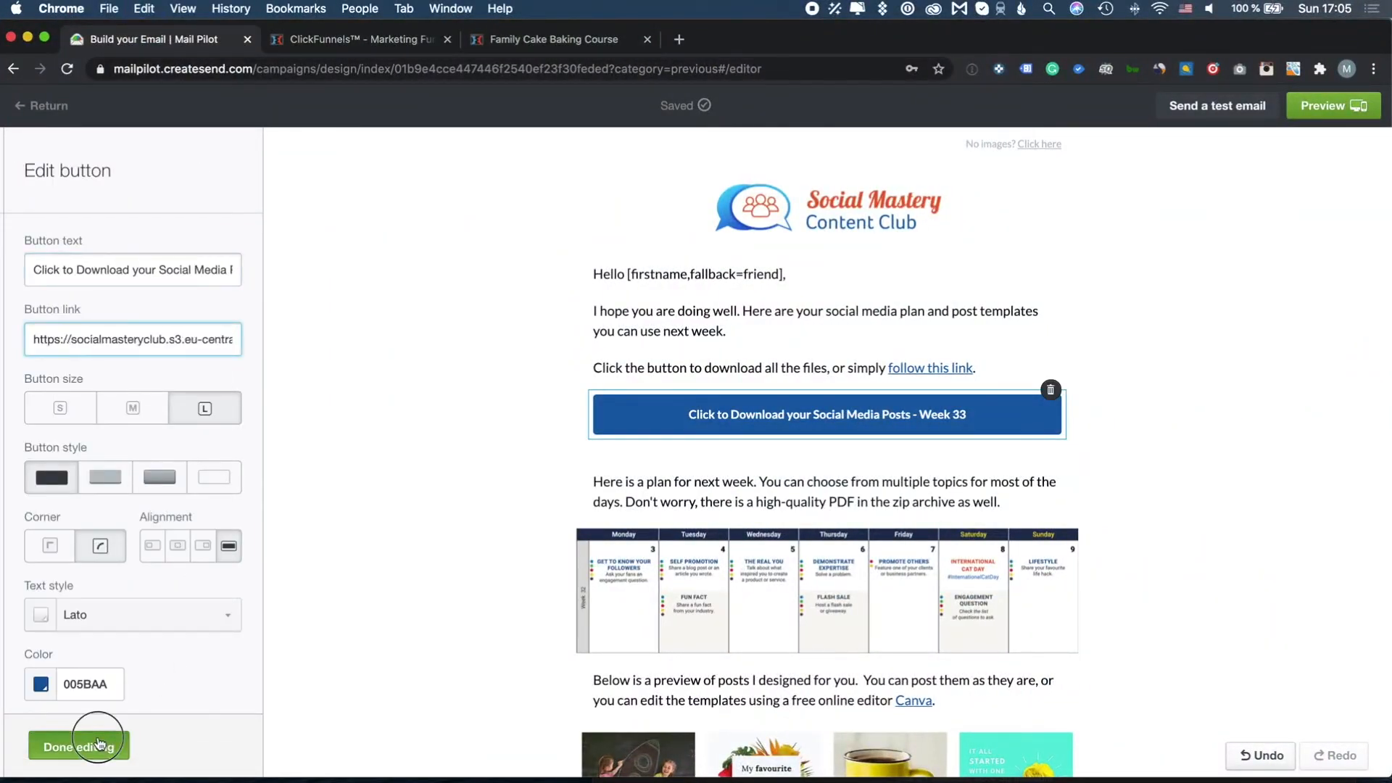
# Replace the weekly plan calendar with Week33.png and link it to Week_33.zip
pyautogui.scroll(-3, 837, 446)
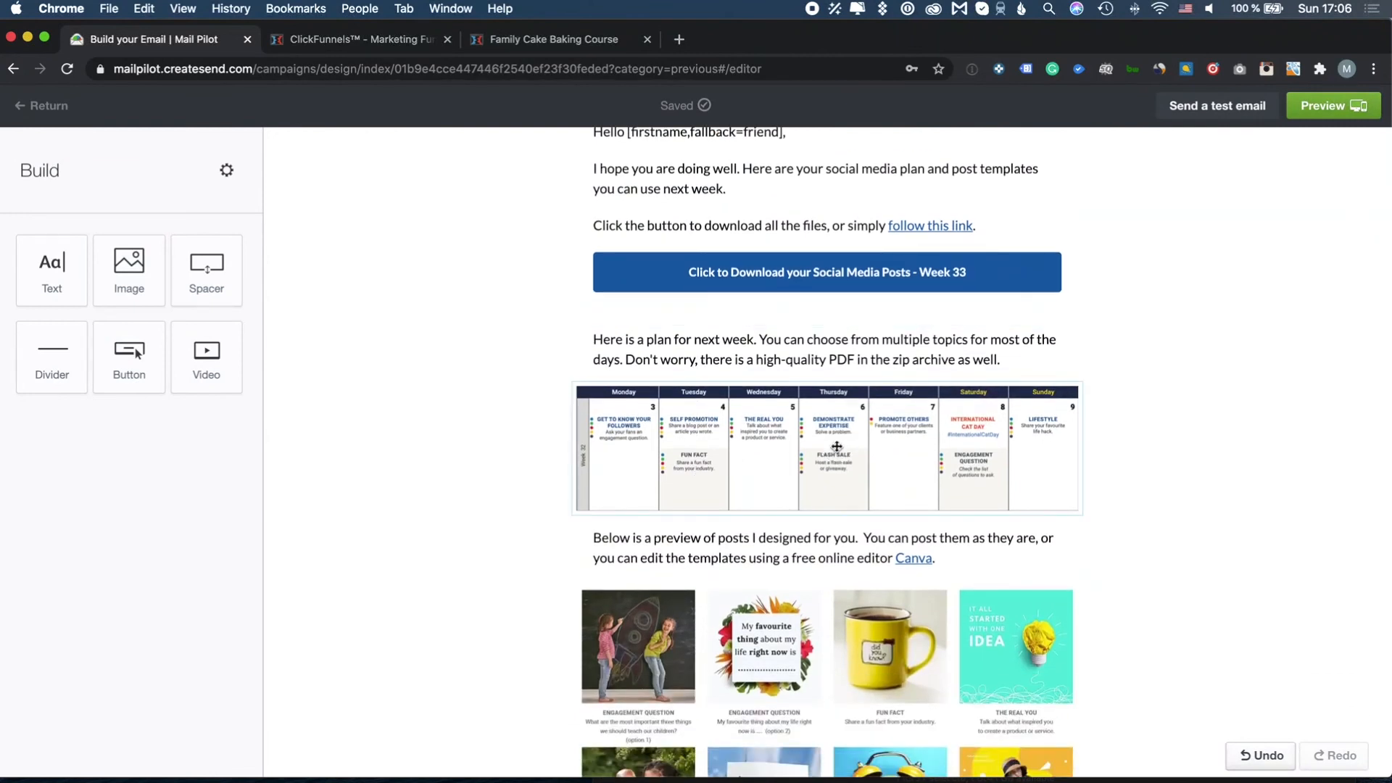
pyautogui.click(836, 446)
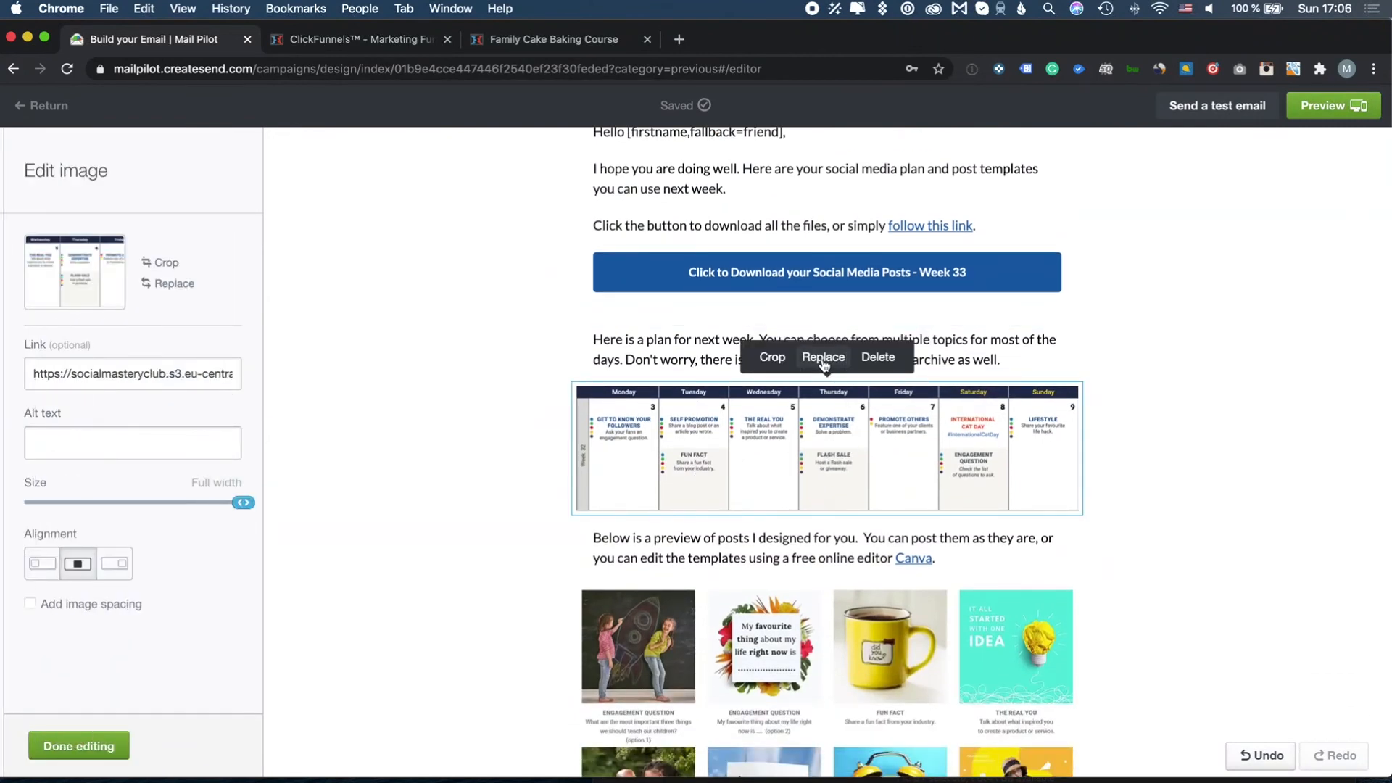
pyautogui.click(825, 365)
pyautogui.click(812, 545)
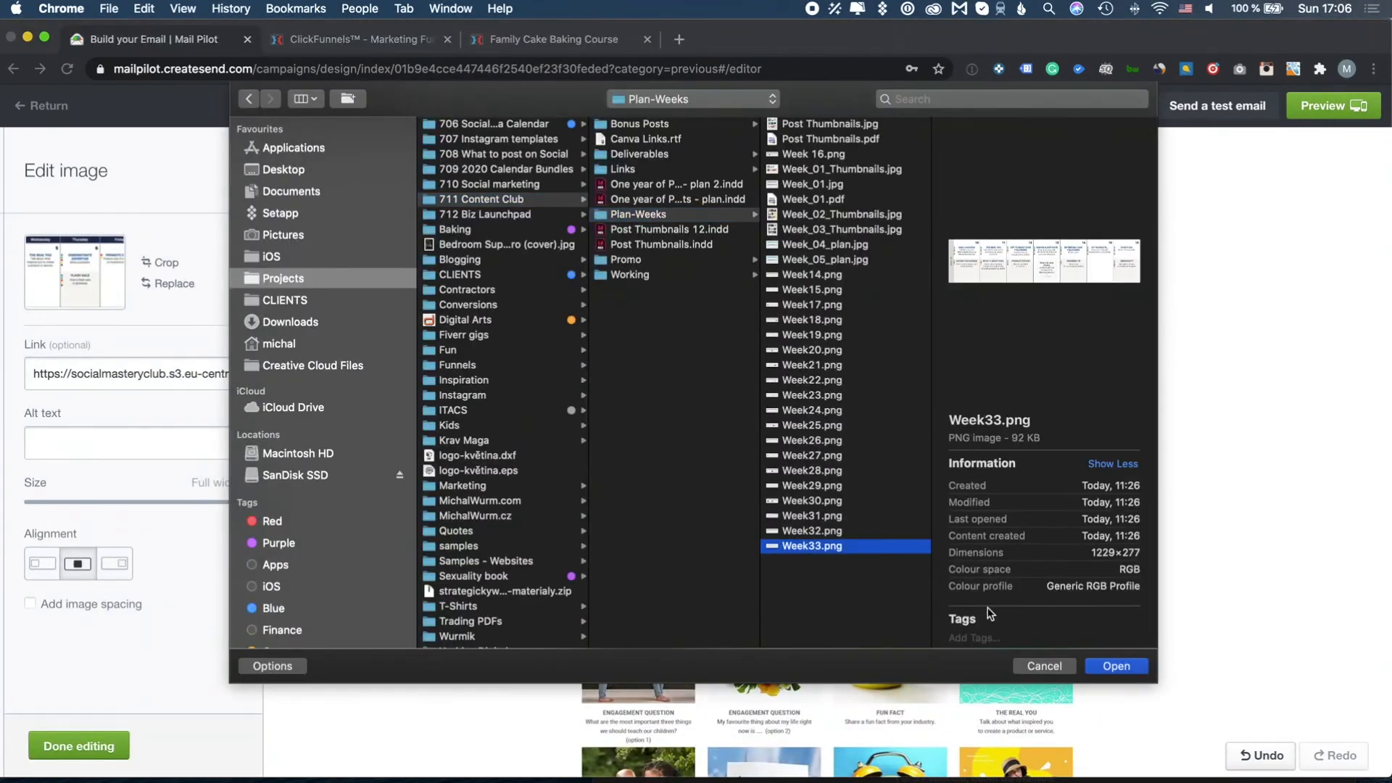
pyautogui.click(1090, 667)
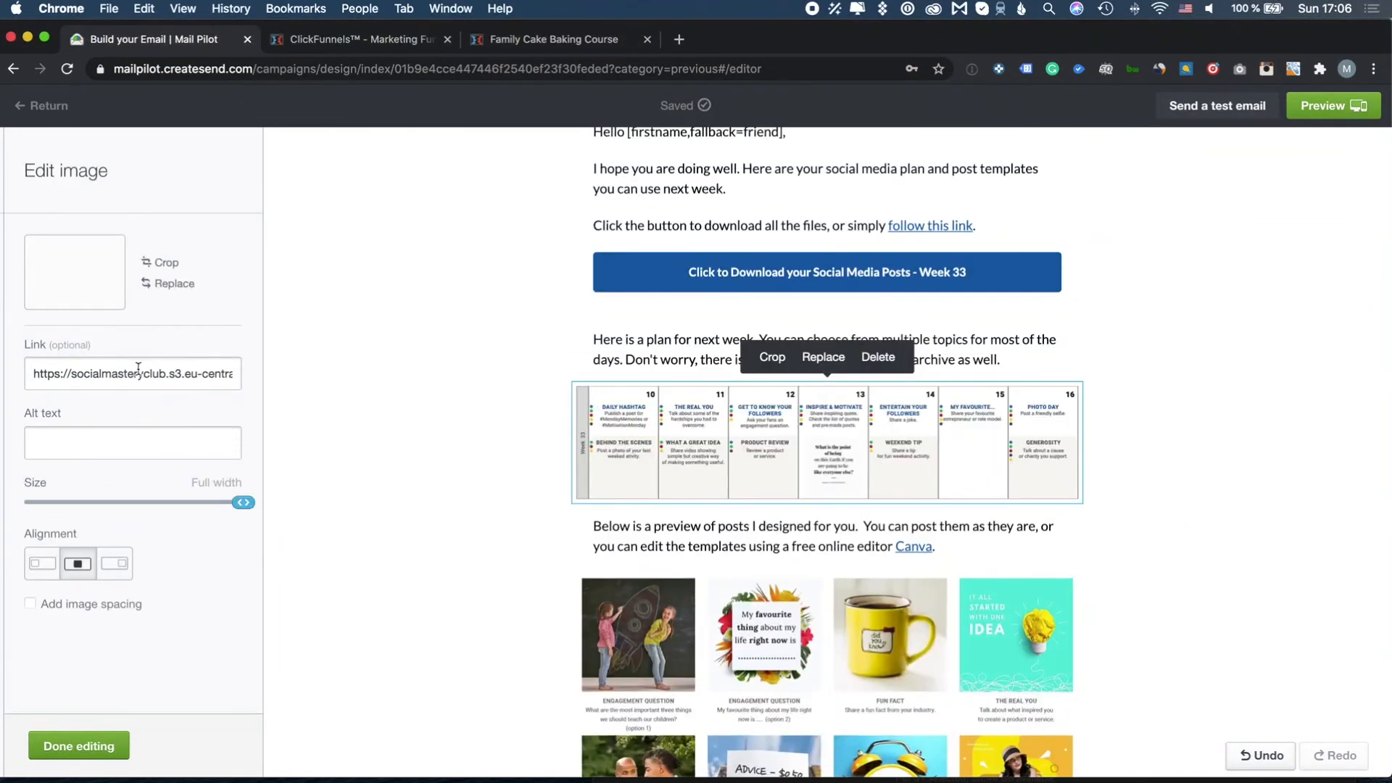
pyautogui.tripleClick(139, 370)
pyautogui.press('super+v')
pyautogui.click(116, 741)
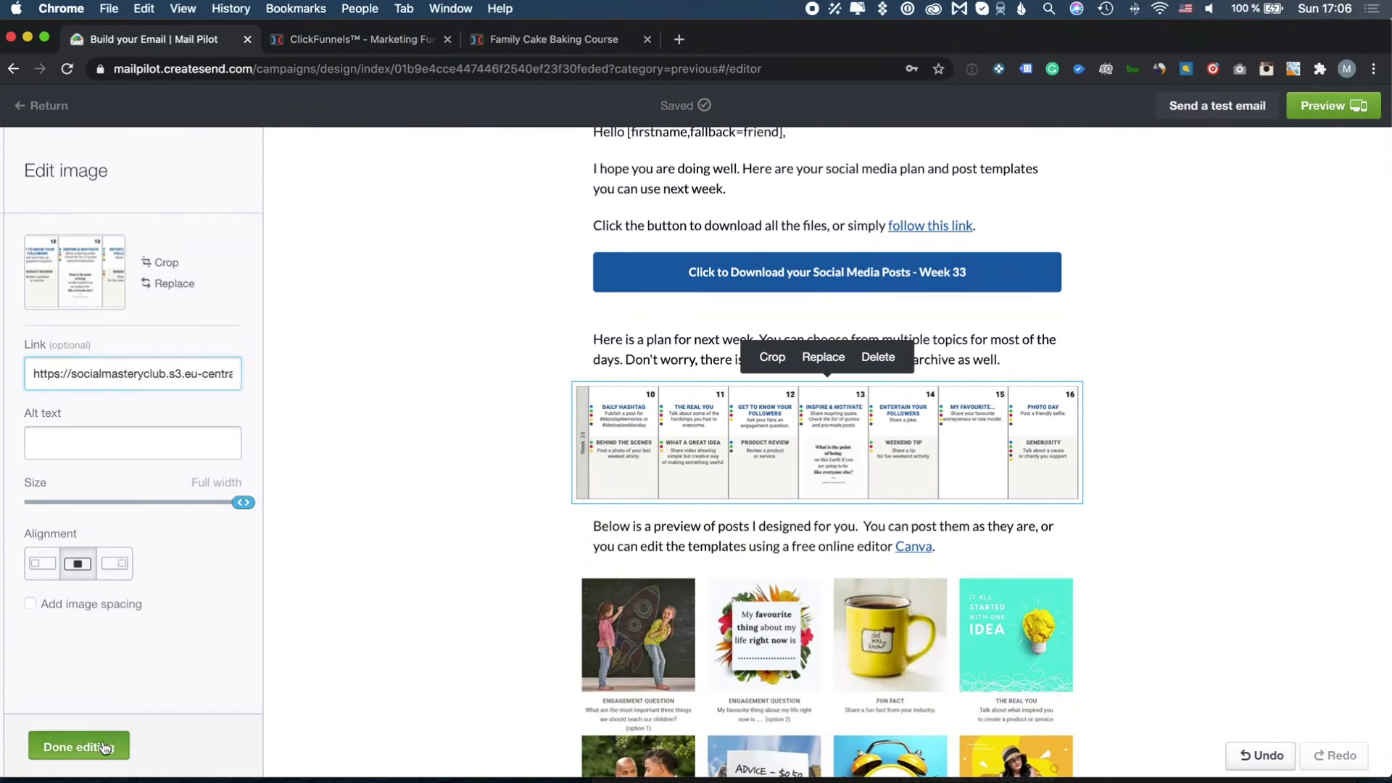
pyautogui.scroll(-3, 774, 524)
pyautogui.click(788, 436)
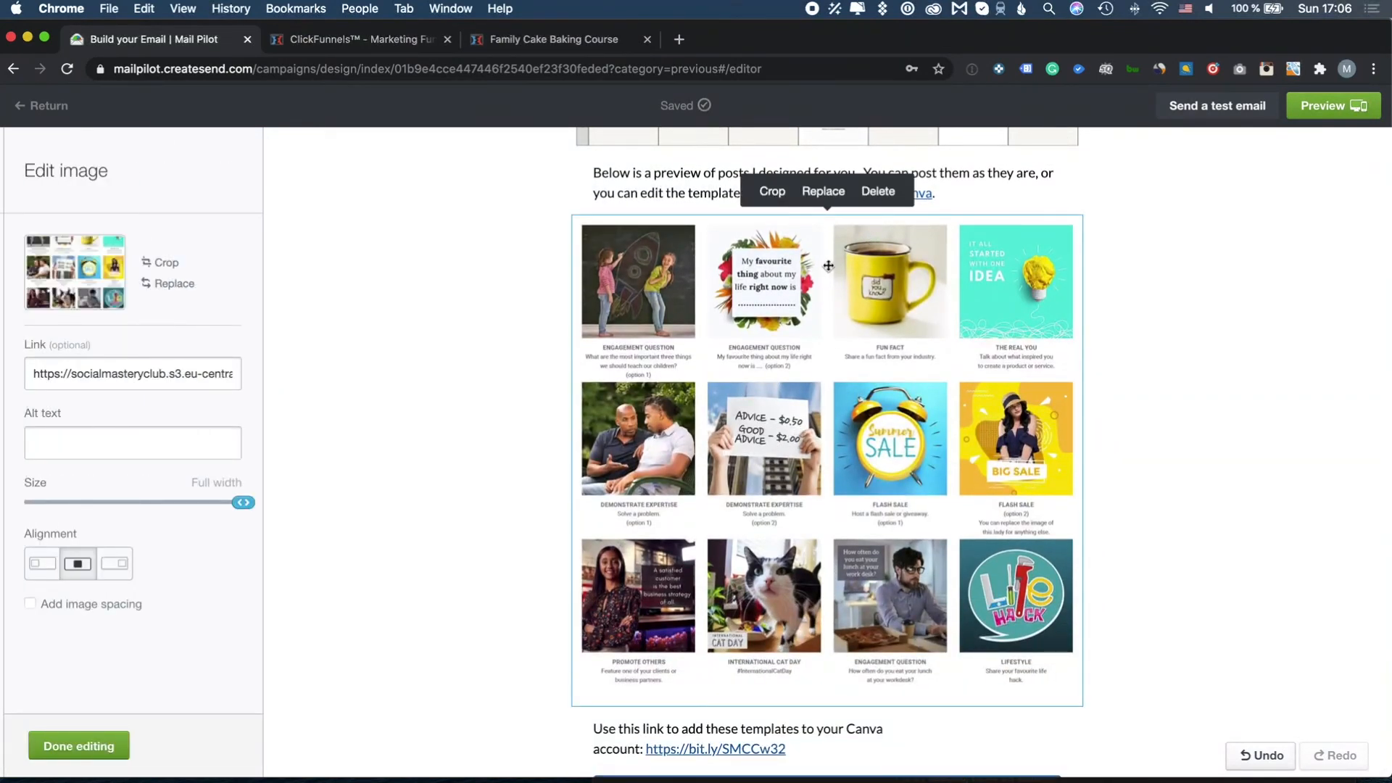
# Swap the post grid for Week_33_Thumbnails.jpg from Deliverables/Week_33, linked to Week_33.zip
pyautogui.click(825, 193)
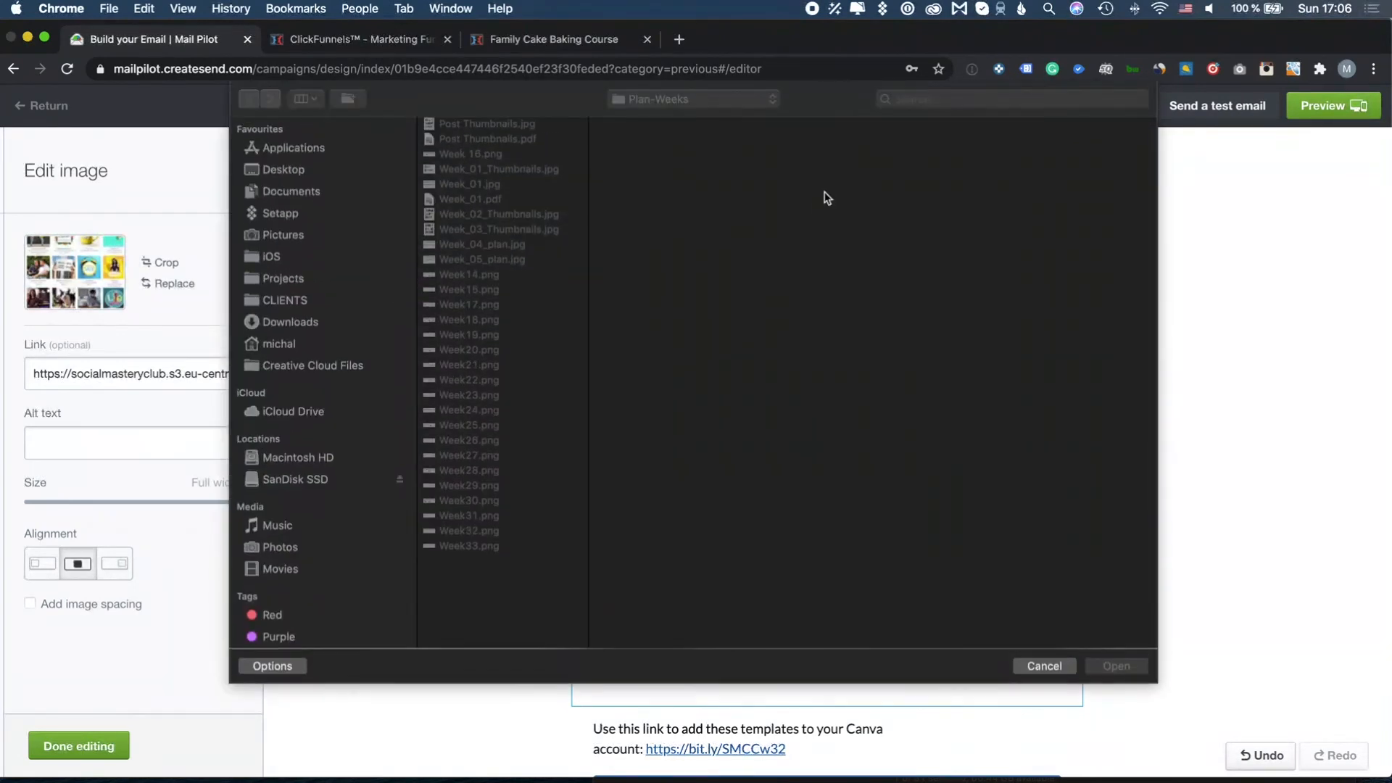
pyautogui.scroll(-5, 820, 602)
pyautogui.click(818, 627)
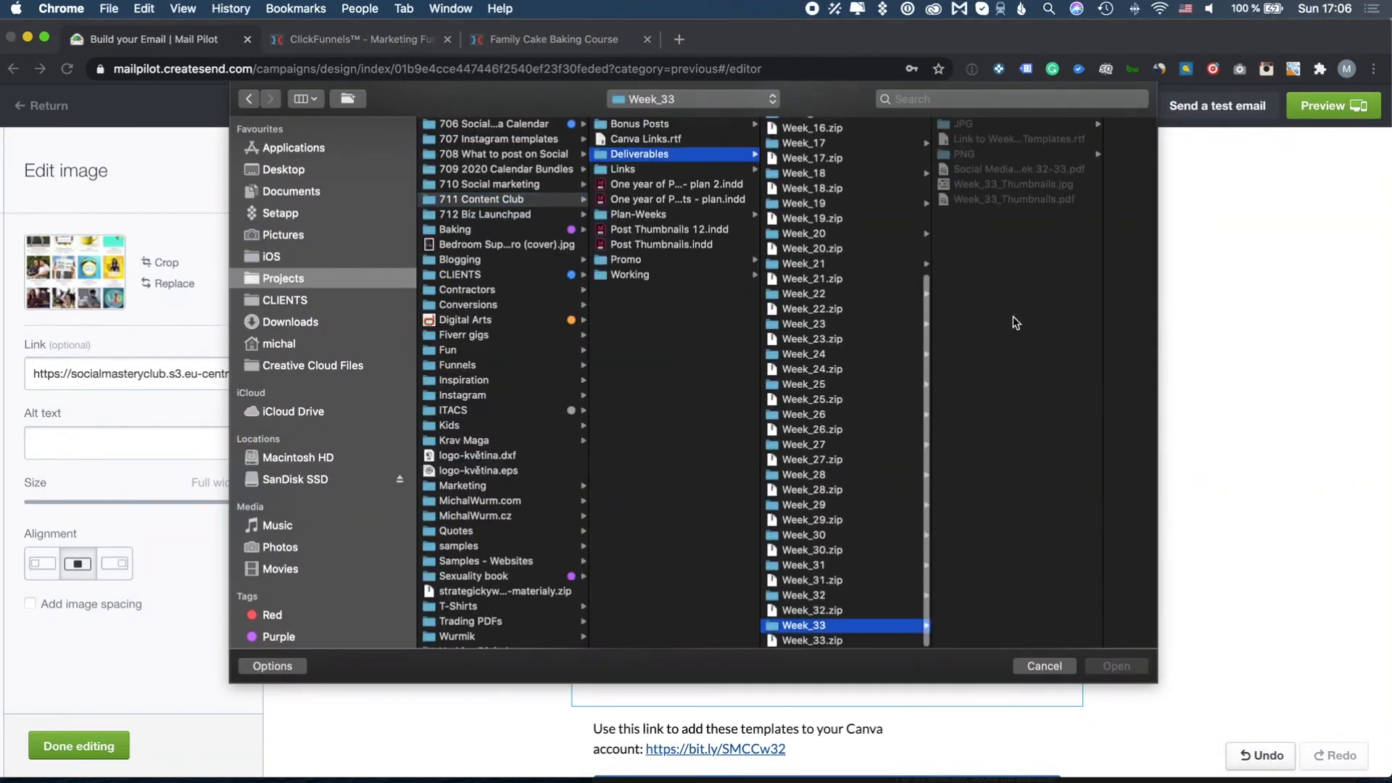
pyautogui.click(1015, 185)
pyautogui.click(1113, 663)
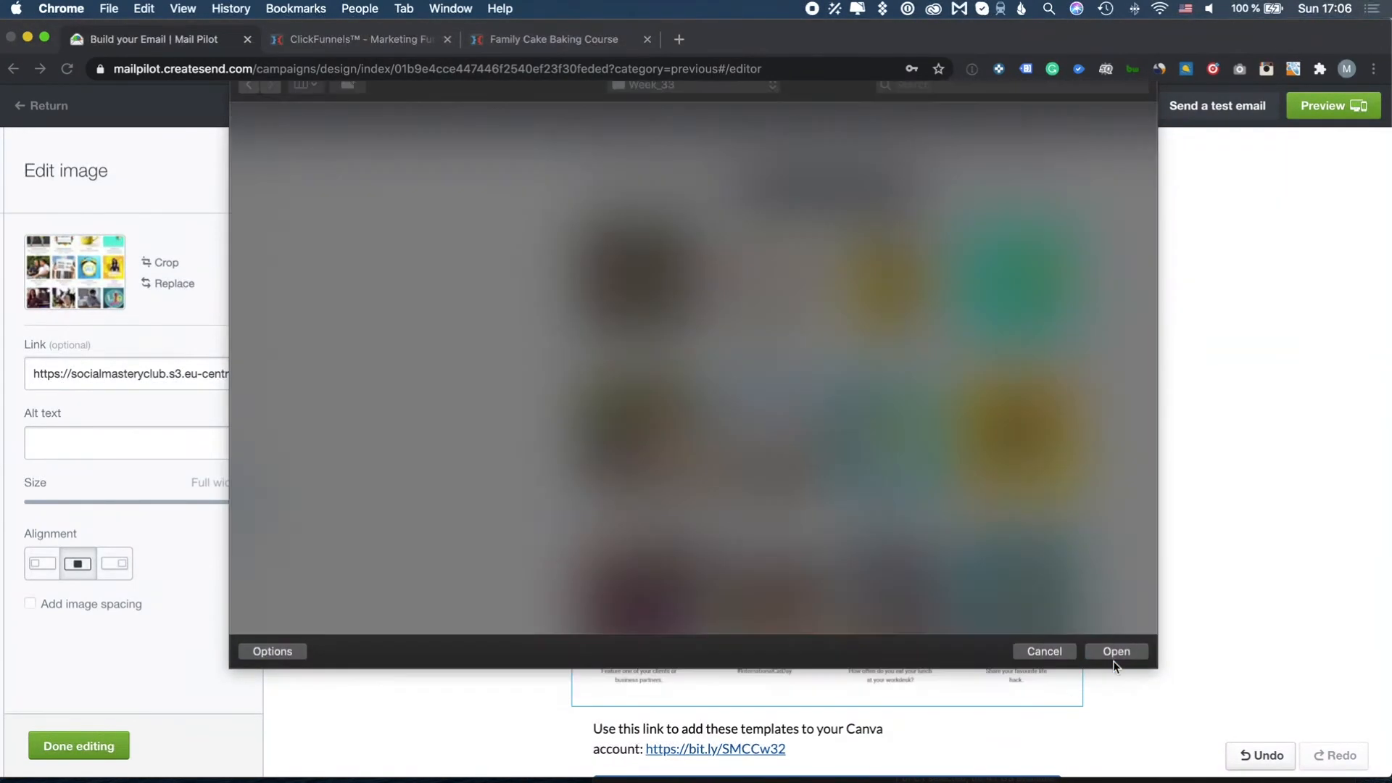
pyautogui.tripleClick(187, 353)
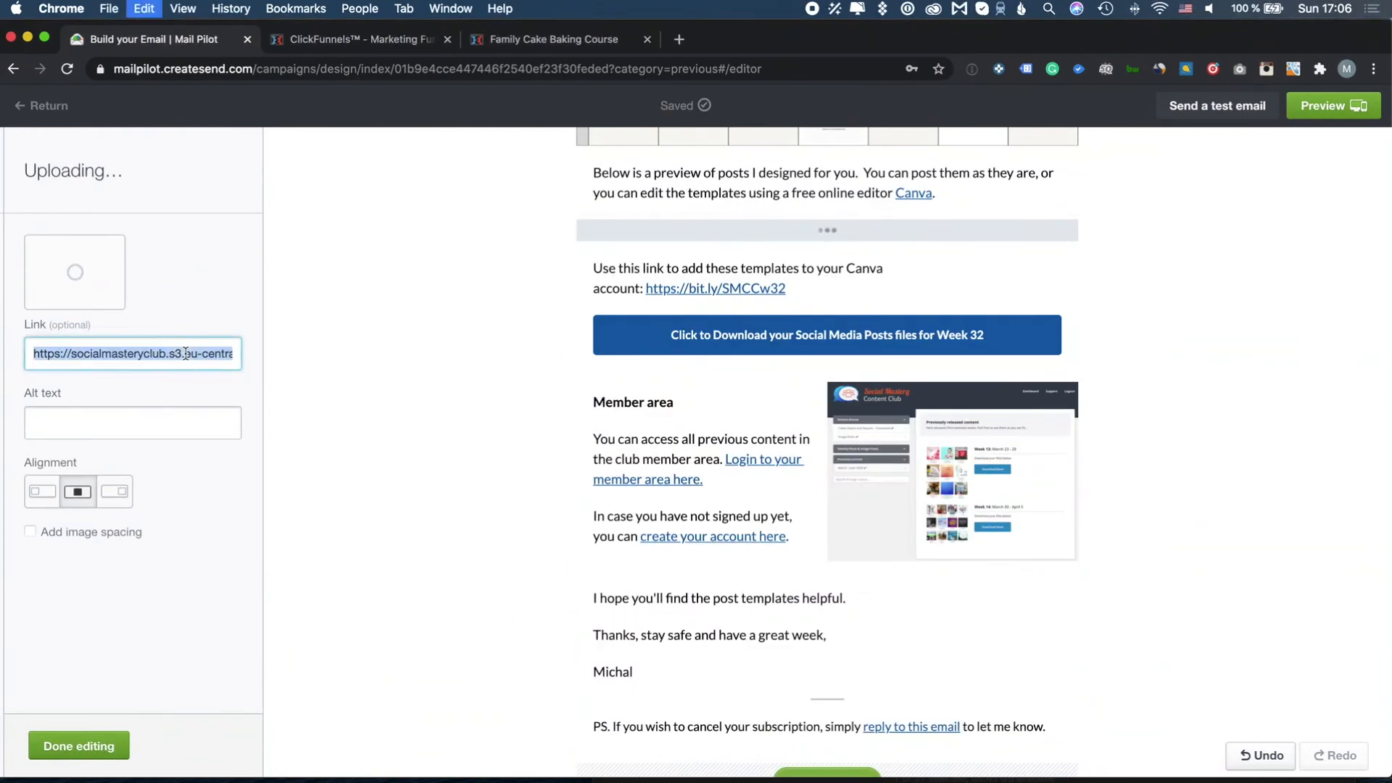
pyautogui.click(102, 747)
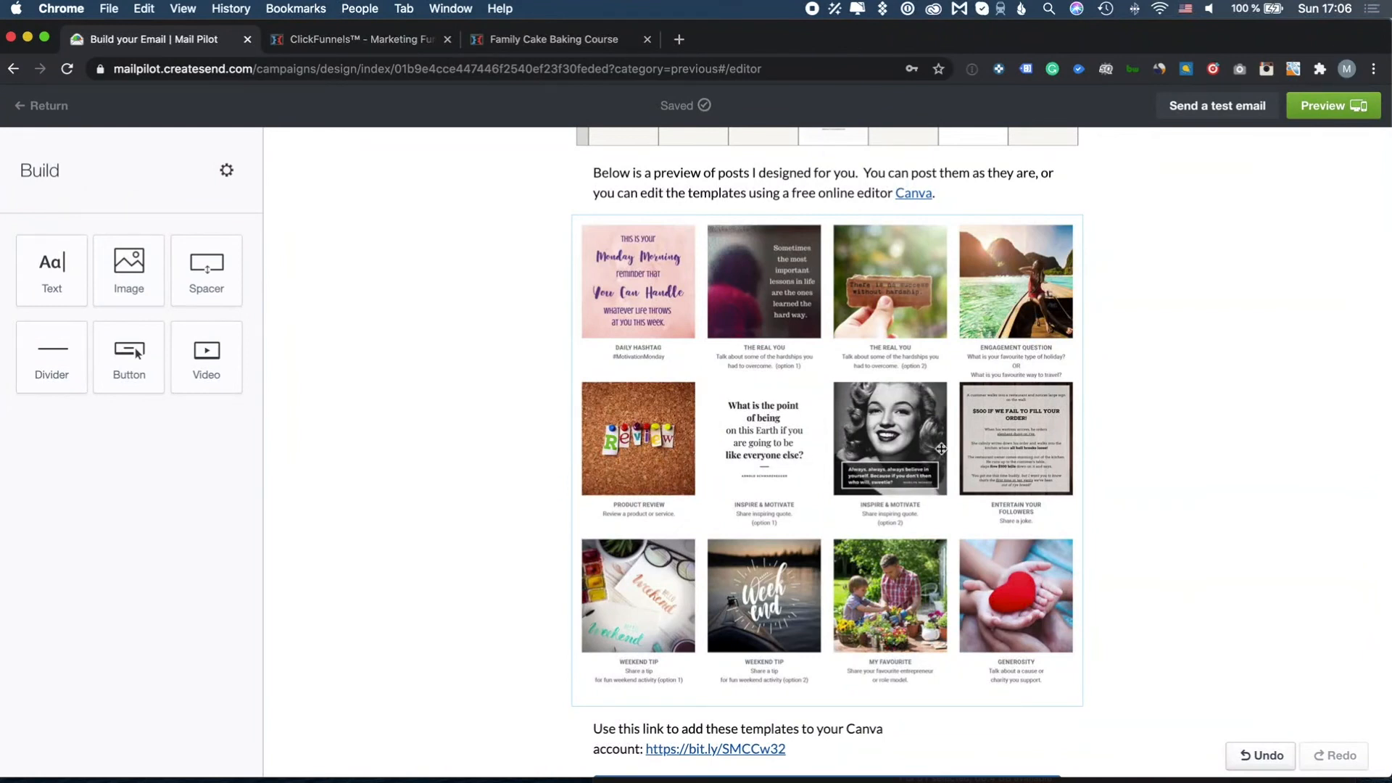
# Change the Canva templates link text to bit.ly/SMCCw33
pyautogui.scroll(-5, 841, 580)
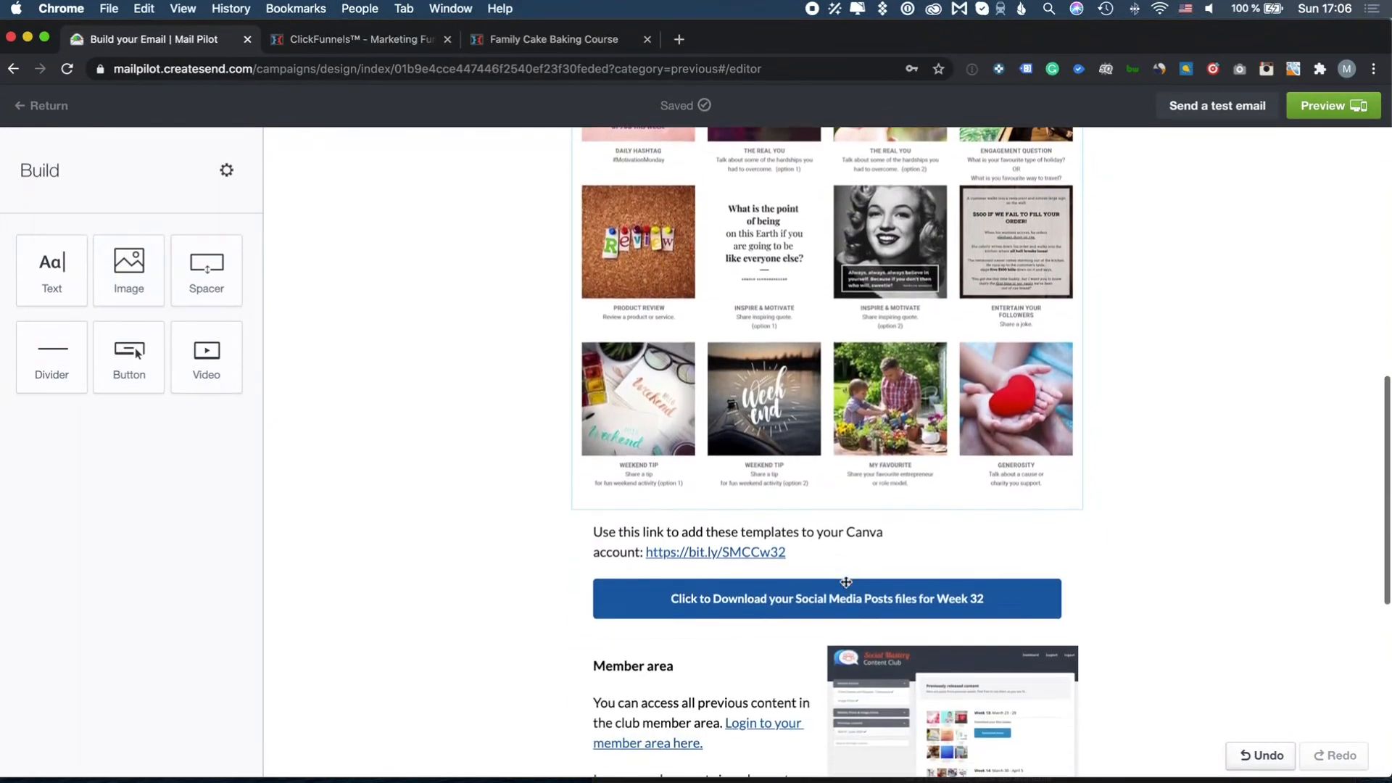
pyautogui.click(778, 526)
pyautogui.press('BackSpace')
pyautogui.write('3')
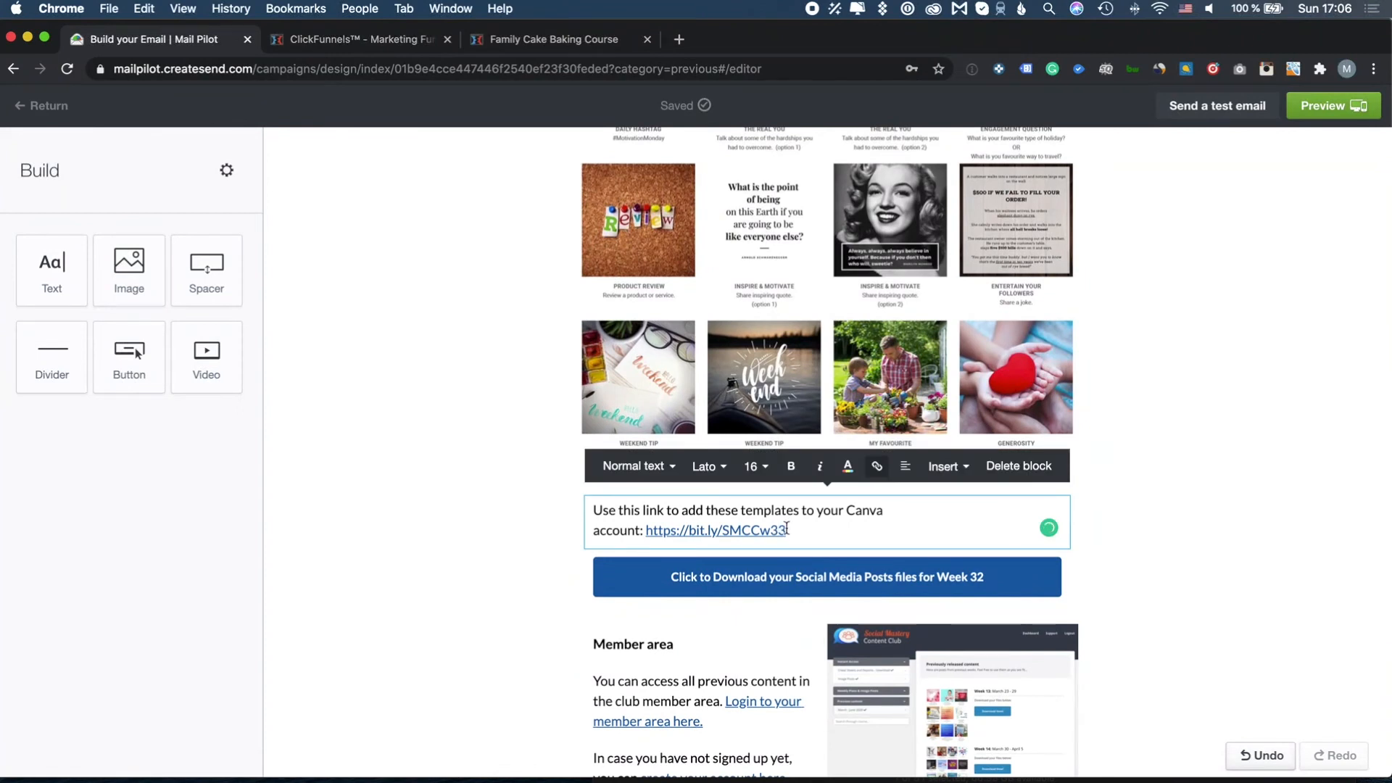
pyautogui.moveTo(786, 529); pyautogui.dragTo(647, 528)
pyautogui.press('super+c')
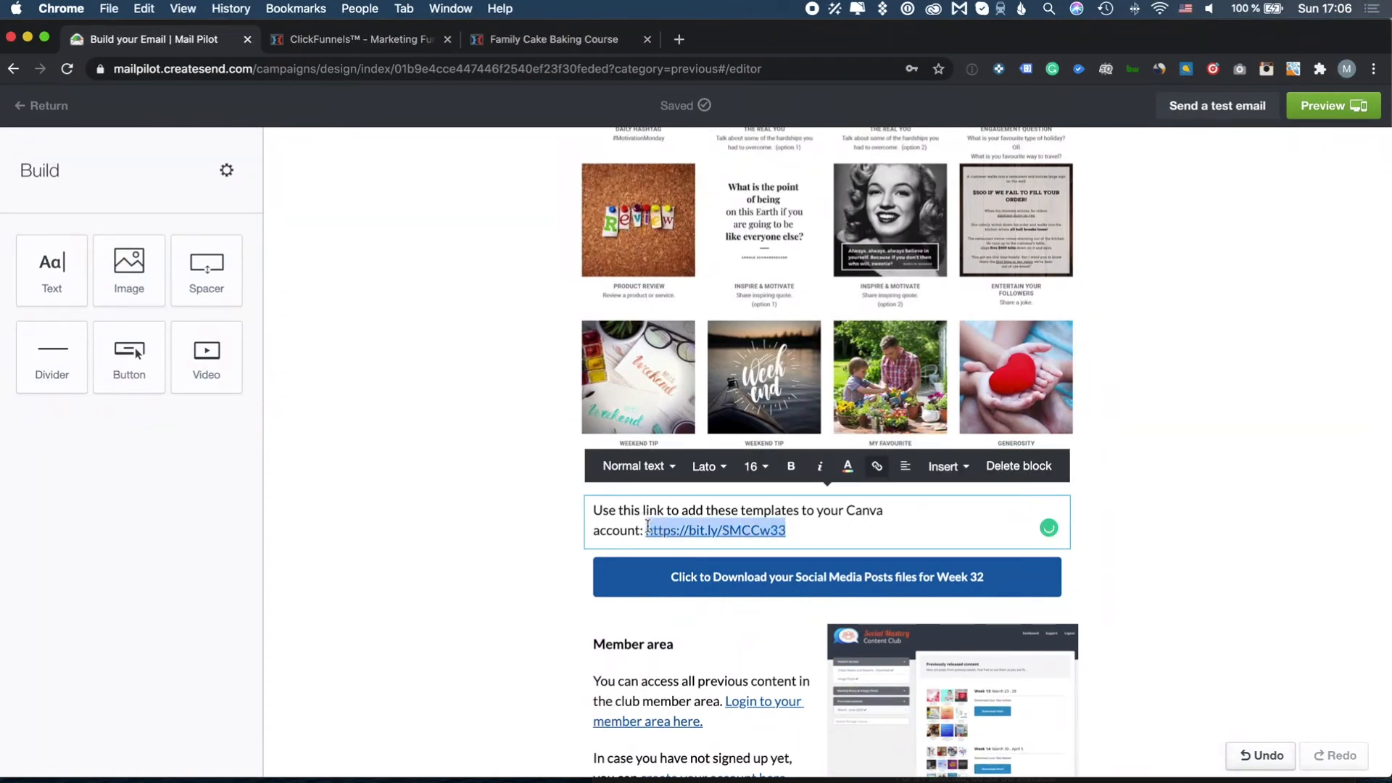
# Set the link's address to bit.ly/SMCCw33 and open a new browser tab
pyautogui.click(877, 466)
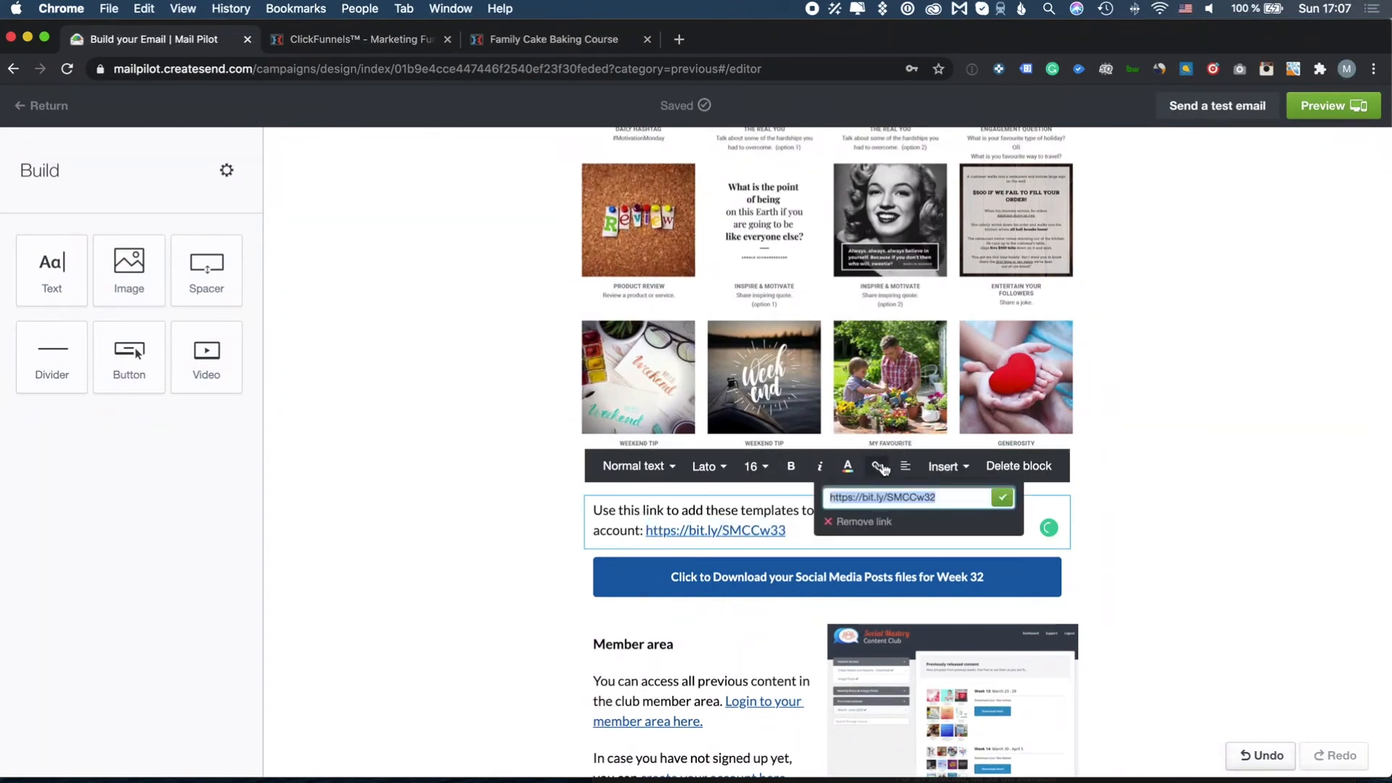
pyautogui.click(944, 499)
pyautogui.write('3')
pyautogui.press('Return')
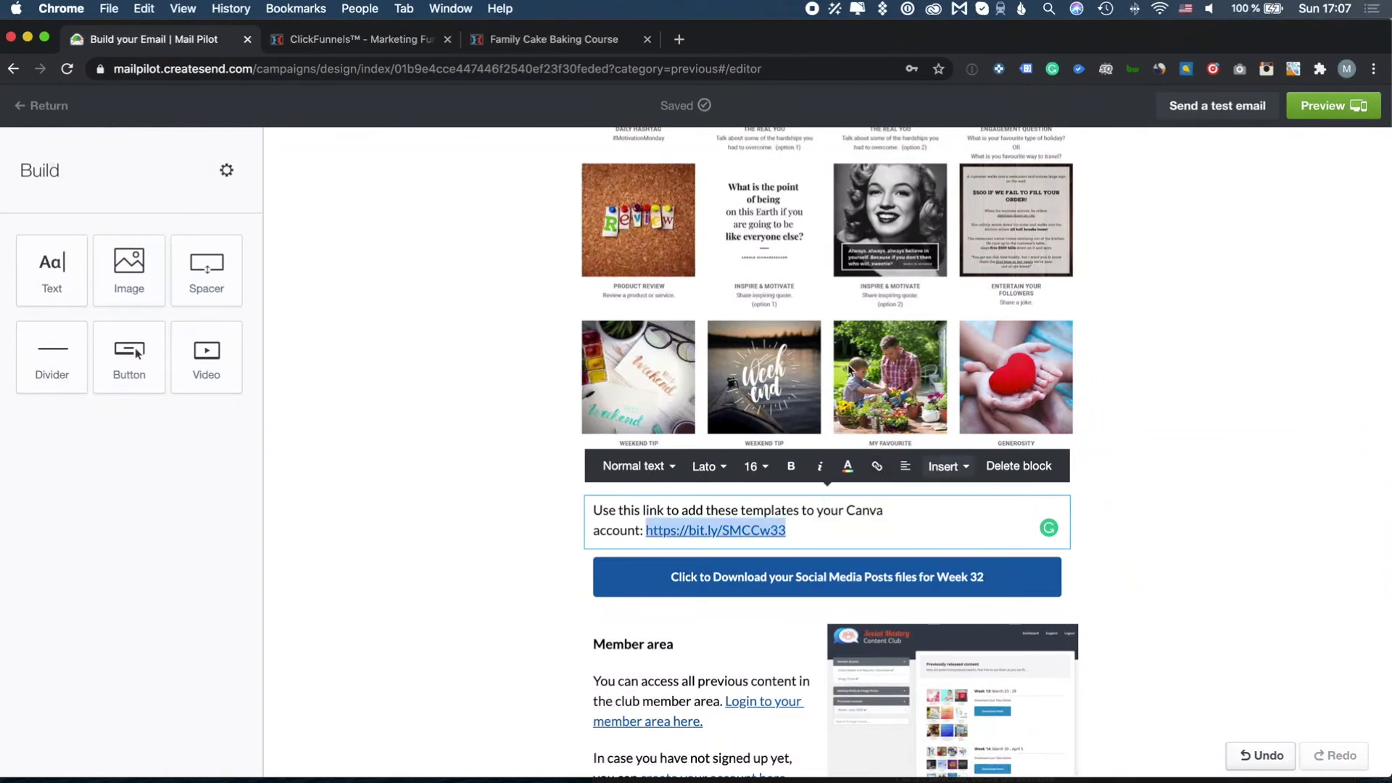
pyautogui.click(678, 41)
pyautogui.click(666, 76)
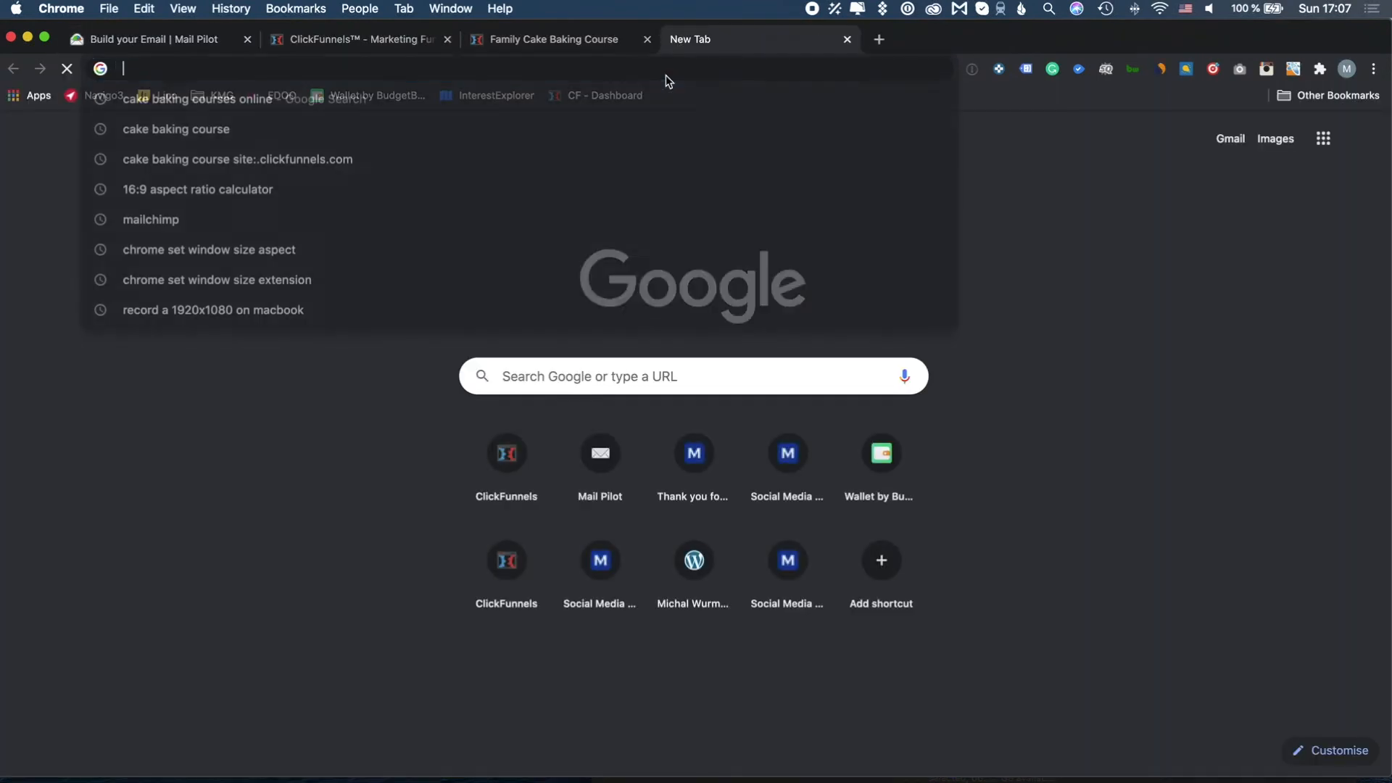
# Load bit.ly/SMCCw33 and browse three Week 33 post previews in Canva's template carousel
pyautogui.press('super+v')
pyautogui.press('Return')
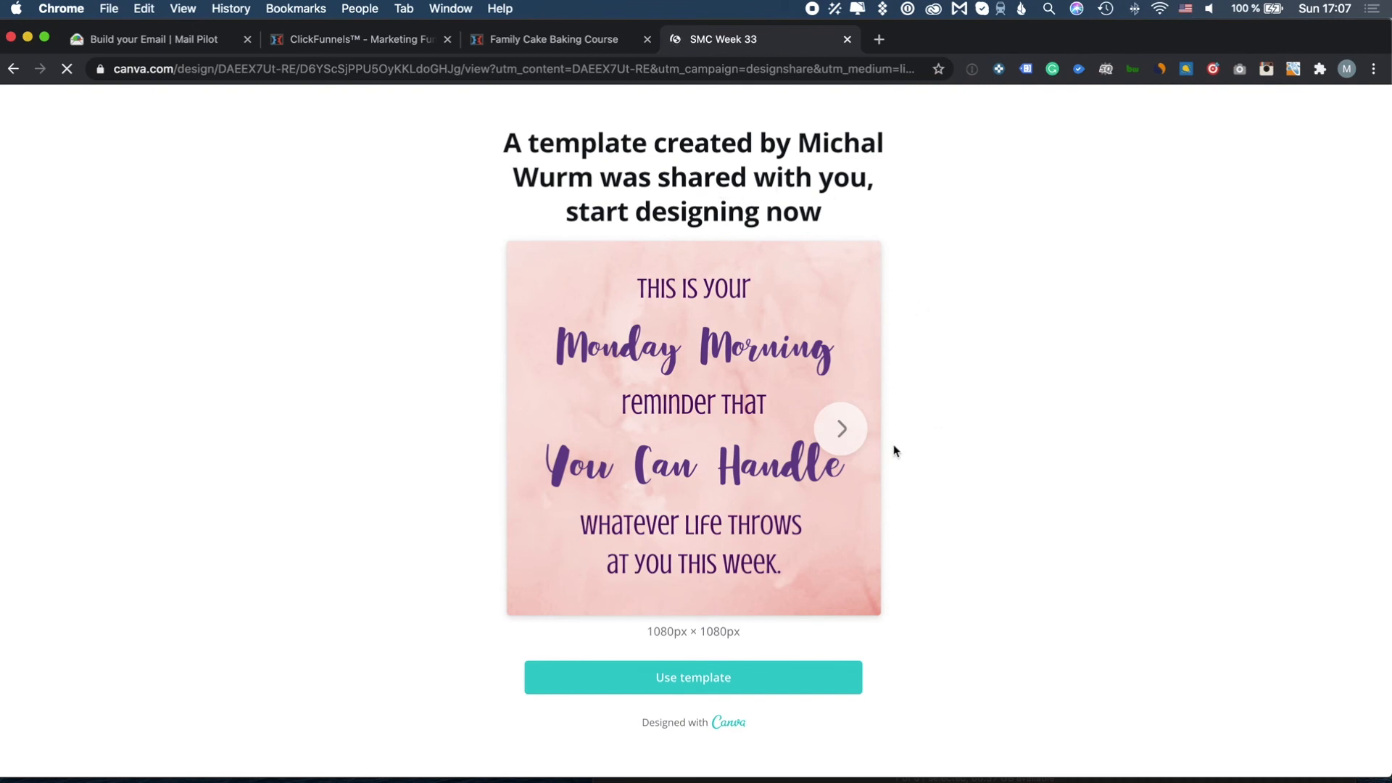
pyautogui.click(844, 431)
pyautogui.click(843, 431)
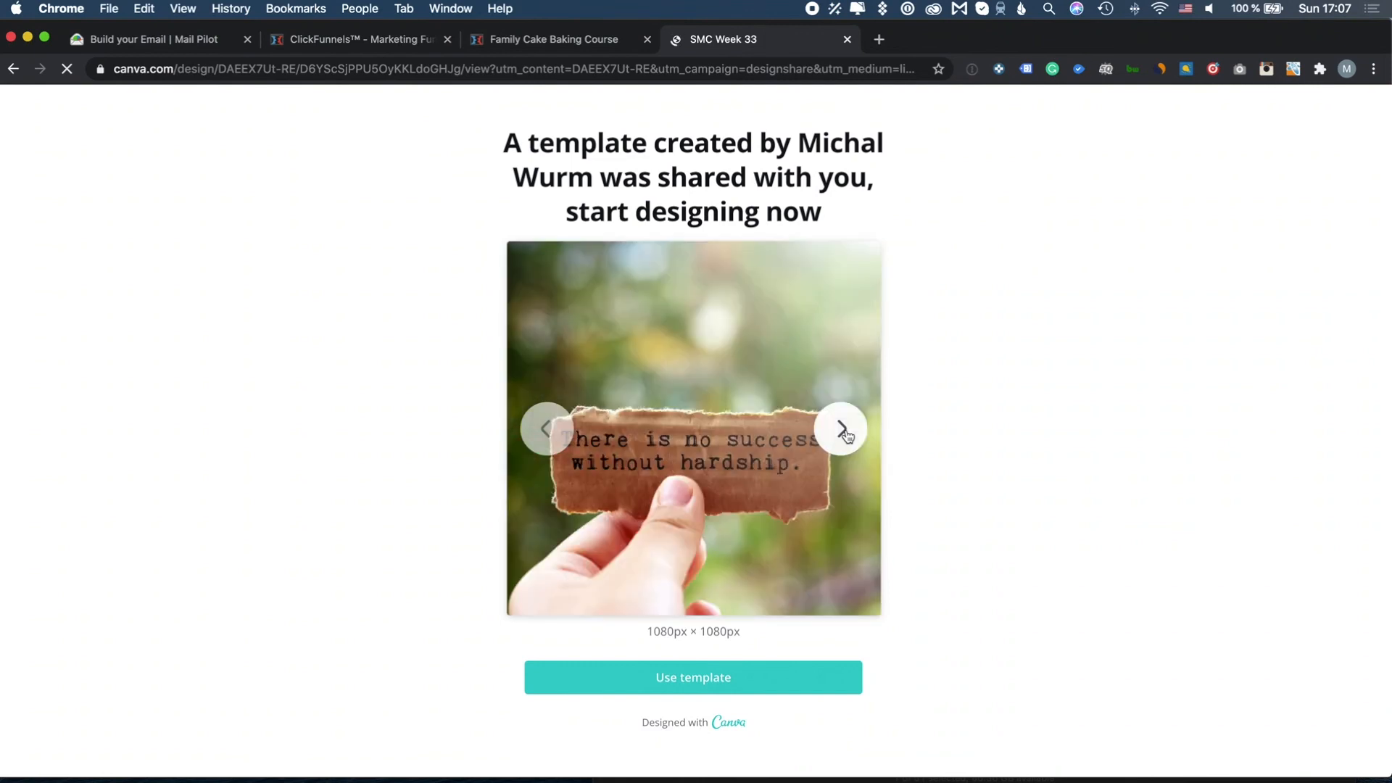
pyautogui.click(843, 431)
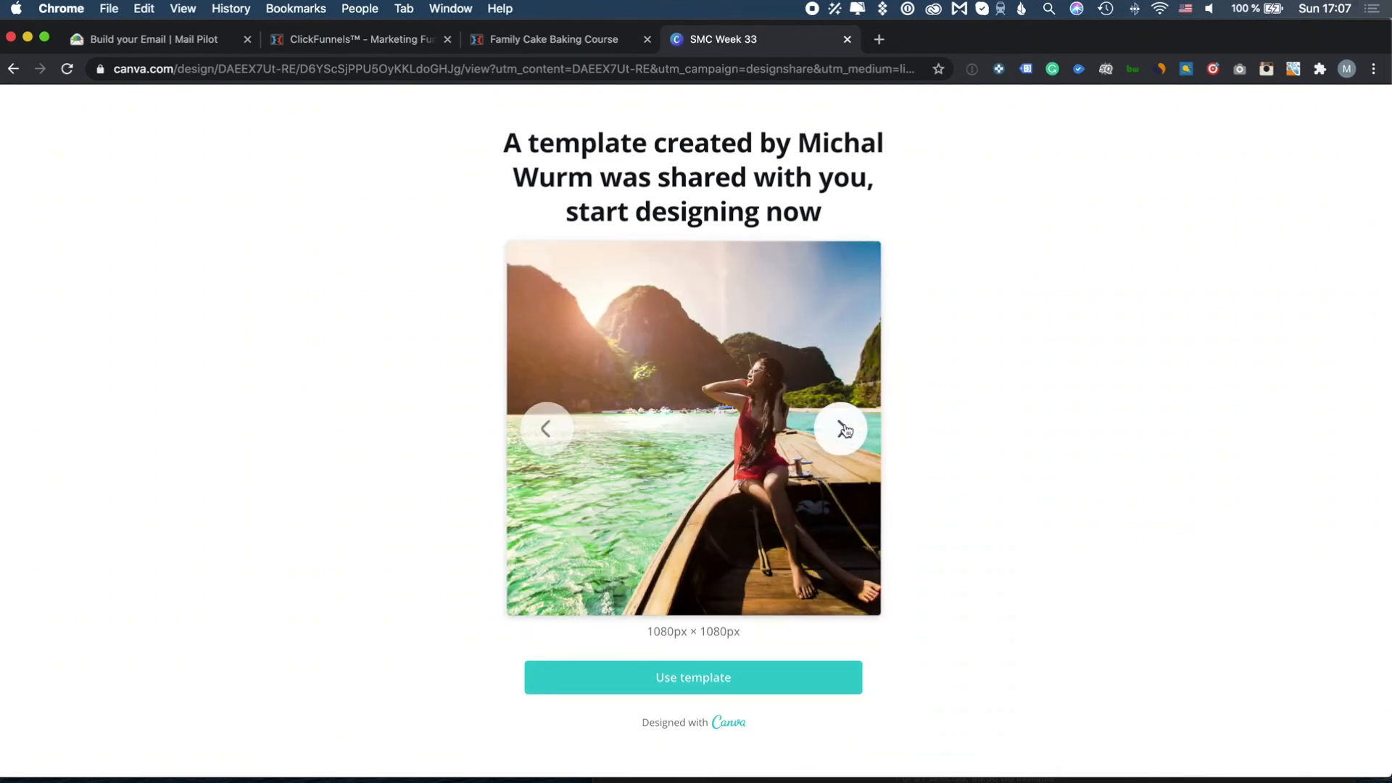
# Back in the editor, send a Week 33 test email to the sender's address
pyautogui.click(848, 42)
pyautogui.scroll(-3, 734, 592)
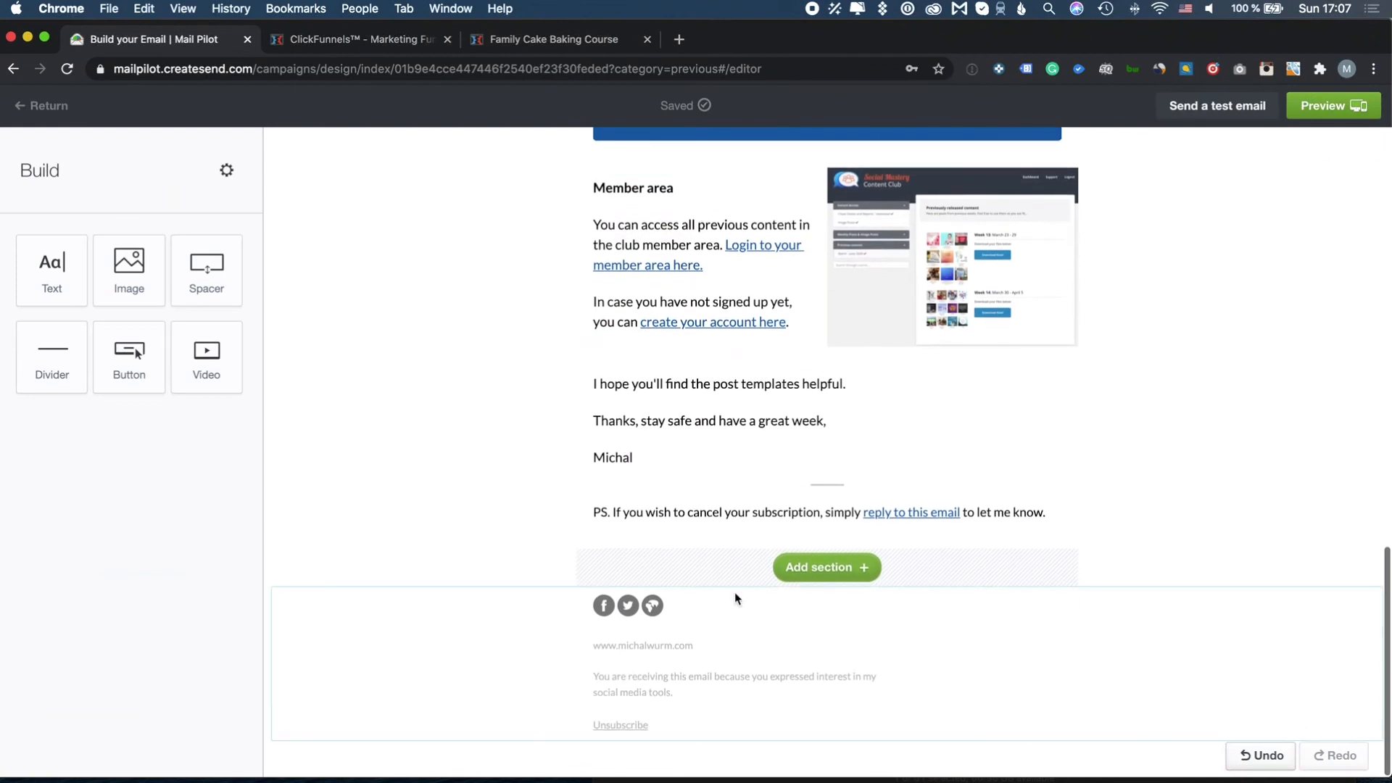
pyautogui.scroll(15, 1138, 416)
pyautogui.scroll(-8, 1137, 415)
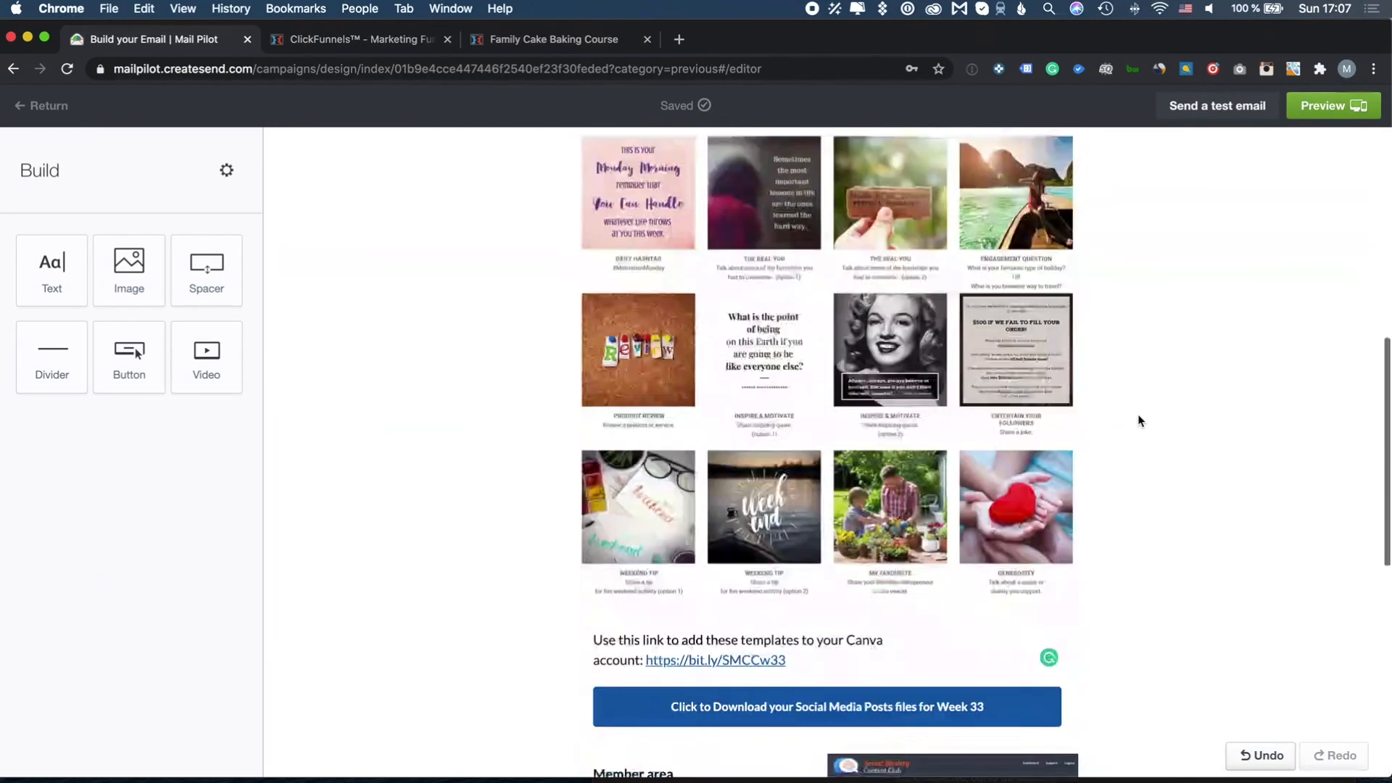
pyautogui.scroll(1, 1137, 416)
pyautogui.scroll(7, 1139, 421)
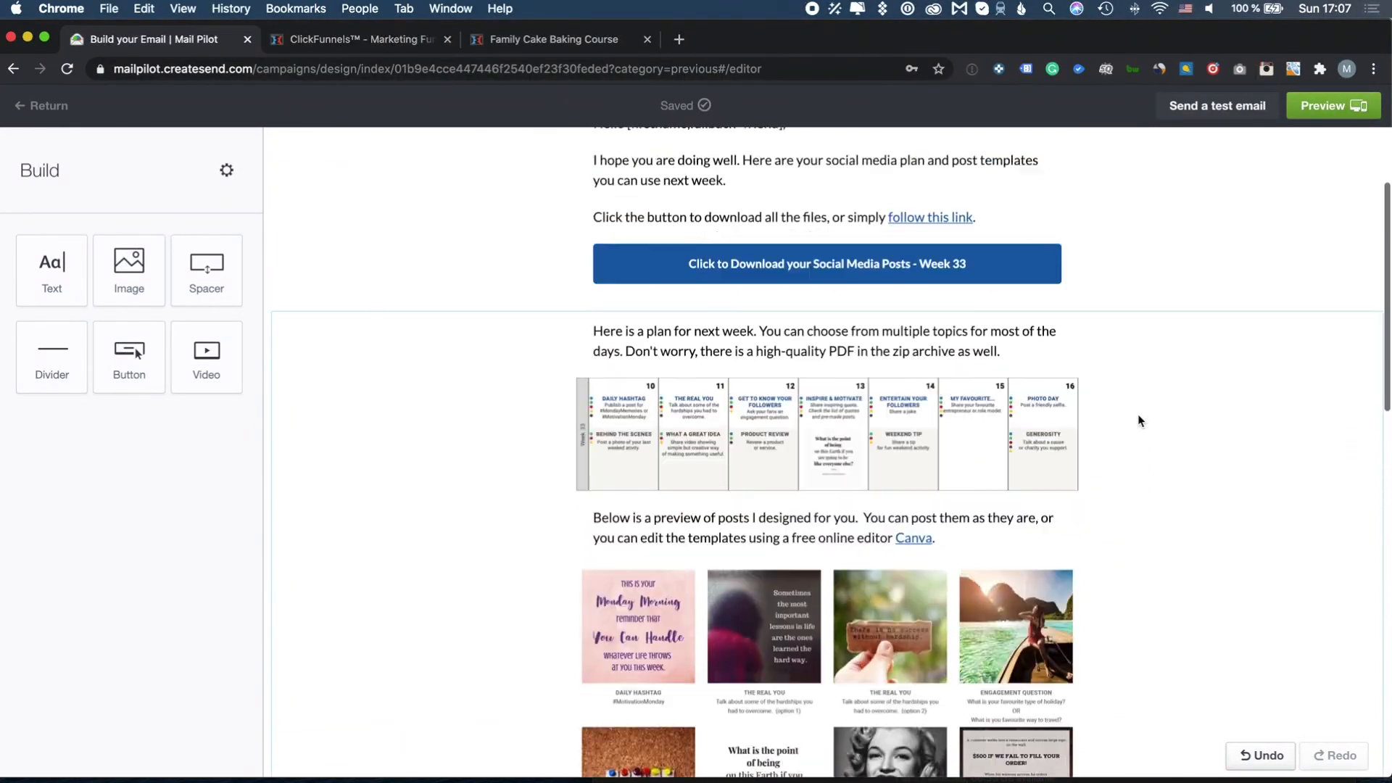
pyautogui.click(1229, 114)
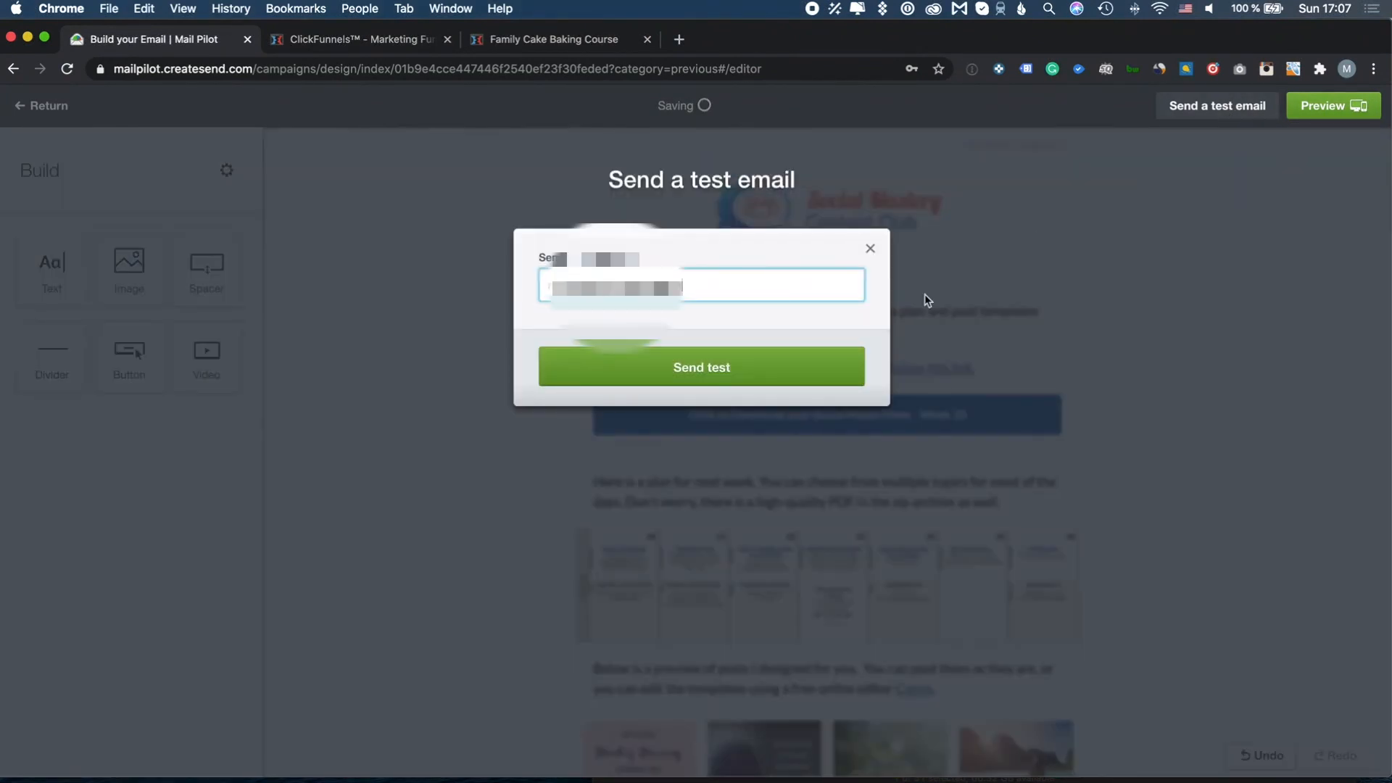
pyautogui.click(834, 364)
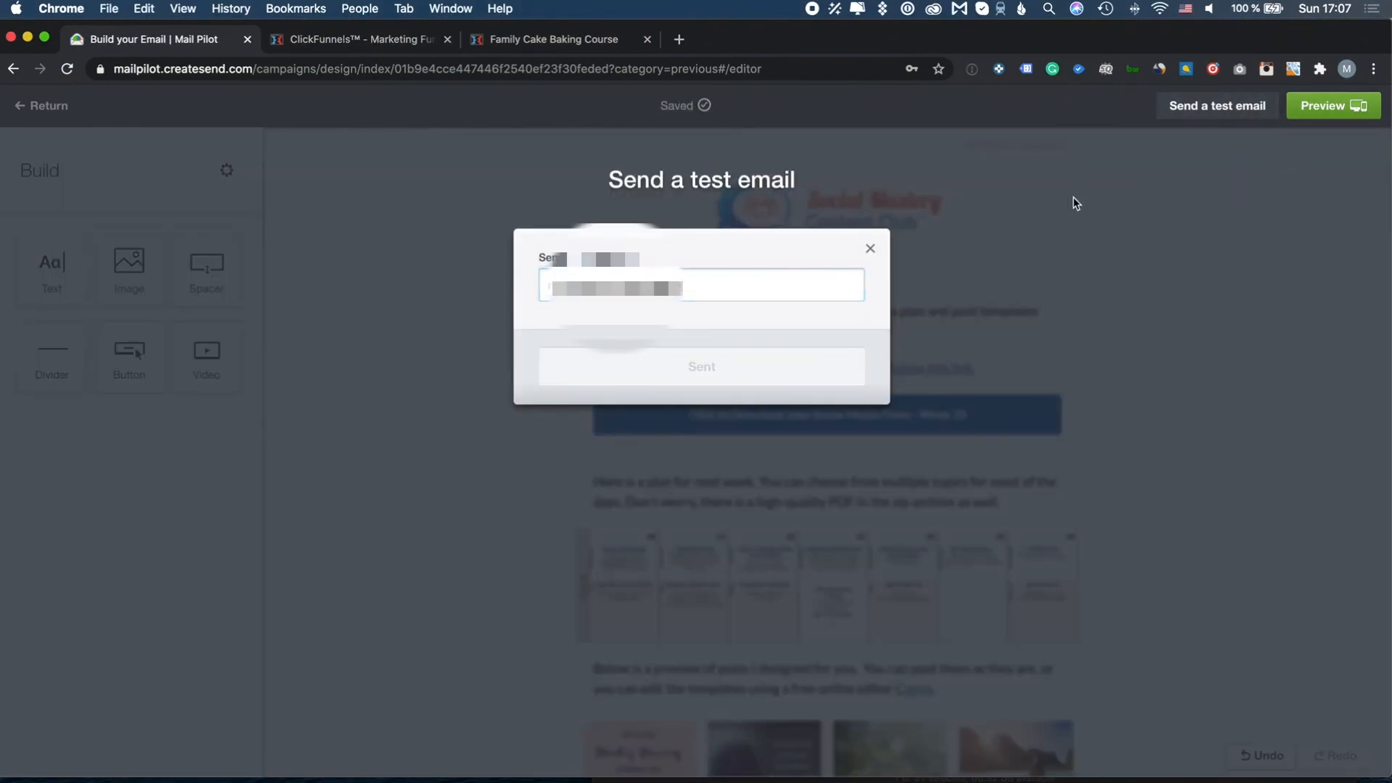
pyautogui.click(871, 248)
pyautogui.click(1334, 108)
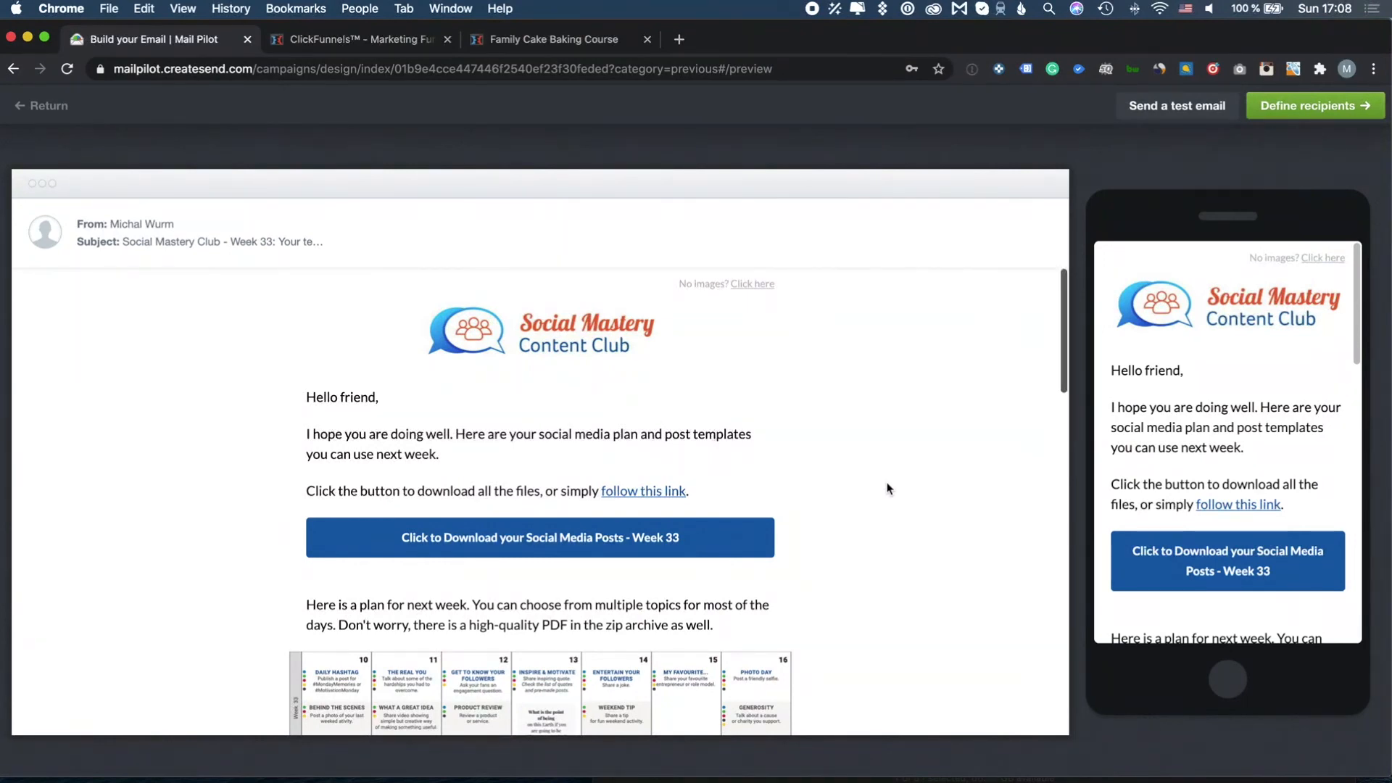
# Scroll through the desktop and mobile previews, then test the Week 33 download button's Week_33.zip link
pyautogui.scroll(-2, 888, 488)
pyautogui.scroll(-10, 887, 488)
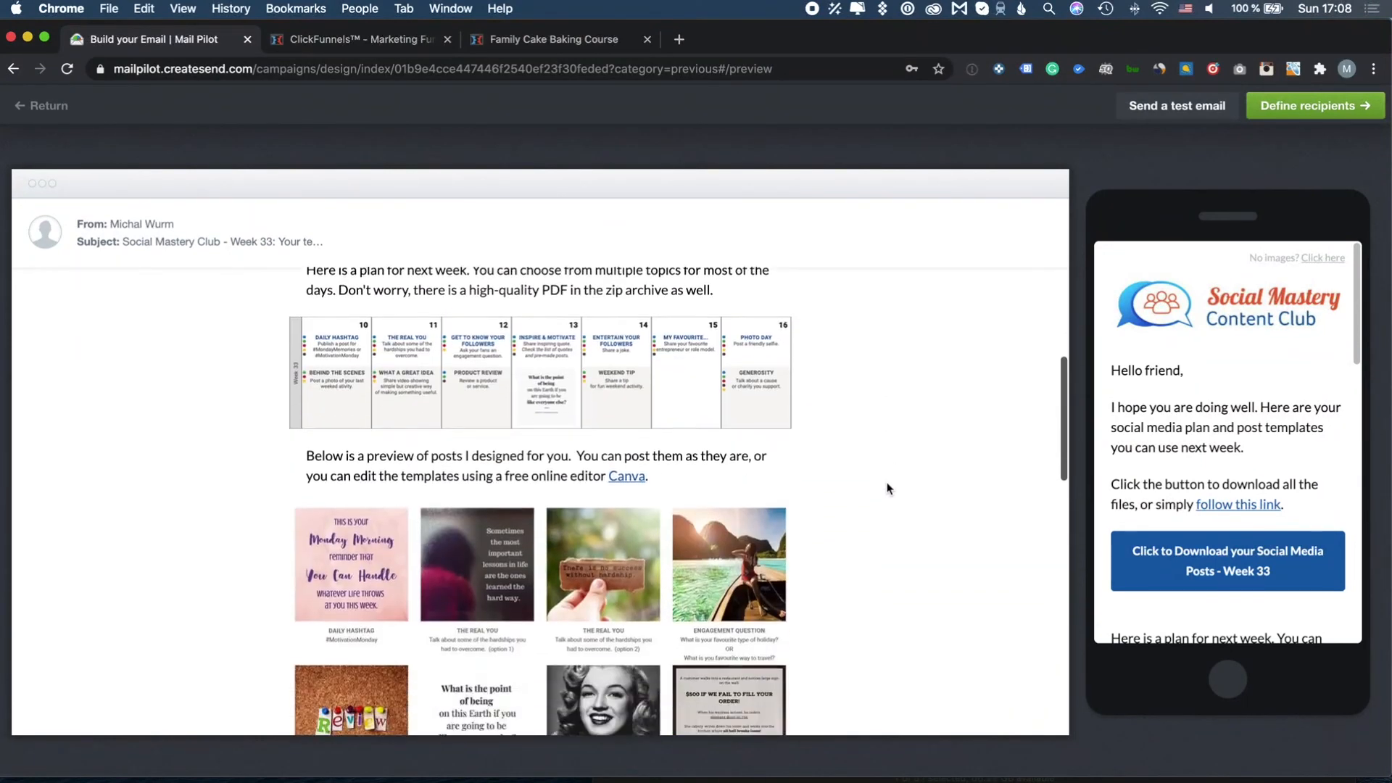
pyautogui.scroll(-4, 888, 488)
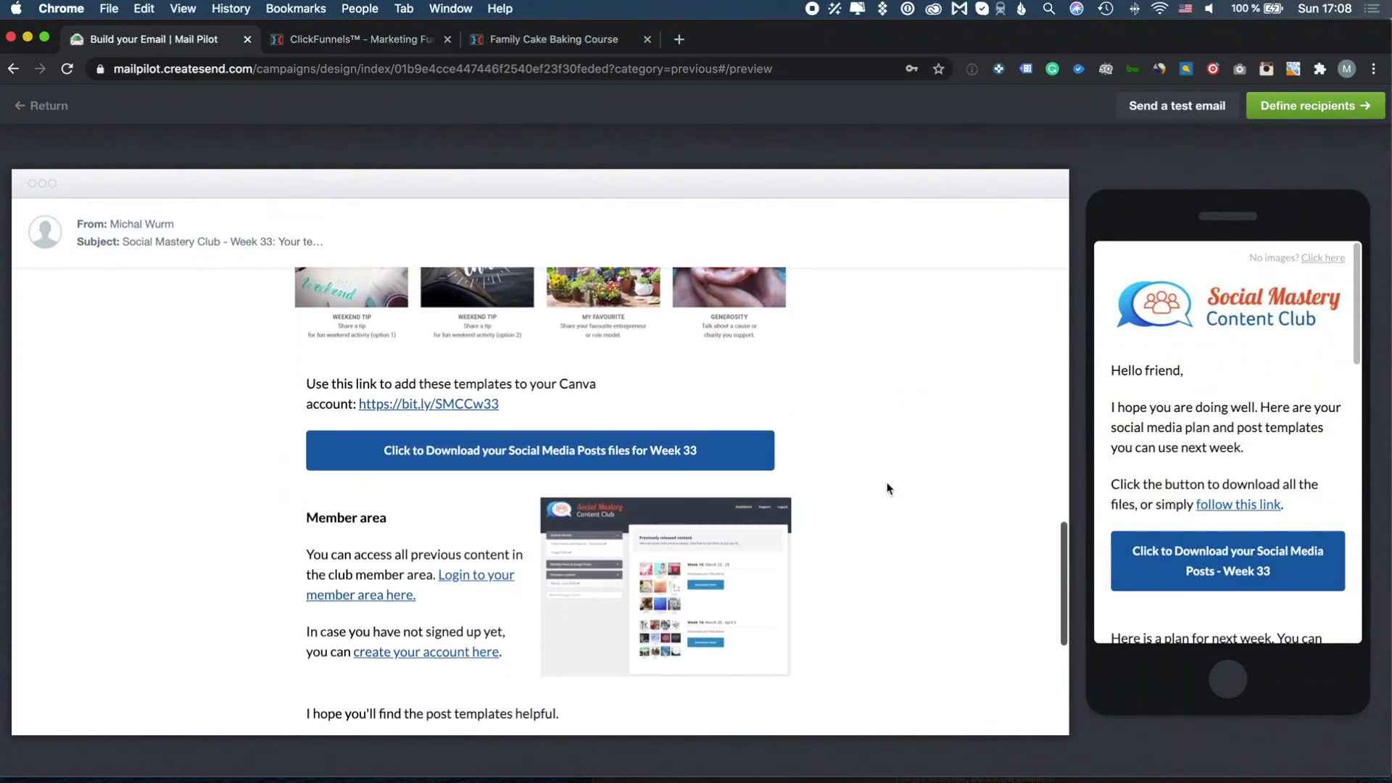
pyautogui.scroll(-3, 1188, 465)
pyautogui.scroll(-8, 1188, 465)
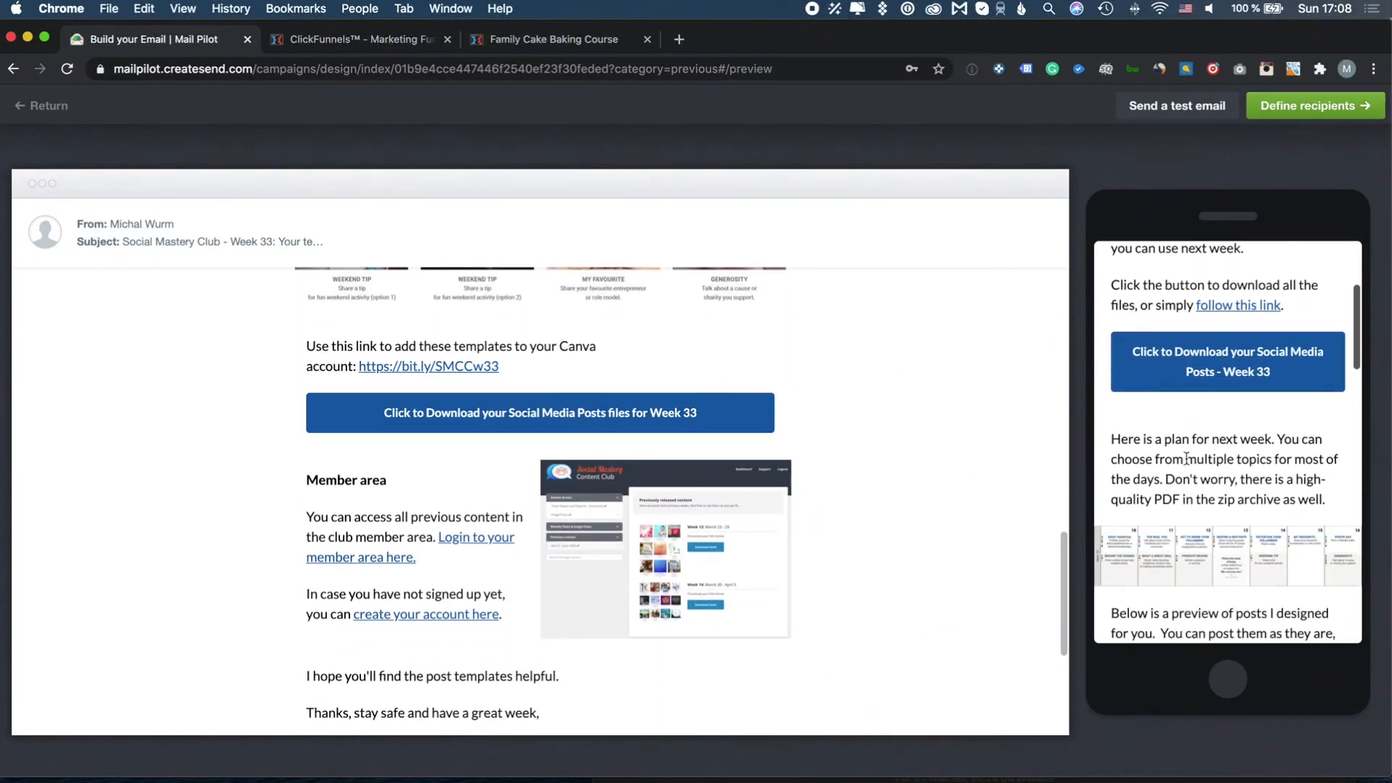
pyautogui.scroll(-8, 1188, 465)
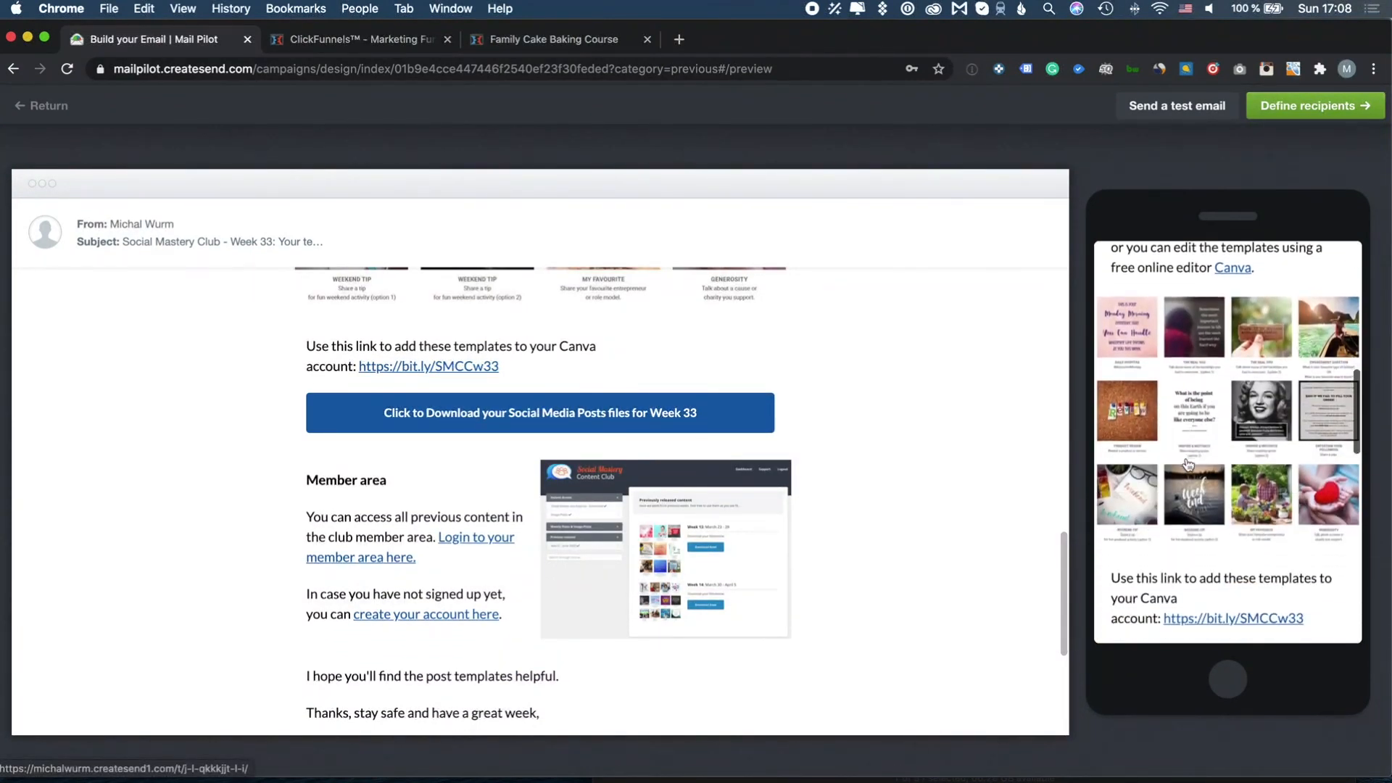
pyautogui.scroll(-4, 1187, 465)
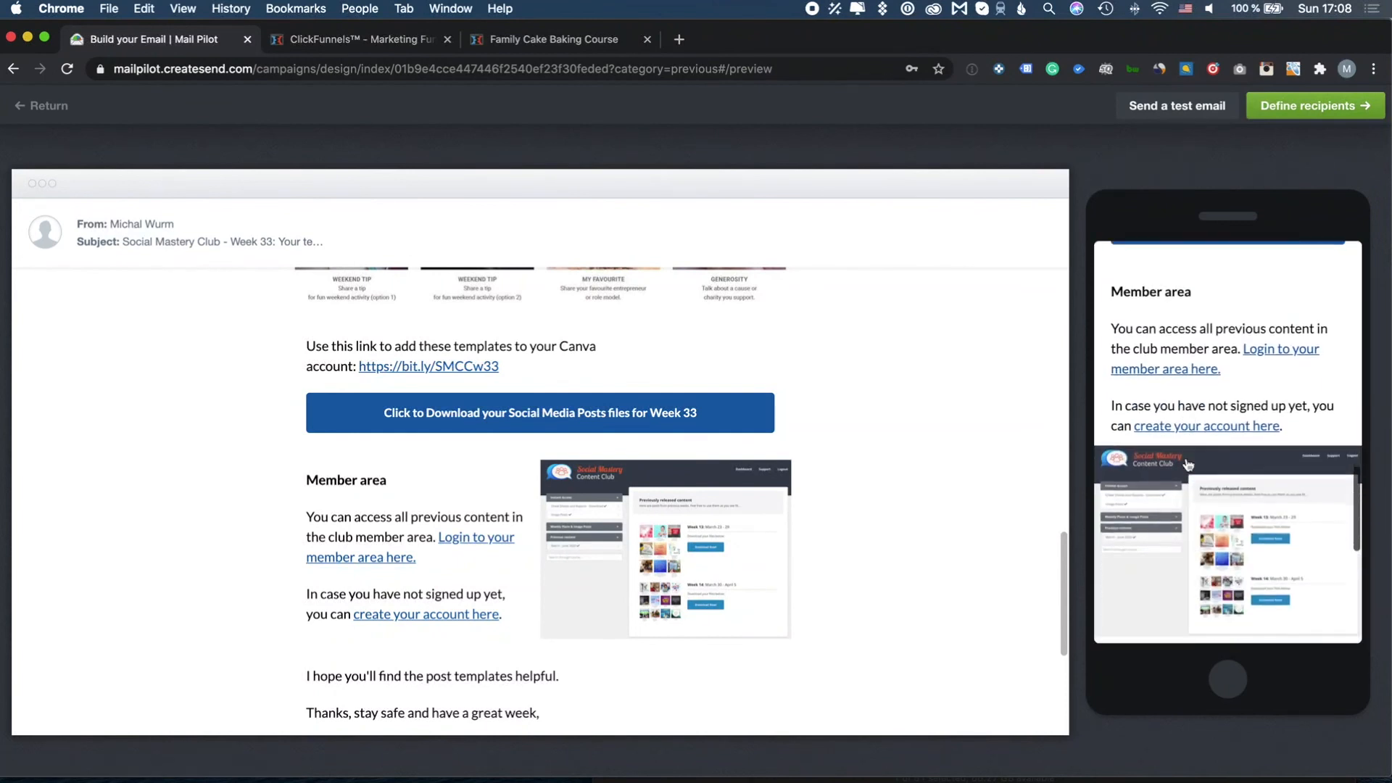
pyautogui.scroll(20, 1180, 466)
pyautogui.scroll(2, 996, 467)
pyautogui.scroll(15, 996, 467)
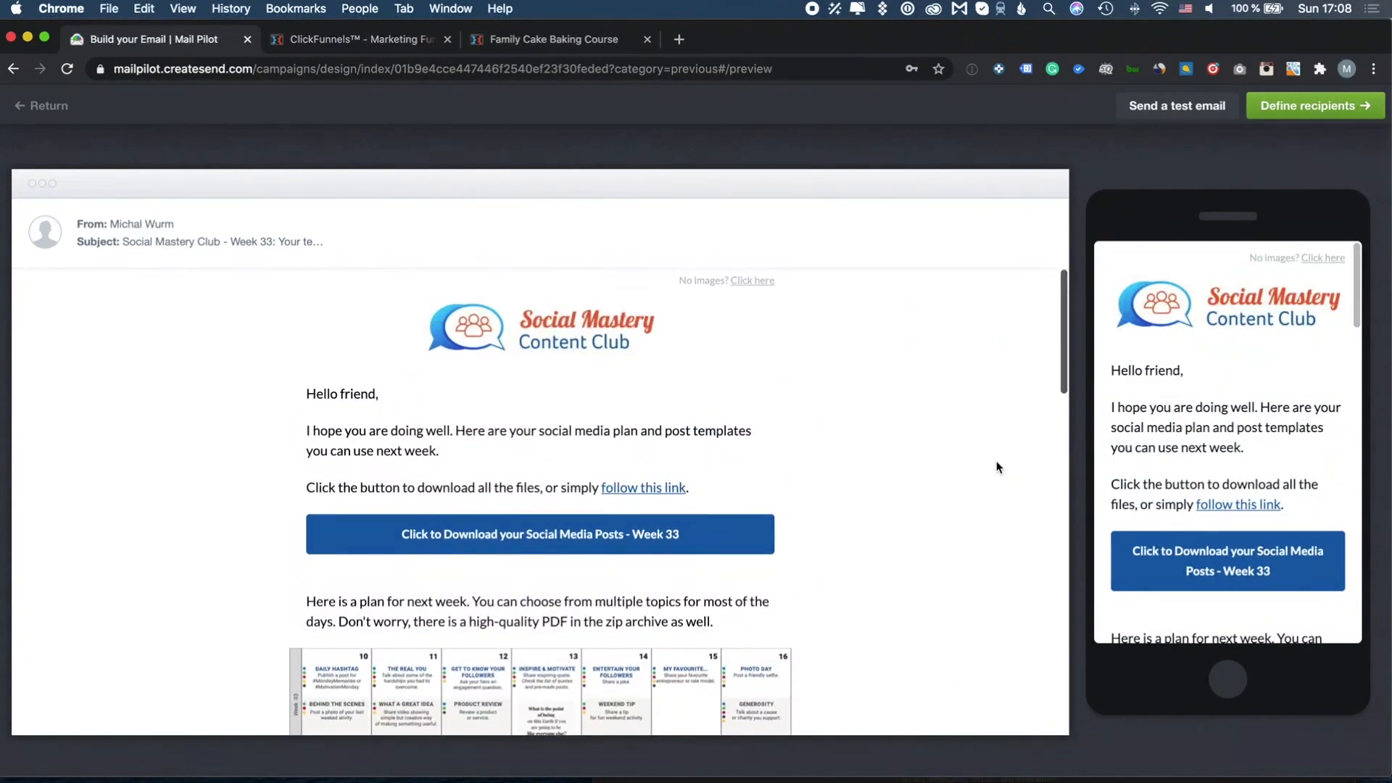
pyautogui.click(678, 548)
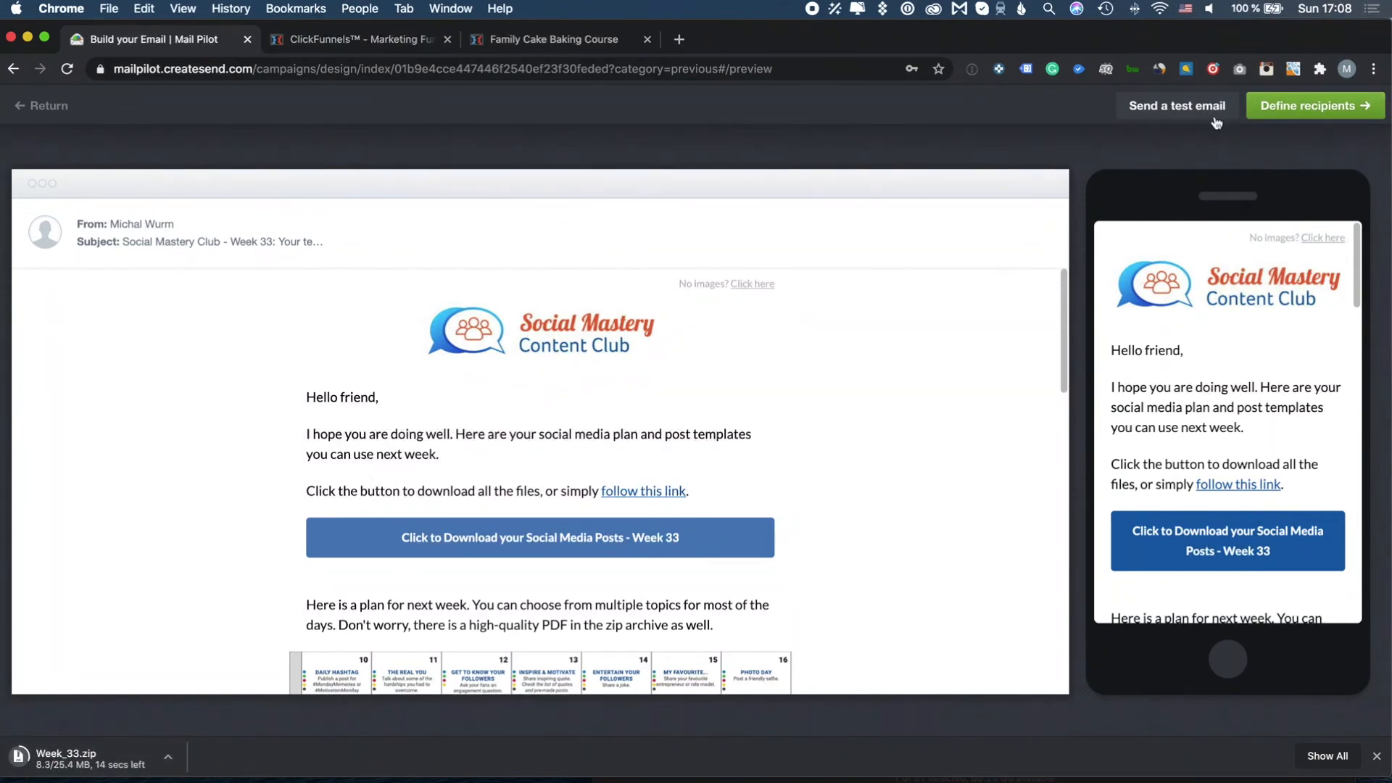
# Choose the Social Mastery Content Club list (196) as recipients and continue
pyautogui.click(1282, 107)
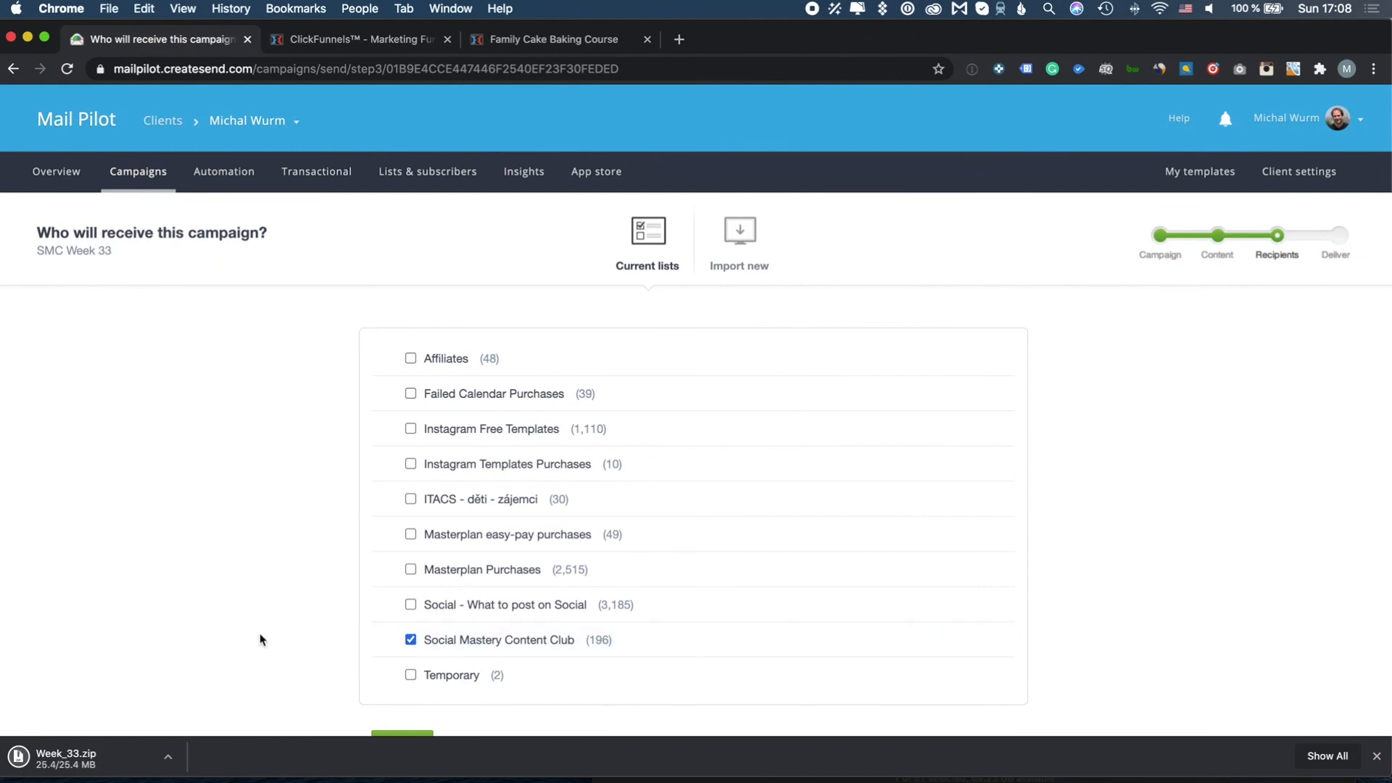
pyautogui.scroll(-2, 332, 585)
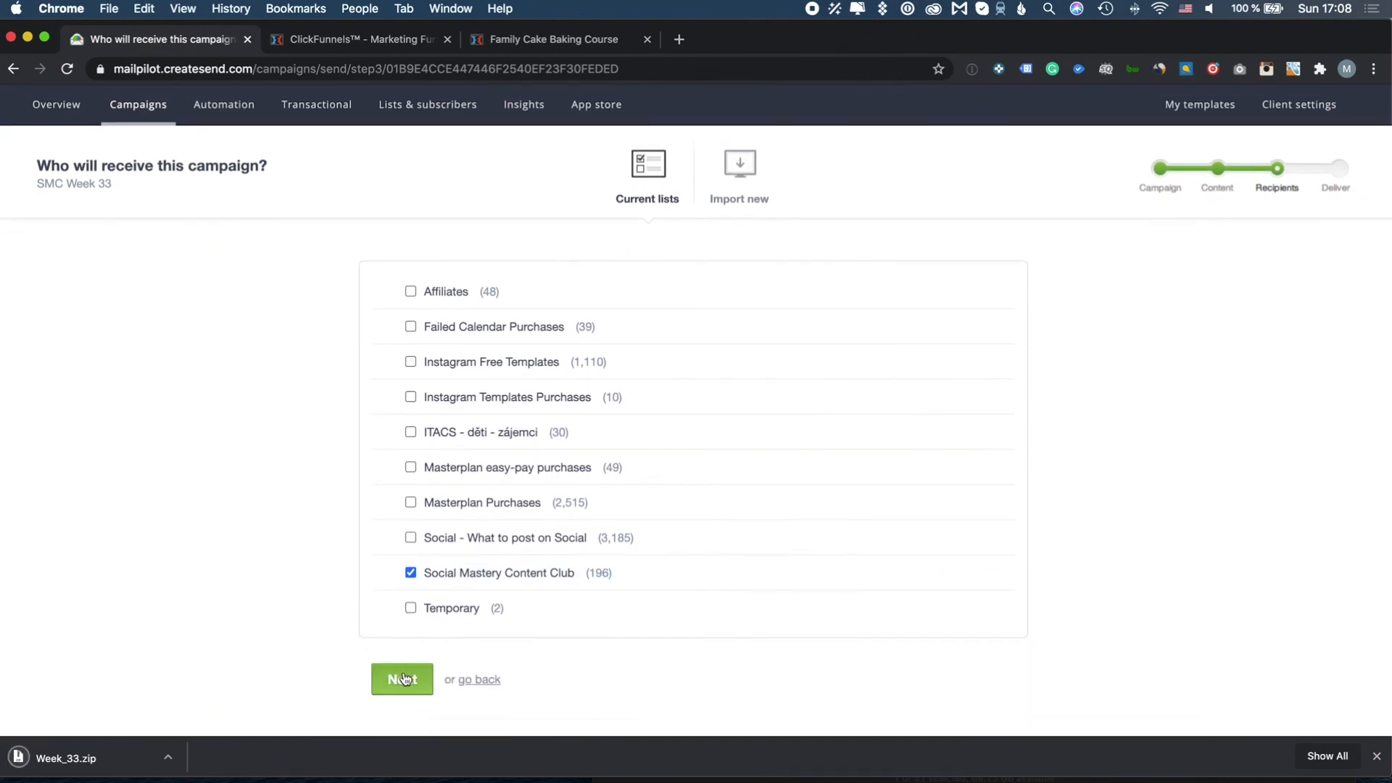
pyautogui.click(405, 678)
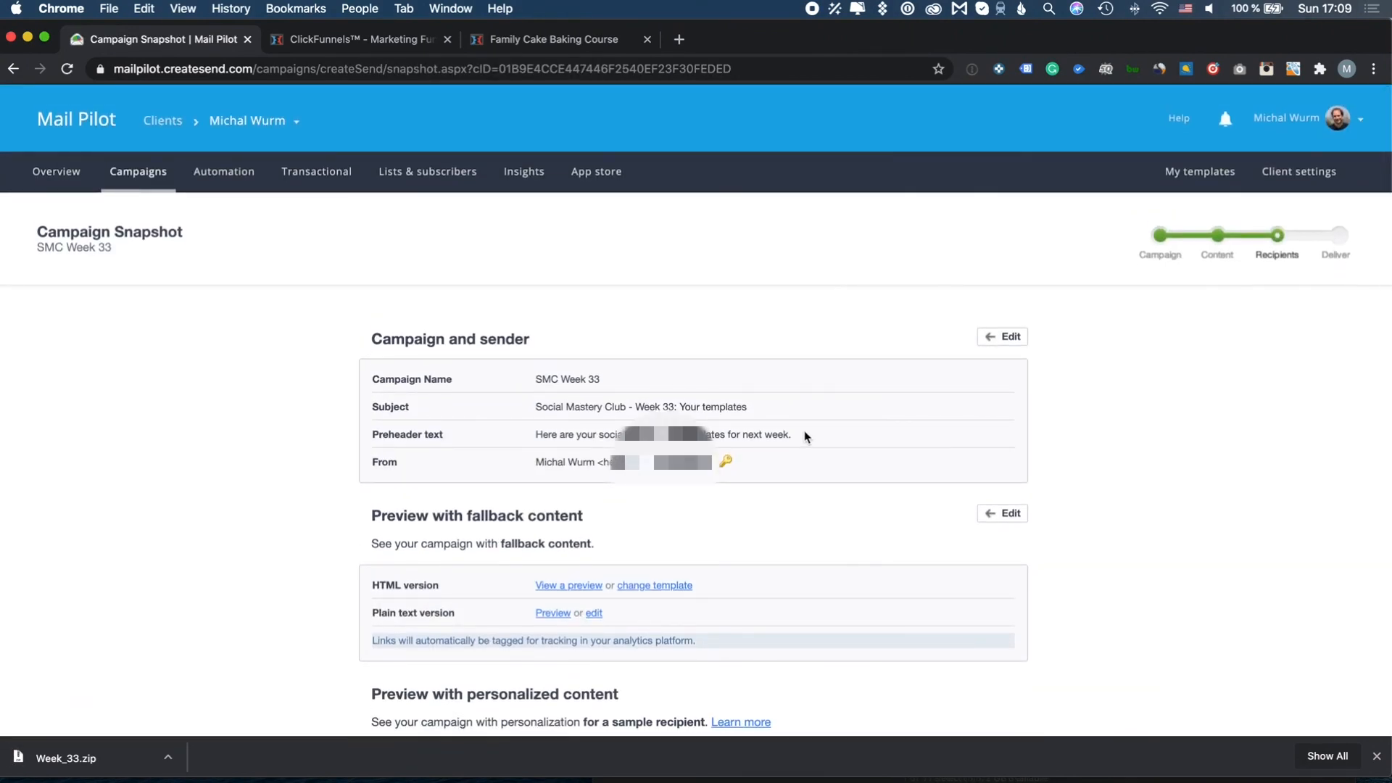
# Check a random-recipient personalized preview from the Campaign Snapshot, then close it
pyautogui.scroll(-5, 803, 461)
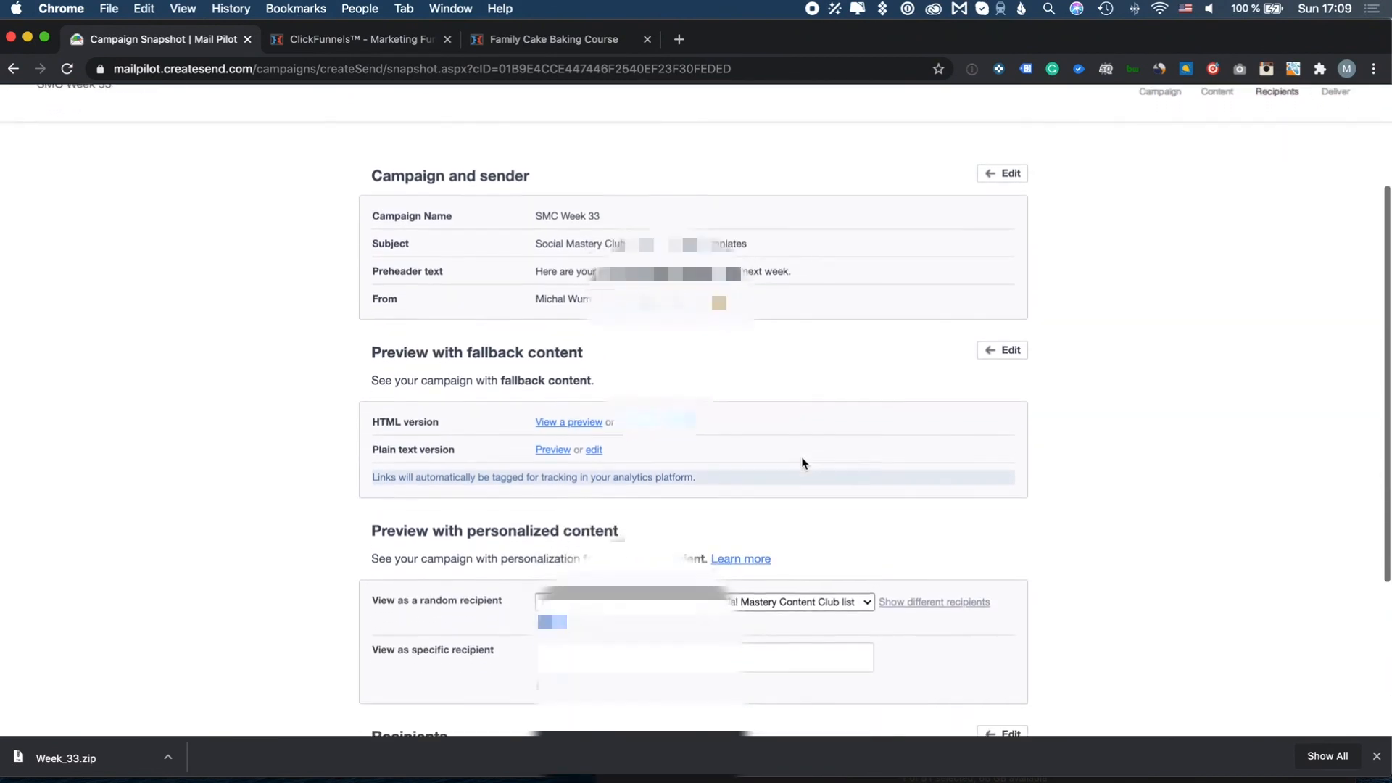
pyautogui.scroll(-4, 802, 462)
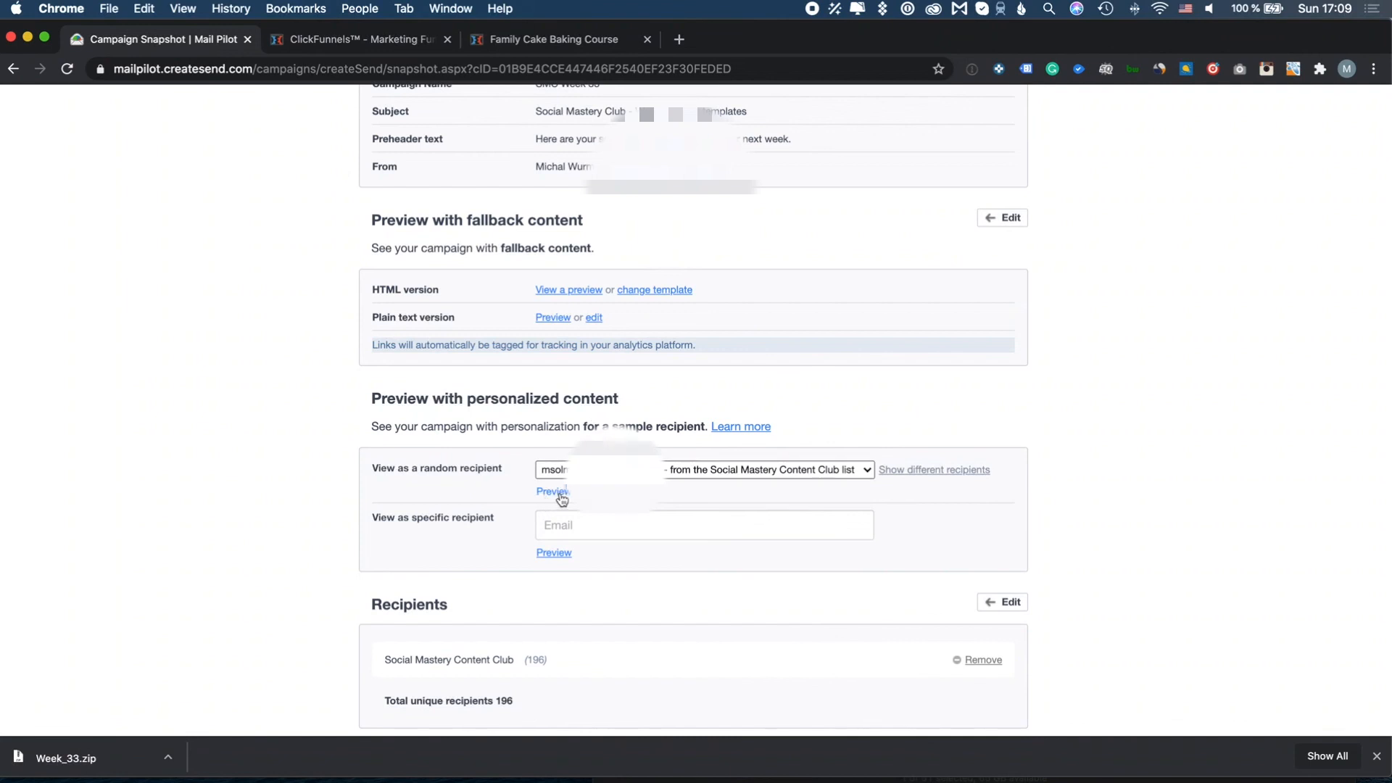
pyautogui.click(560, 494)
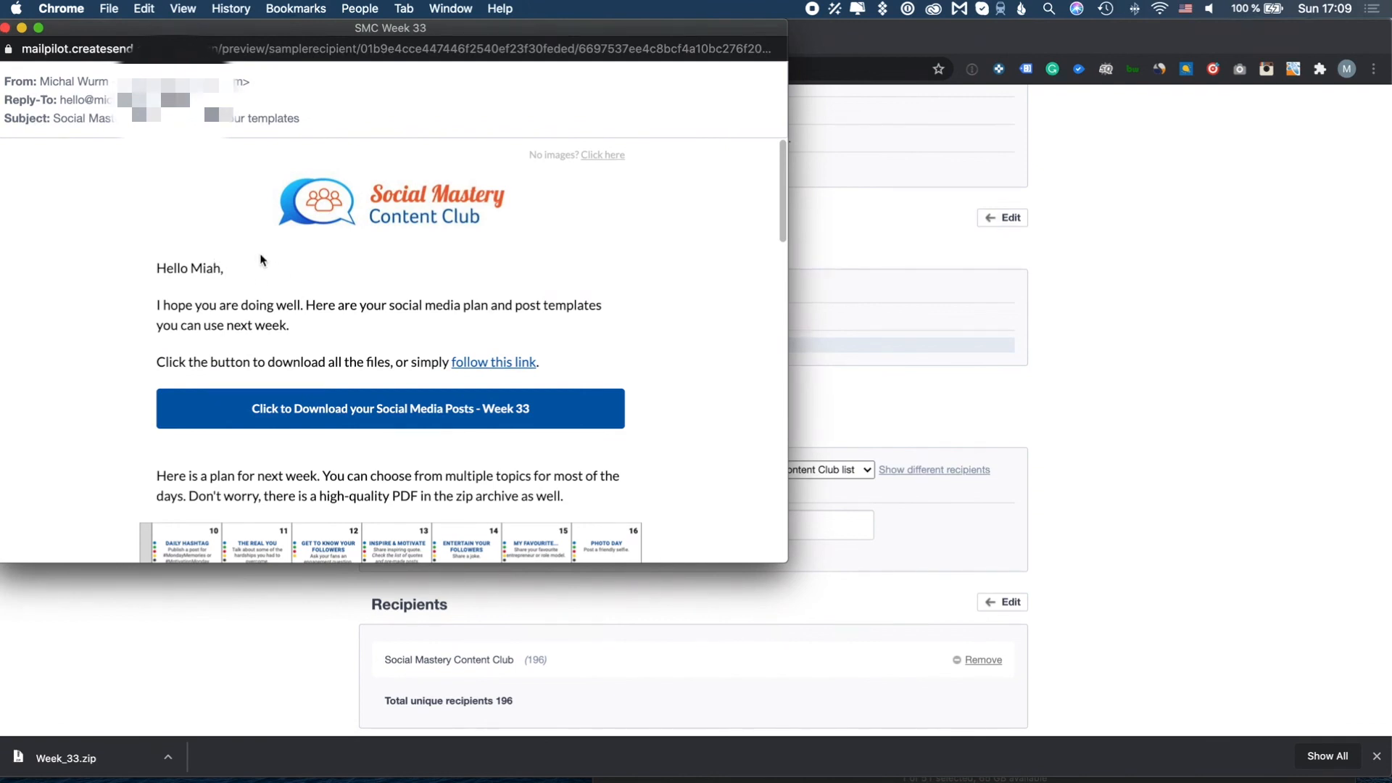
pyautogui.scroll(-5, 341, 261)
pyautogui.scroll(5, 340, 261)
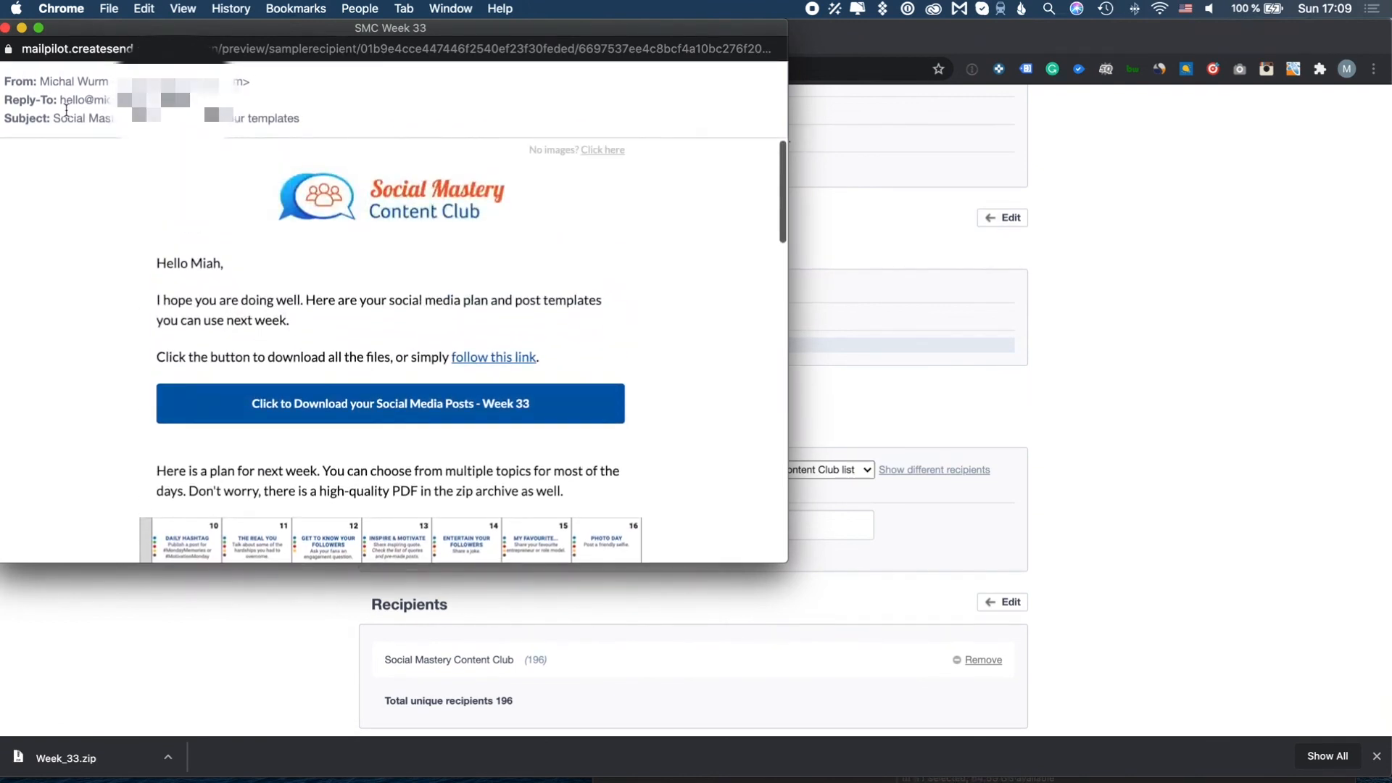
pyautogui.click(6, 28)
pyautogui.scroll(-3, 497, 481)
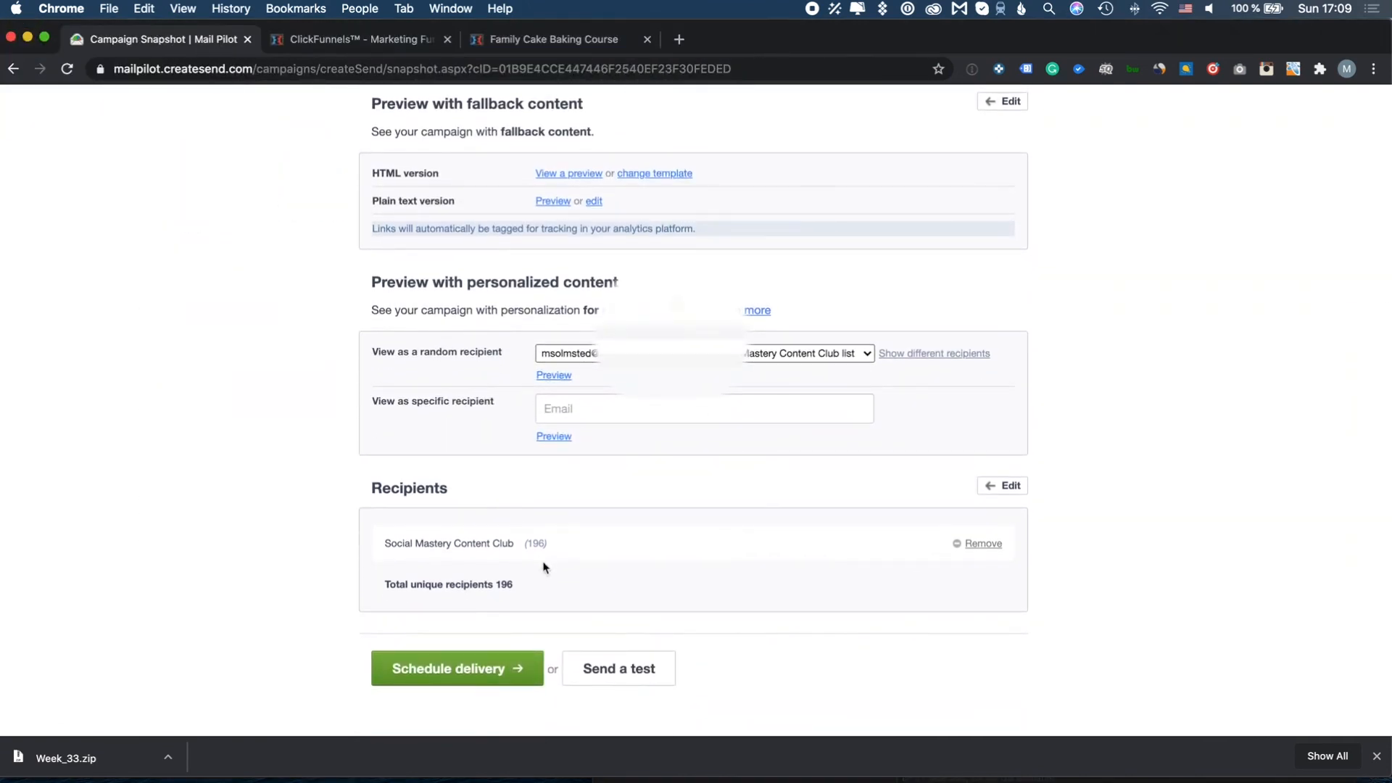
# Send SMC Week 33 immediately to all 196 recipients and launch its Worldview activity map
pyautogui.click(491, 673)
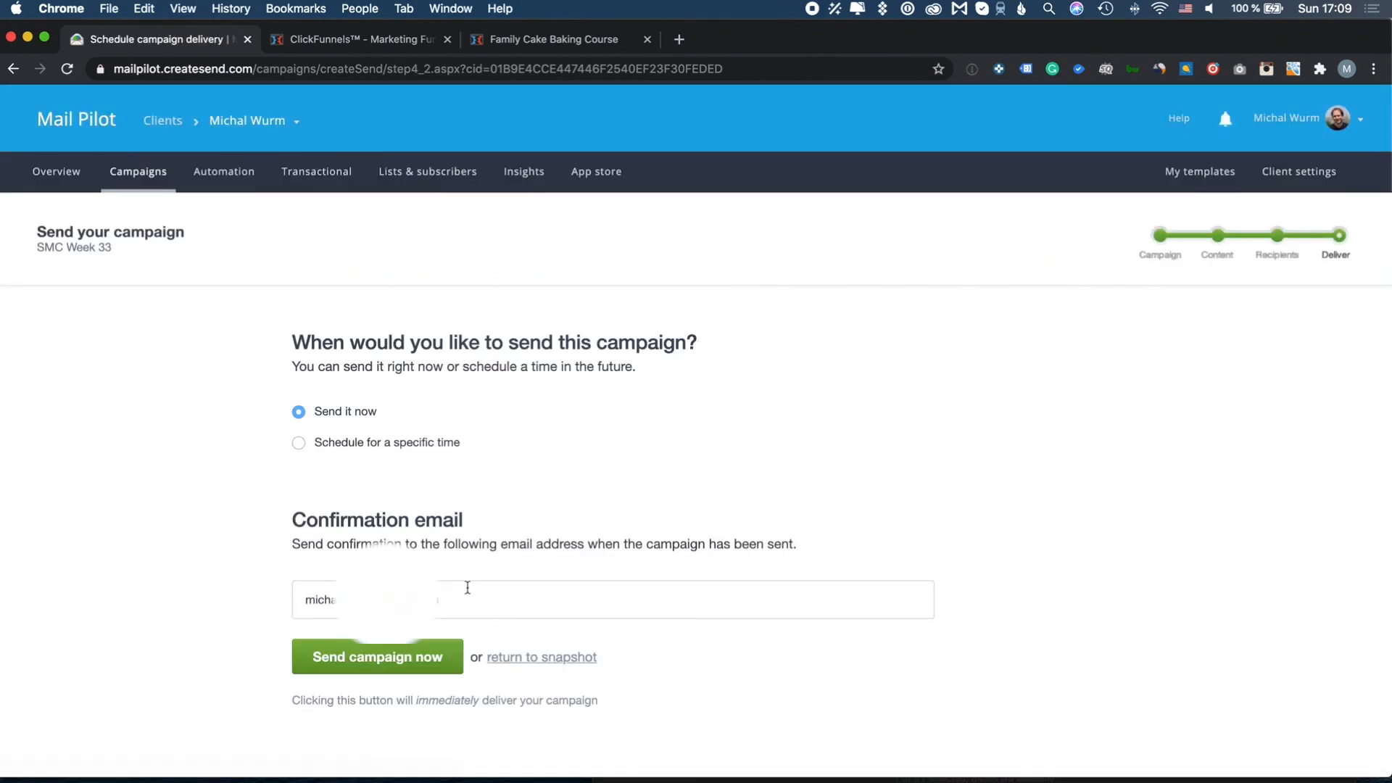
pyautogui.click(398, 665)
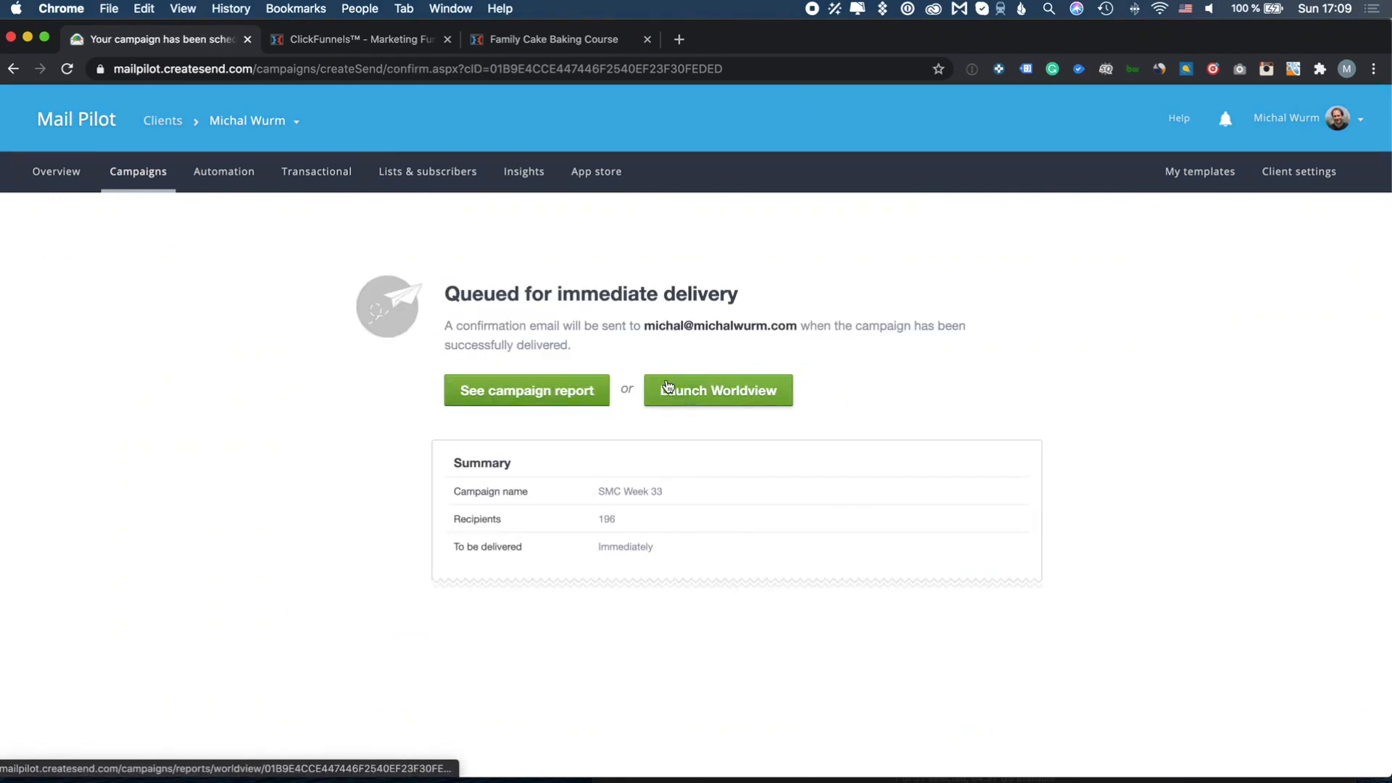
pyautogui.click(693, 389)
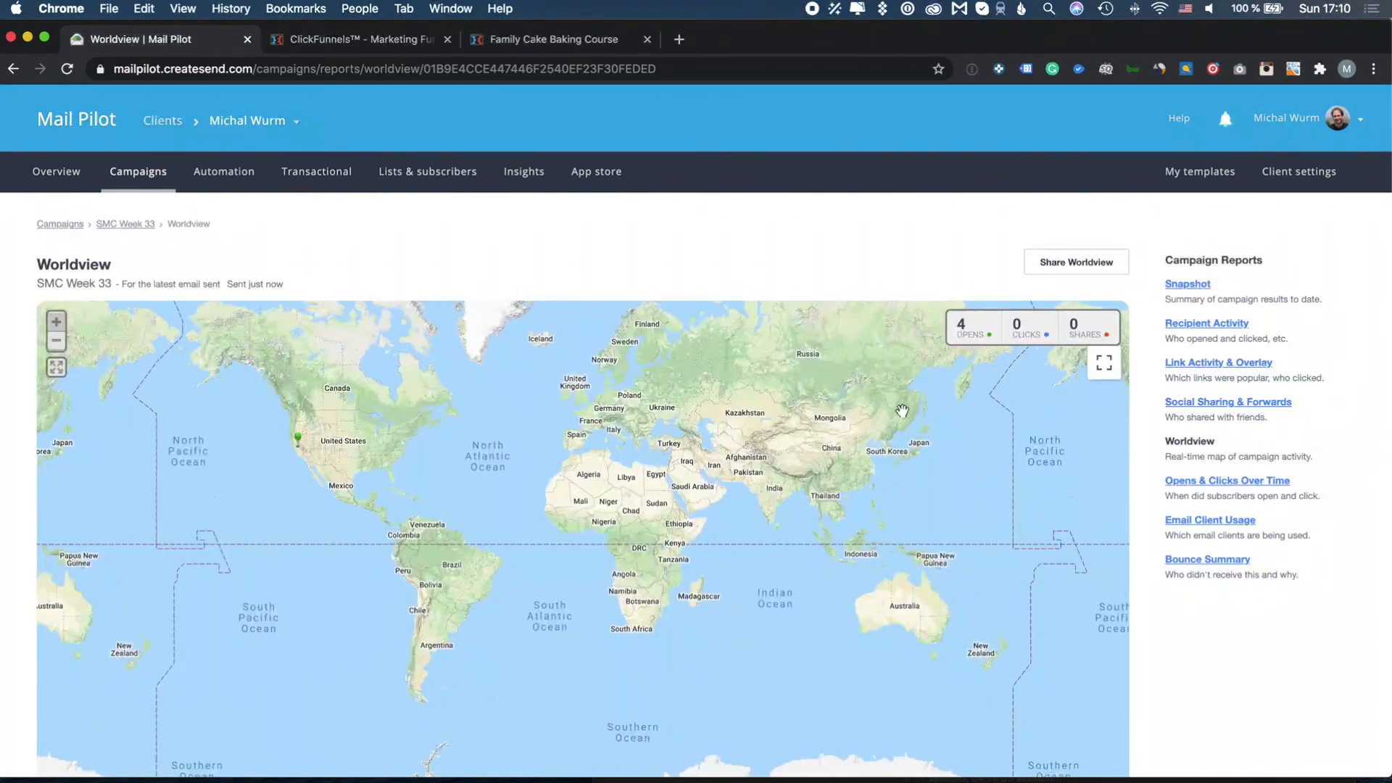
# Open the SMC Week 33 report showing 23 unique opens (11.73%) and 32 total opens, then return to Campaigns
pyautogui.scroll(-3, 1177, 588)
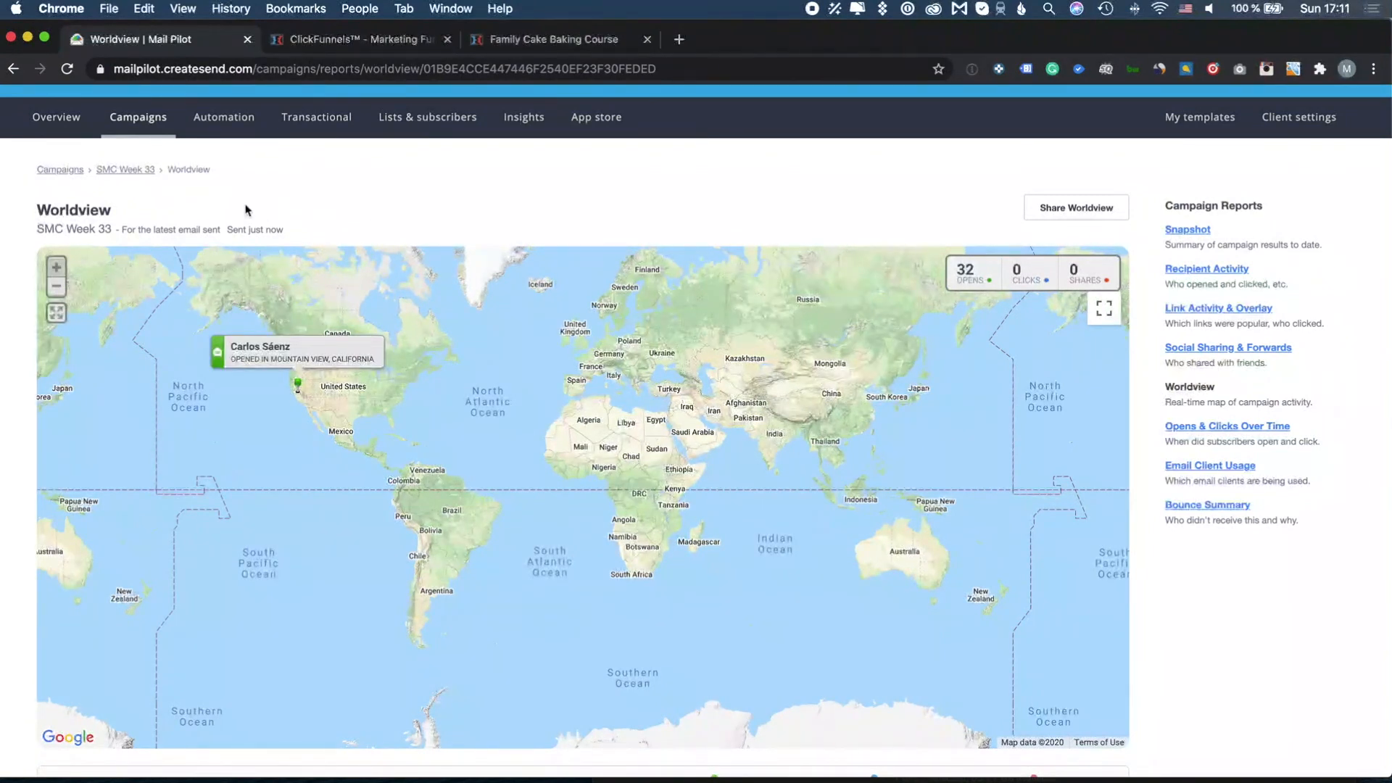
pyautogui.click(150, 171)
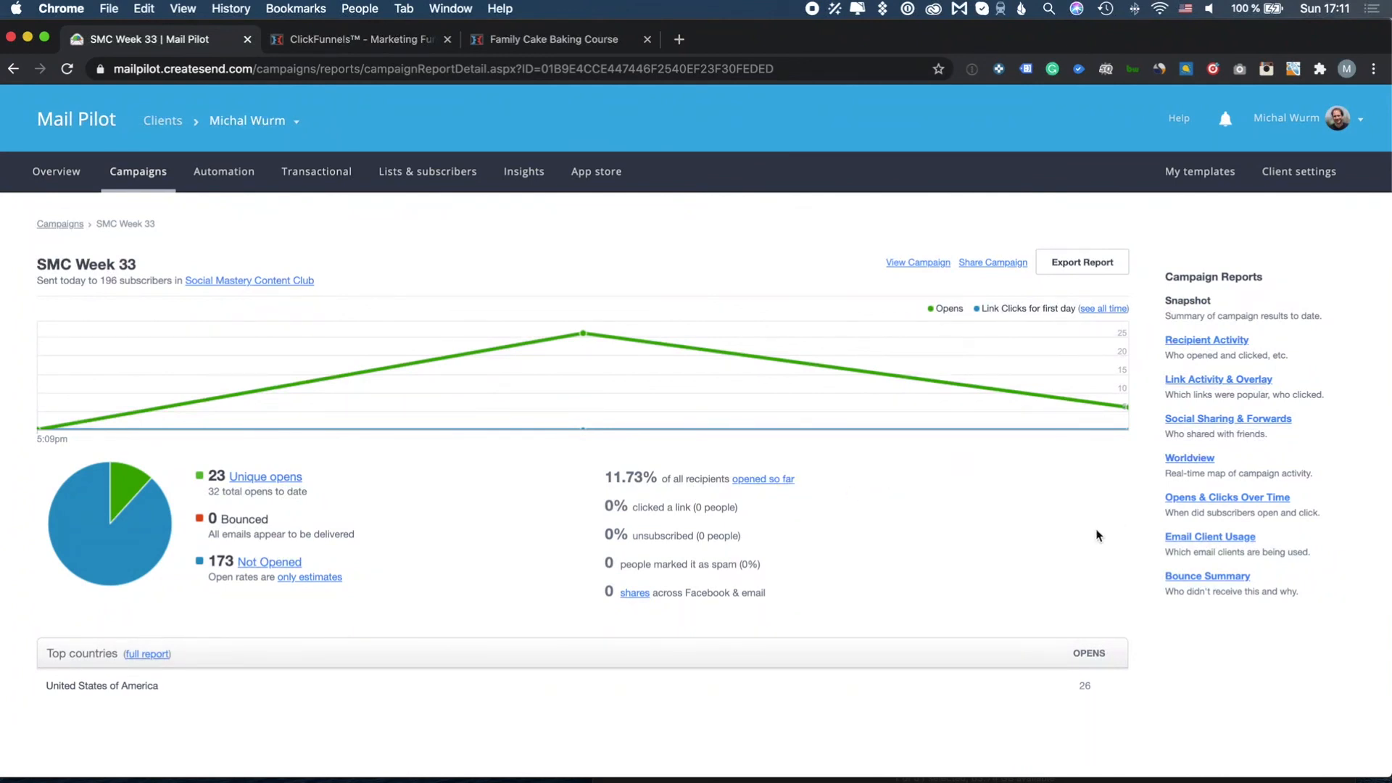
pyautogui.click(148, 178)
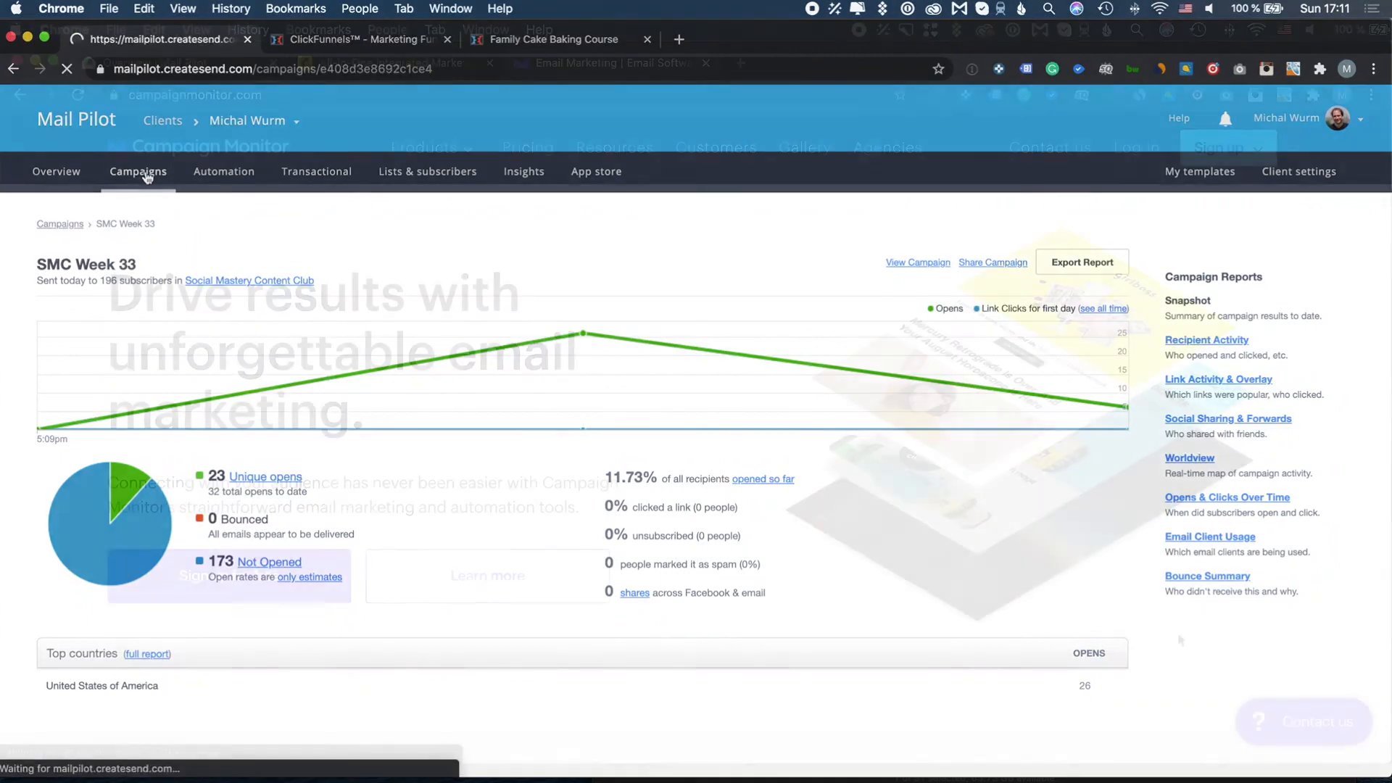